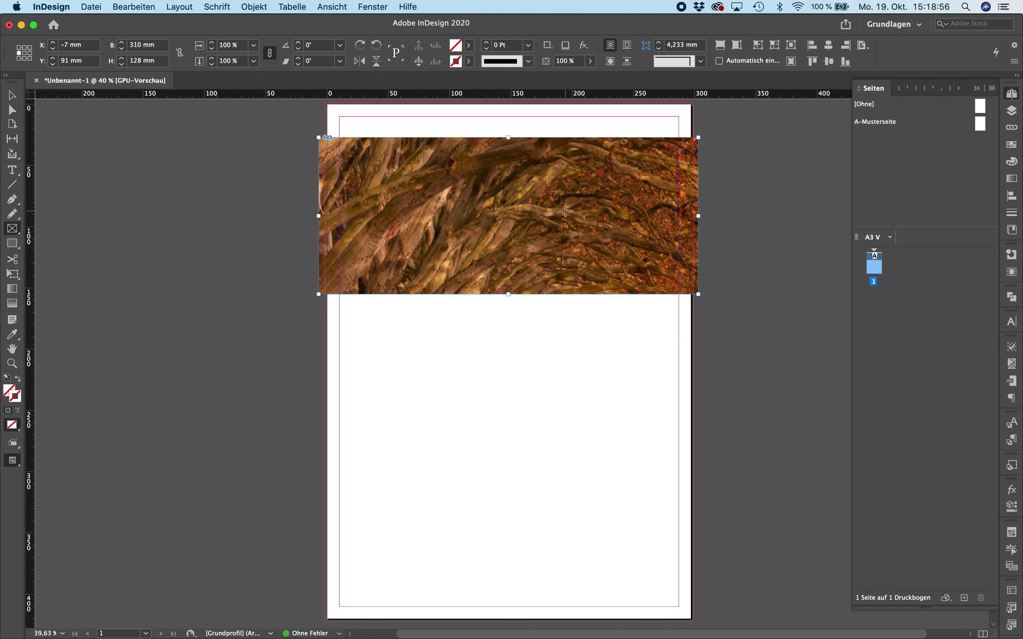
# Fit the placed image so that it fills its frame proportionally.
pyautogui.click(259, 5)
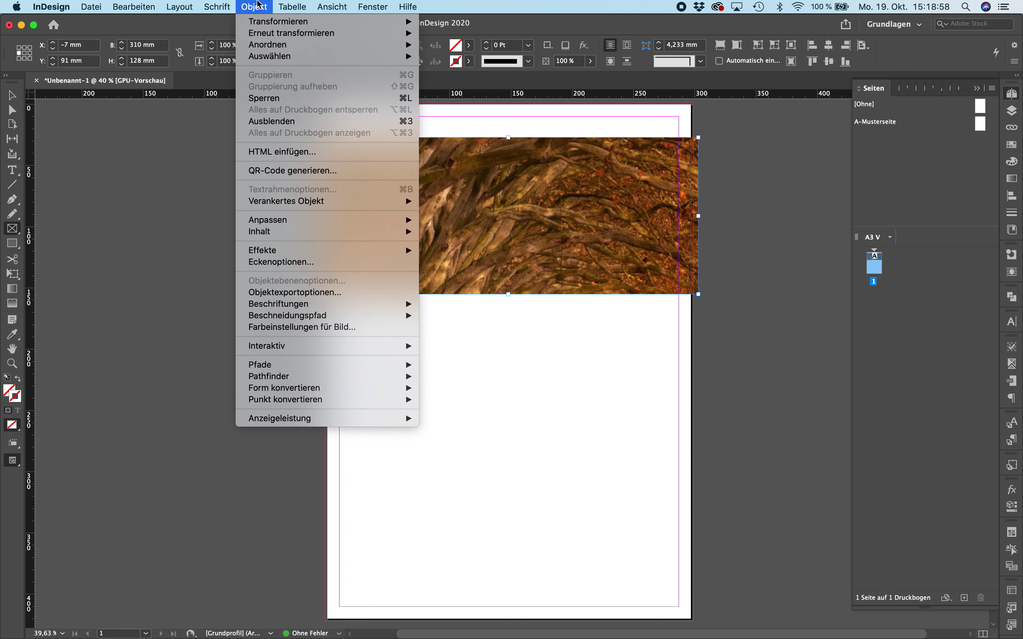
pyautogui.moveTo(287, 221)
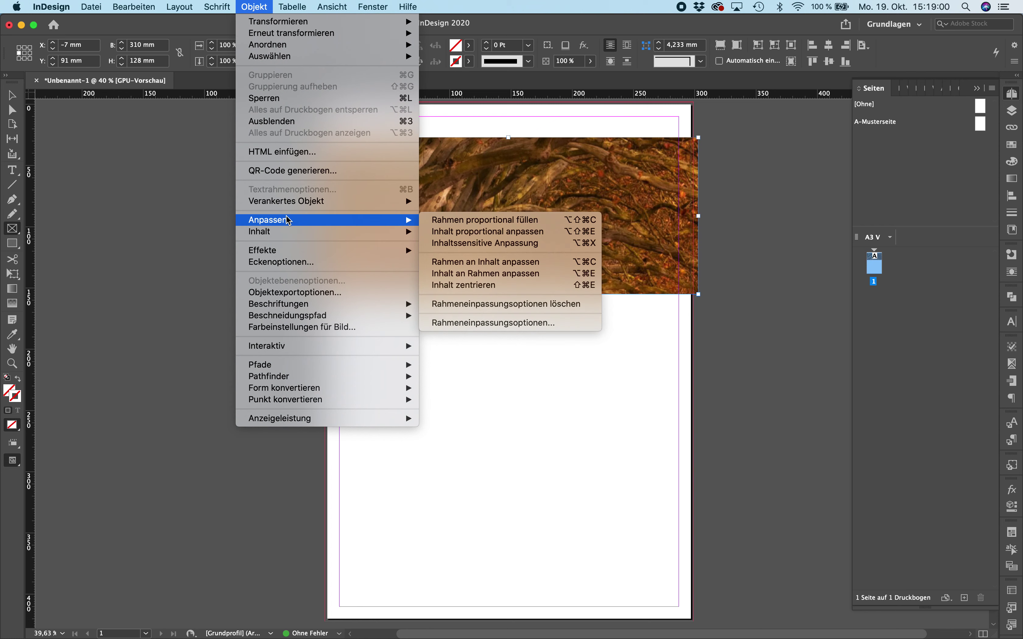
pyautogui.click(435, 221)
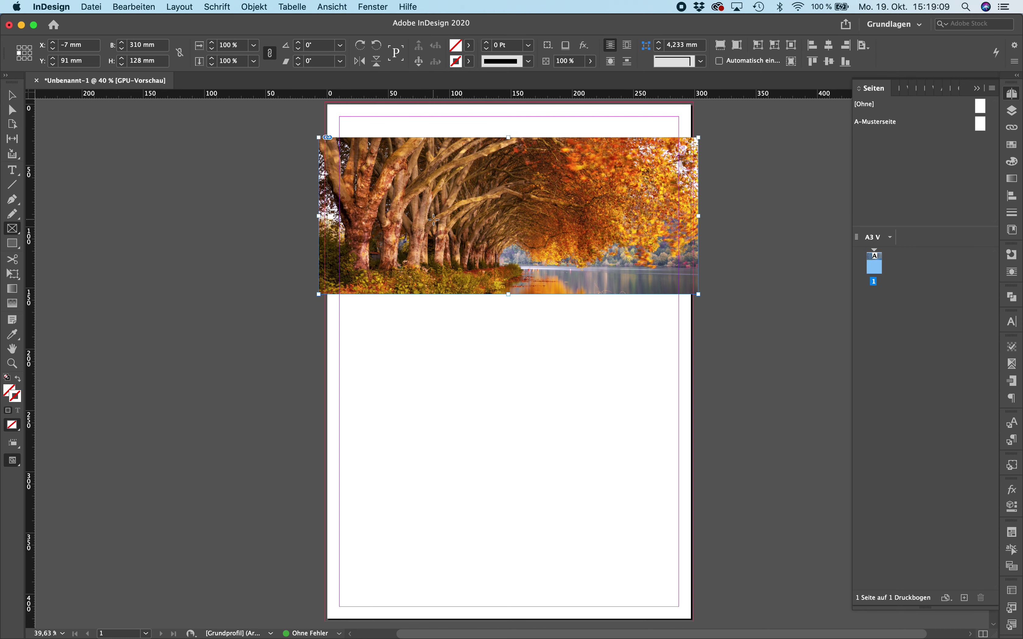
# Deselect the image frame and display the page in preview mode.
pyautogui.click(12, 95)
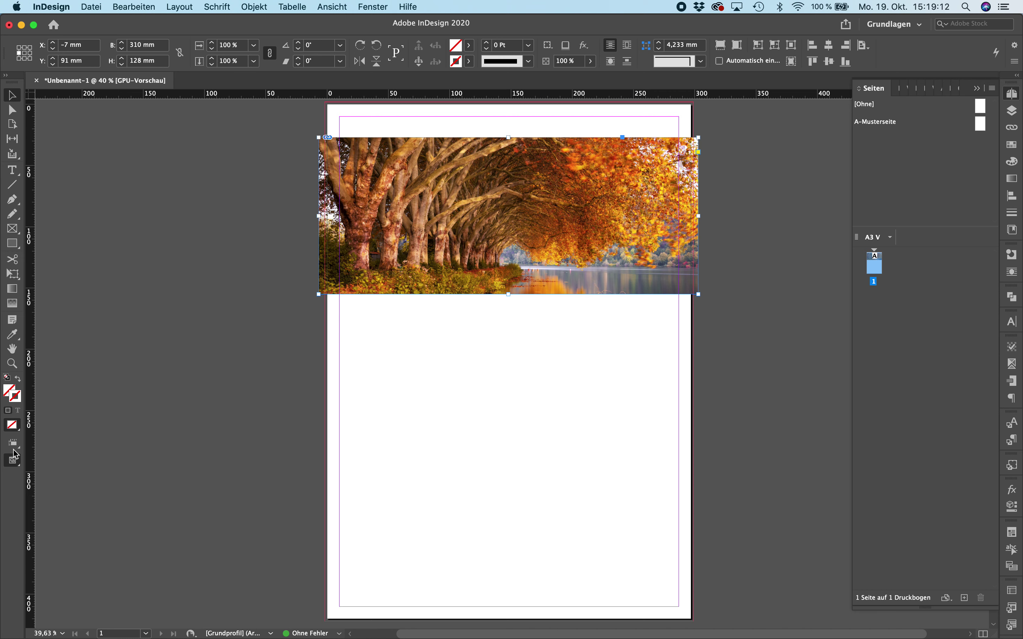
pyautogui.click(15, 460)
pyautogui.click(147, 381)
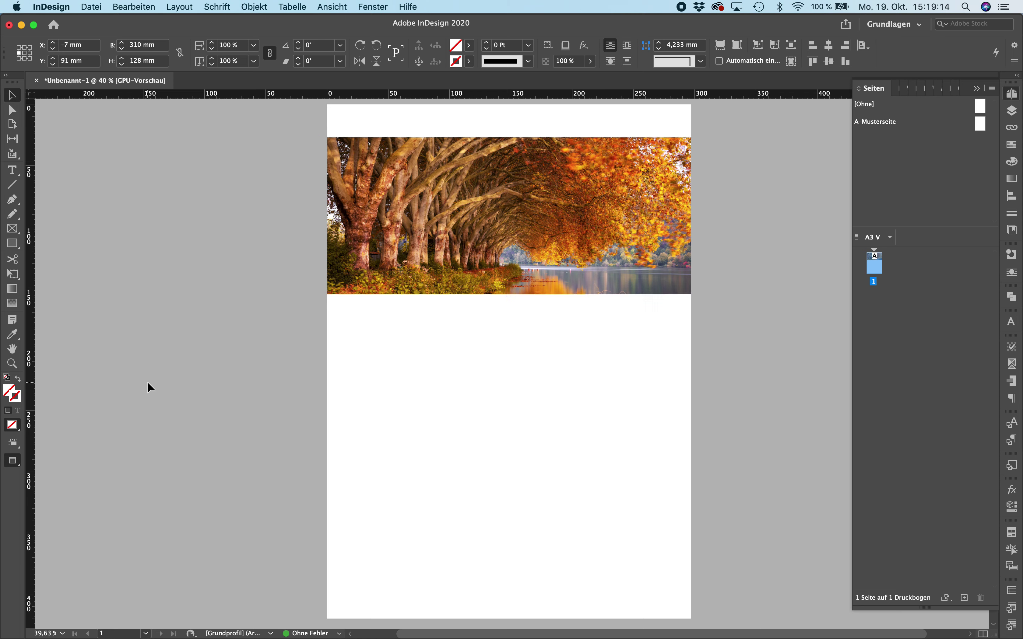
# Enlarge the image frame downward and upward to a height of about 203.5 mm, shifting it down the page in between.
pyautogui.click(485, 237)
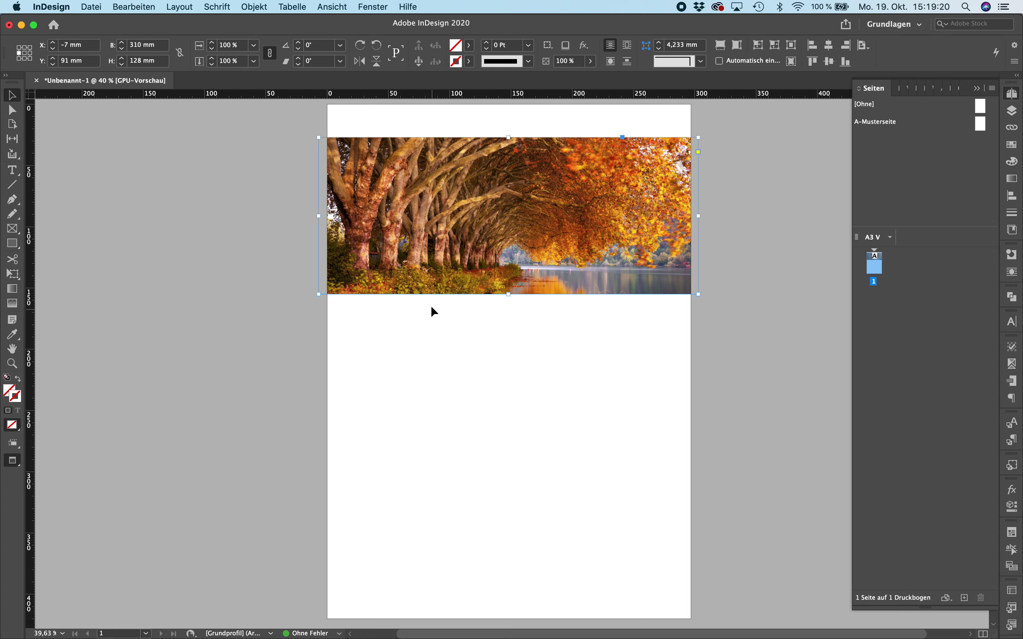
pyautogui.moveTo(509, 294); pyautogui.dragTo(508, 341)
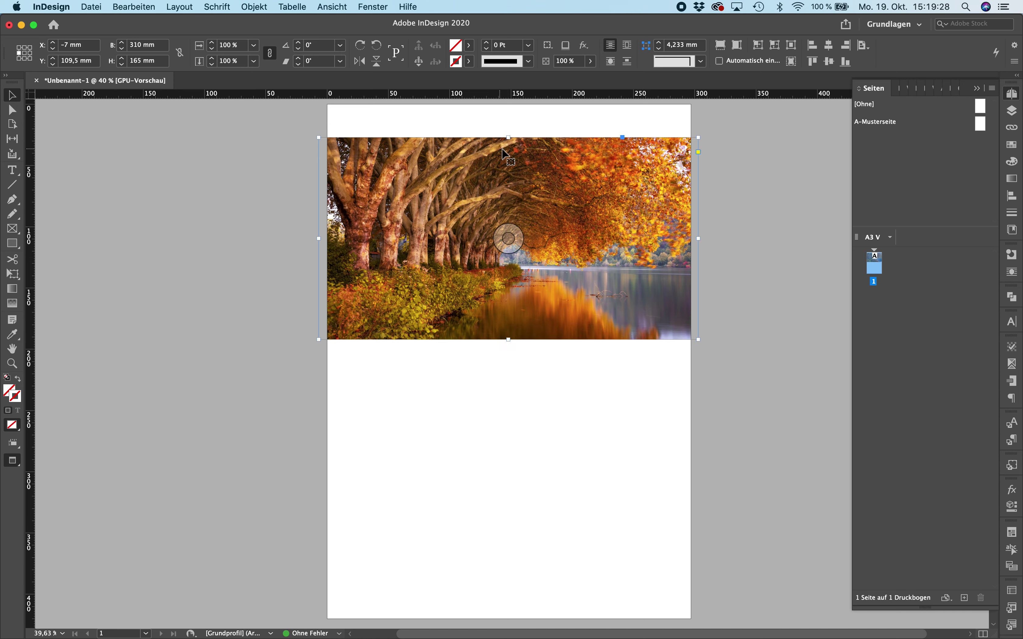
pyautogui.moveTo(508, 139); pyautogui.dragTo(507, 105)
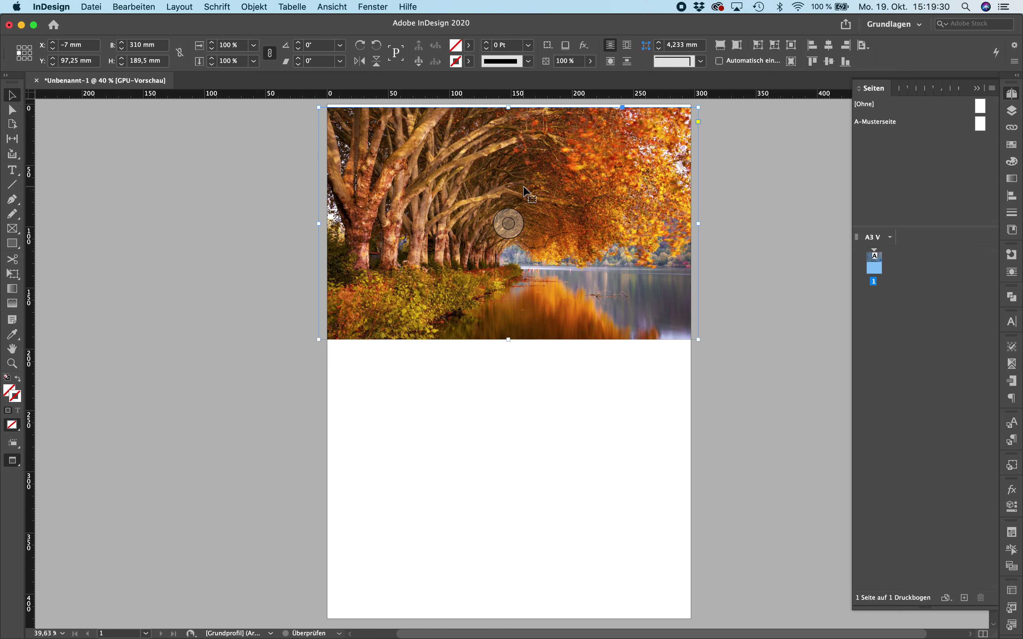
pyautogui.moveTo(542, 176); pyautogui.dragTo(543, 217)
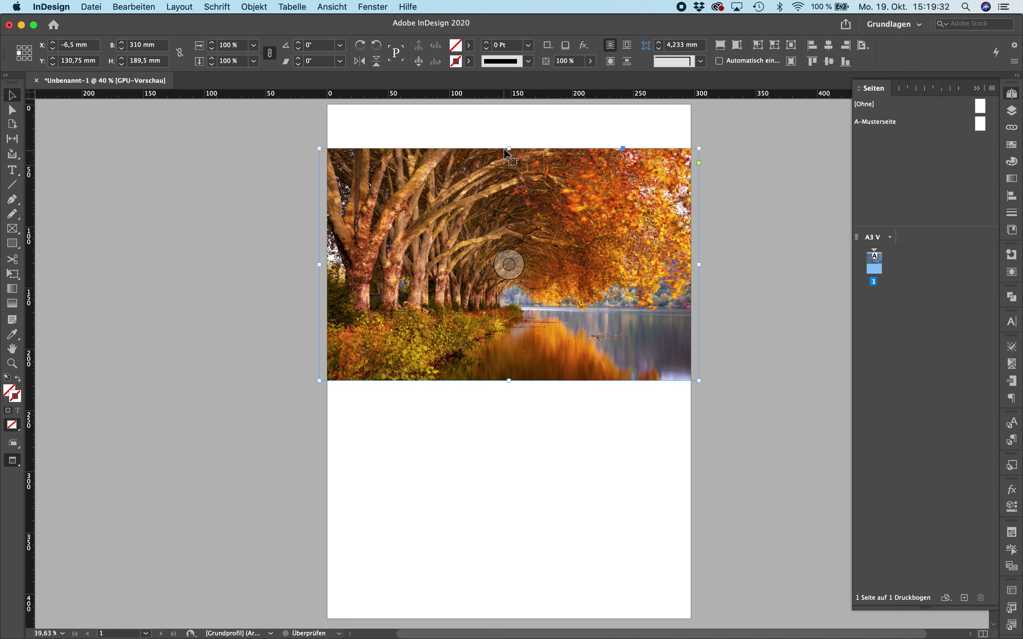
pyautogui.moveTo(510, 149)
pyautogui.mouseDown()
pyautogui.moveTo(507, 122)
pyautogui.moveTo(508, 132)
pyautogui.mouseUp()
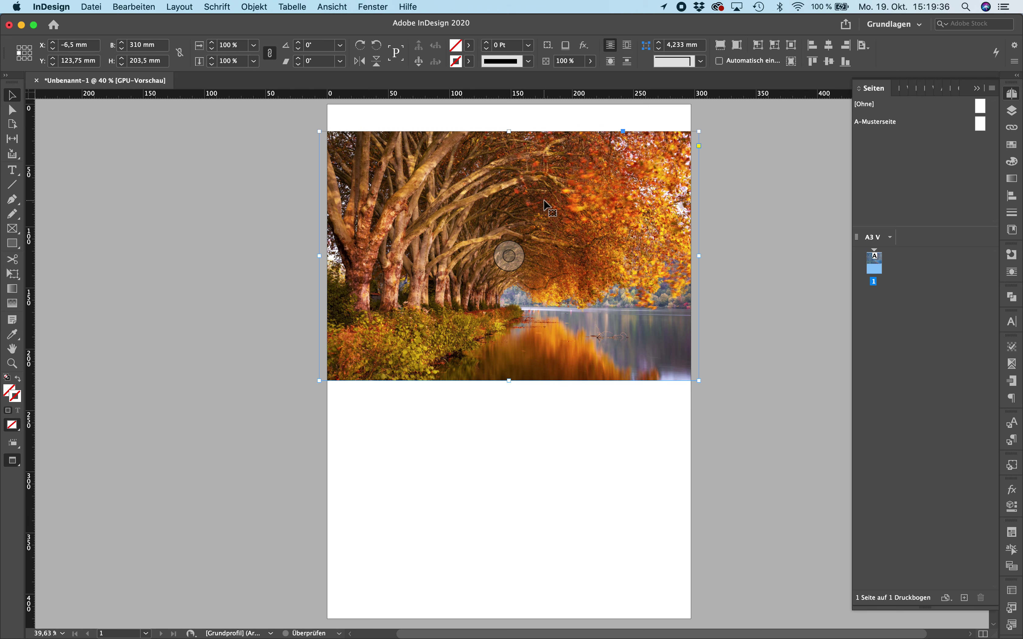
# Move the image frame up past the page's top edge and leftward, to about X -27 mm and Y 93.75 mm.
pyautogui.scroll(2, 545, 206)
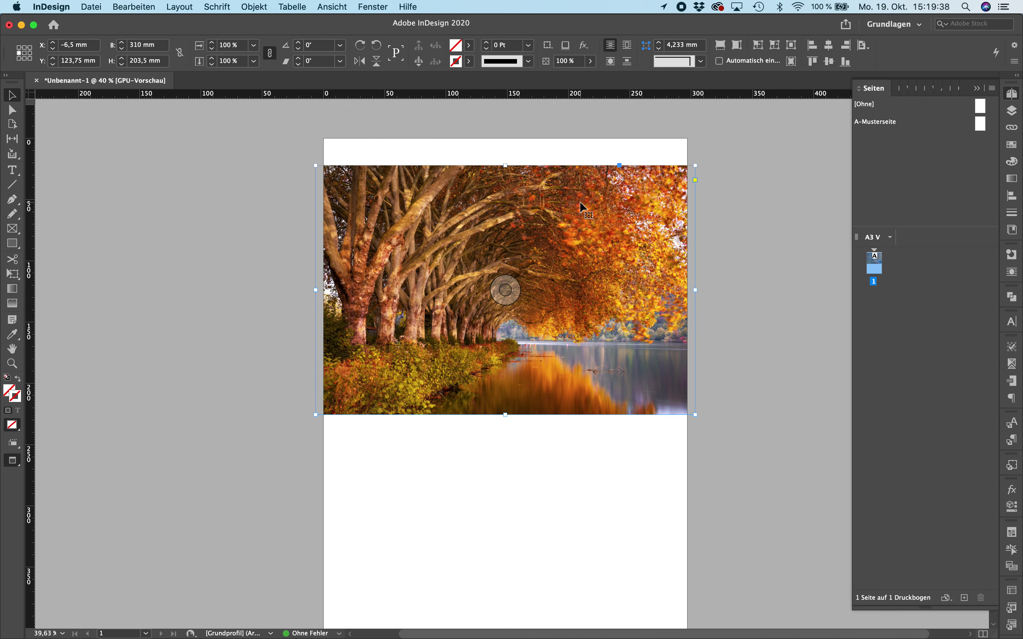
pyautogui.moveTo(581, 203); pyautogui.dragTo(568, 166)
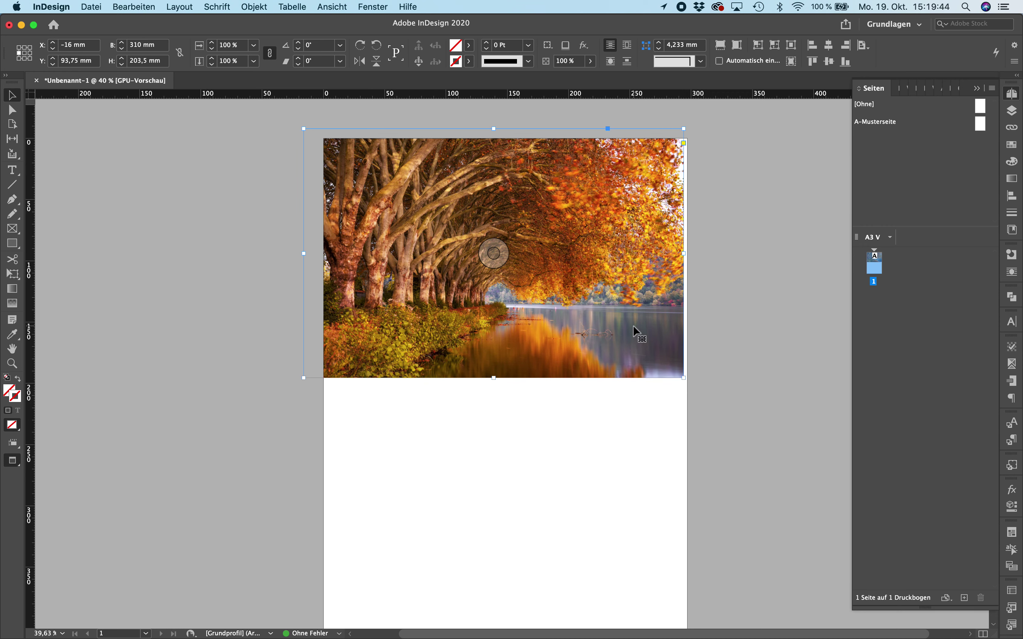
pyautogui.moveTo(639, 328); pyautogui.dragTo(626, 329)
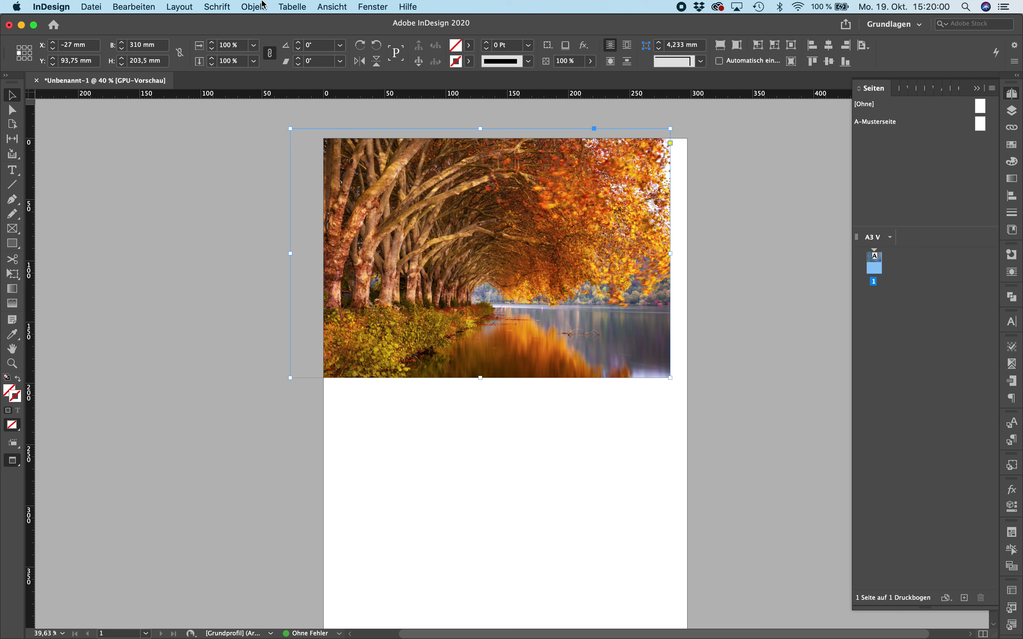
# Open the Align panel and centre the image frame horizontally, with alignment relative to the page.
pyautogui.click(372, 7)
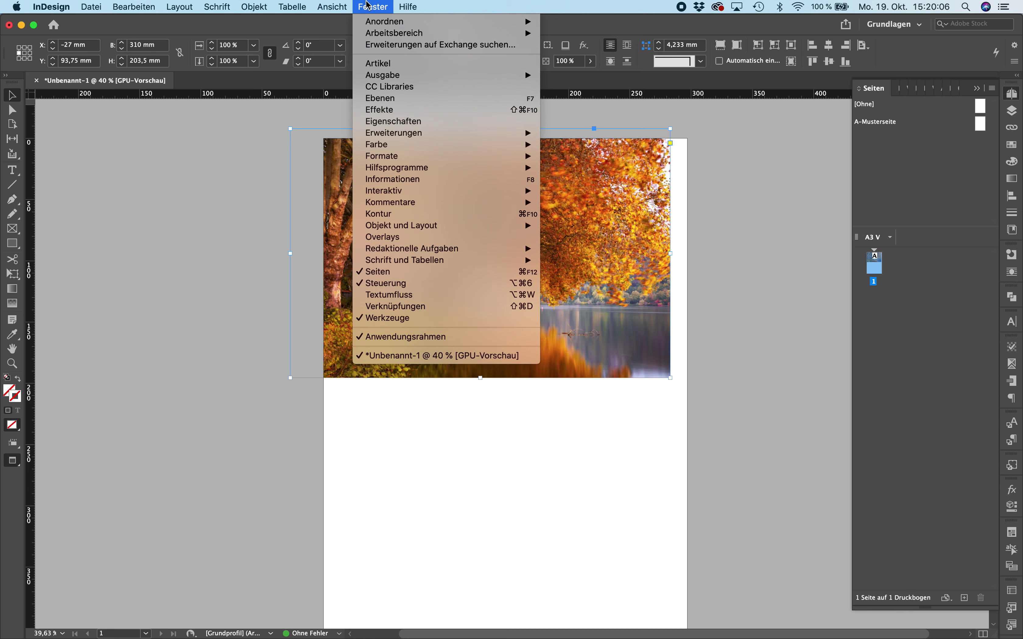
pyautogui.moveTo(408, 139)
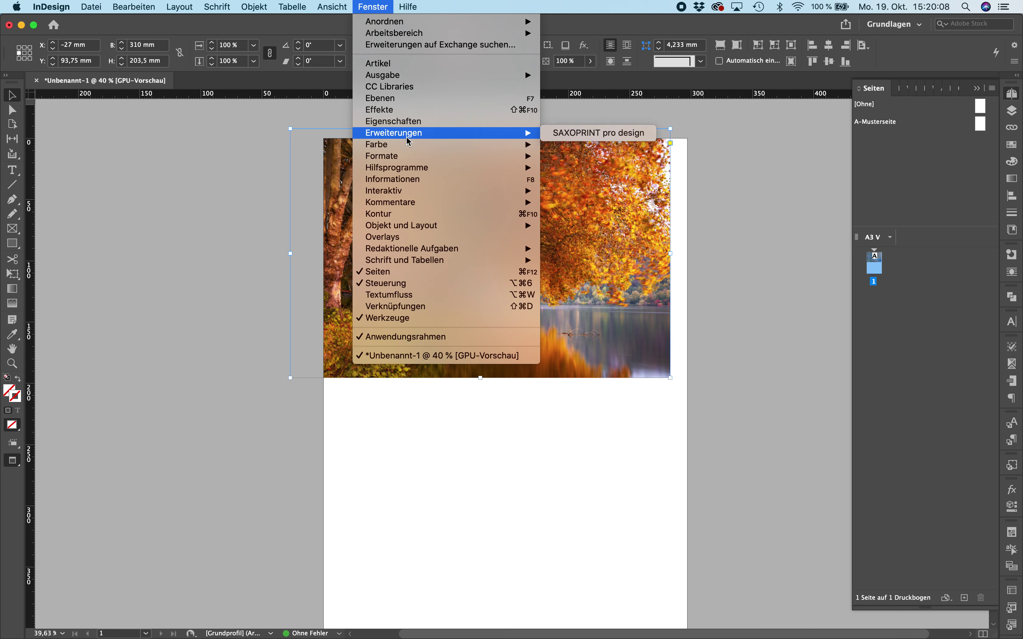
pyautogui.moveTo(409, 229)
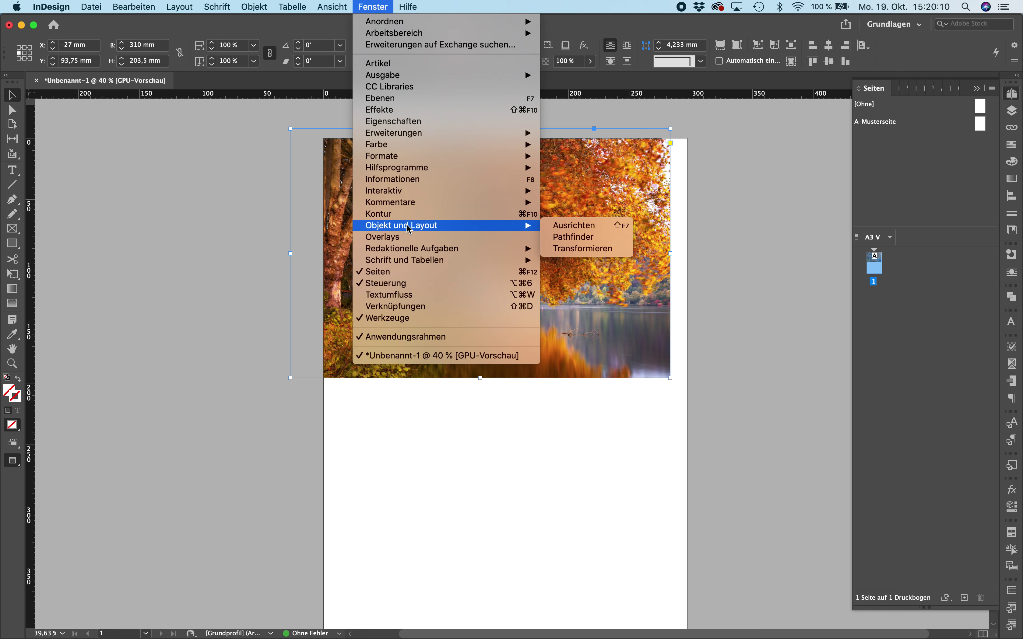
pyautogui.click(563, 231)
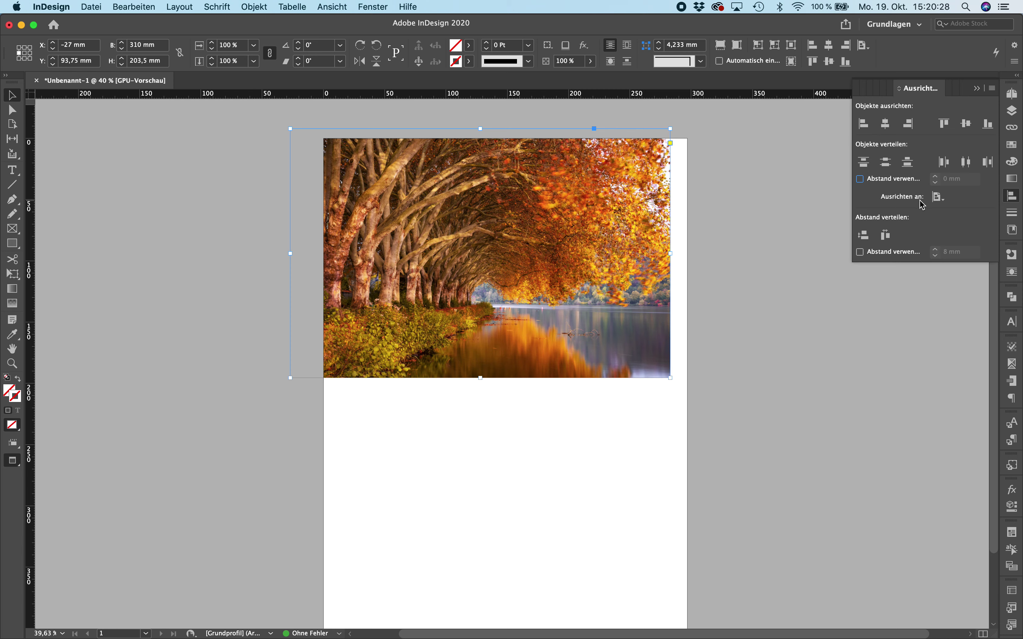
pyautogui.click(938, 199)
pyautogui.click(942, 200)
pyautogui.click(943, 201)
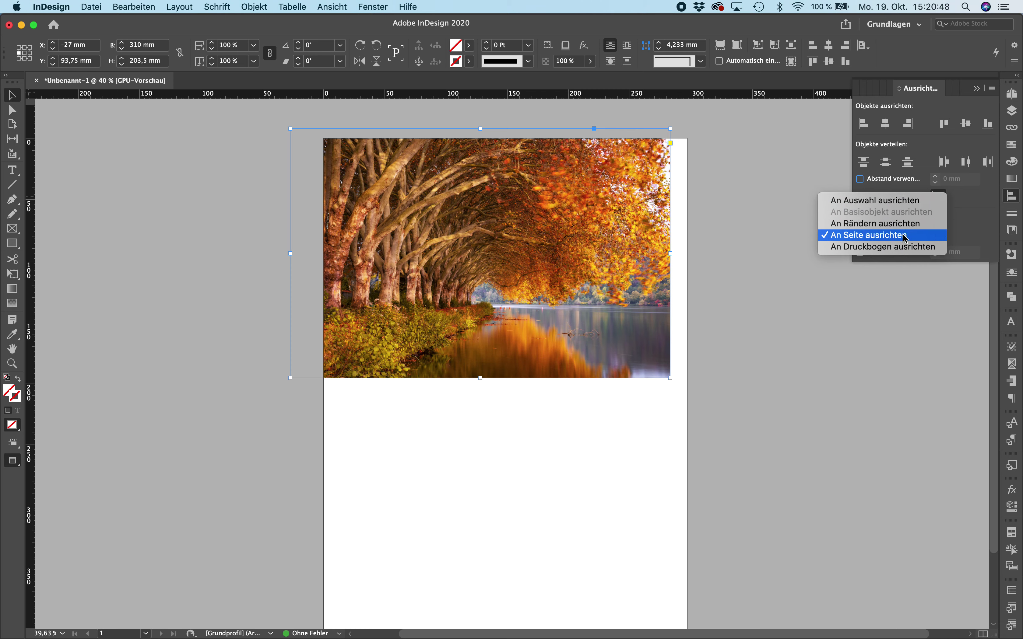
pyautogui.click(962, 231)
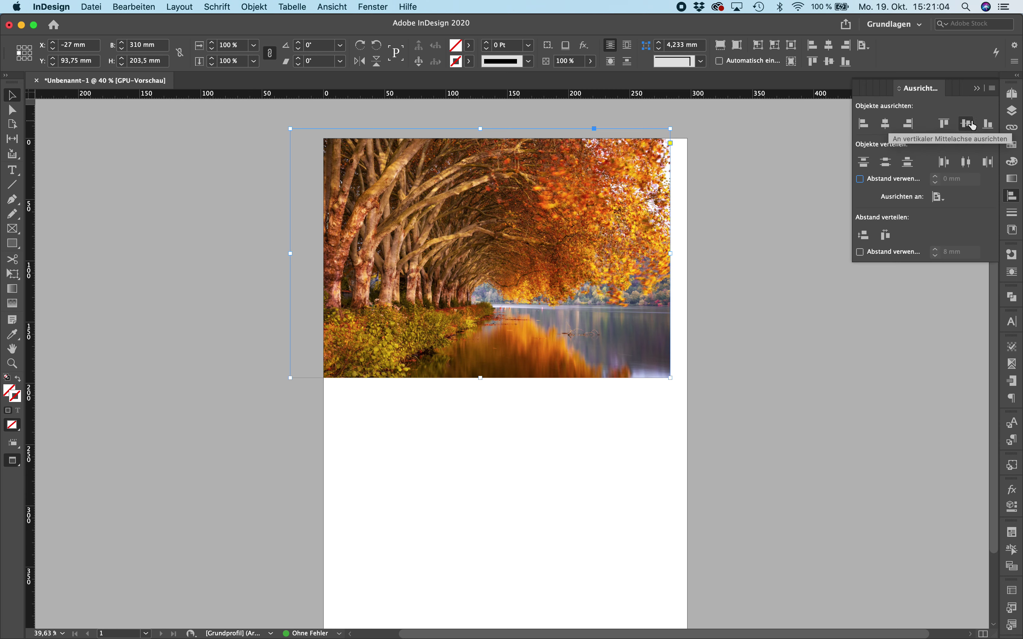
pyautogui.click(887, 130)
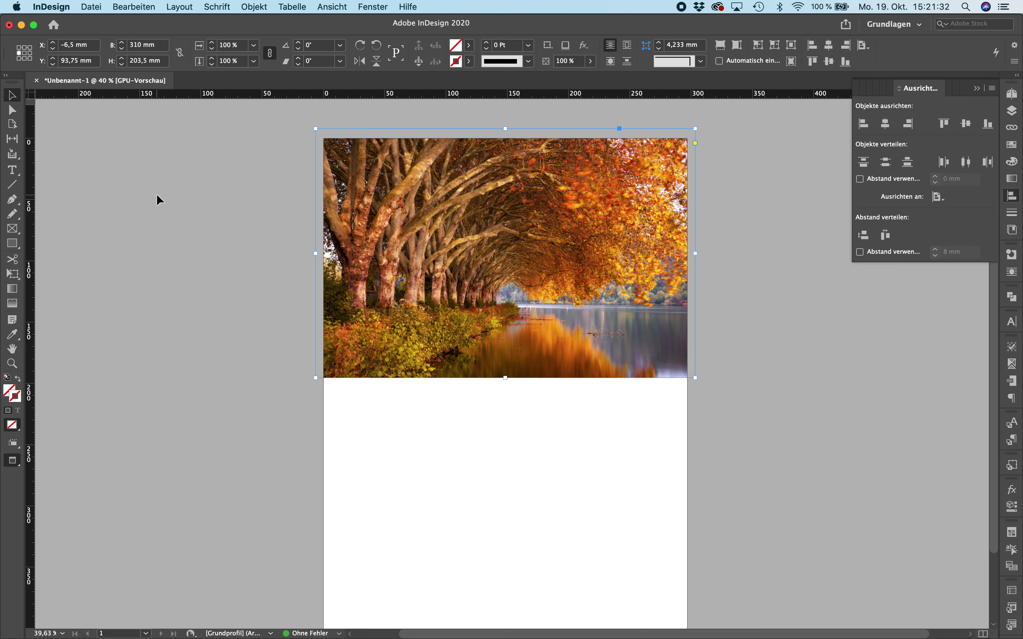
# Return to normal view, draw a margin-to-margin text frame below the image and enter "Austellung über den Hersbst".
pyautogui.click(13, 460)
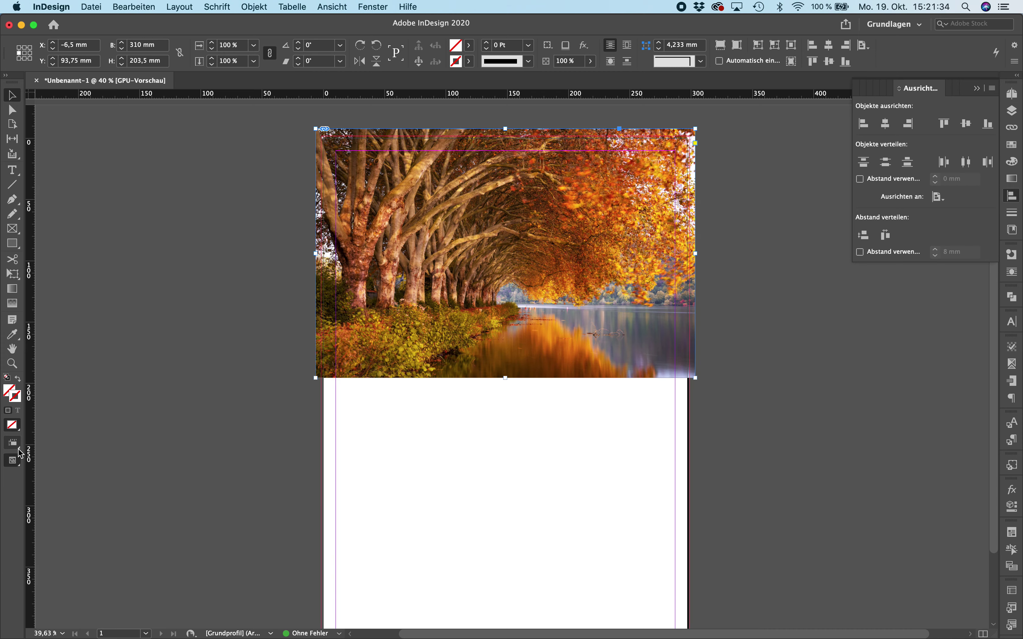
pyautogui.scroll(-2, 391, 420)
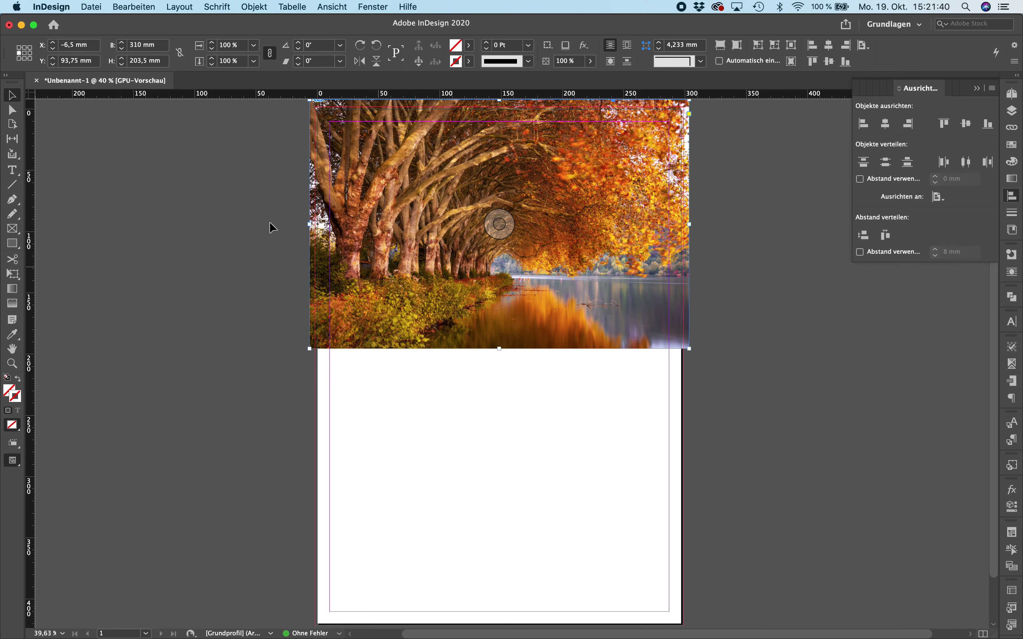
pyautogui.click(12, 169)
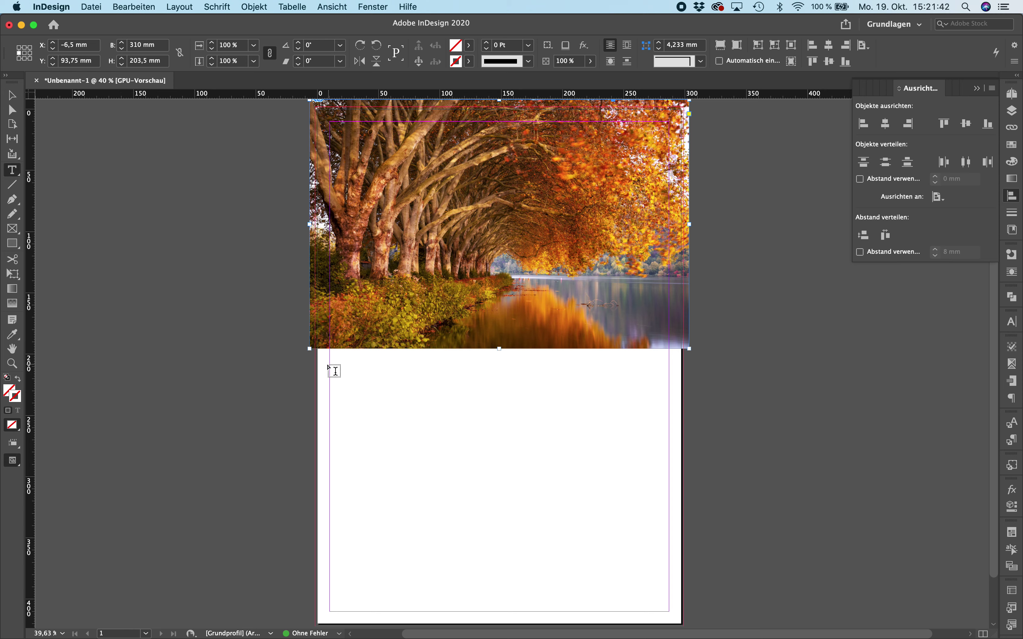
pyautogui.moveTo(331, 368); pyautogui.dragTo(669, 489)
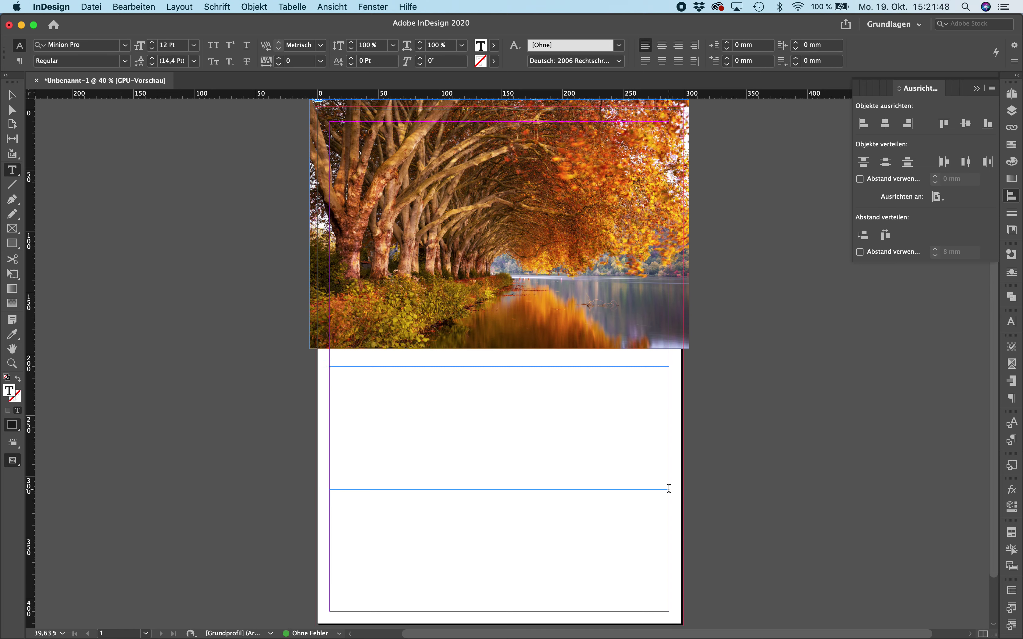
pyautogui.write('Austellung über den Hersbst')
pyautogui.press('super+equal')
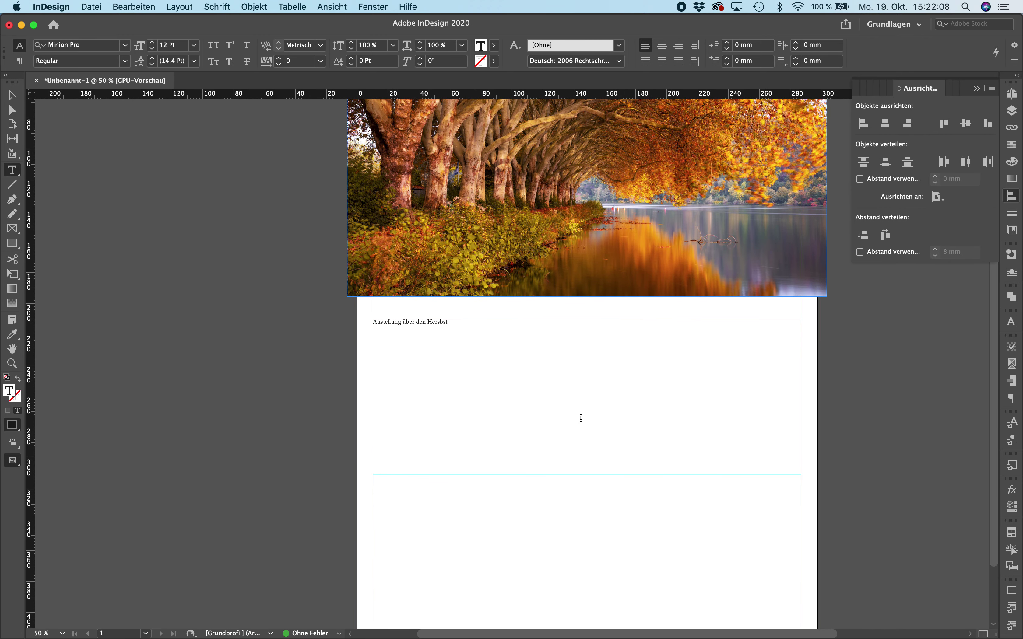
# Open the Character panel and set the whole heading's font size to 40 pt.
pyautogui.moveTo(497, 333); pyautogui.dragTo(357, 325)
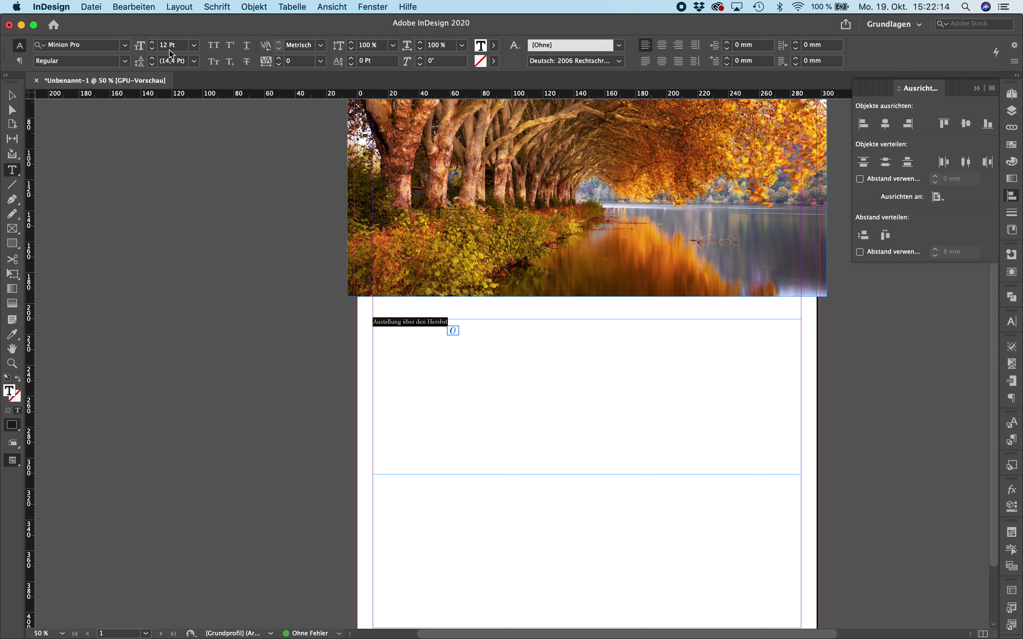
pyautogui.click(385, 5)
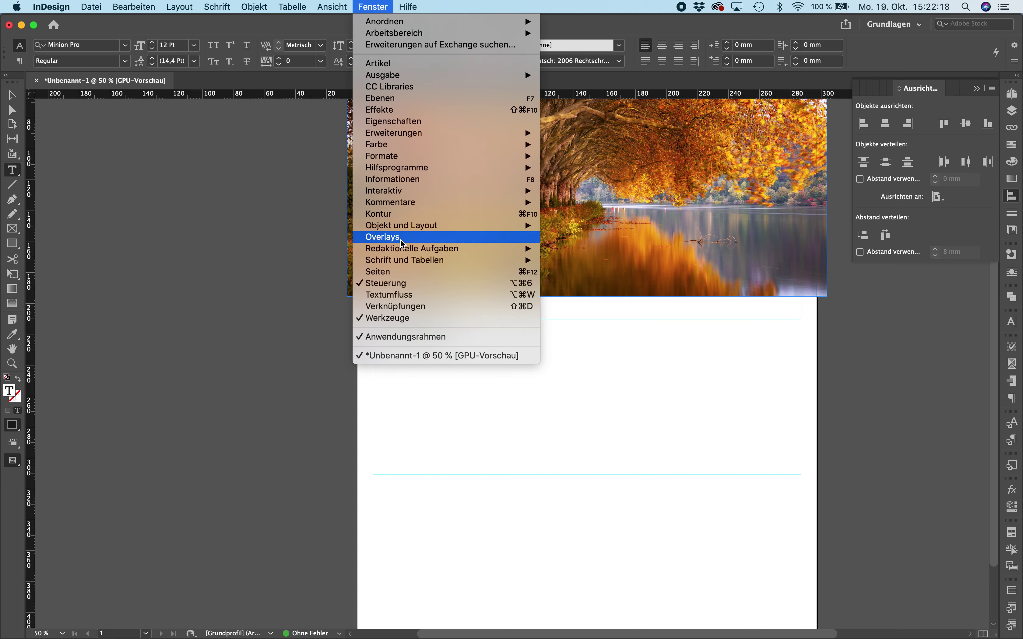
pyautogui.moveTo(522, 258)
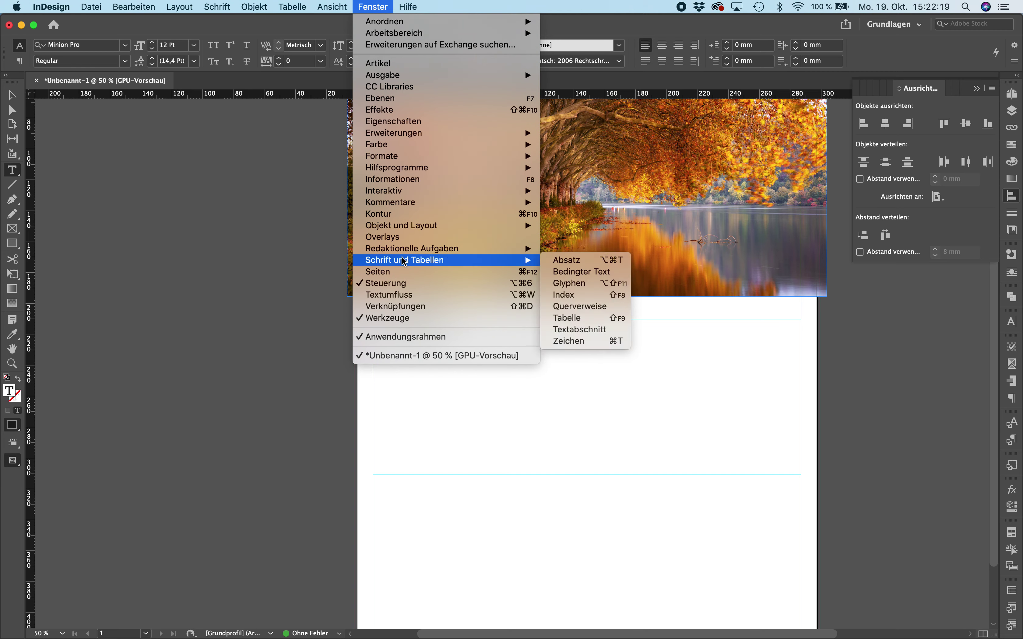
pyautogui.click(569, 341)
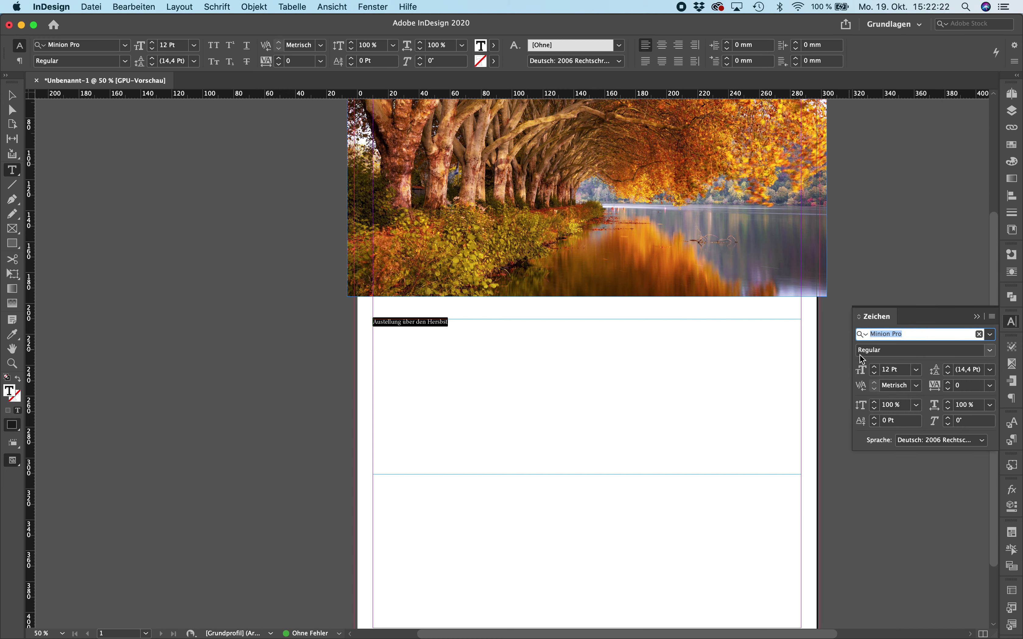
pyautogui.click(876, 366)
pyautogui.click(876, 366)
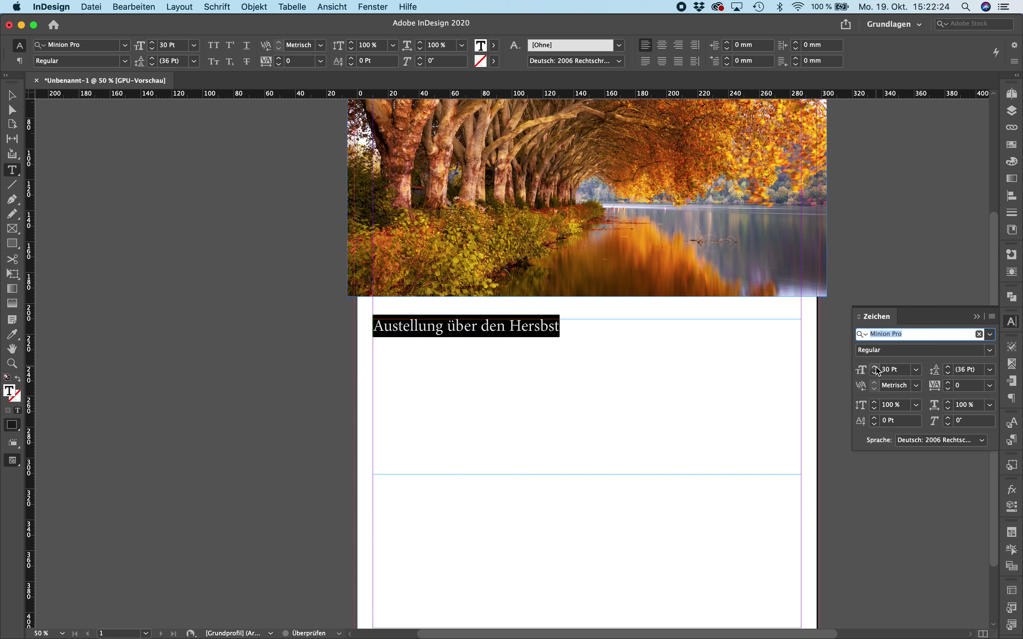
pyautogui.click(876, 366)
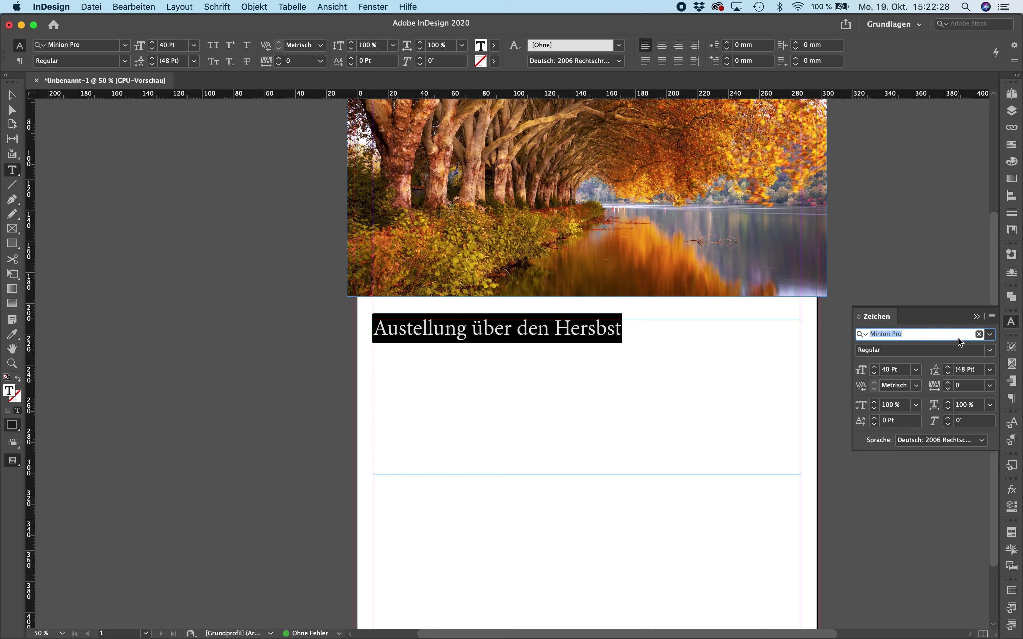
# Browse typefaces for the selected heading, starting from Mathilde, and set its font to Kristi Medium.
pyautogui.write('Mathilde')
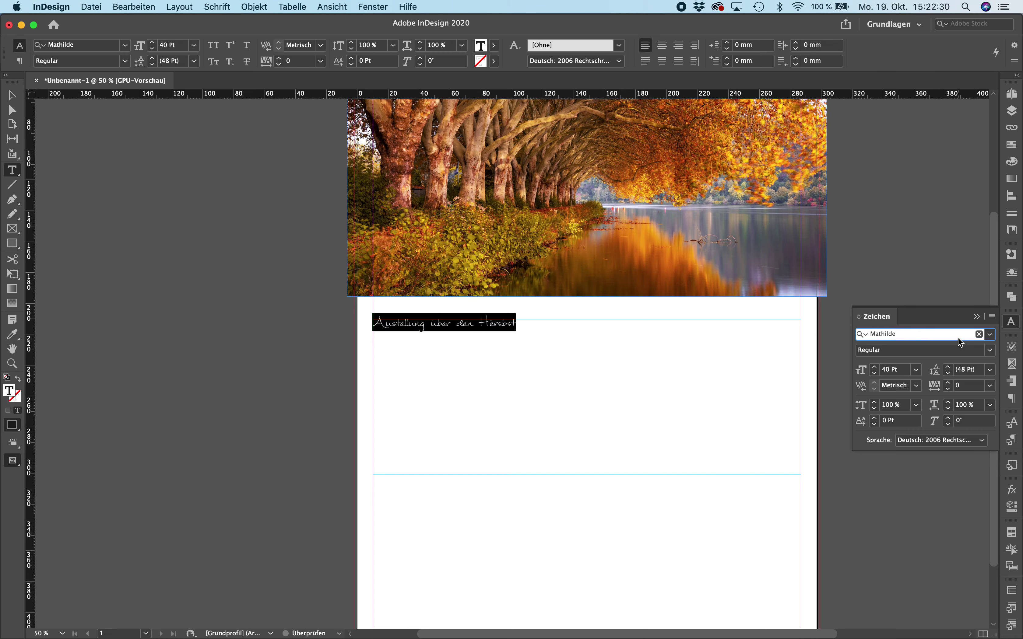
pyautogui.press('Up')
pyautogui.press('Up')
pyautogui.press('Up')
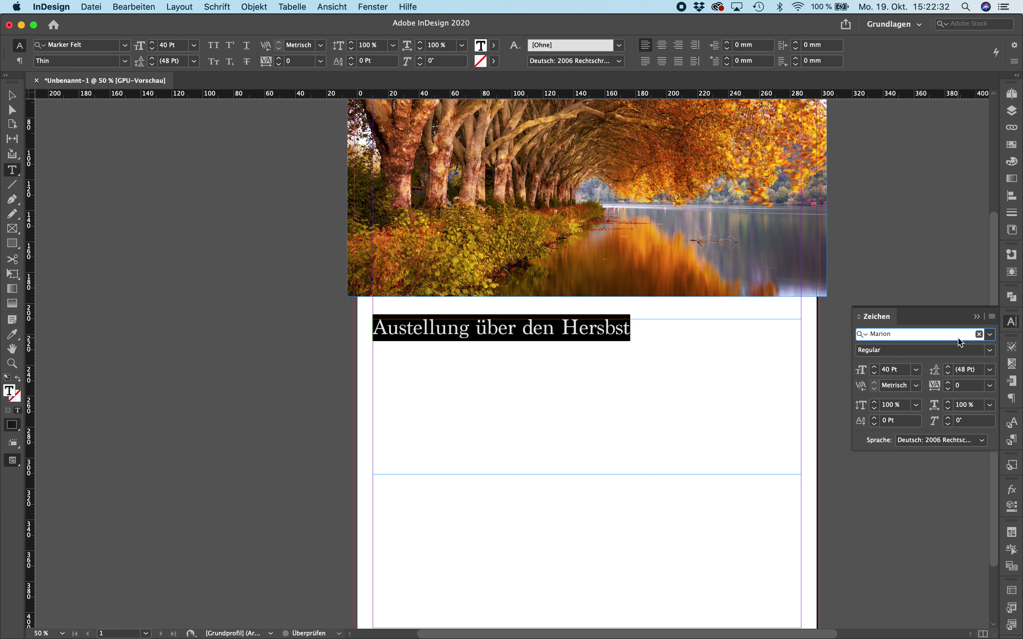
pyautogui.press('Up')
pyautogui.press('Up')
pyautogui.press('Up')
pyautogui.press('Up')
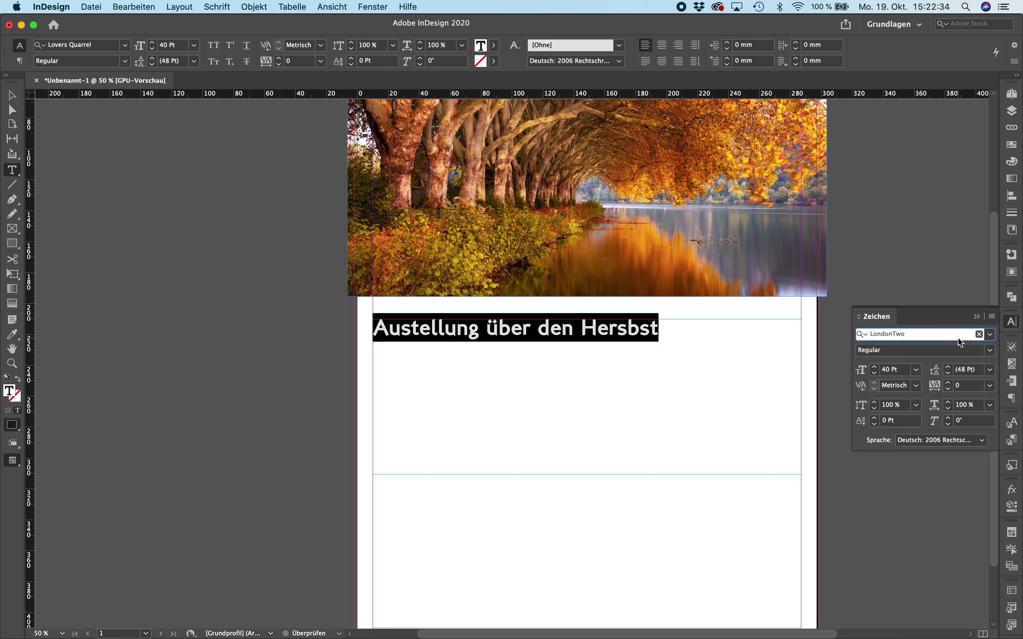
pyautogui.press('Up')
pyautogui.press('Up')
pyautogui.press('Up')
pyautogui.press('Up')
pyautogui.press('Up')
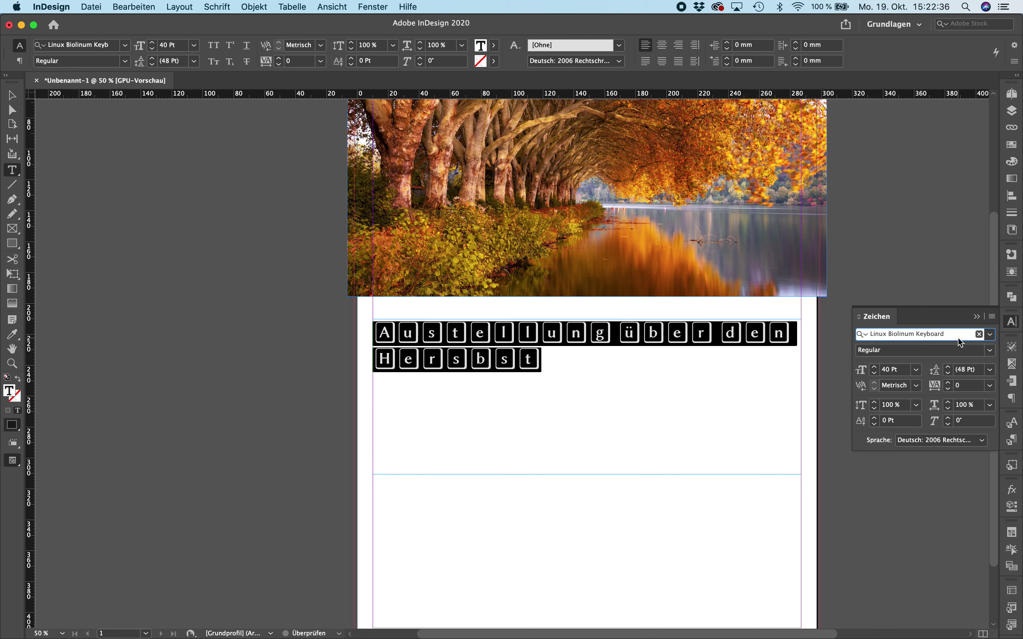
pyautogui.press('Up')
pyautogui.press('Up')
pyautogui.press('Up')
pyautogui.press('Up')
pyautogui.press('Up')
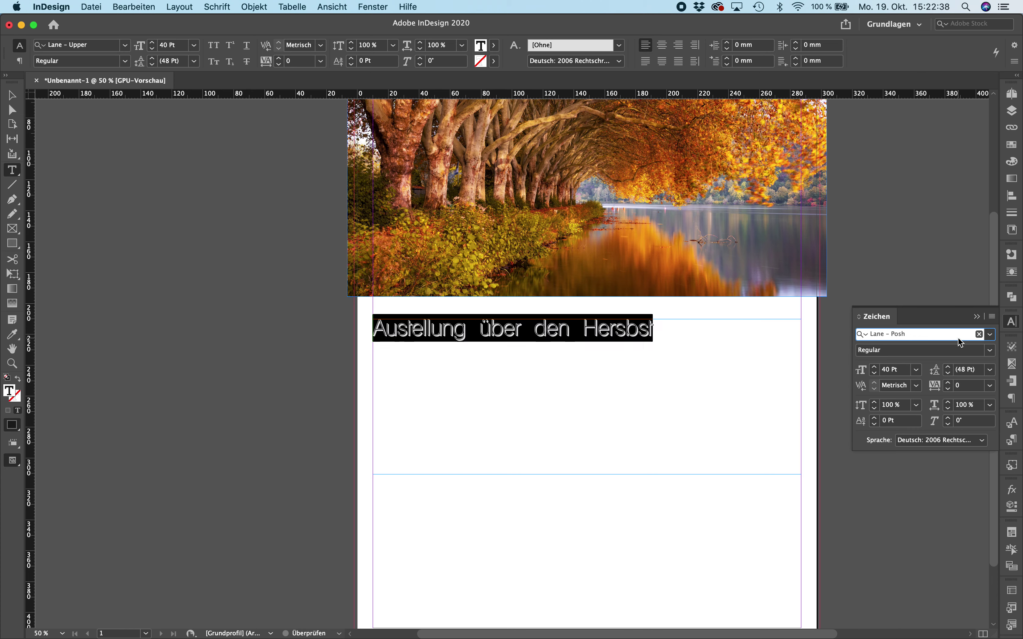
pyautogui.press('Up')
pyautogui.press('Up')
pyautogui.press('Up')
pyautogui.press('Up')
pyautogui.press('Up')
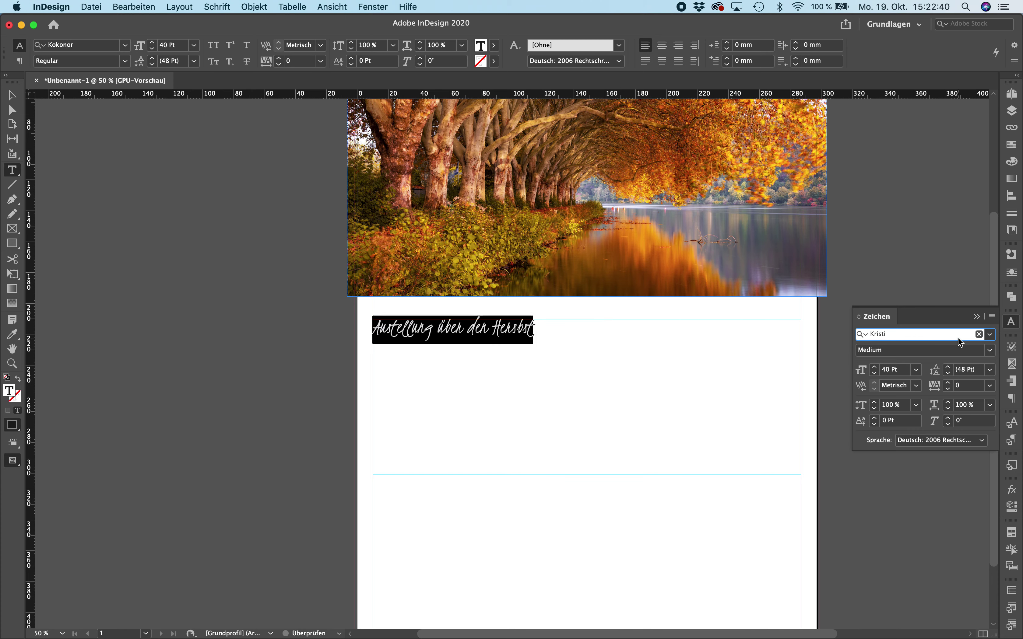
pyautogui.press('Return')
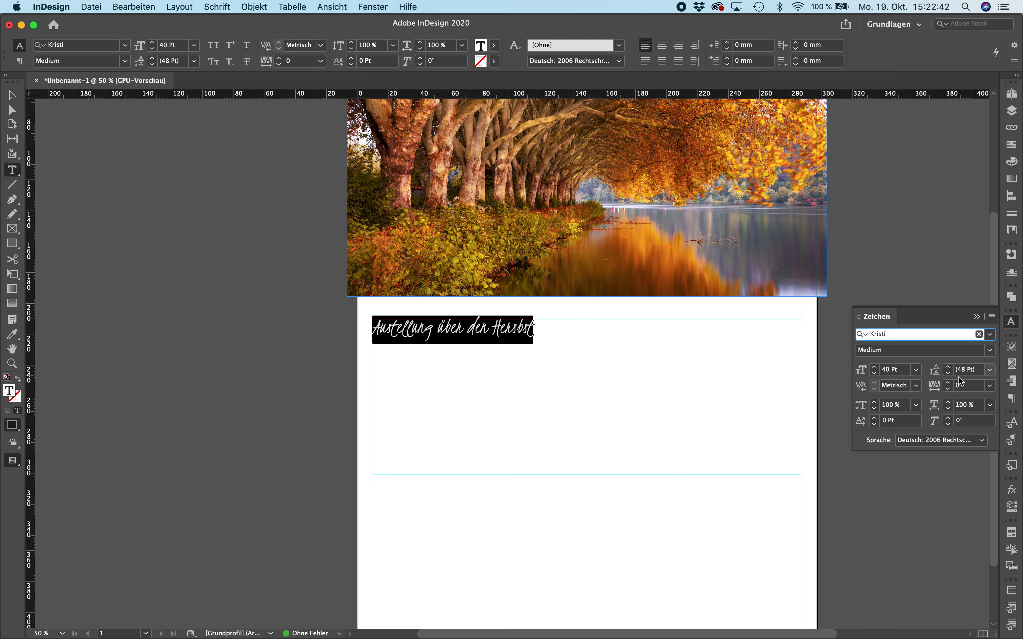
# Set the heading's tracking to 50 and its font size to 70 pt.
pyautogui.click(949, 383)
pyautogui.click(950, 383)
pyautogui.click(950, 383)
pyautogui.click(949, 383)
pyautogui.click(949, 382)
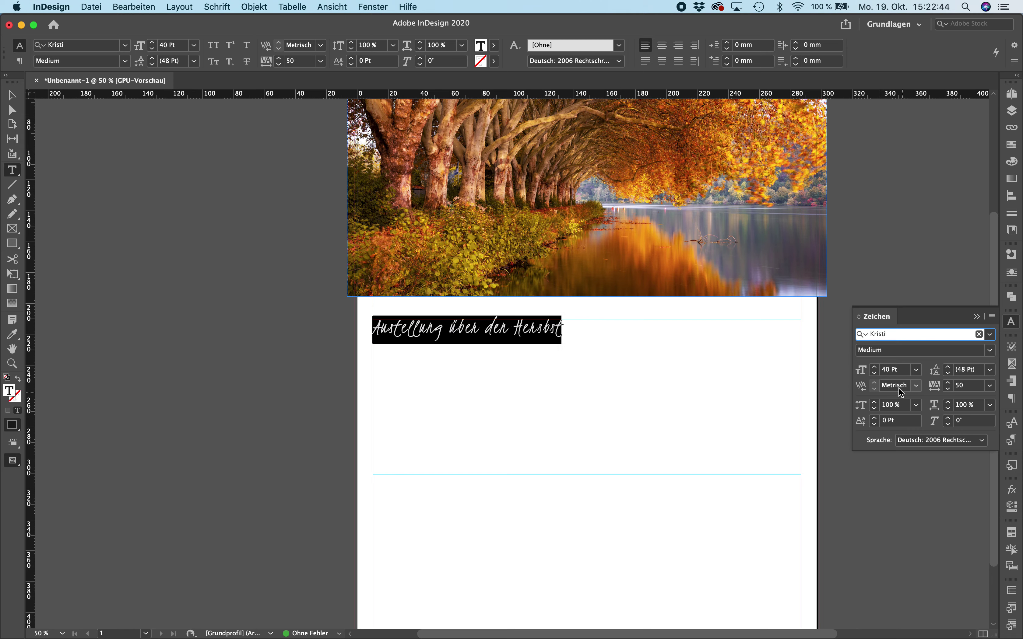
pyautogui.click(874, 366)
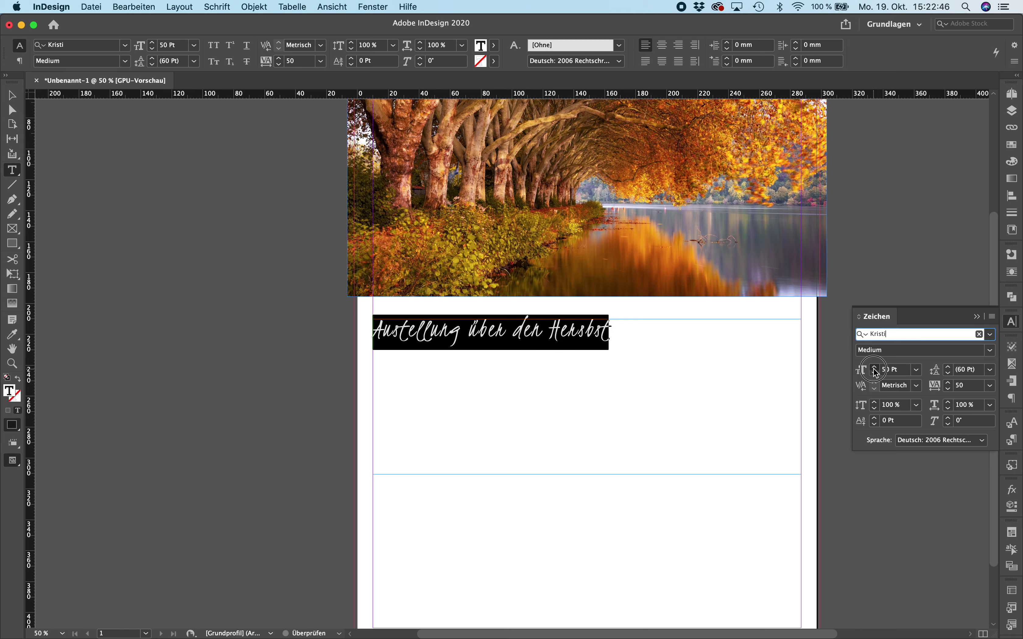
pyautogui.click(875, 366)
pyautogui.click(874, 366)
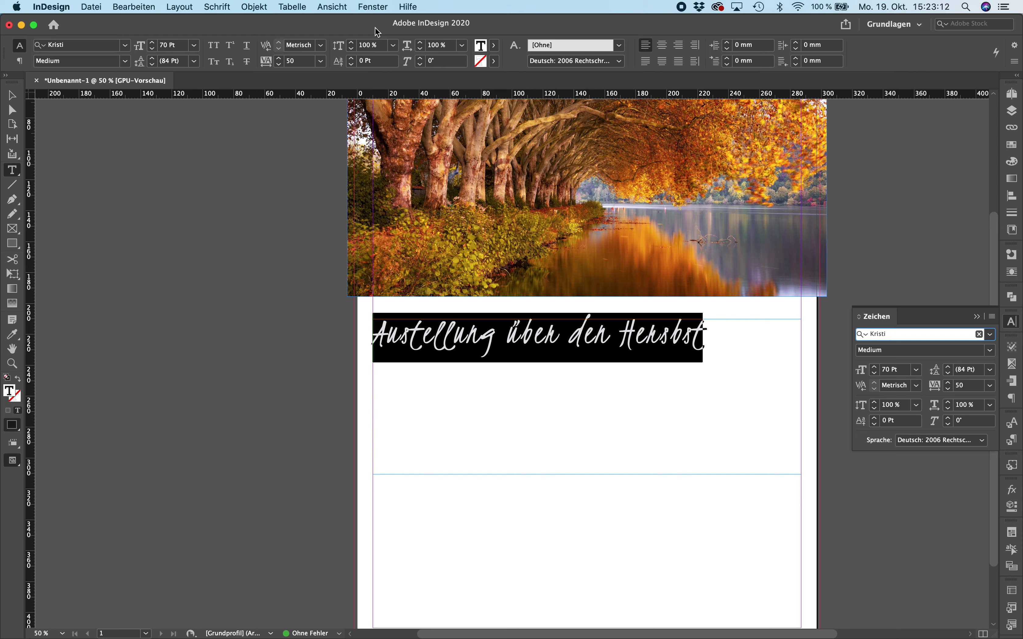
# Open the Paragraph panel and centre the heading text horizontally within its frame.
pyautogui.click(373, 9)
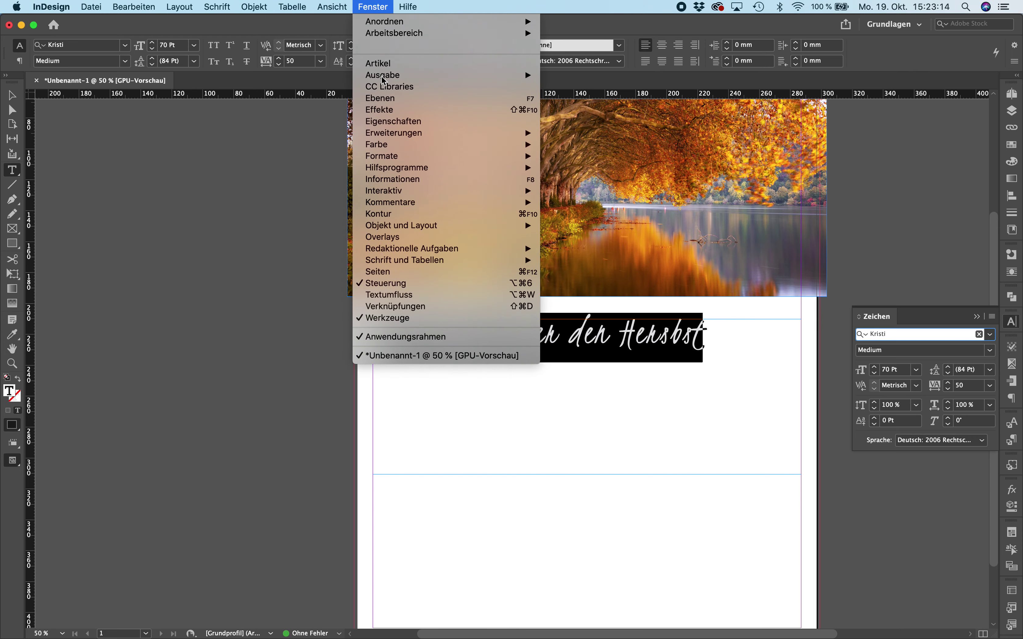
pyautogui.moveTo(378, 265)
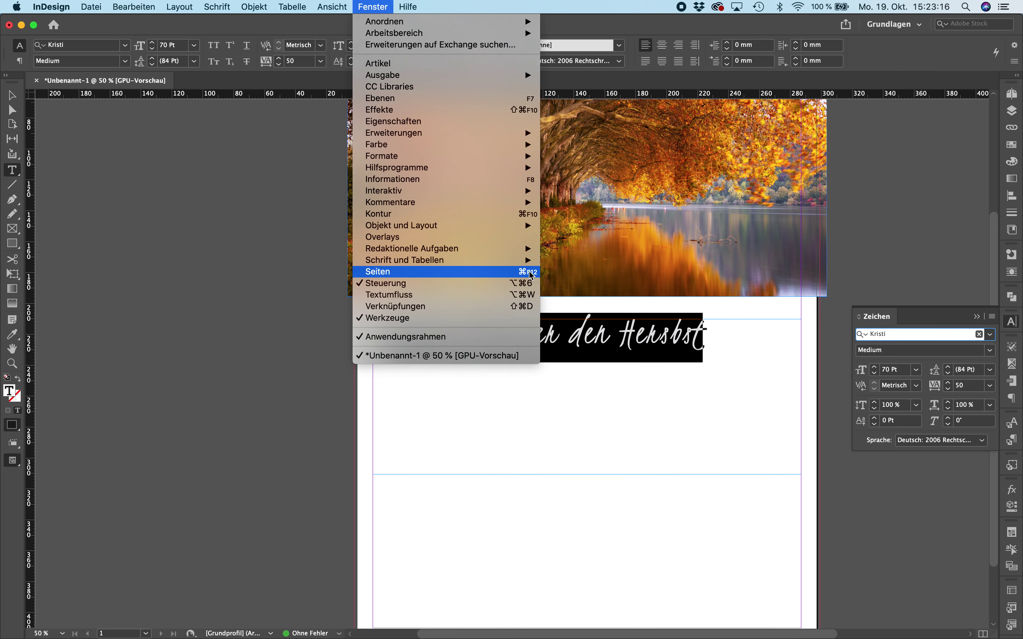
pyautogui.click(579, 264)
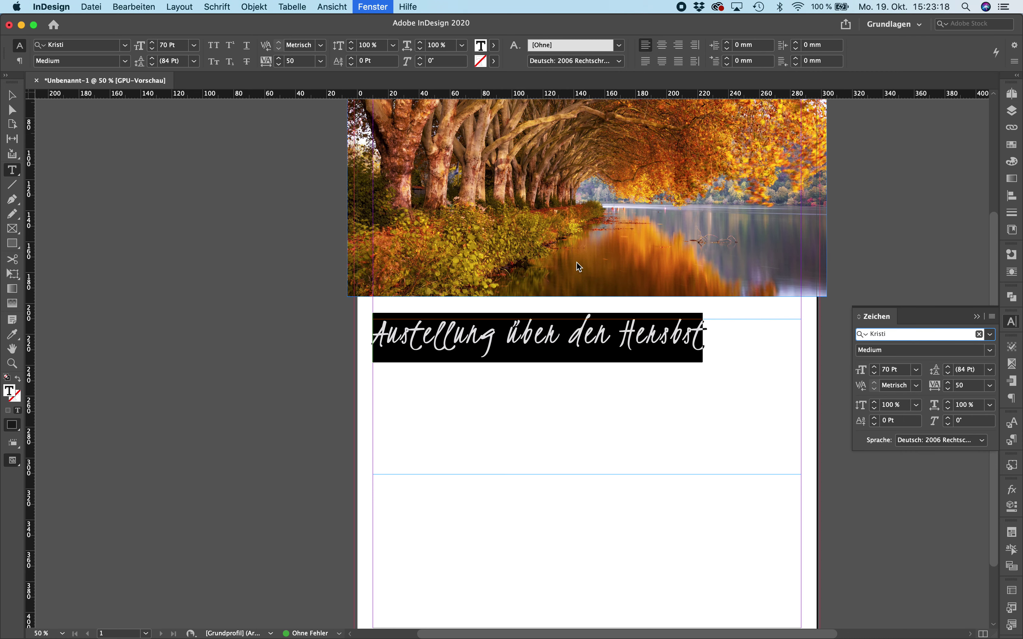
pyautogui.click(878, 362)
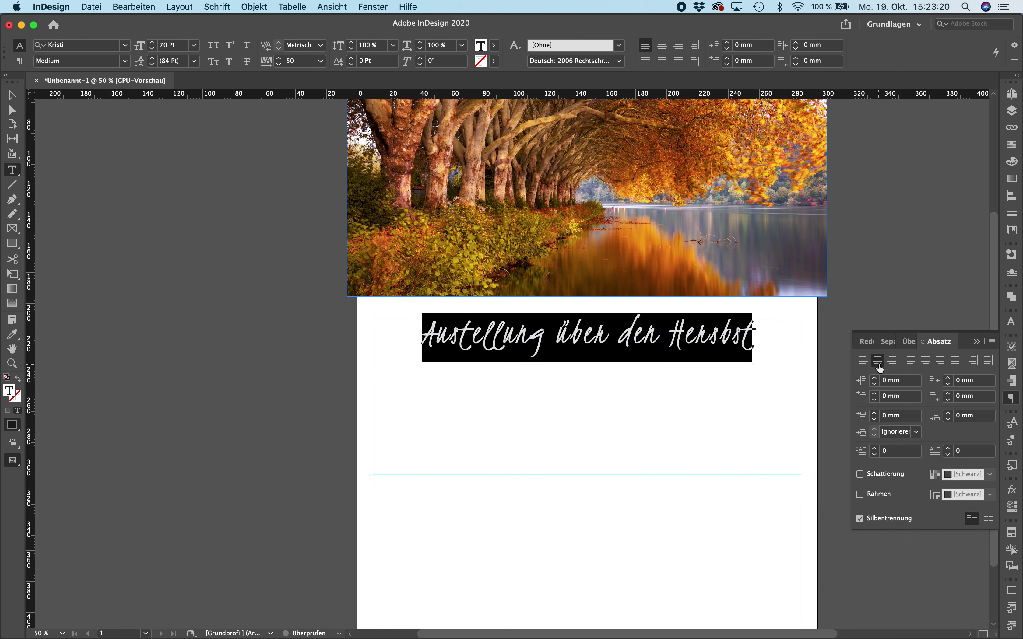
# Shorten the heading's text frame to about 64 mm high and move it down to about Y 250.5 mm.
pyautogui.press('Escape')
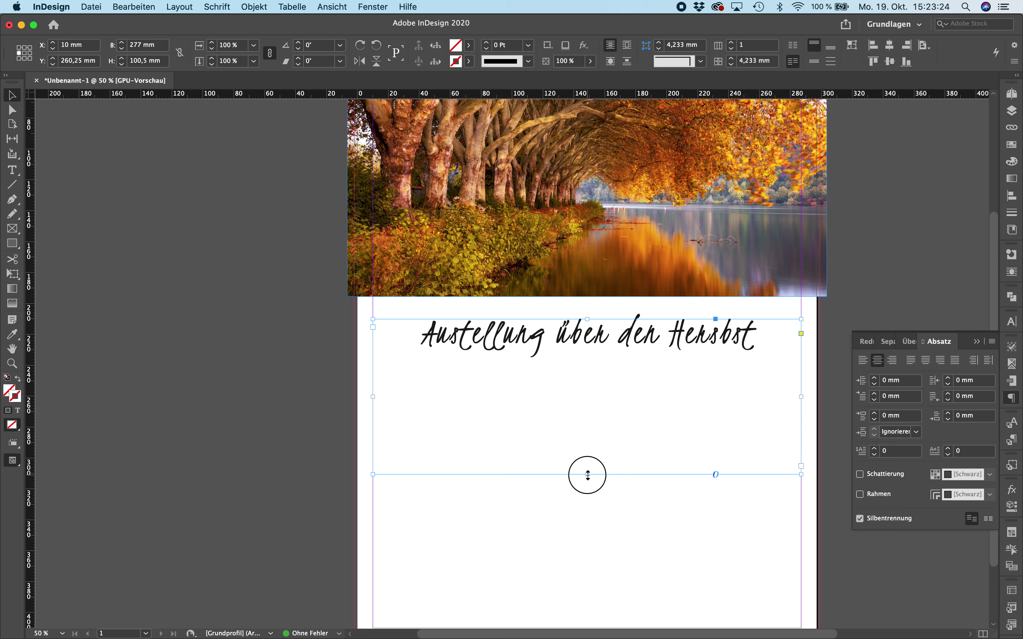
pyautogui.moveTo(587, 474); pyautogui.dragTo(587, 418)
pyautogui.moveTo(608, 334)
pyautogui.mouseDown()
pyautogui.moveTo(607, 355)
pyautogui.moveTo(608, 347)
pyautogui.mouseUp()
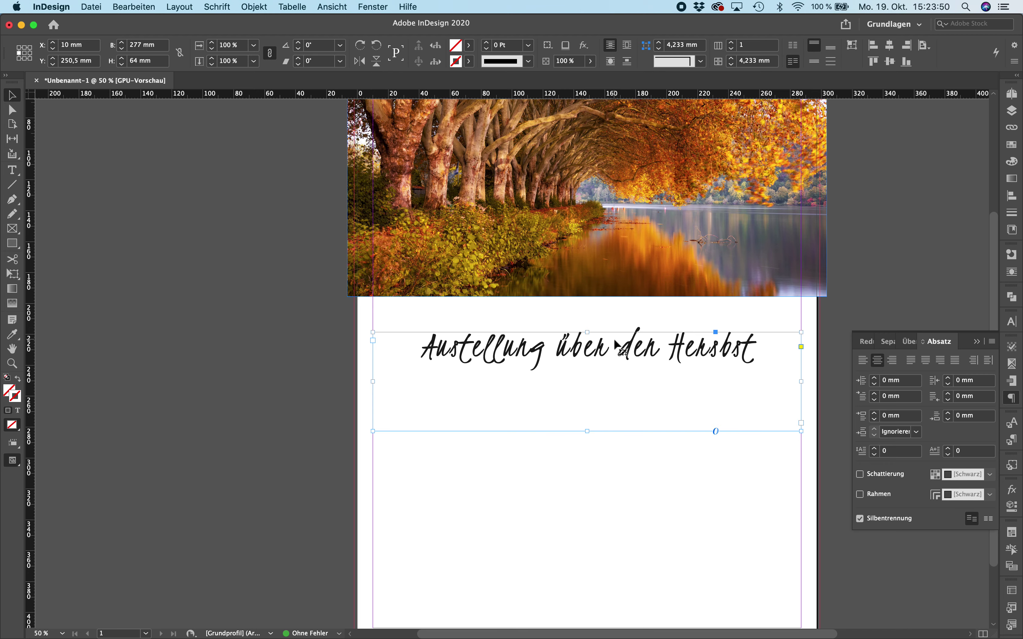
# Set the heading frame's vertical alignment to centred (Zentrieren) in the Text Frame Options, with preview on.
pyautogui.click(252, 8)
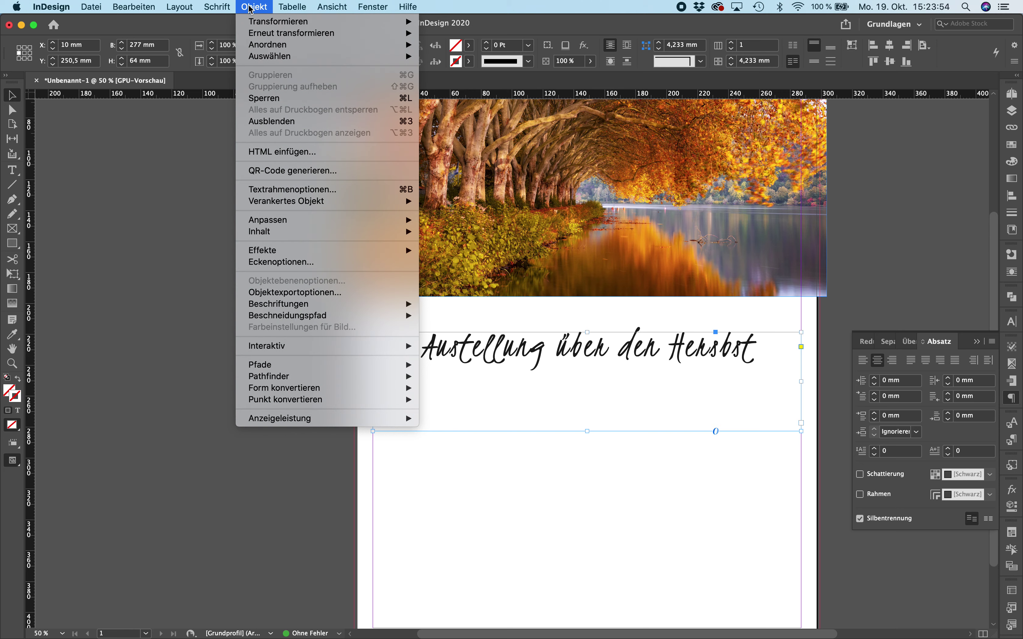
pyautogui.click(265, 190)
pyautogui.moveTo(451, 184); pyautogui.dragTo(154, 59)
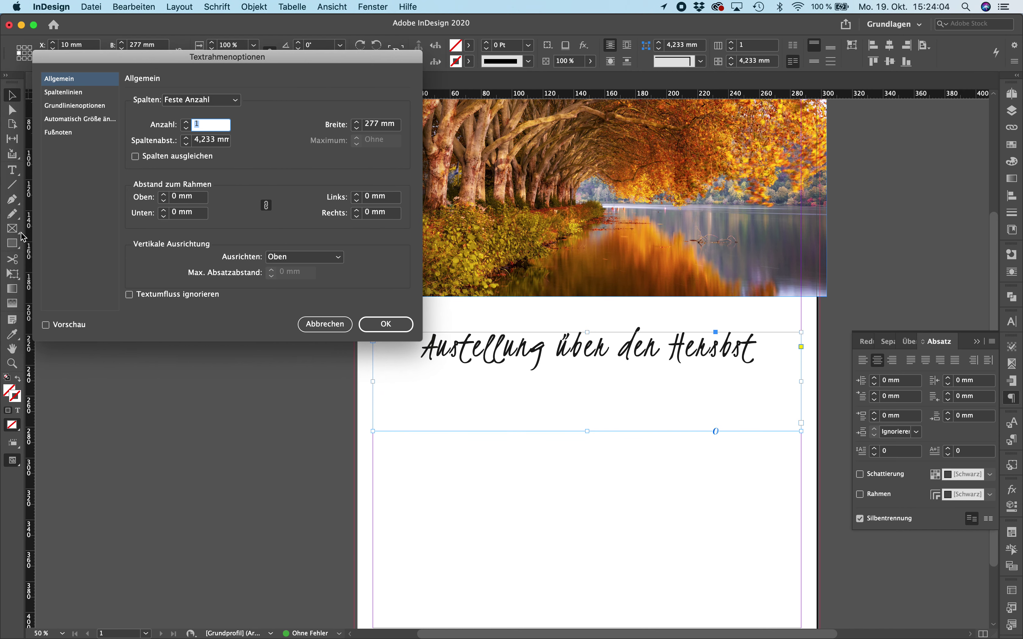
pyautogui.click(46, 325)
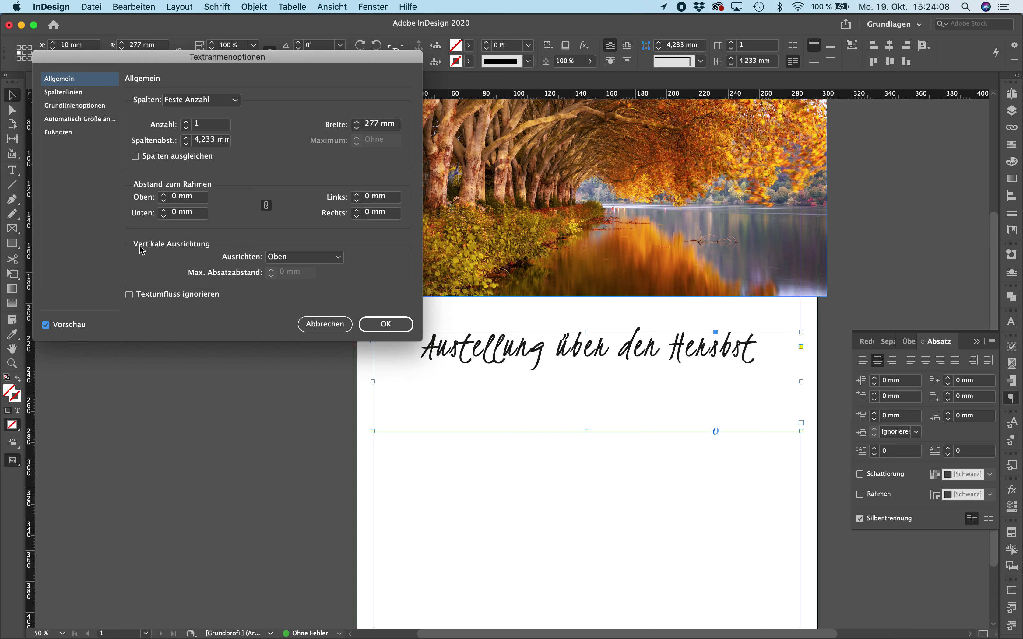
pyautogui.click(282, 258)
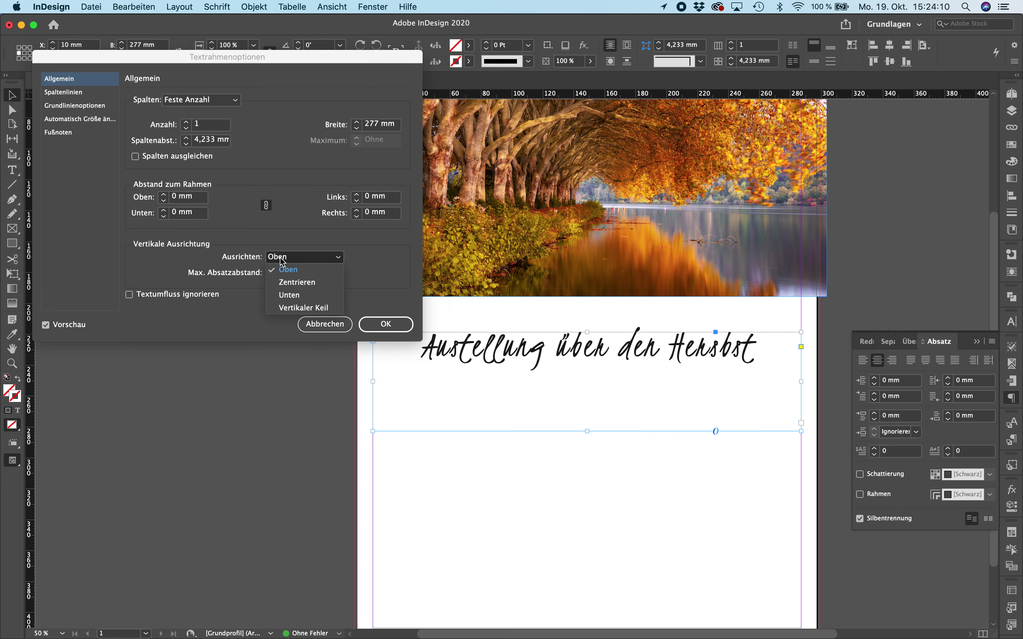
pyautogui.click(287, 283)
pyautogui.click(386, 324)
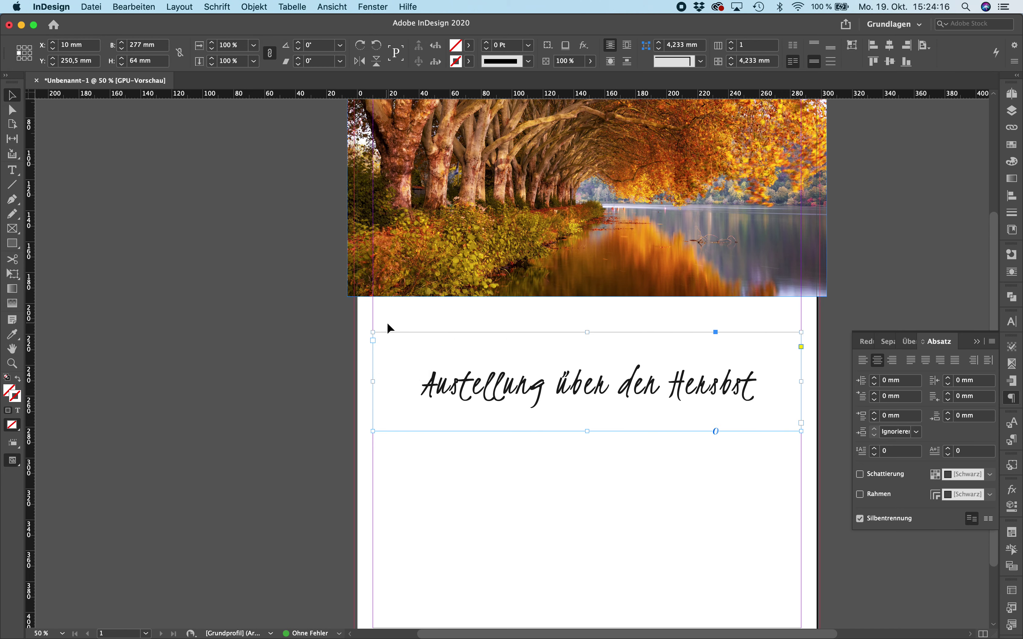
# Extend the heading's text frame downward to a height of about 70.5 mm.
pyautogui.doubleClick(582, 387)
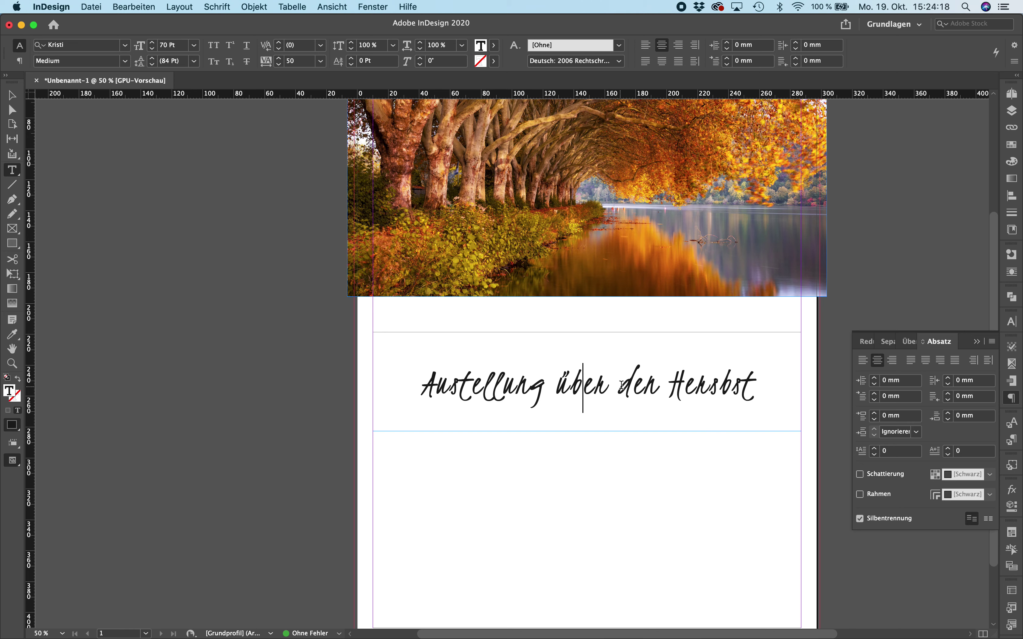
pyautogui.click(12, 95)
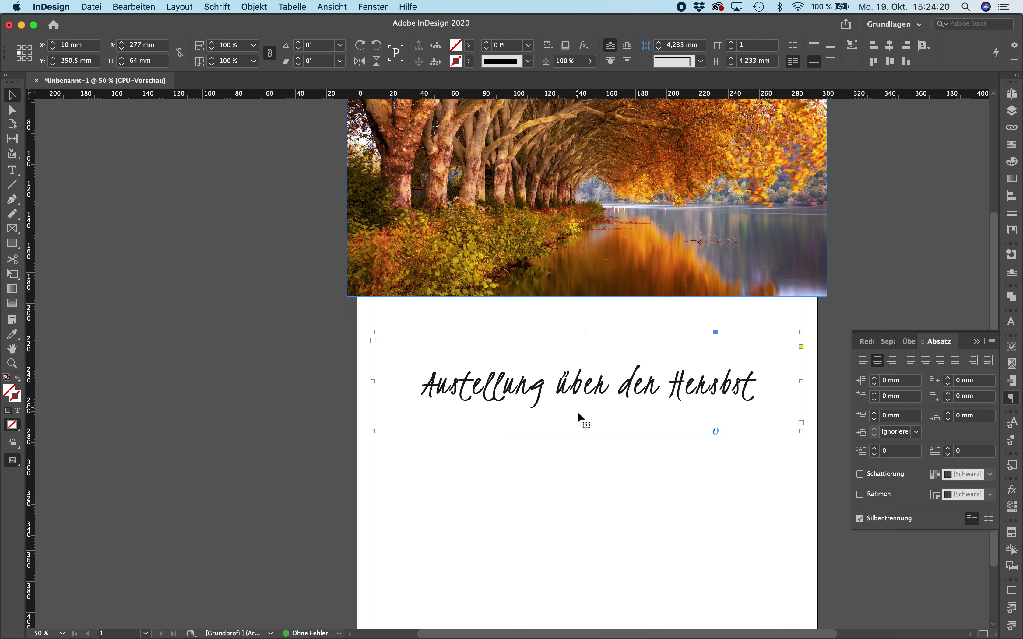
pyautogui.moveTo(587, 431)
pyautogui.mouseDown()
pyautogui.moveTo(586, 512)
pyautogui.moveTo(579, 439)
pyautogui.mouseUp()
# Try placing the heading frame over the lower part of the image, at about Y 160.25 mm.
pyautogui.scroll(5, 579, 439)
pyautogui.hscroll(1, 579, 440)
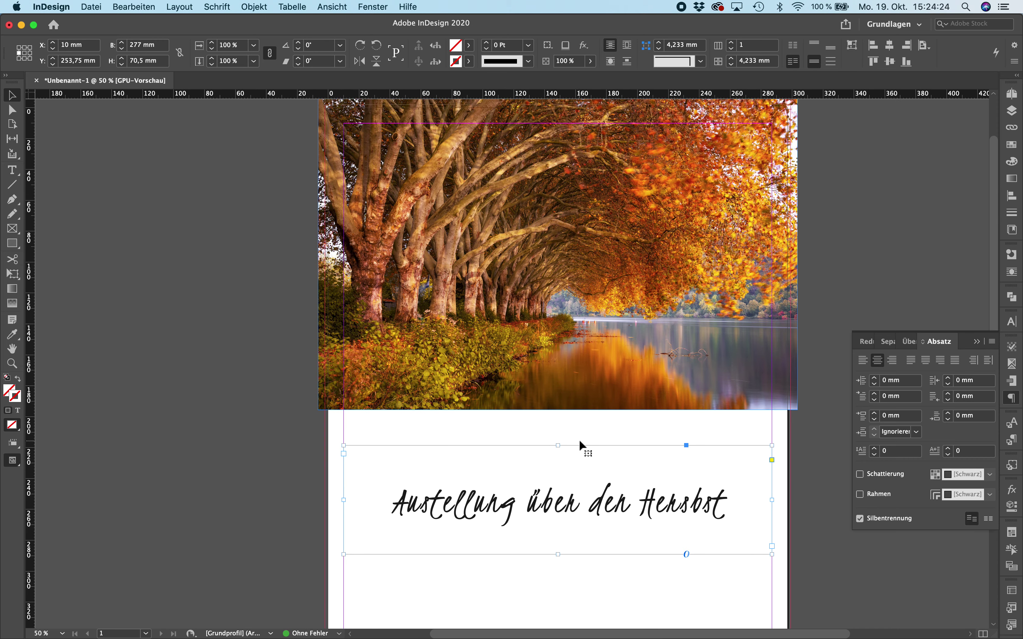
pyautogui.moveTo(574, 518); pyautogui.dragTo(565, 365)
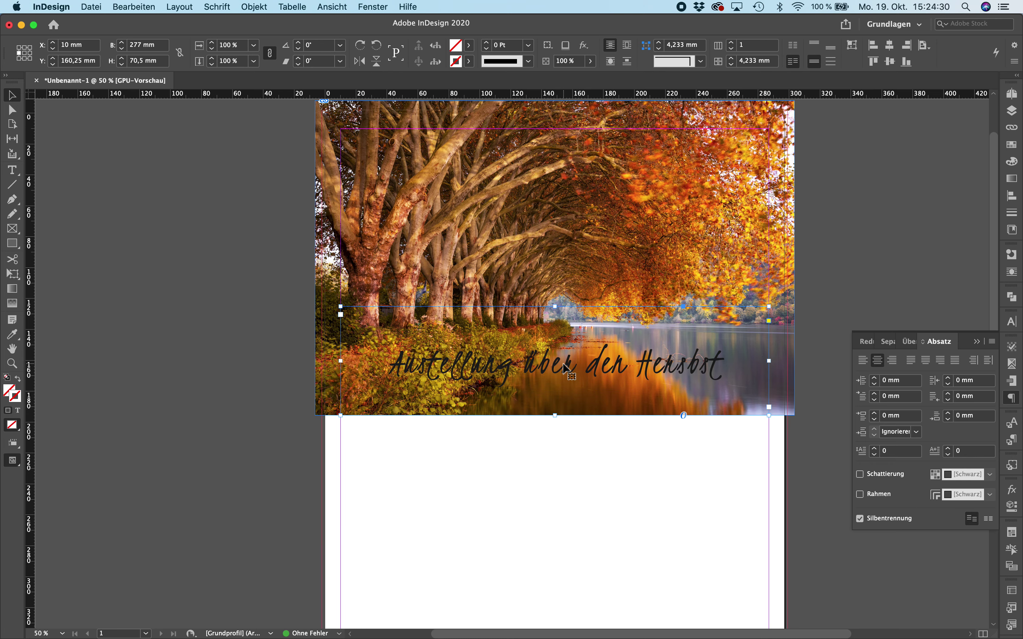
# Switch to preview mode and move the heading frame back below the image, to about Y 254.75 mm.
pyautogui.click(896, 246)
pyautogui.press('w')
pyautogui.hscroll(2, 896, 246)
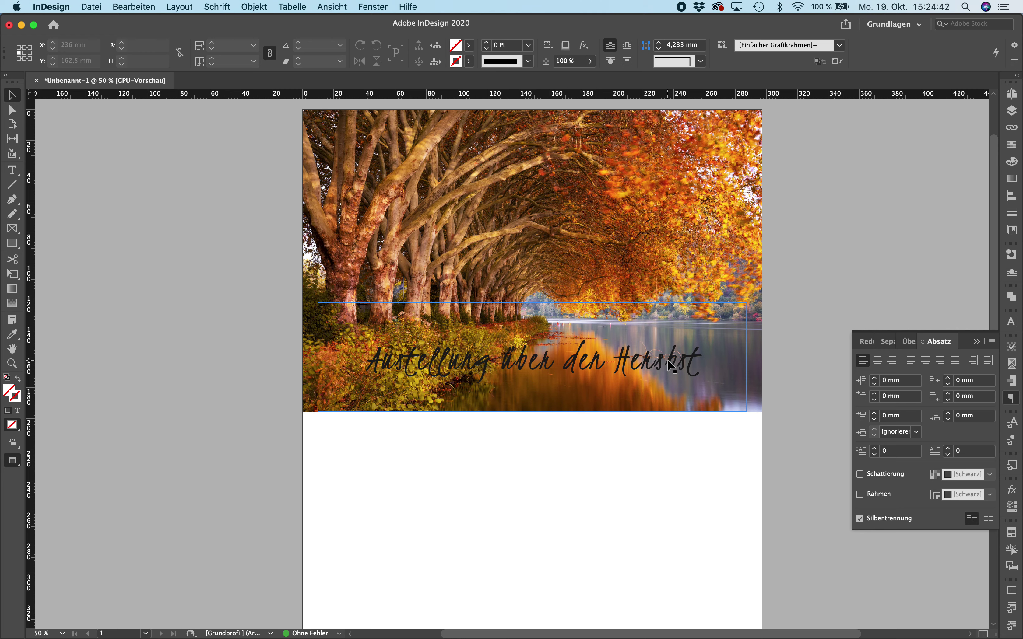
pyautogui.moveTo(673, 364); pyautogui.dragTo(672, 509)
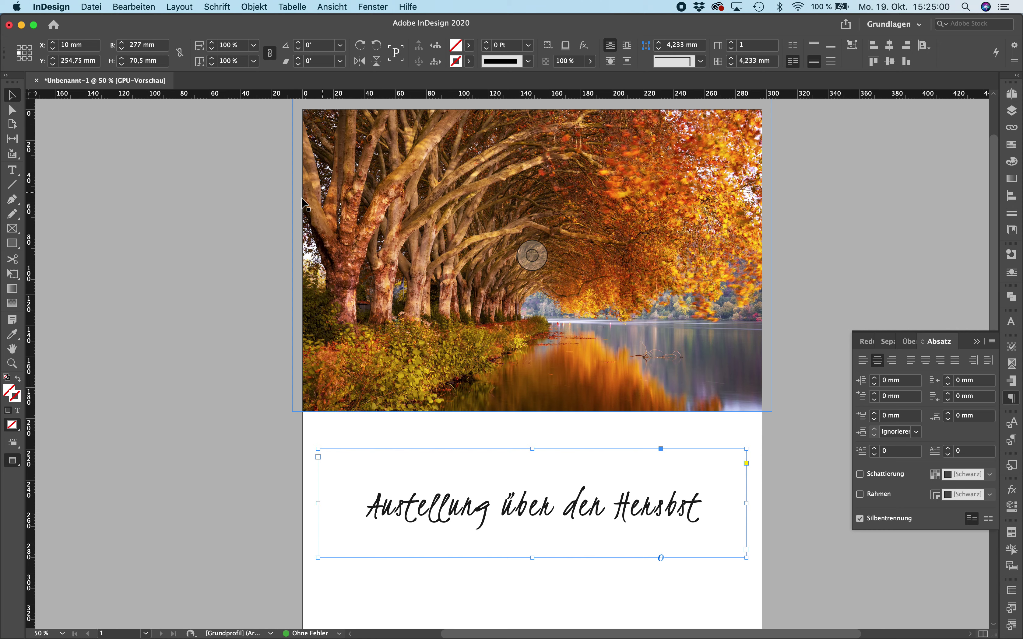
# Draw a rectangle about 310 × 67 mm across the lower part of the image, extending past both page sides.
pyautogui.click(13, 244)
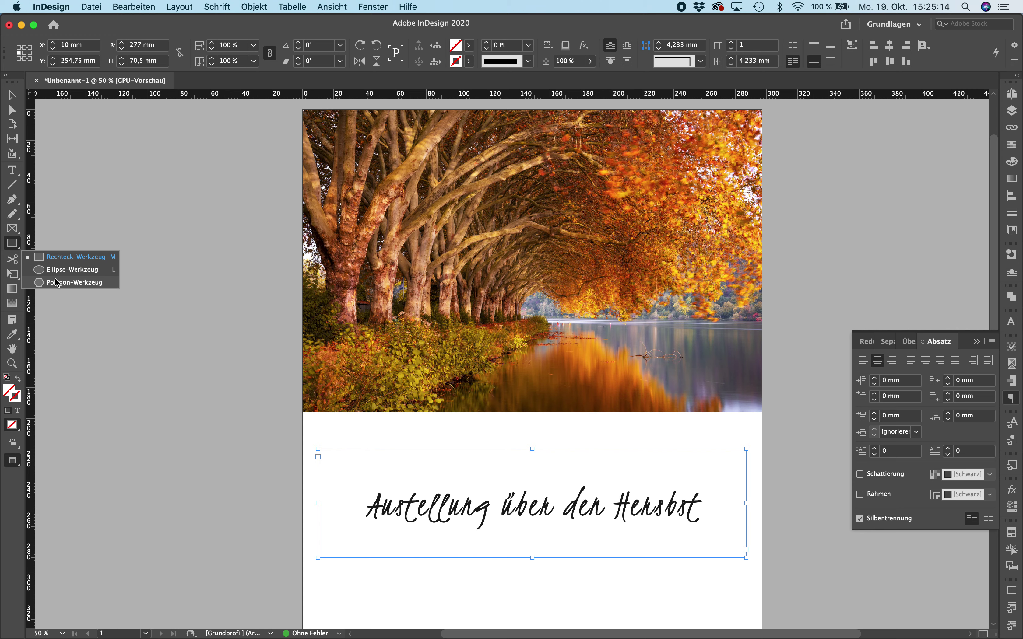
pyautogui.click(56, 258)
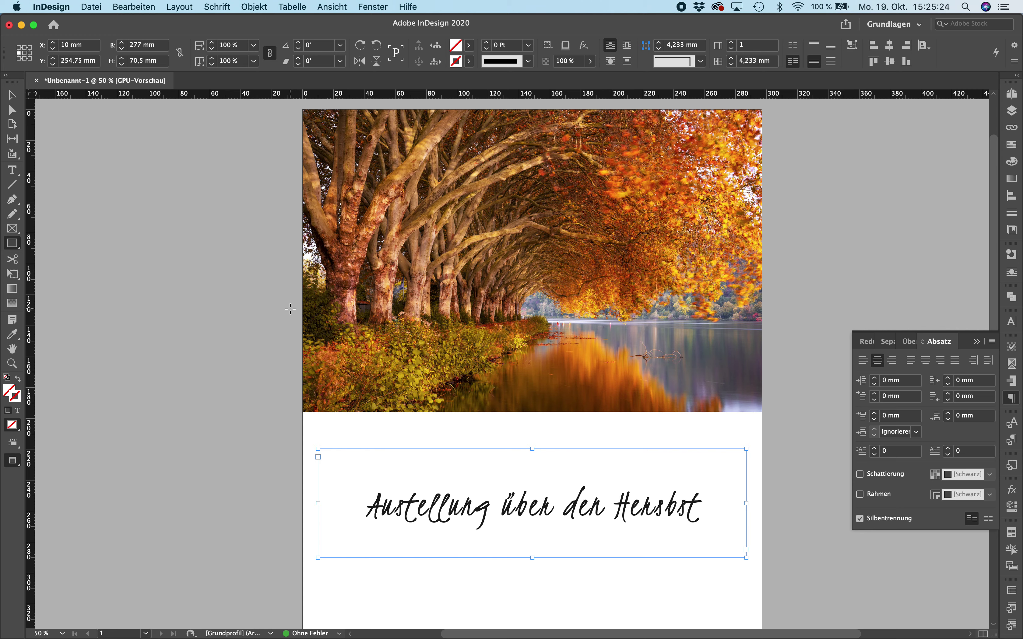
pyautogui.moveTo(291, 309)
pyautogui.mouseDown()
pyautogui.moveTo(331, 316)
pyautogui.moveTo(387, 352)
pyautogui.moveTo(624, 405)
pyautogui.moveTo(770, 412)
pyautogui.mouseUp()
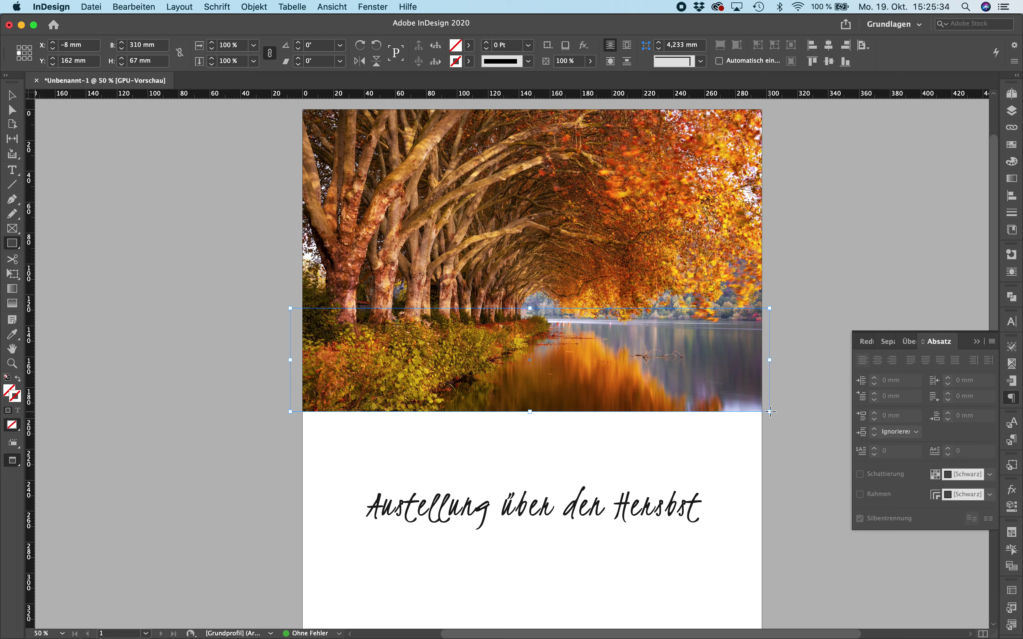
# Fill the rectangle over the image's lower part with the [Schwarz] swatch.
pyautogui.scroll(5, 770, 411)
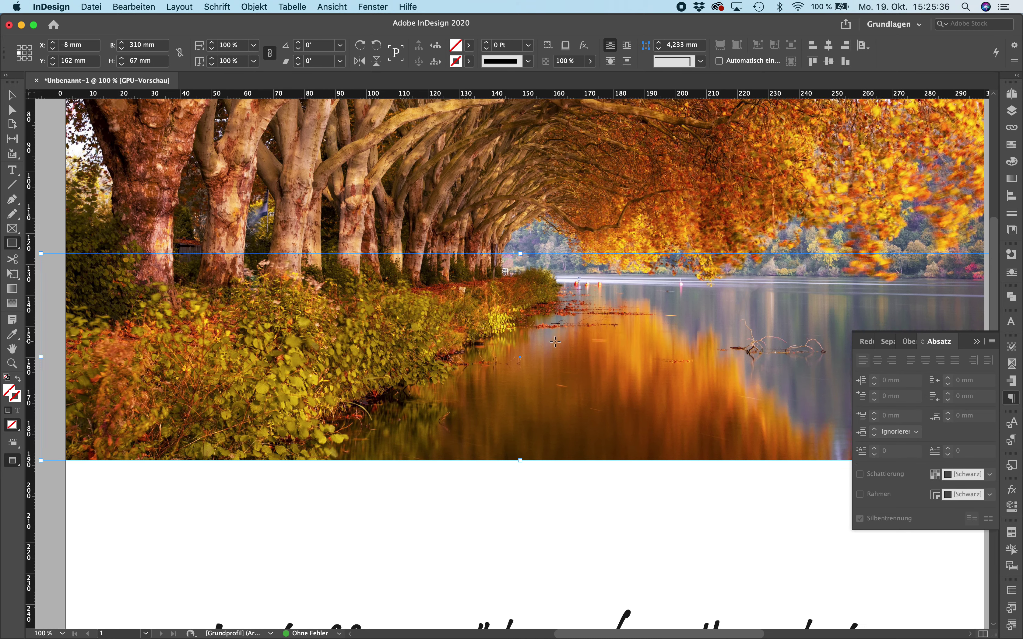
pyautogui.hscroll(-5, 555, 342)
pyautogui.scroll(2, 555, 341)
pyautogui.hscroll(10, 555, 342)
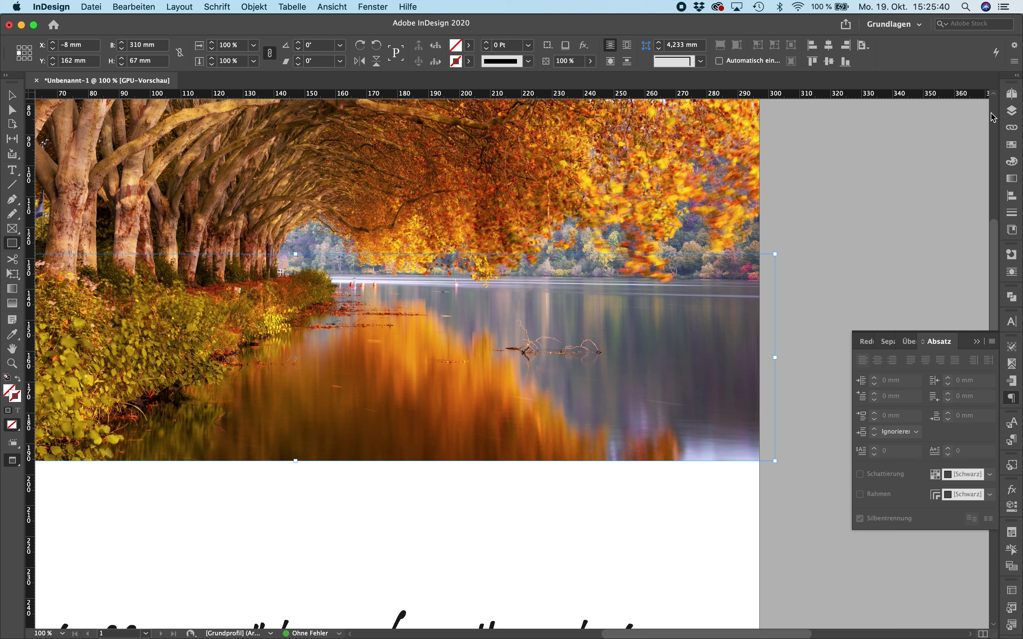
pyautogui.click(1012, 146)
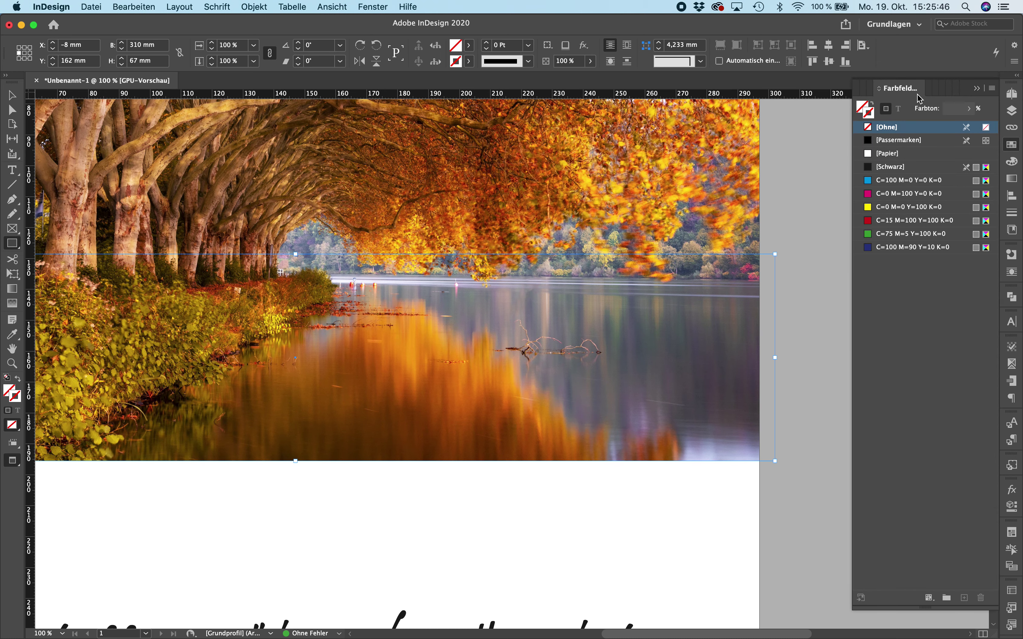
pyautogui.click(1011, 146)
pyautogui.click(380, 5)
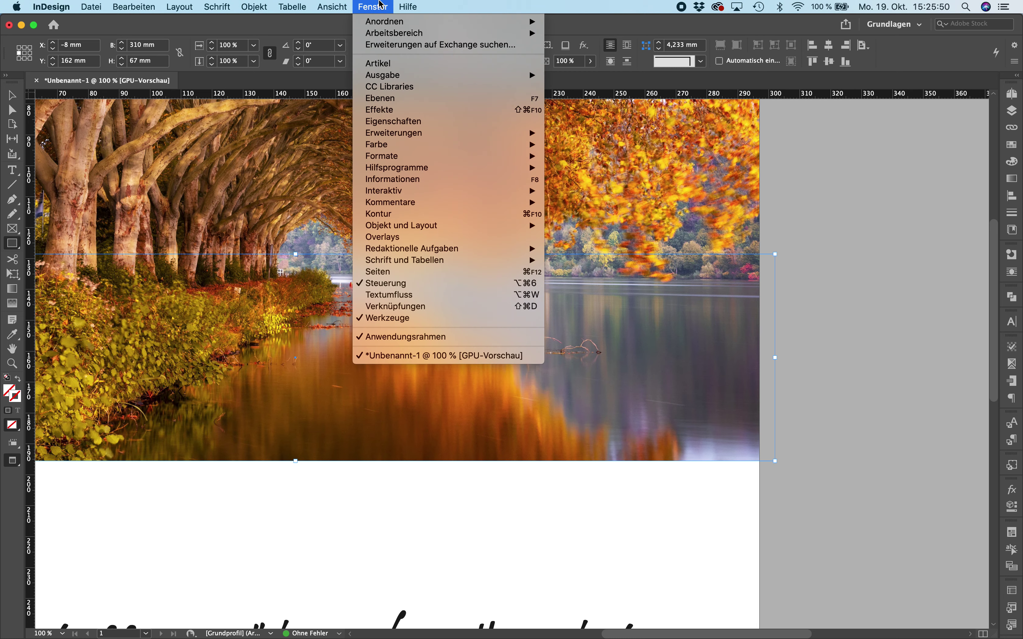
pyautogui.moveTo(385, 148)
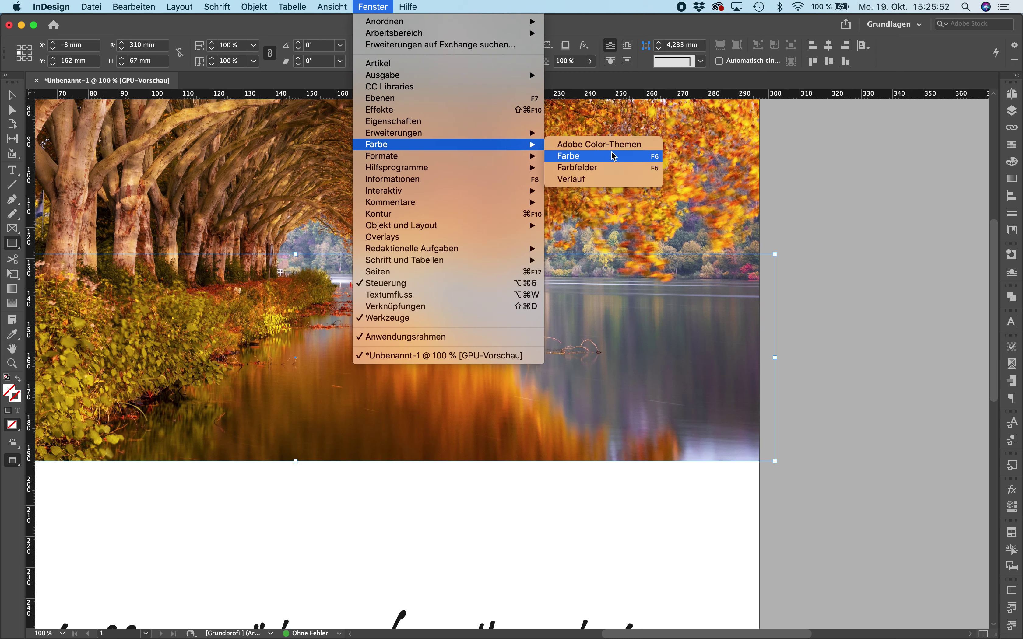
pyautogui.click(579, 167)
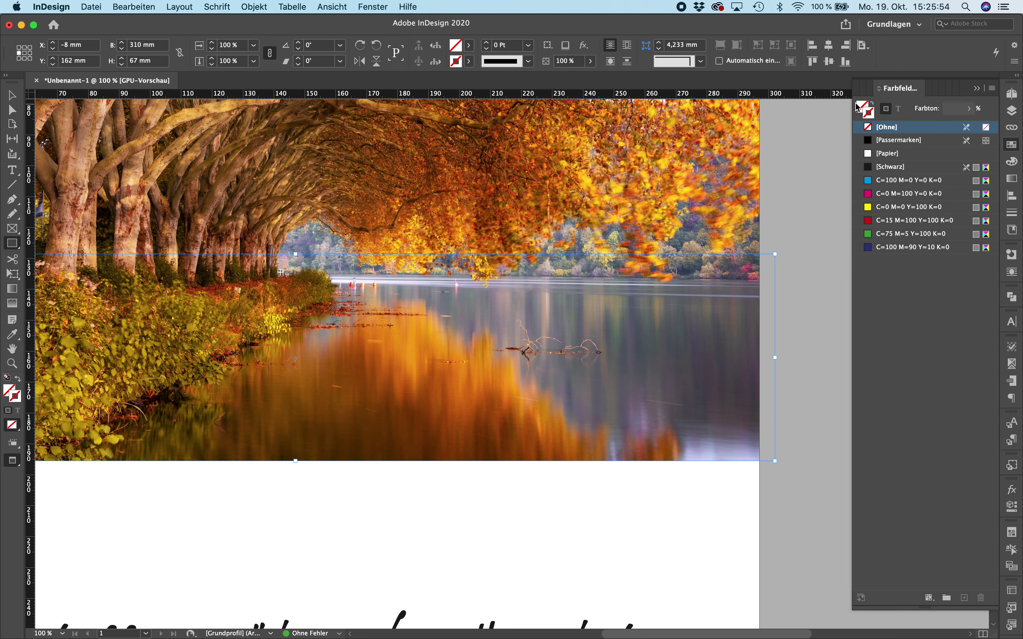
pyautogui.click(862, 112)
pyautogui.click(866, 115)
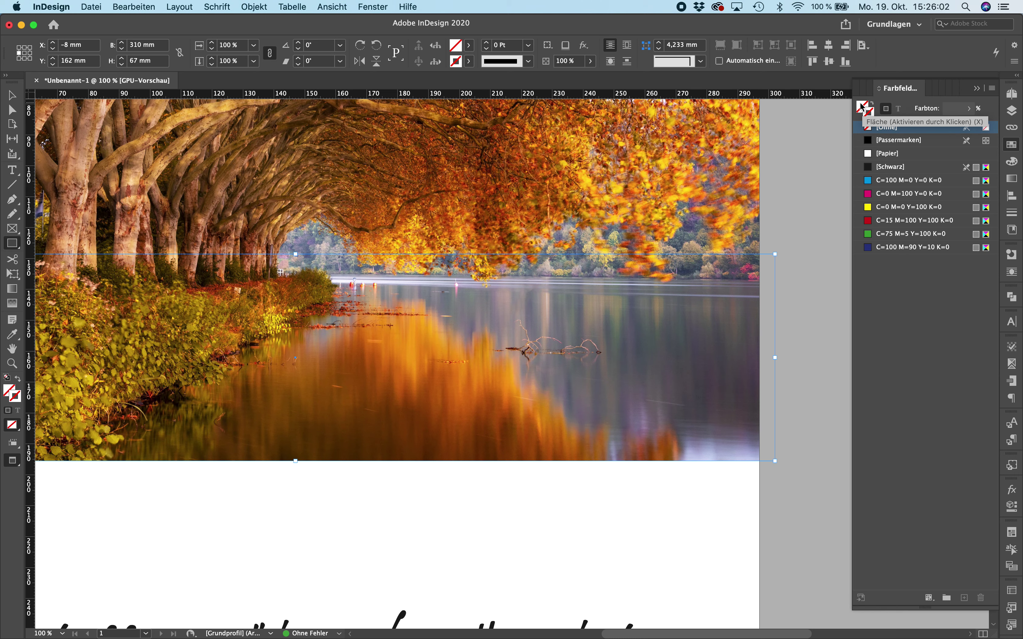
pyautogui.click(863, 107)
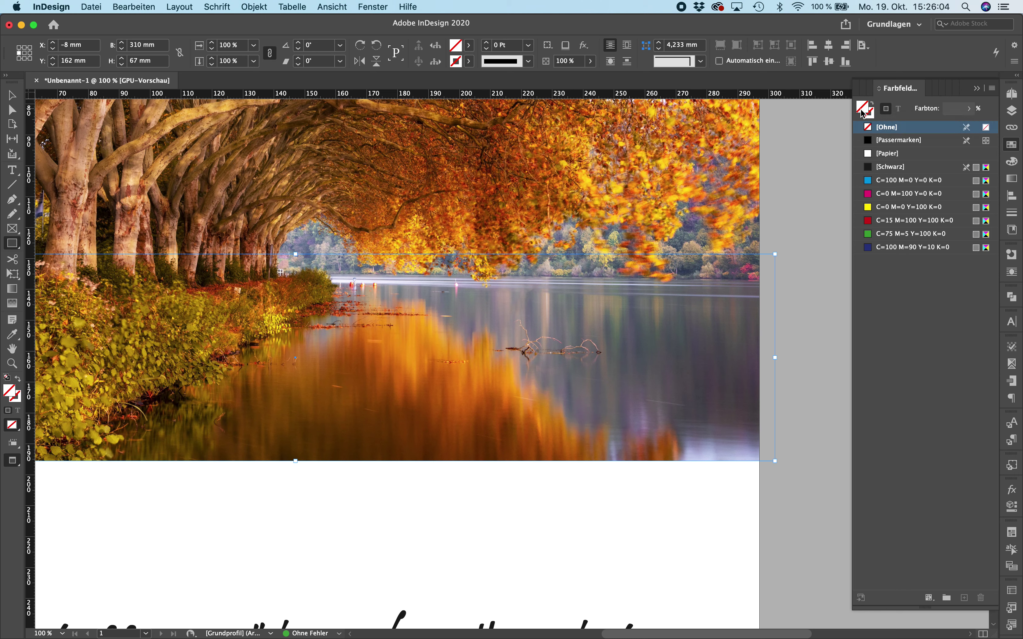
pyautogui.click(867, 168)
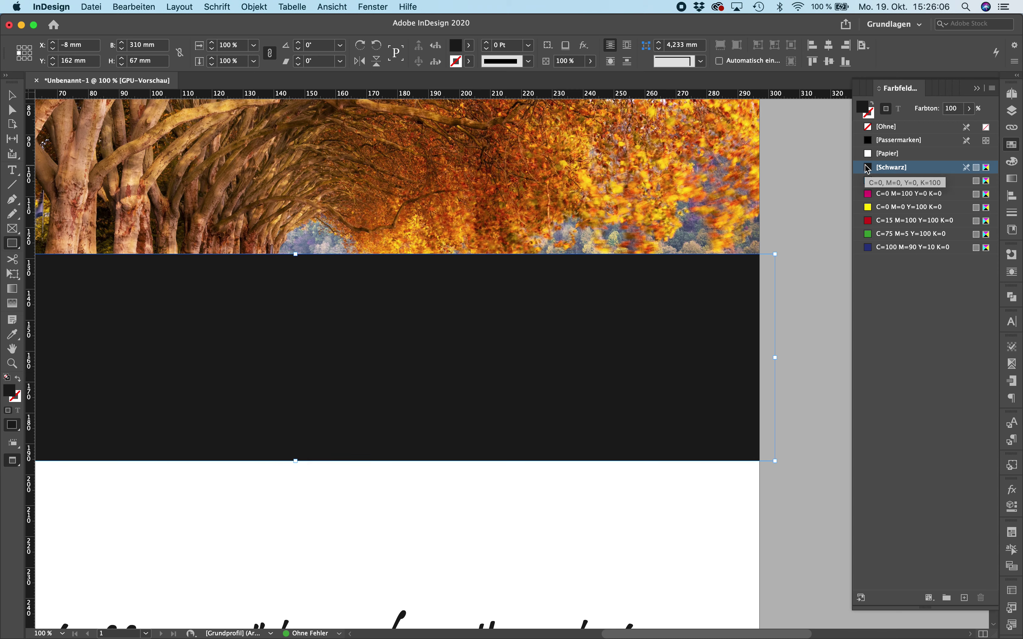
# Set the black rectangle's opacity to 70 %, after trying 80 %.
pyautogui.press('super+minus')
pyautogui.press('super+minus')
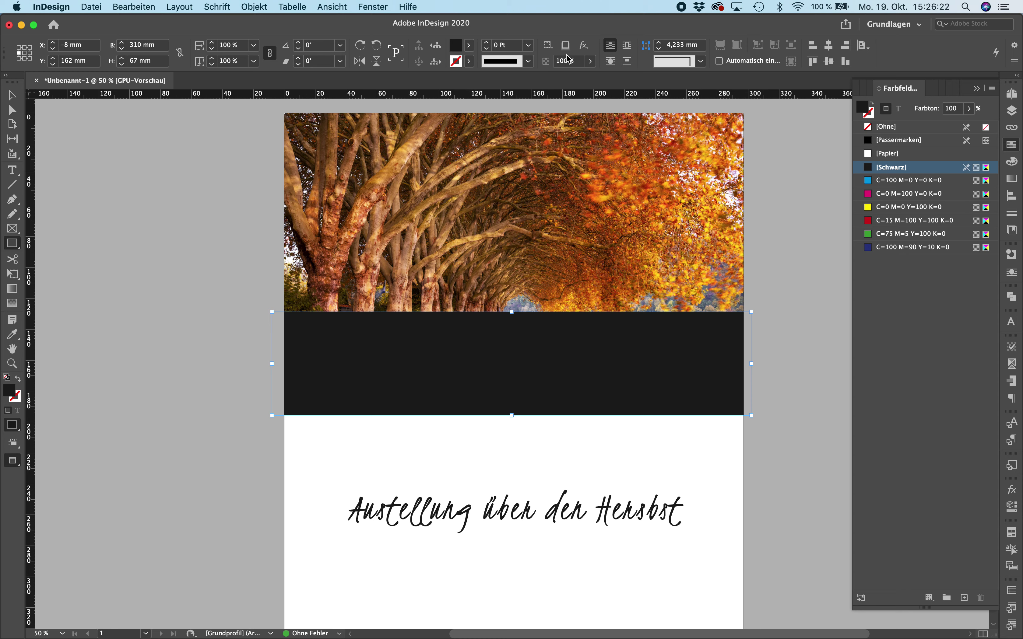
pyautogui.click(579, 64)
pyautogui.click(582, 63)
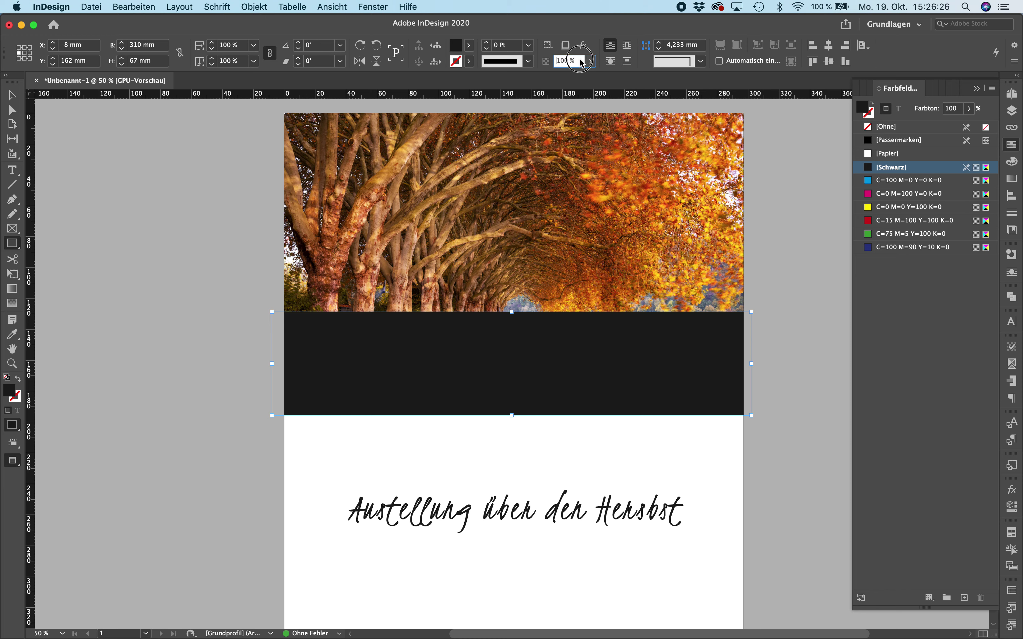
pyautogui.moveTo(581, 64); pyautogui.dragTo(550, 64)
pyautogui.write('80')
pyautogui.press('Return')
pyautogui.write('70')
pyautogui.press('Return')
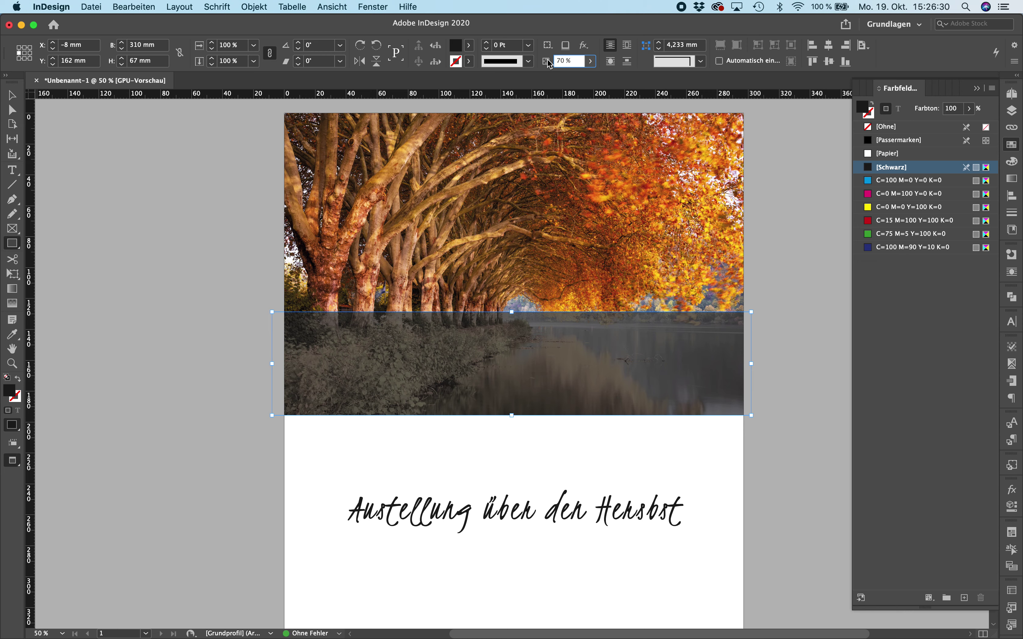
# Move the heading frame onto the dark rectangle, at about Y 165.75 mm, and colour its text with the [Papier] swatch.
pyautogui.click(86, 207)
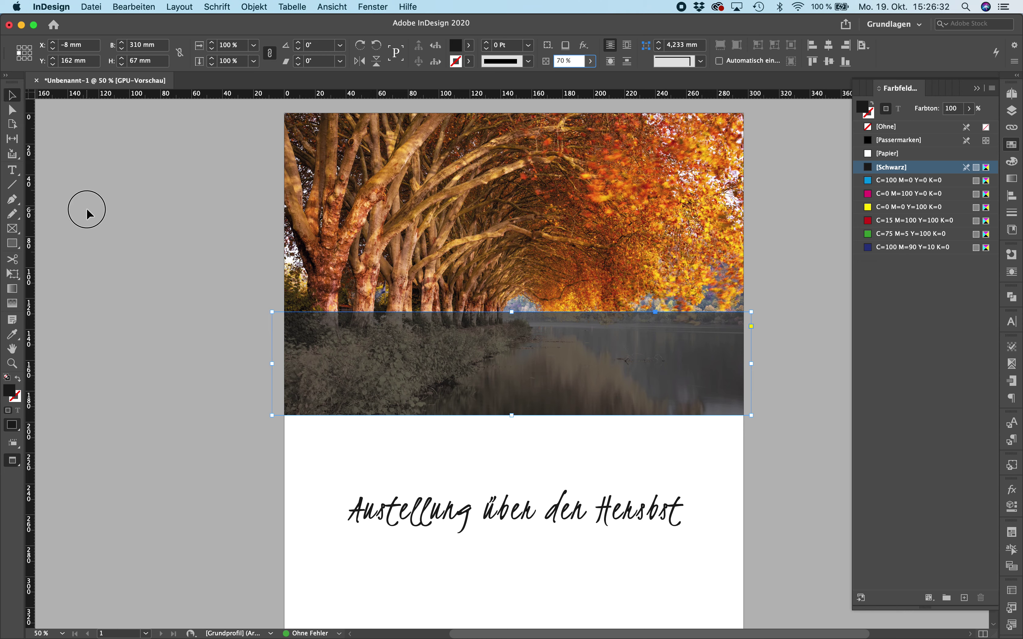
pyautogui.moveTo(418, 508); pyautogui.dragTo(416, 372)
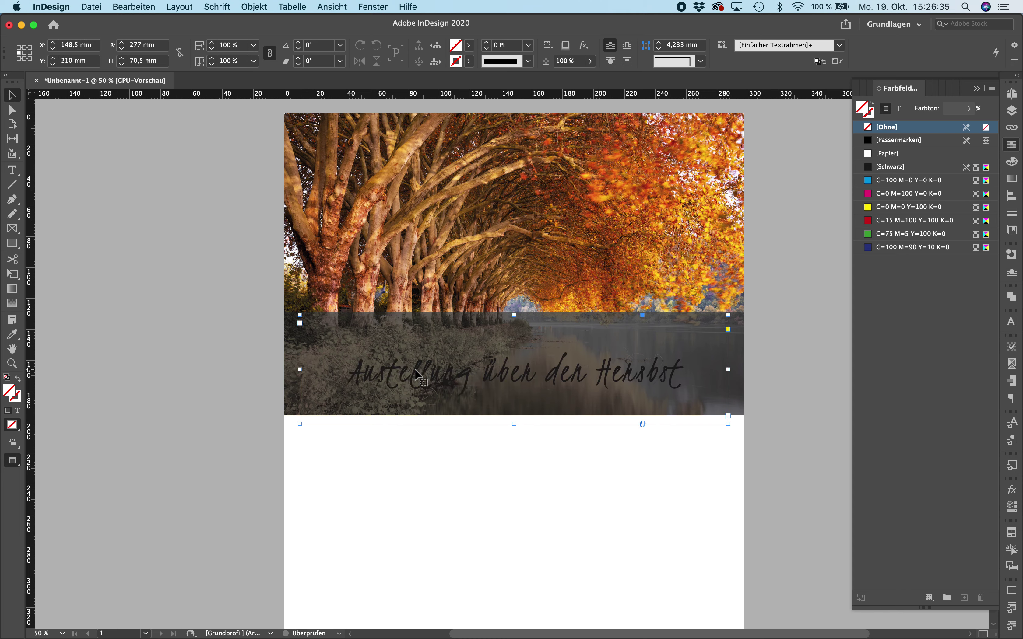
pyautogui.doubleClick(465, 372)
pyautogui.press('super+a')
pyautogui.click(889, 154)
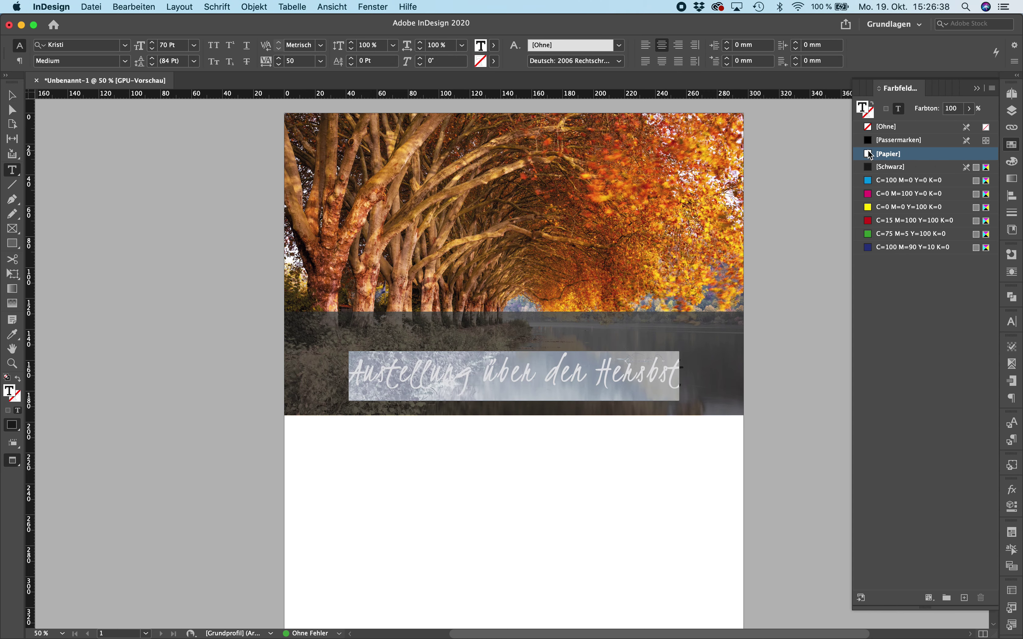
# Move the heading frame up the image, clear of the dark rectangle, to about Y 106.75 mm.
pyautogui.click(12, 96)
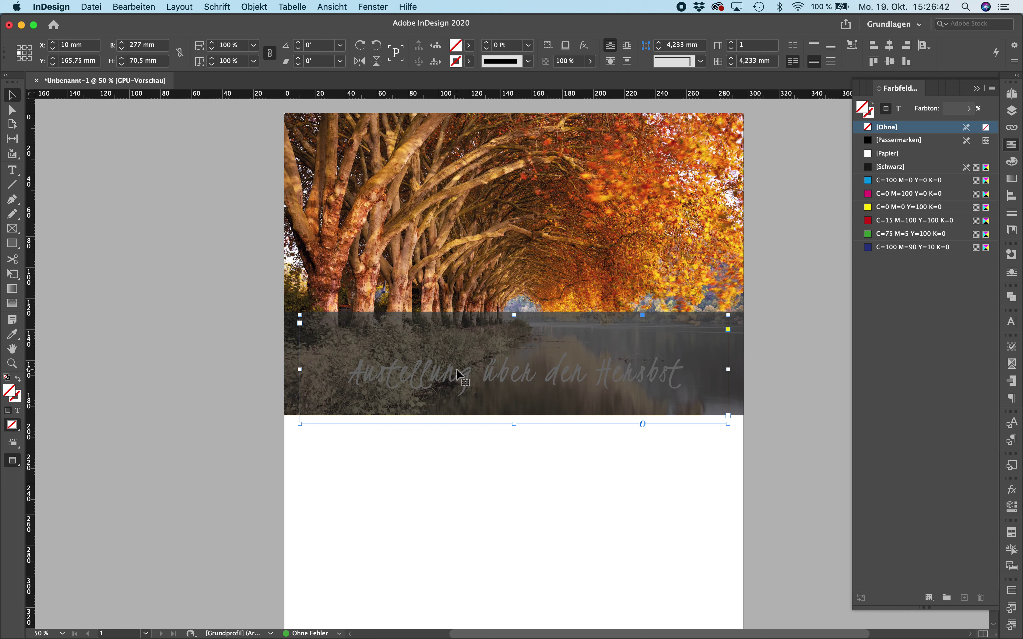
pyautogui.moveTo(457, 395); pyautogui.dragTo(458, 282)
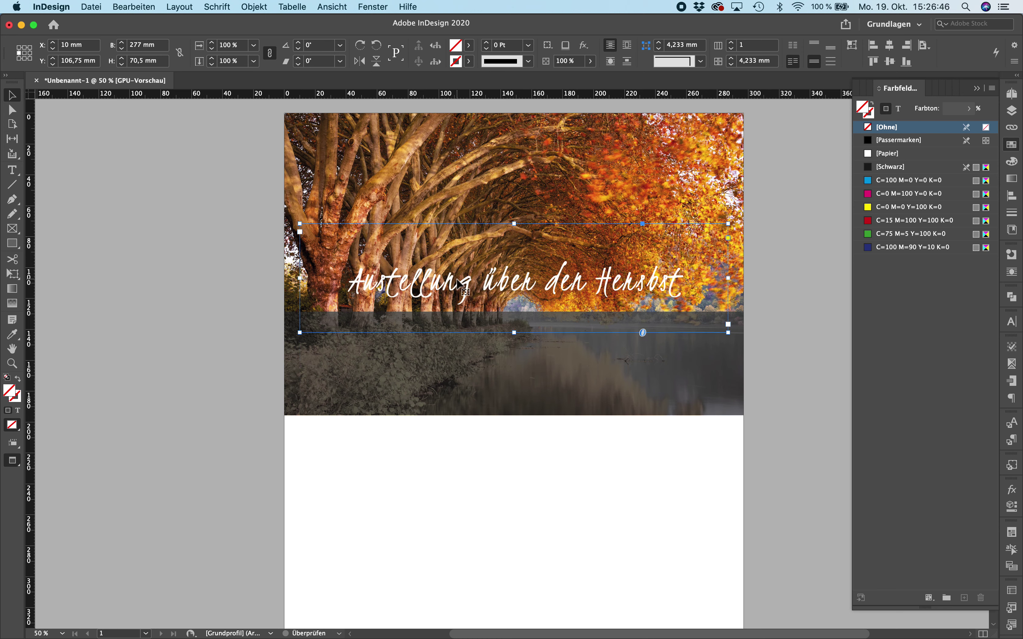
pyautogui.click(467, 391)
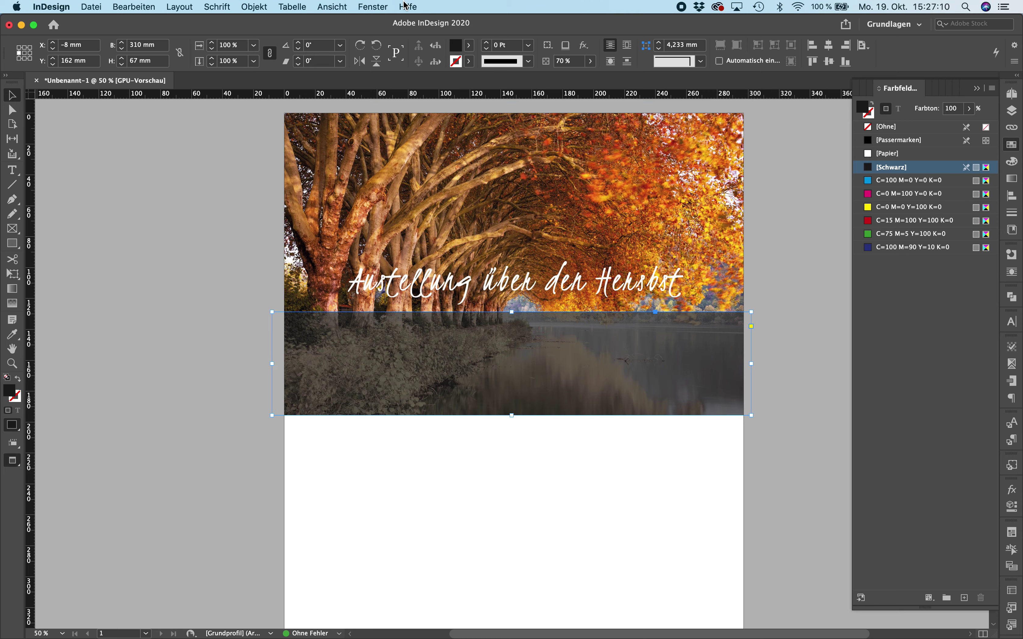
# Open the layers list and toggle the visibility of the image, heading and rectangle to examine how they are stacked.
pyautogui.click(374, 6)
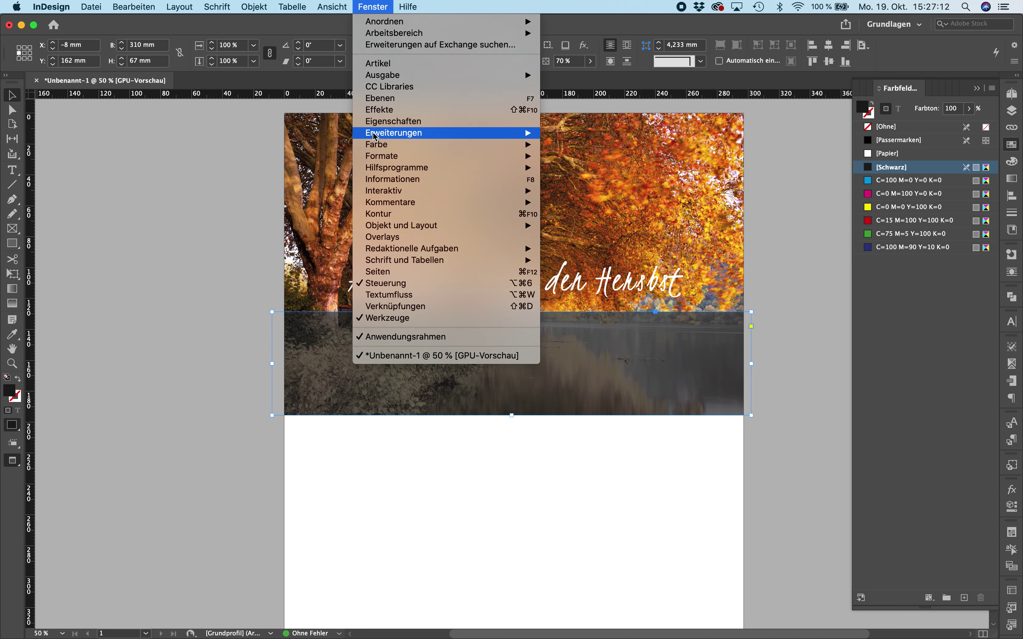
pyautogui.click(386, 101)
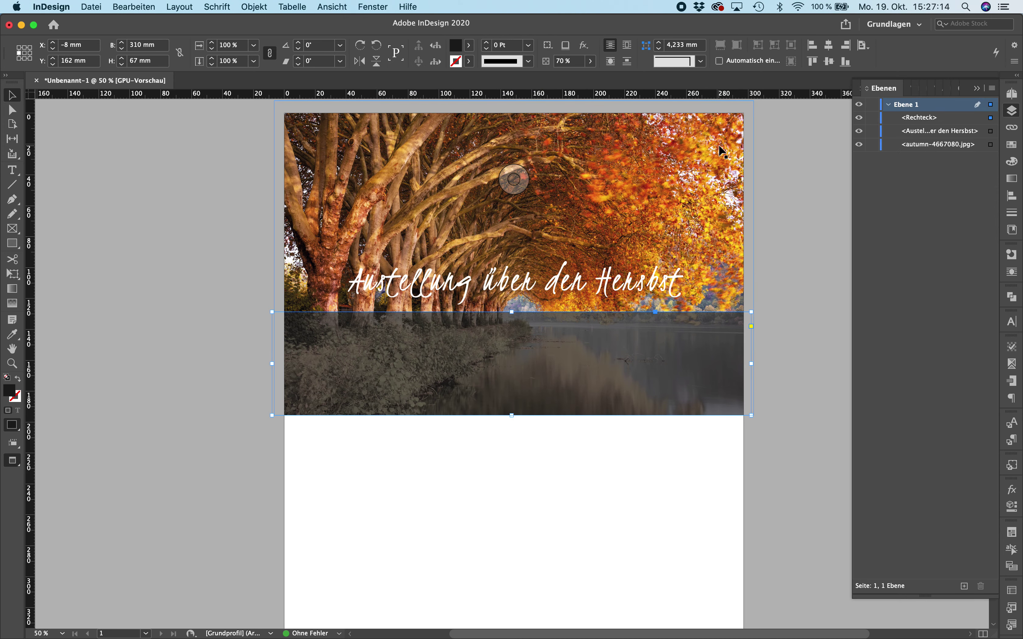
pyautogui.moveTo(861, 145); pyautogui.dragTo(860, 121)
pyautogui.click(860, 144)
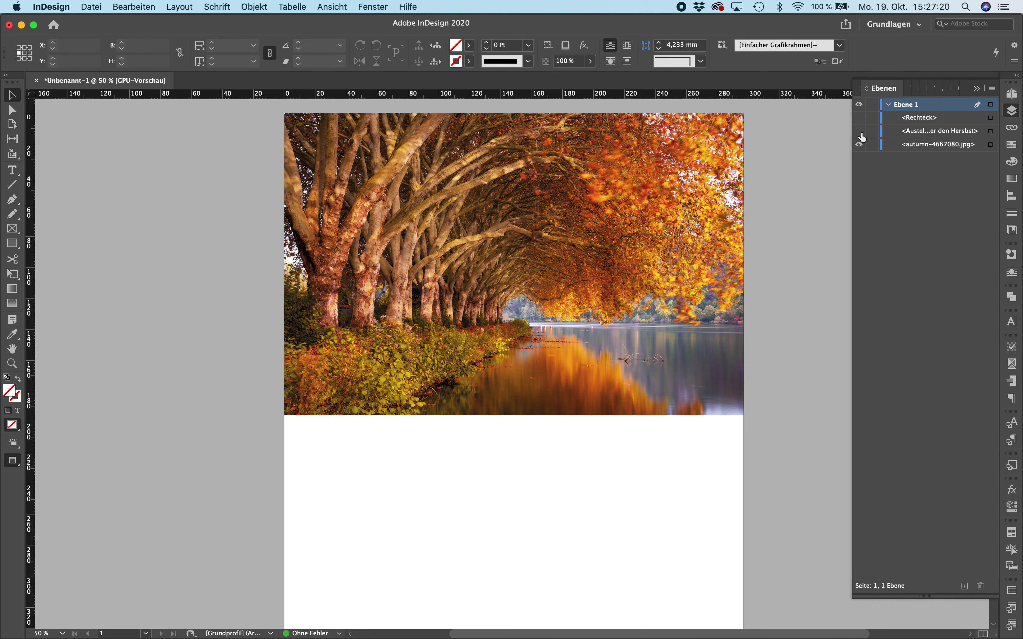
pyautogui.click(860, 131)
pyautogui.click(860, 117)
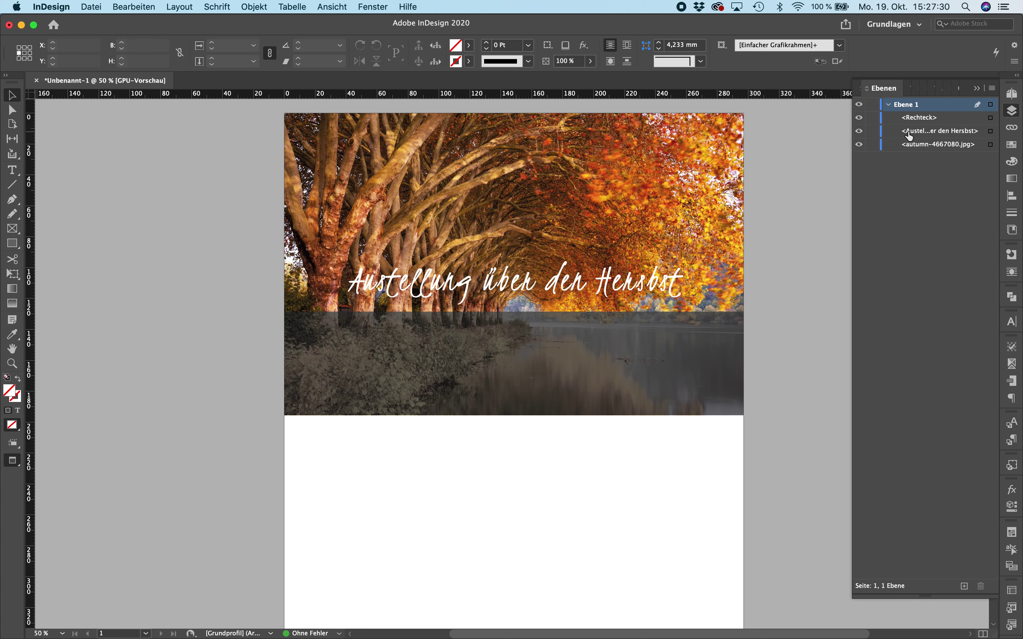
pyautogui.click(905, 134)
pyautogui.click(859, 133)
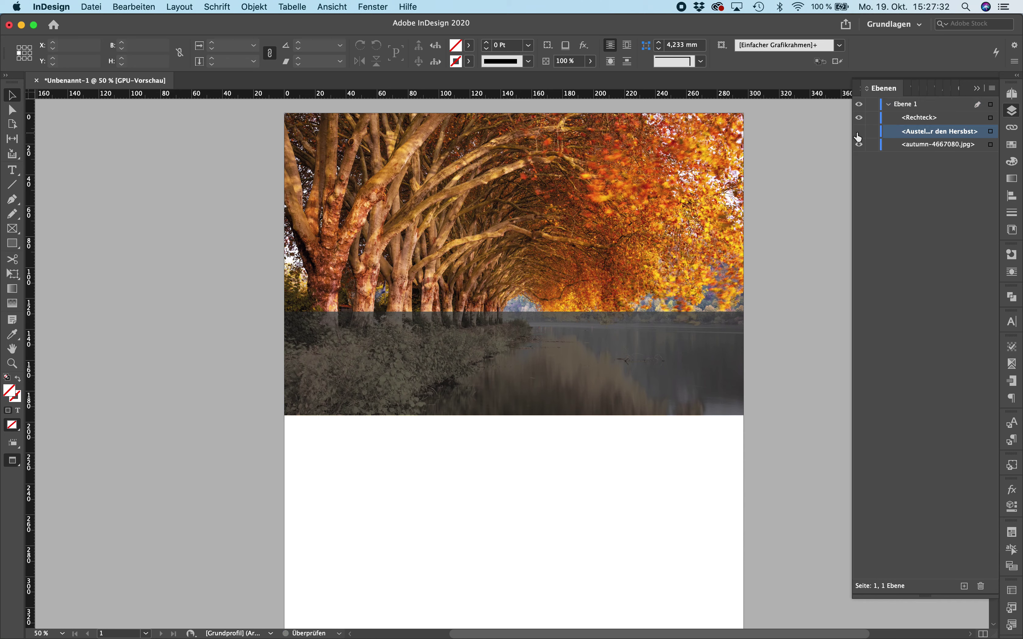
pyautogui.click(859, 134)
pyautogui.click(859, 134)
pyautogui.click(859, 133)
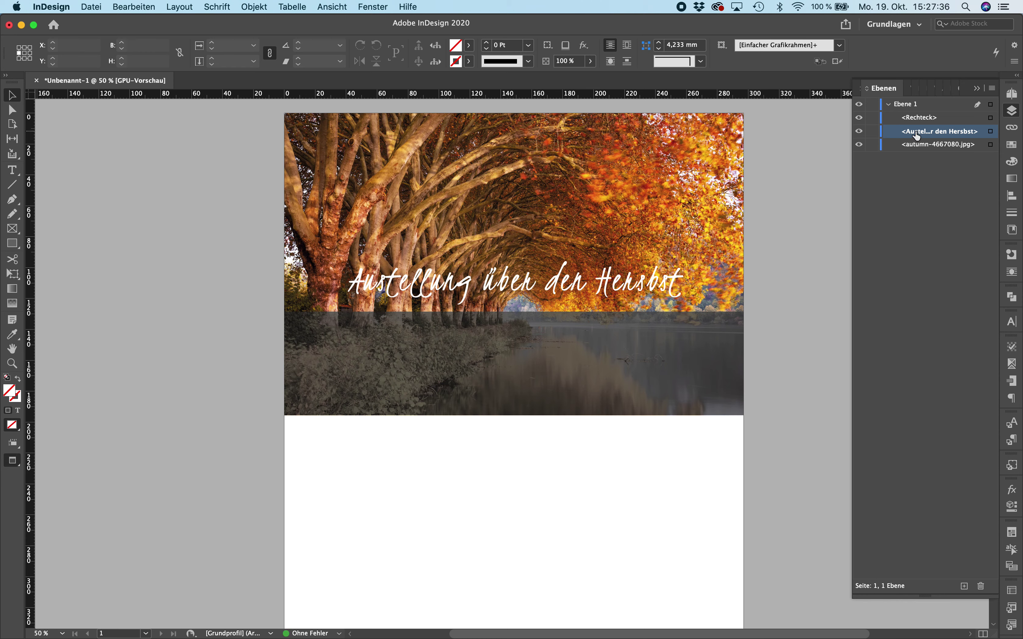
# Place the heading above the rectangle in the layer order and move its frame over the rectangle, at about Y 160.25 mm.
pyautogui.moveTo(918, 136)
pyautogui.mouseDown()
pyautogui.moveTo(902, 105)
pyautogui.moveTo(912, 156)
pyautogui.moveTo(911, 116)
pyautogui.mouseUp()
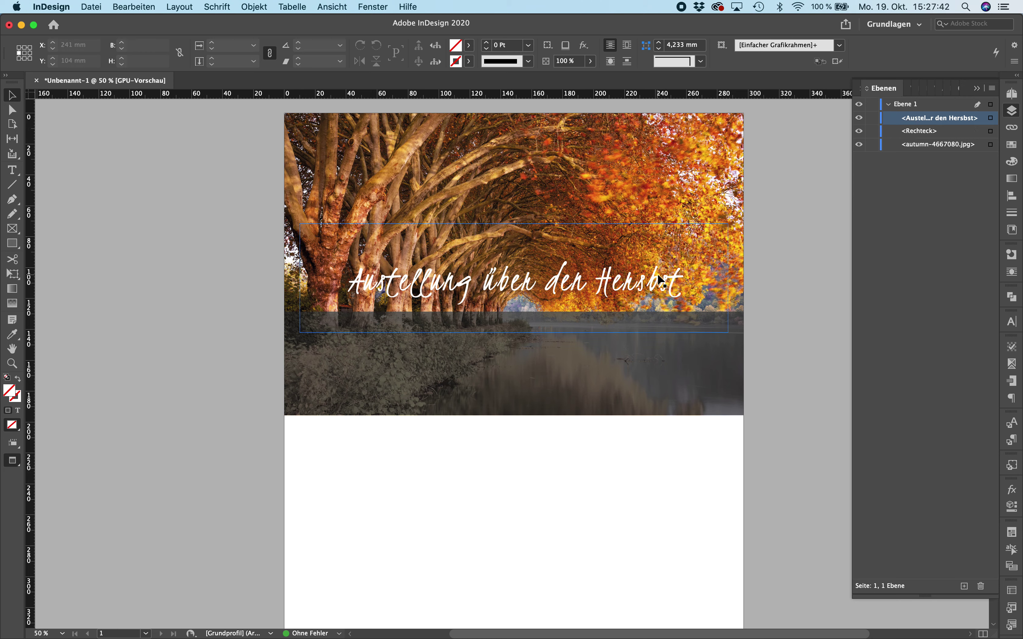
pyautogui.moveTo(660, 281); pyautogui.dragTo(657, 360)
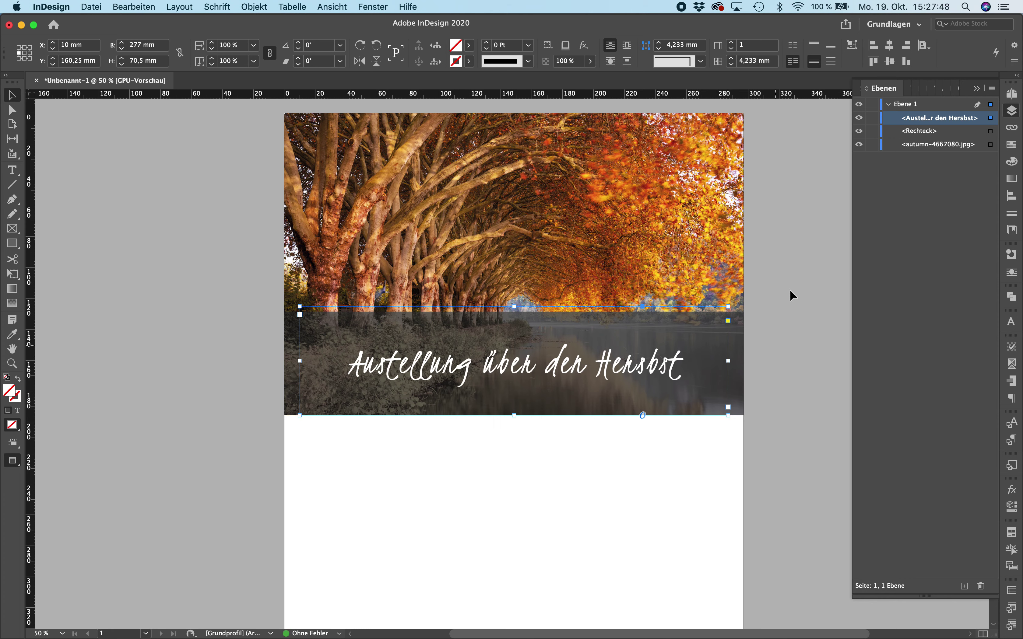
pyautogui.click(861, 120)
pyautogui.click(861, 121)
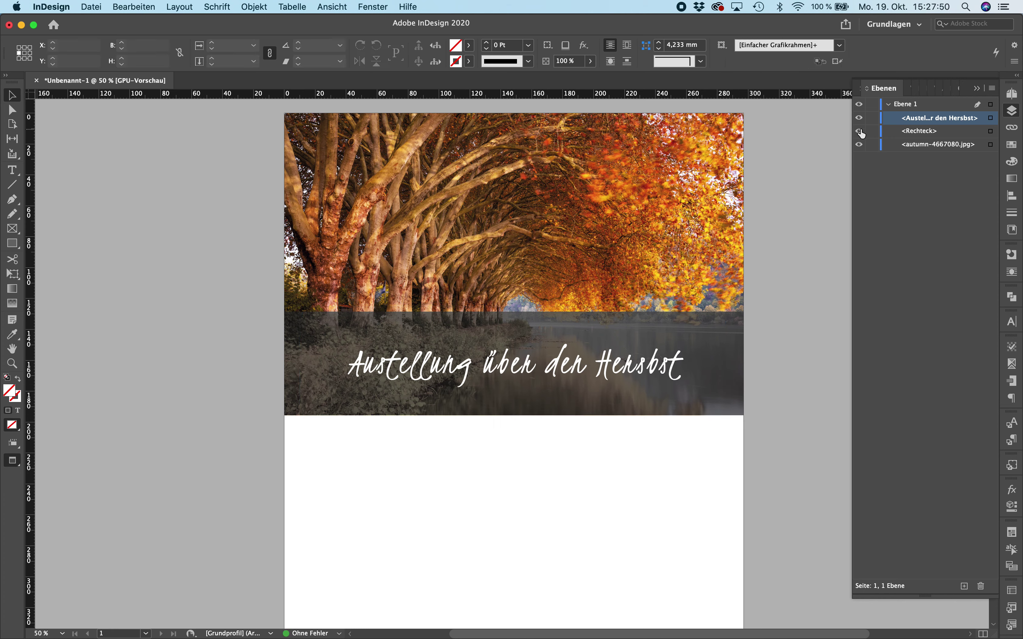
pyautogui.click(863, 133)
pyautogui.click(863, 133)
# Centre the dark rectangle horizontally on the page, with alignment relative to the page (An Seite ausrichten).
pyautogui.click(740, 341)
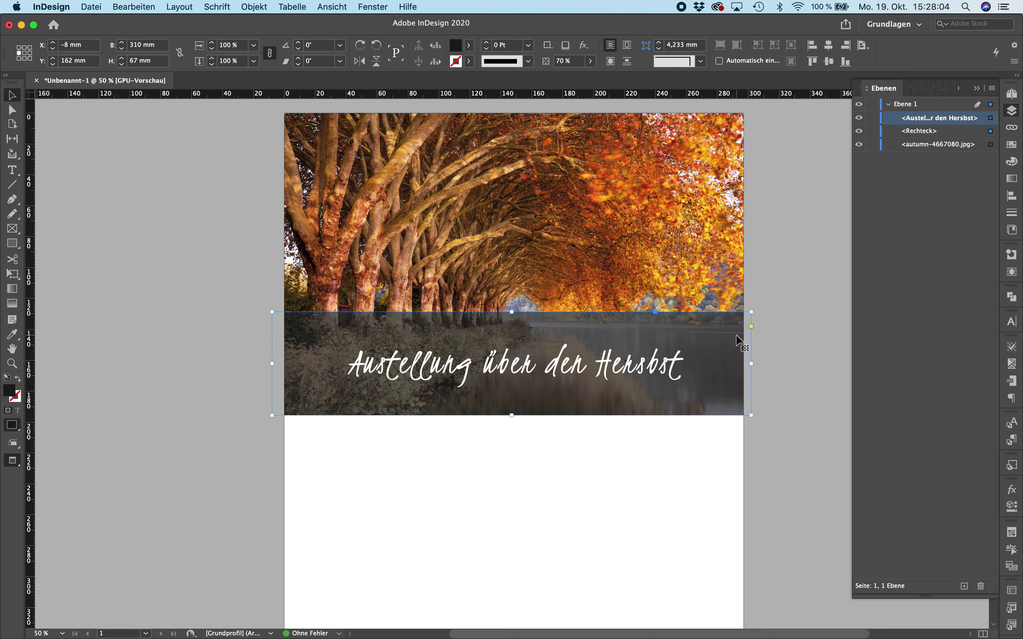
pyautogui.click(375, 6)
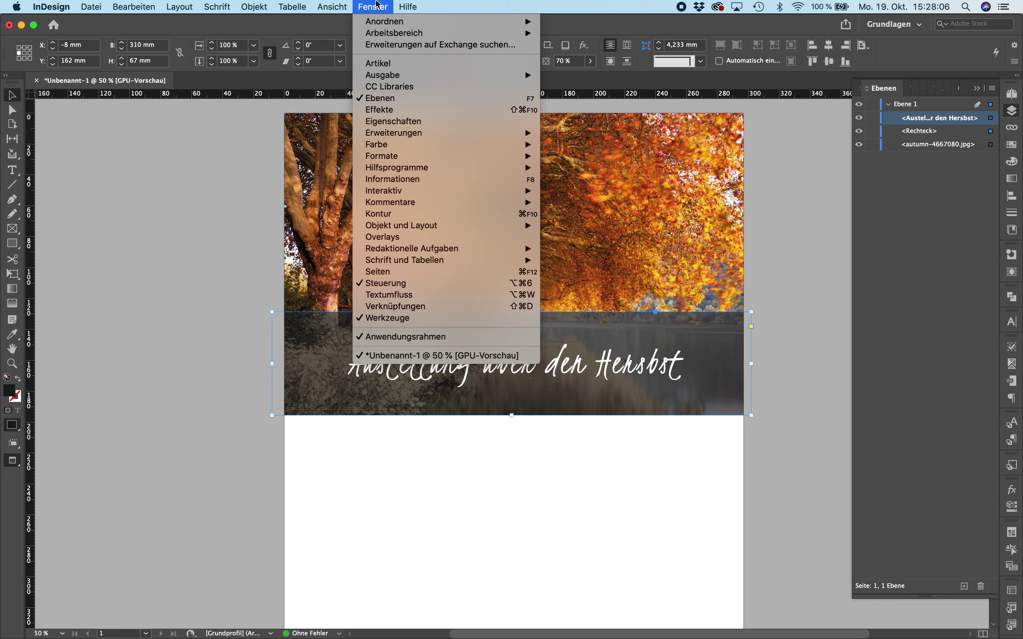
pyautogui.moveTo(429, 225)
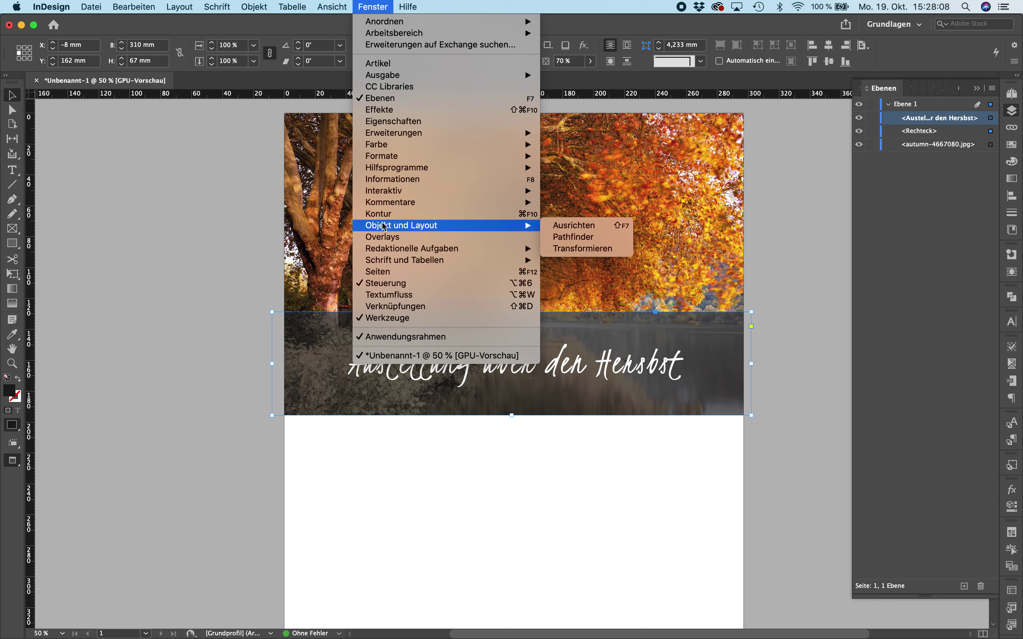
pyautogui.click(582, 226)
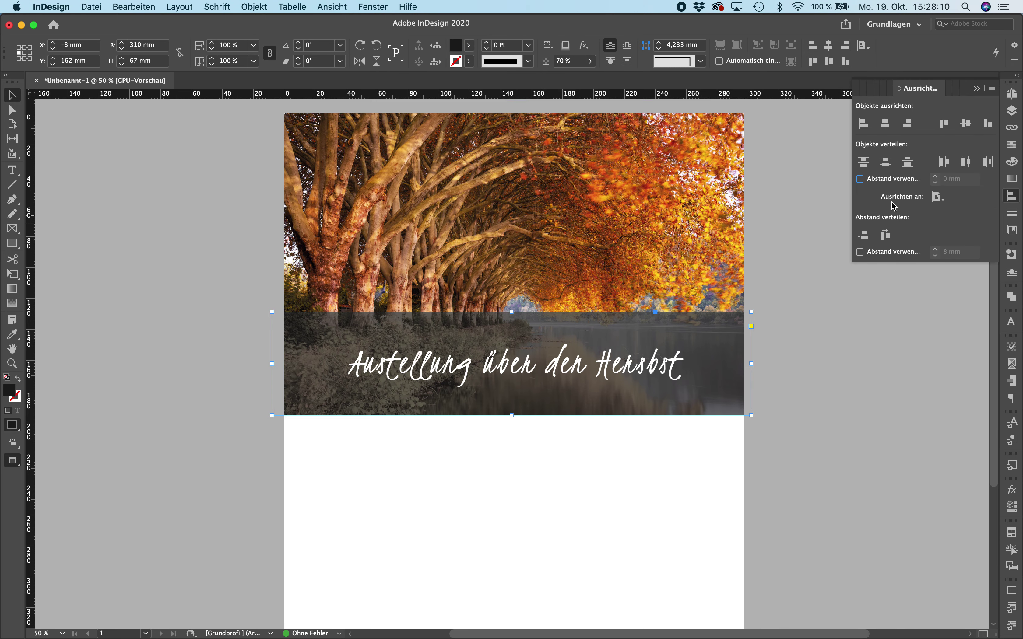
pyautogui.click(940, 199)
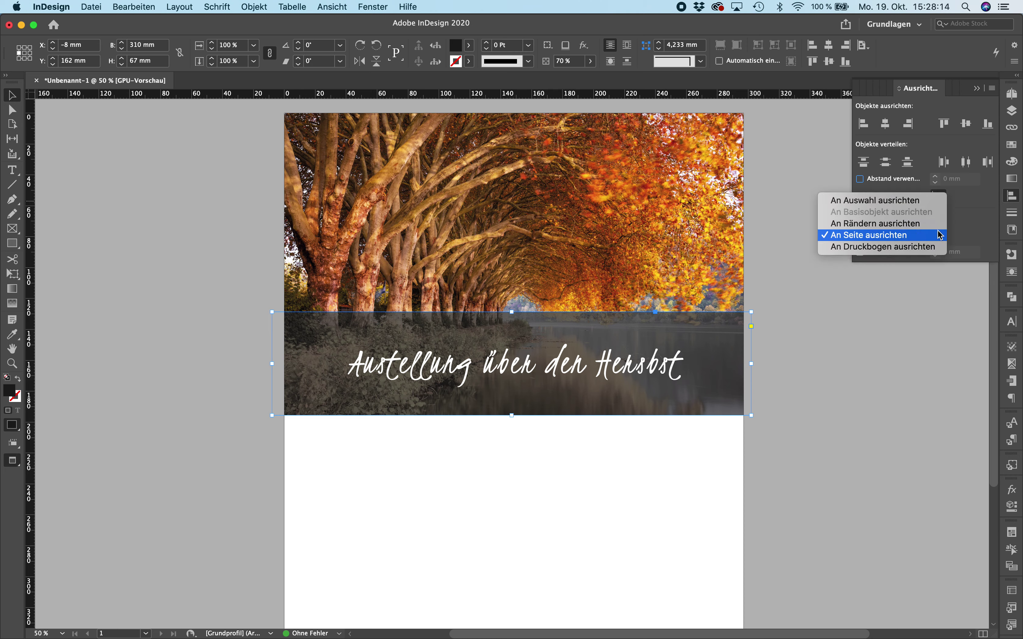
pyautogui.click(966, 223)
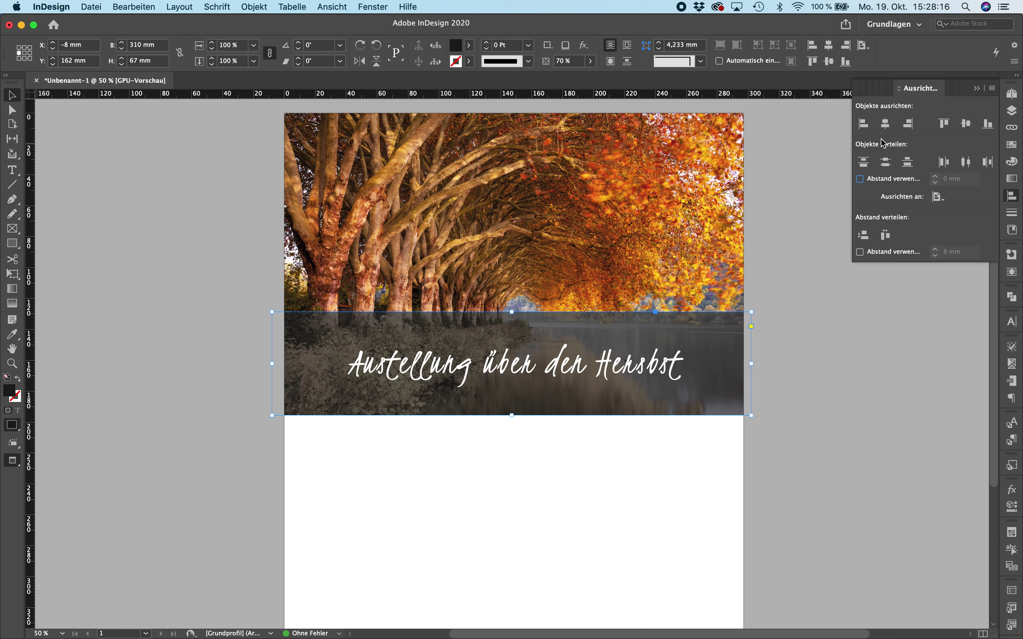
pyautogui.click(889, 126)
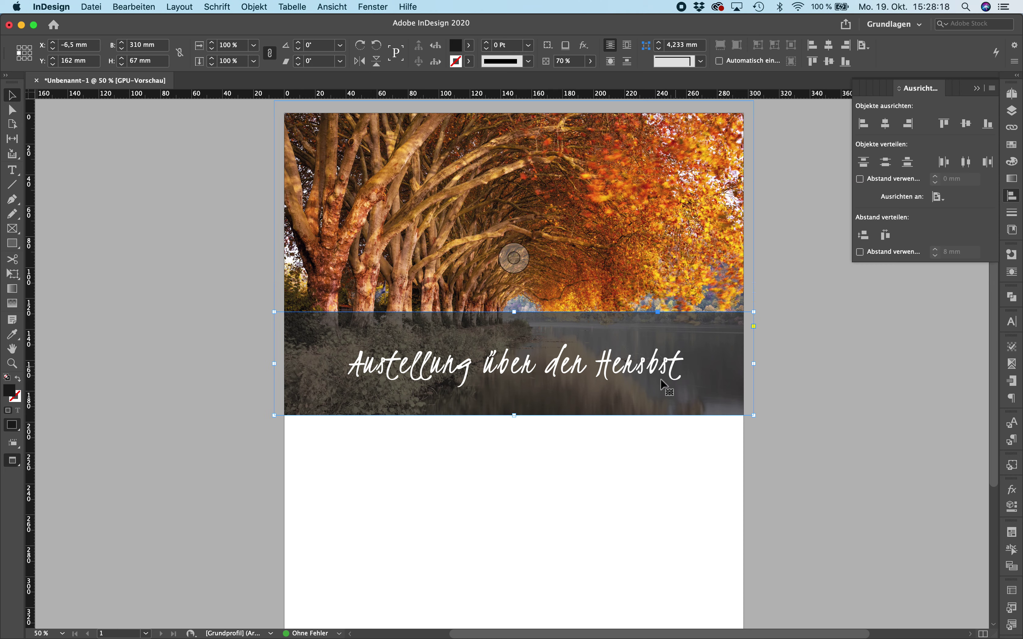
# Centre the heading frame horizontally on the page and deselect it.
pyautogui.click(680, 373)
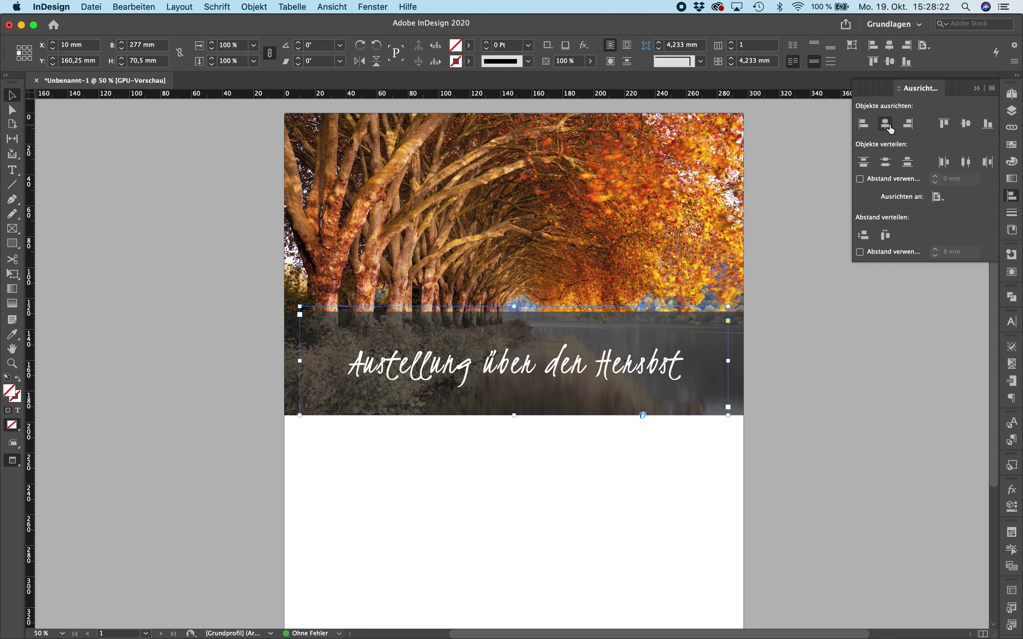
pyautogui.click(816, 414)
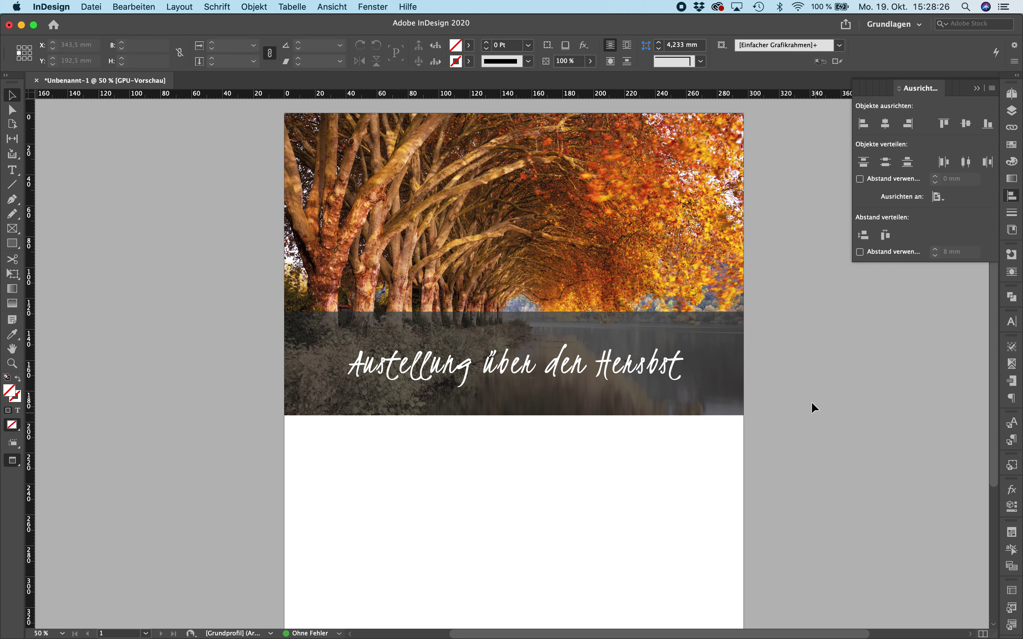
# Set the dark rectangle's blend mode to Multiplizieren in its transparency effects.
pyautogui.click(740, 346)
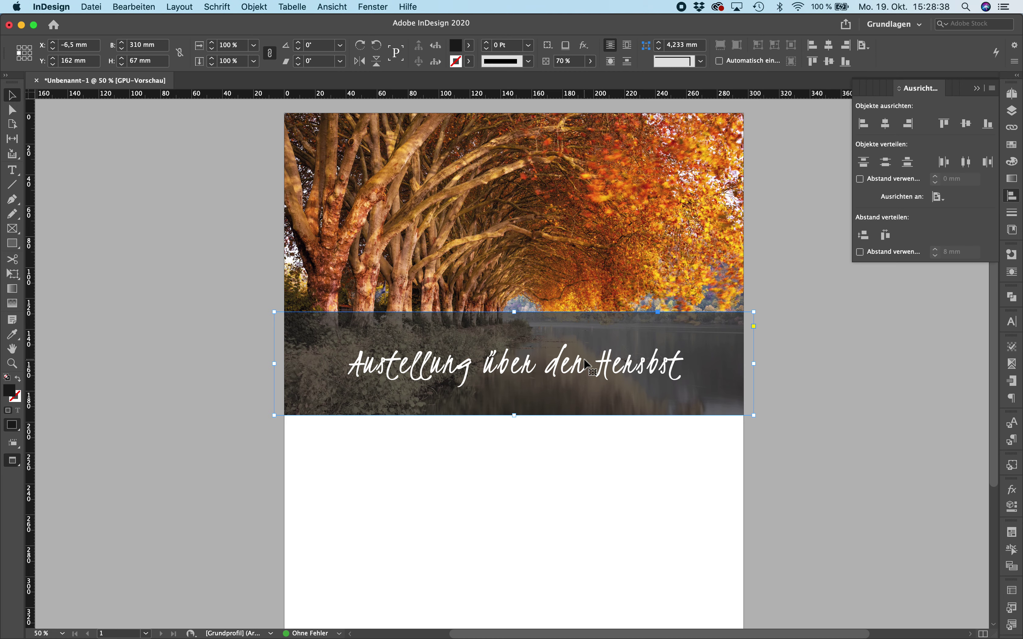
pyautogui.scroll(-3, 584, 359)
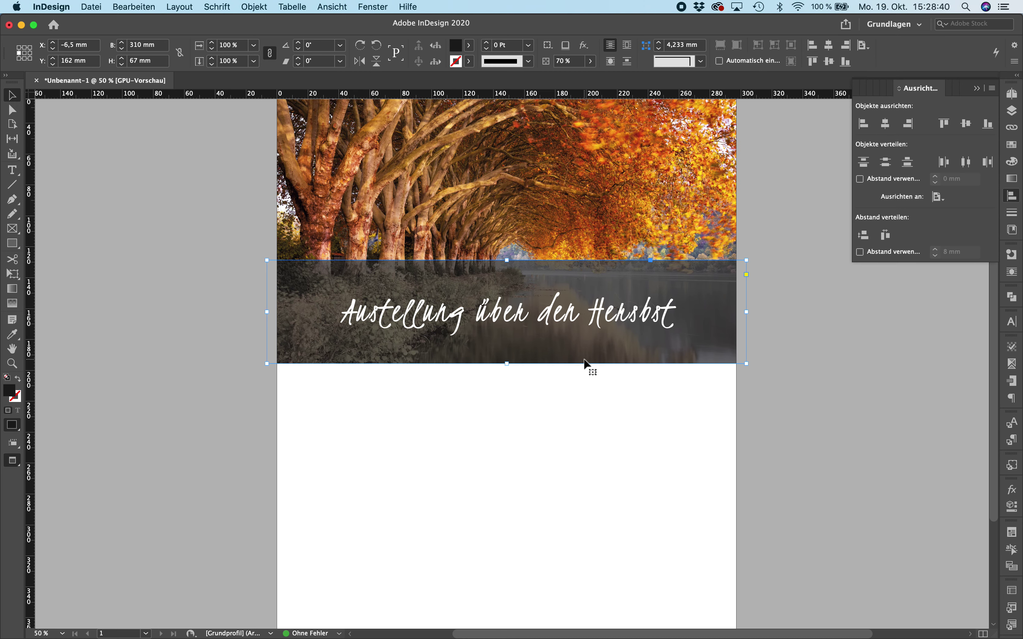
pyautogui.scroll(5, 584, 362)
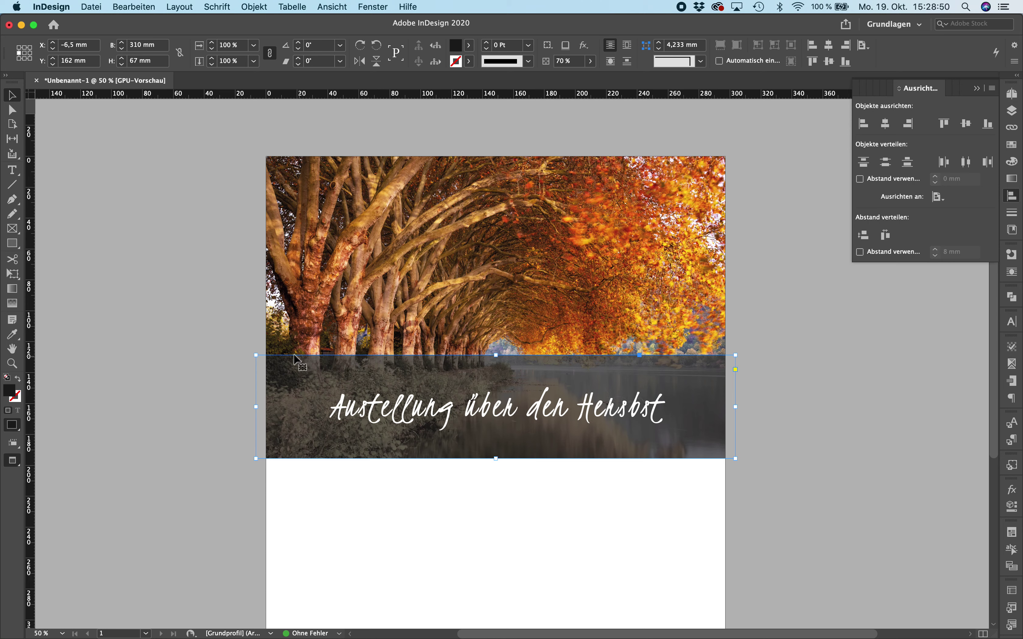
pyautogui.click(219, 345)
pyautogui.click(279, 390)
pyautogui.click(586, 47)
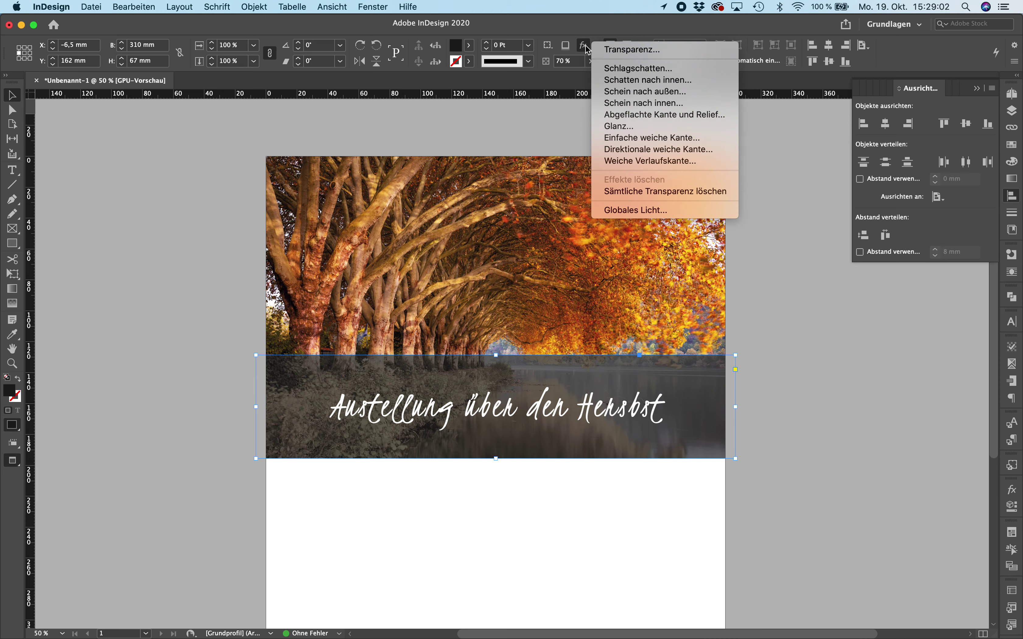
pyautogui.click(612, 51)
pyautogui.moveTo(580, 97); pyautogui.dragTo(577, 23)
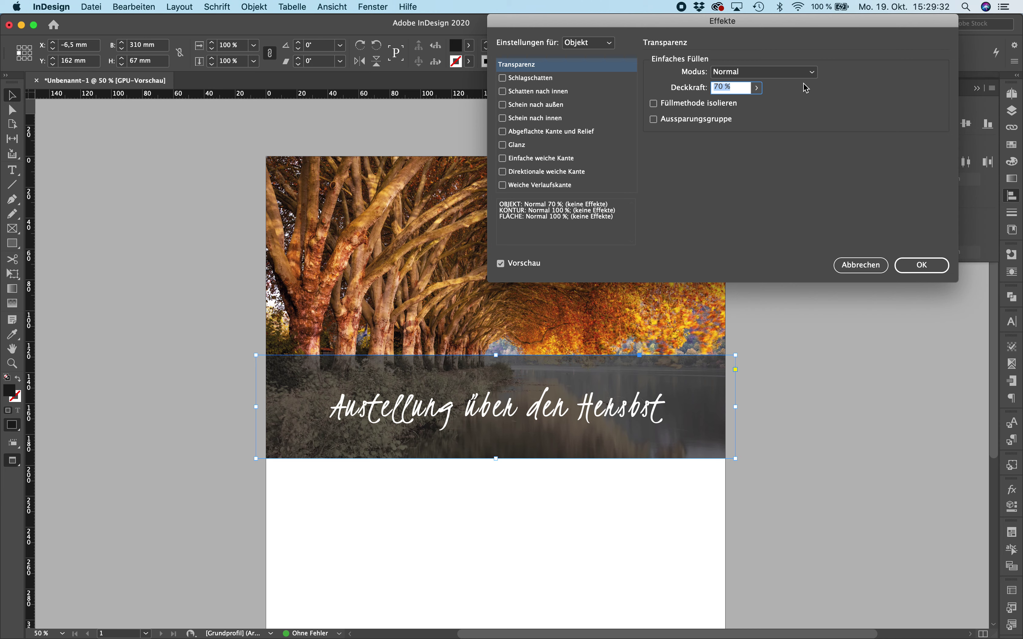
pyautogui.click(803, 73)
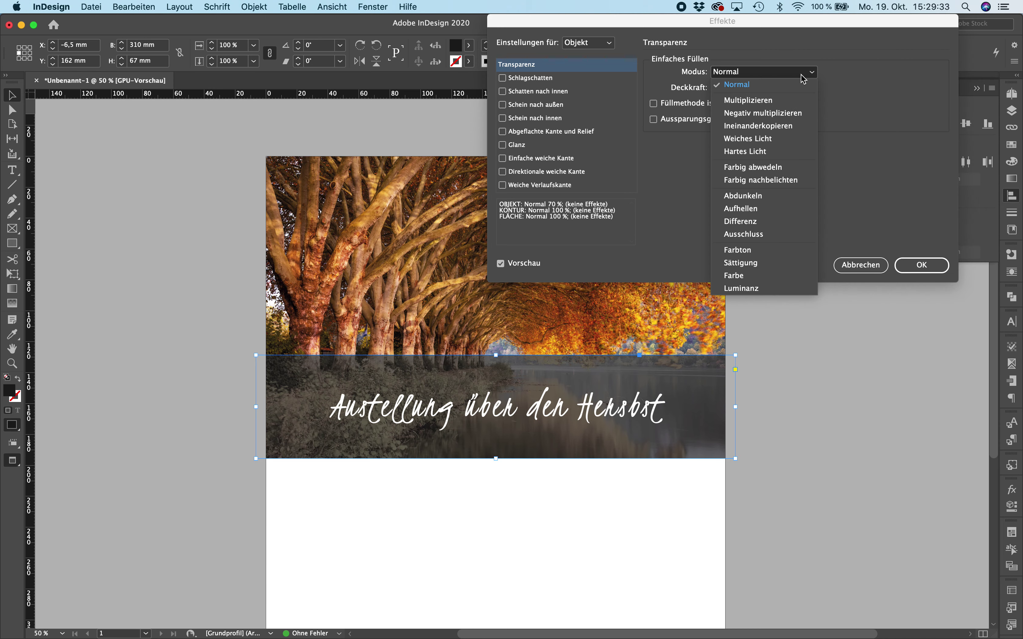
pyautogui.click(784, 100)
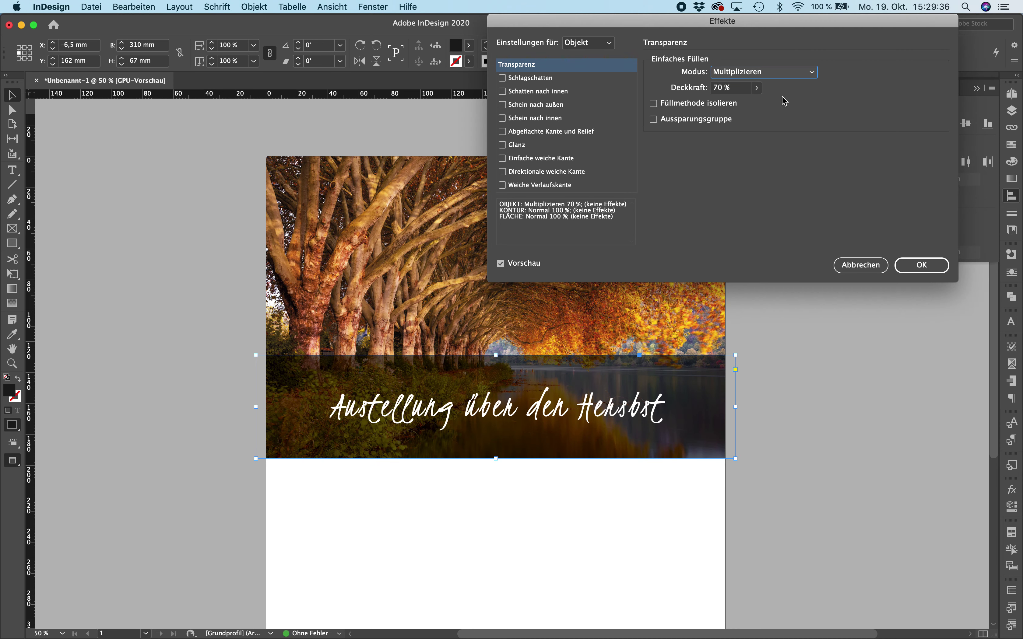
# Try the blend modes Negativ multiplizieren and Ineinanderkopieren on the dark rectangle.
pyautogui.click(780, 75)
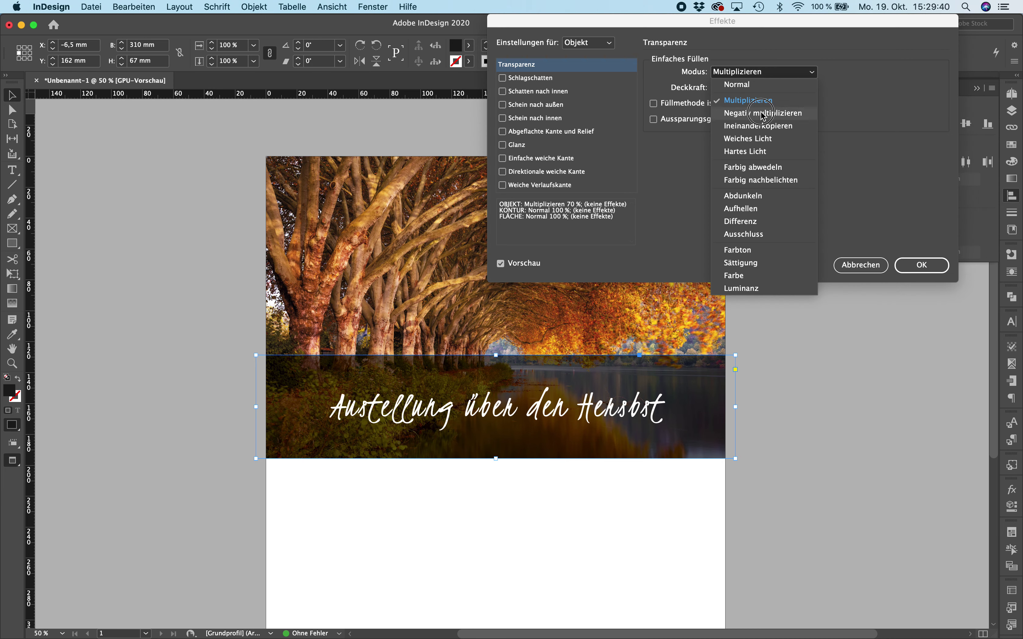
pyautogui.click(763, 115)
pyautogui.click(765, 79)
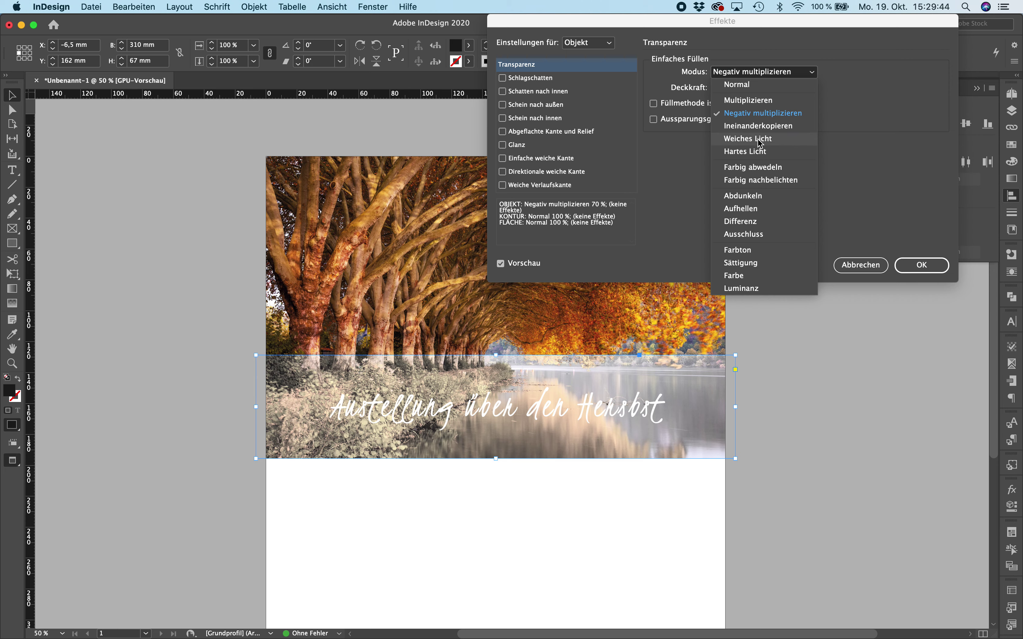
pyautogui.click(764, 126)
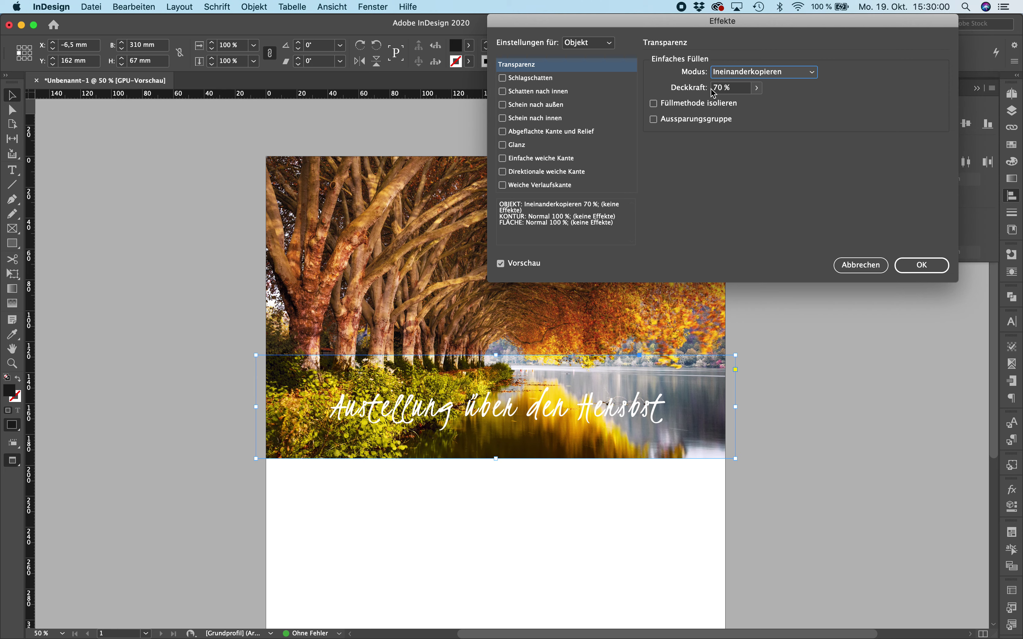
# Return the rectangle's blend mode to Multiplizieren, compare it with the preview off and on, and apply the effect.
pyautogui.click(740, 73)
pyautogui.click(748, 100)
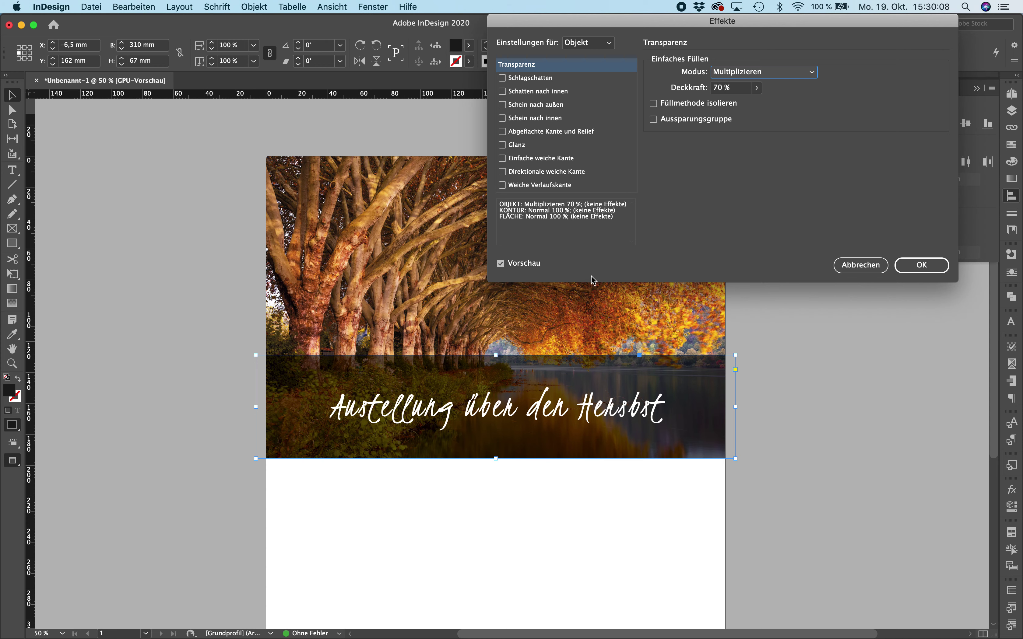
pyautogui.click(501, 265)
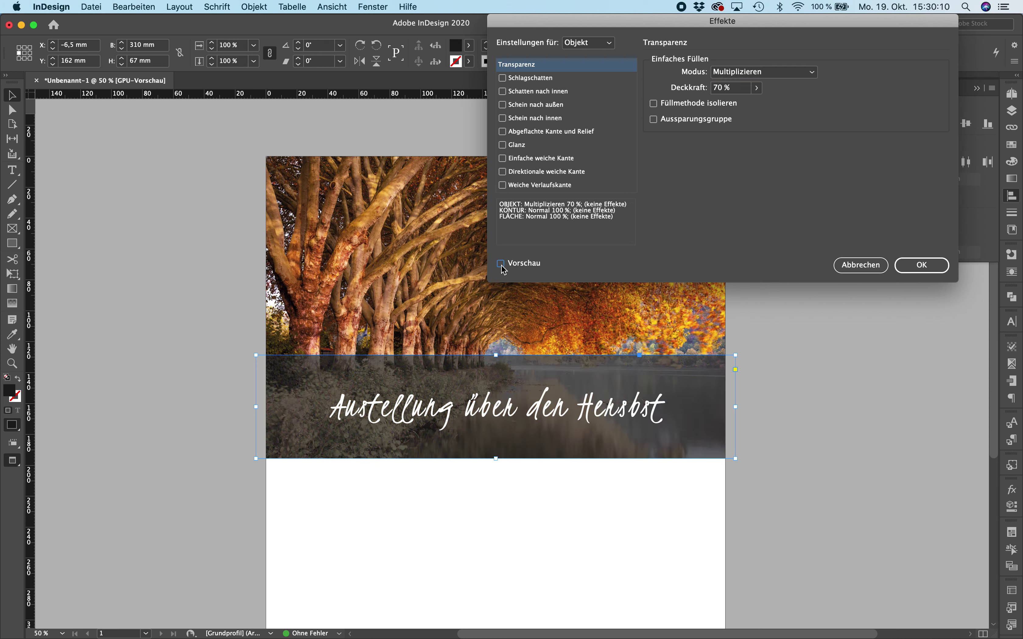
pyautogui.click(501, 264)
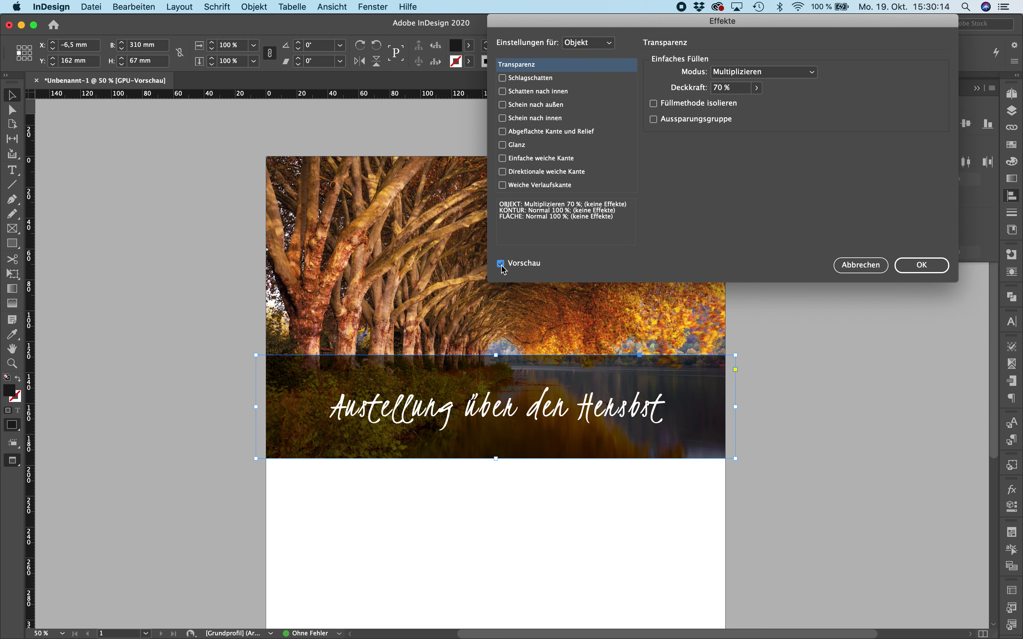
pyautogui.click(923, 269)
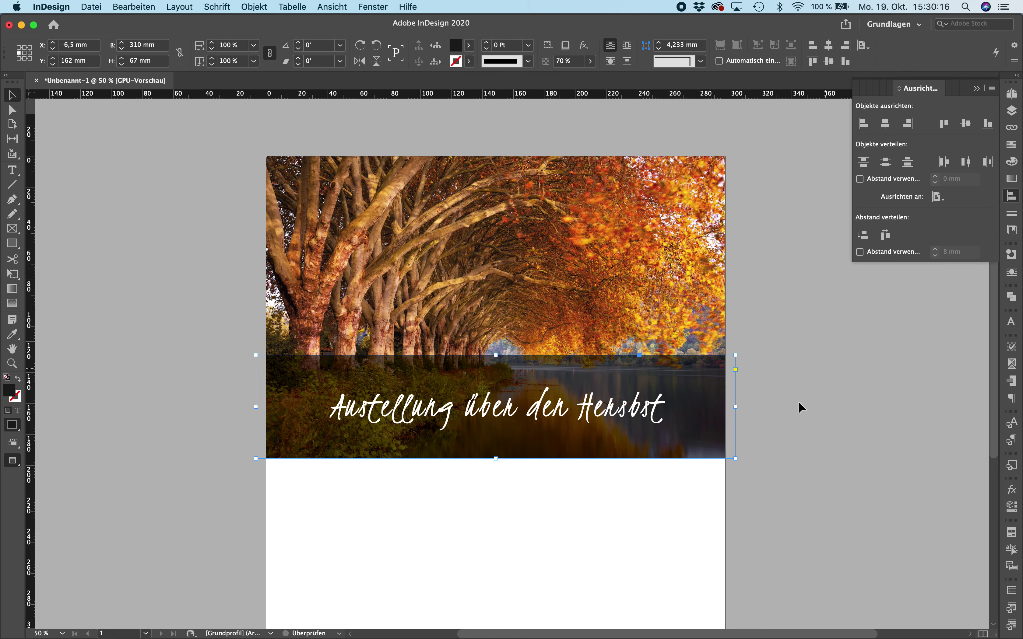
# Fade the dark rectangle's upper edge with a vertical Gradient Feather drawn from about Y 146 mm up to near its upper edge.
pyautogui.click(779, 423)
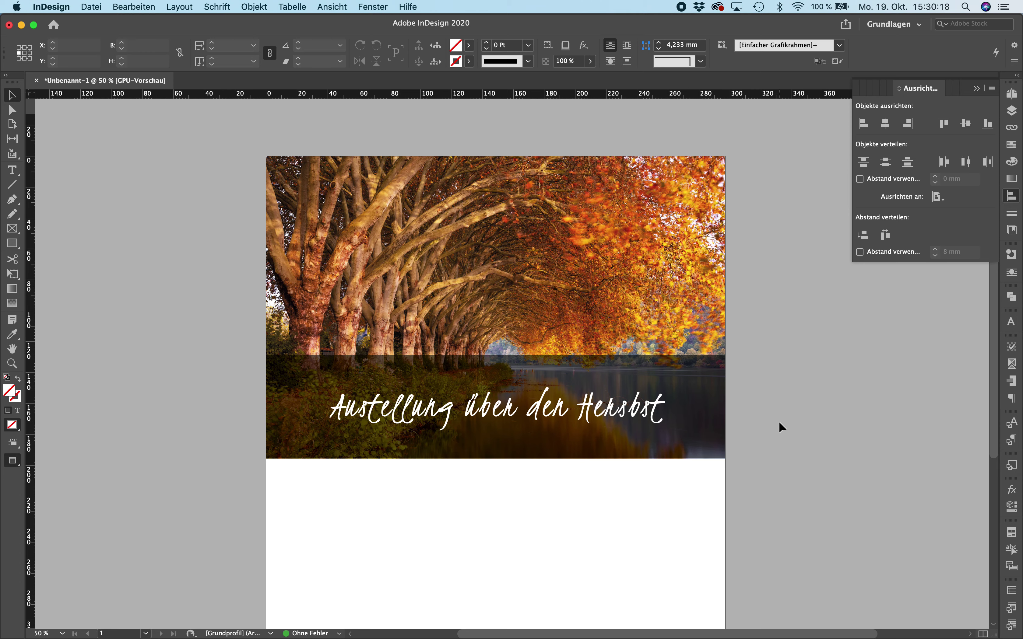
pyautogui.click(597, 382)
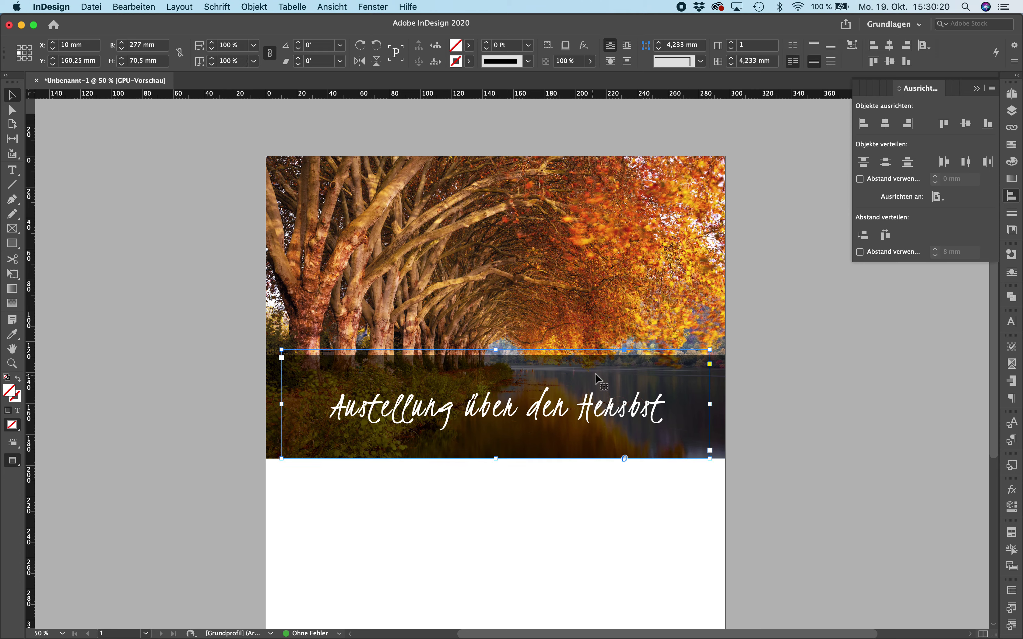
pyautogui.click(712, 365)
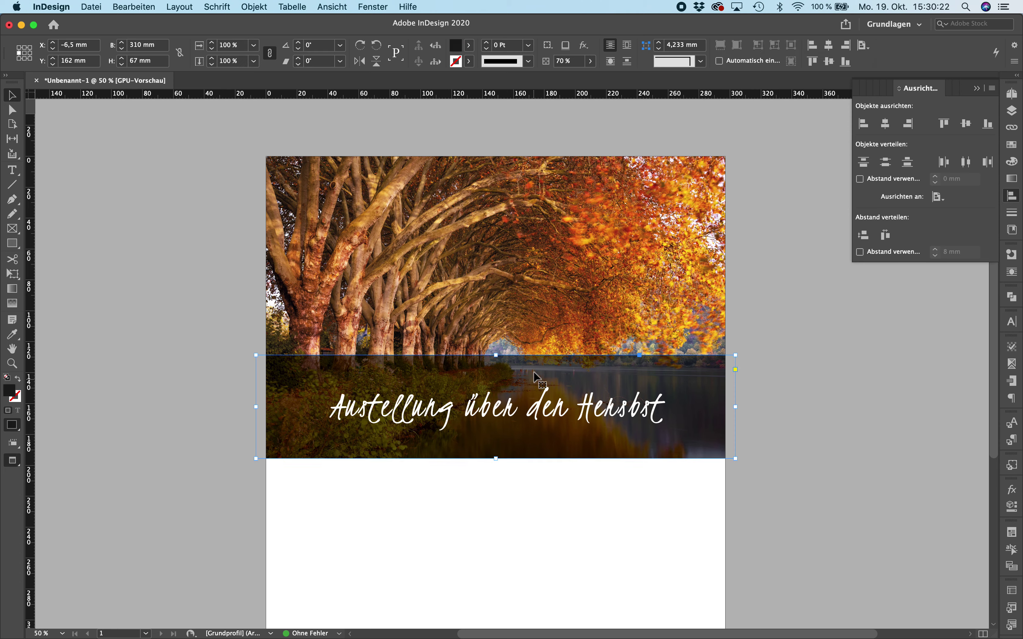
pyautogui.press('super+equal')
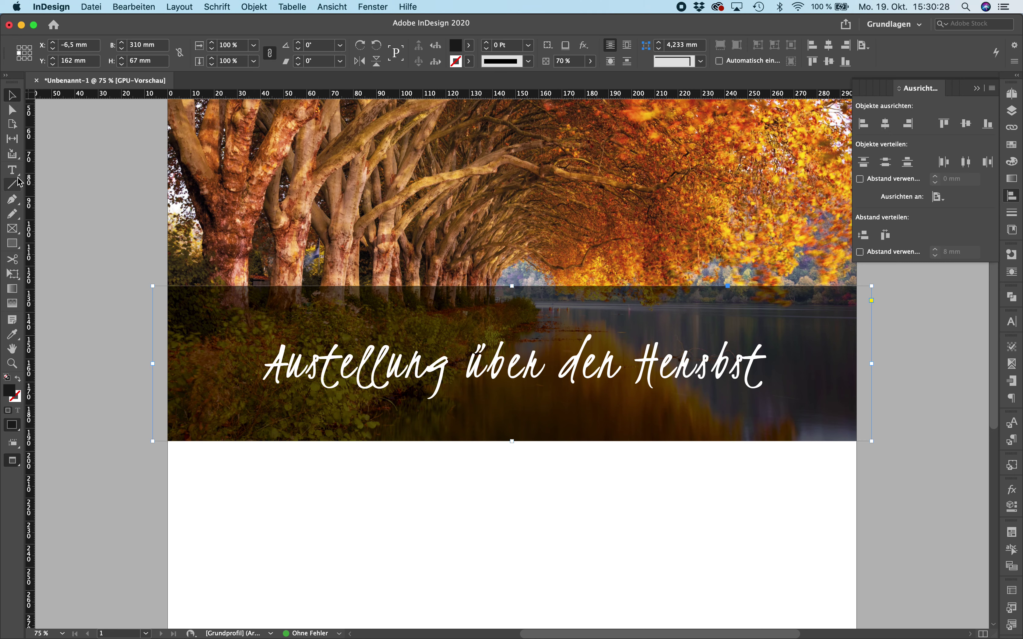
pyautogui.click(13, 302)
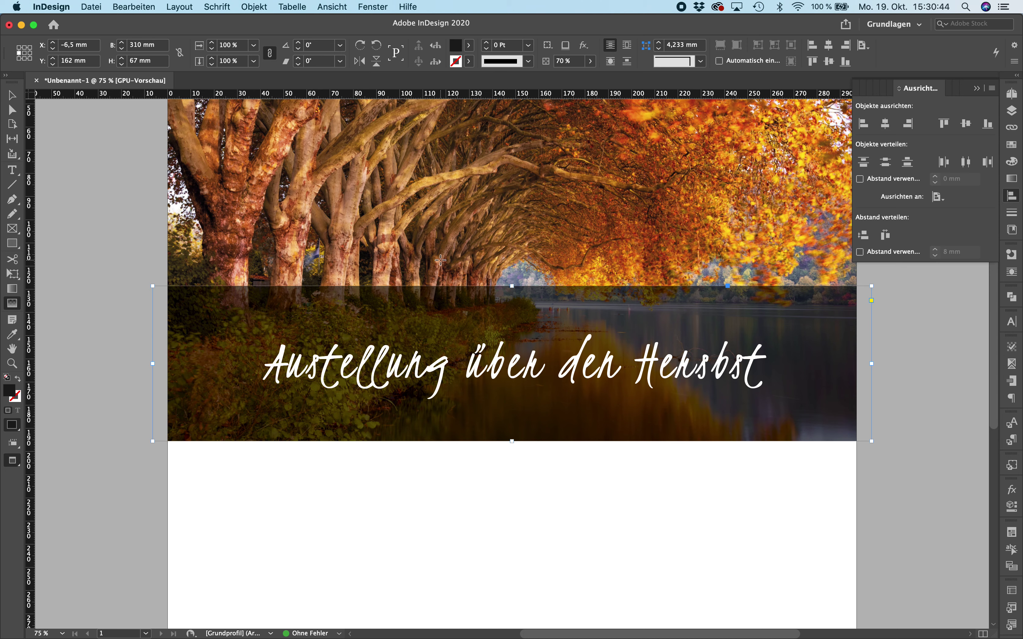
pyautogui.click(519, 327)
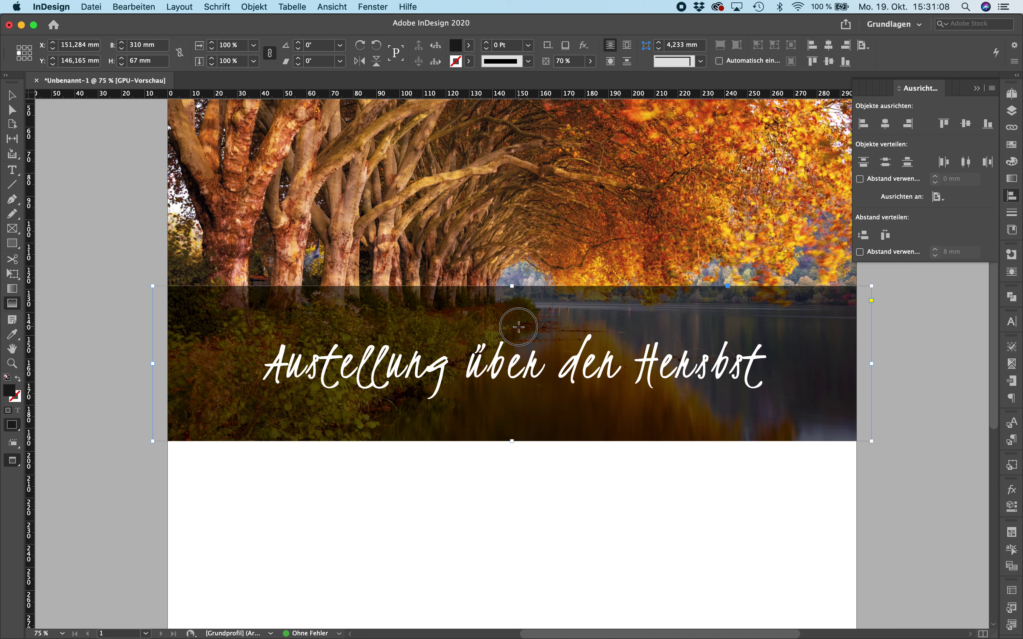
pyautogui.moveTo(519, 327); pyautogui.dragTo(519, 293)
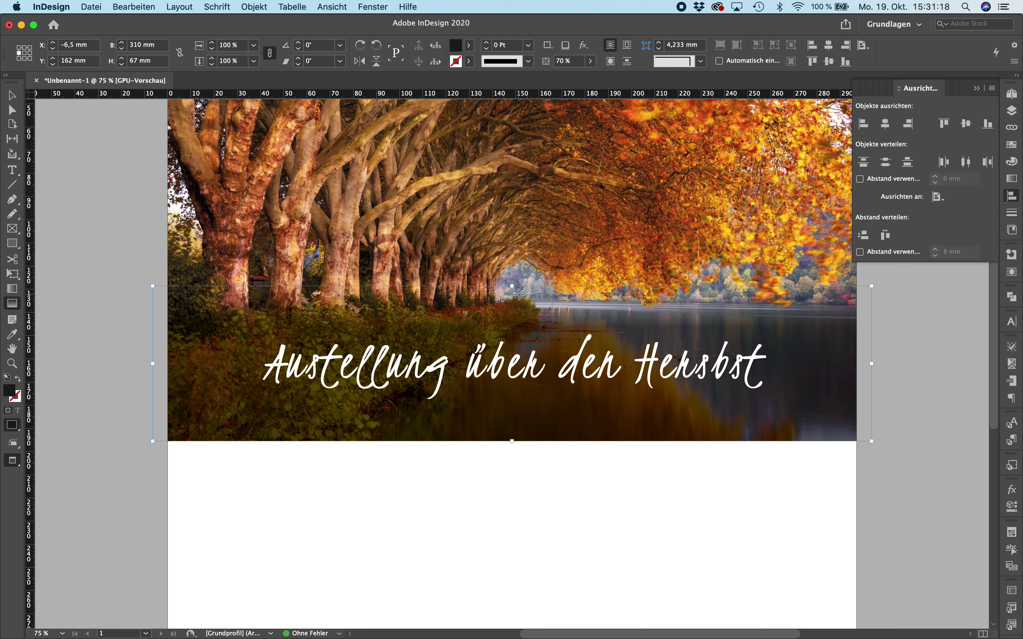
pyautogui.press('v')
pyautogui.click(91, 355)
# Undo and redo the gradient feather to compare the rectangle with and without the soft edge.
pyautogui.press('super+z')
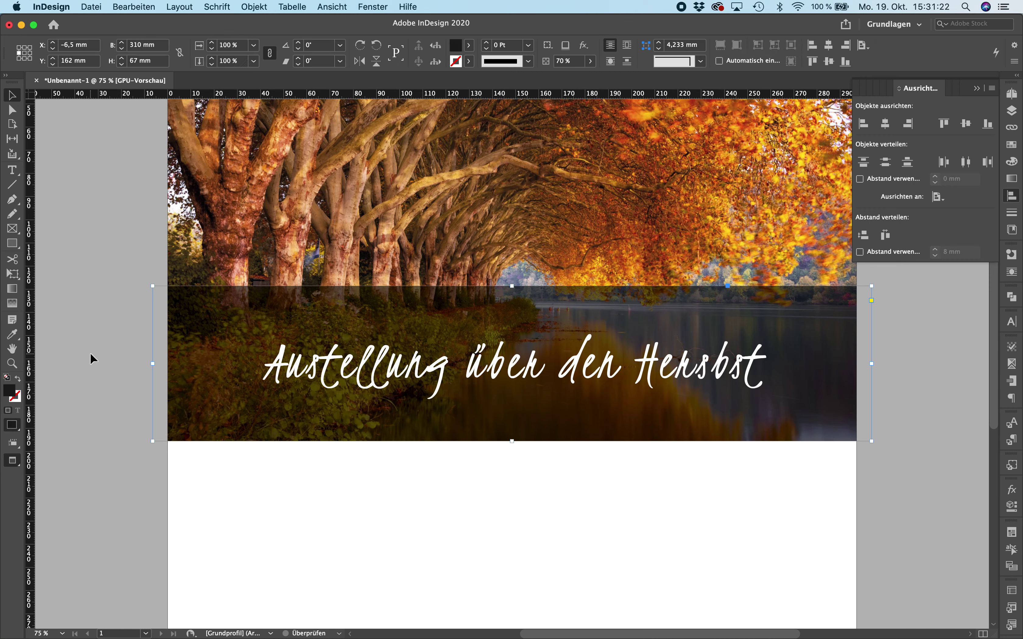
pyautogui.press('super+shift+z')
pyautogui.click(91, 353)
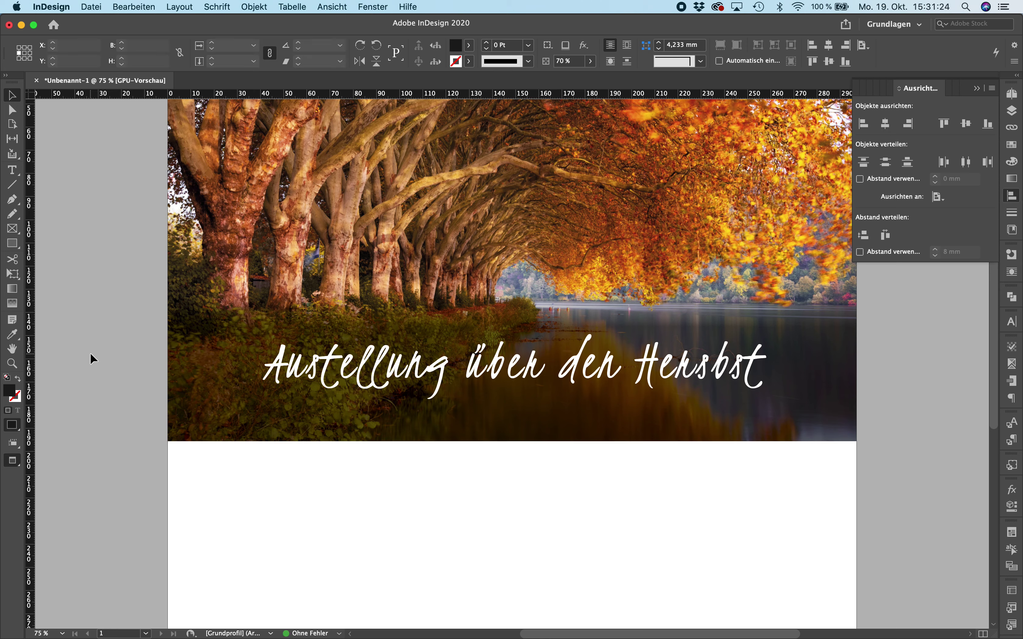
# Move the feathered rectangle off the image onto the white area, to about Y 235.167 mm, to examine its fade, and undo the move.
pyautogui.click(509, 320)
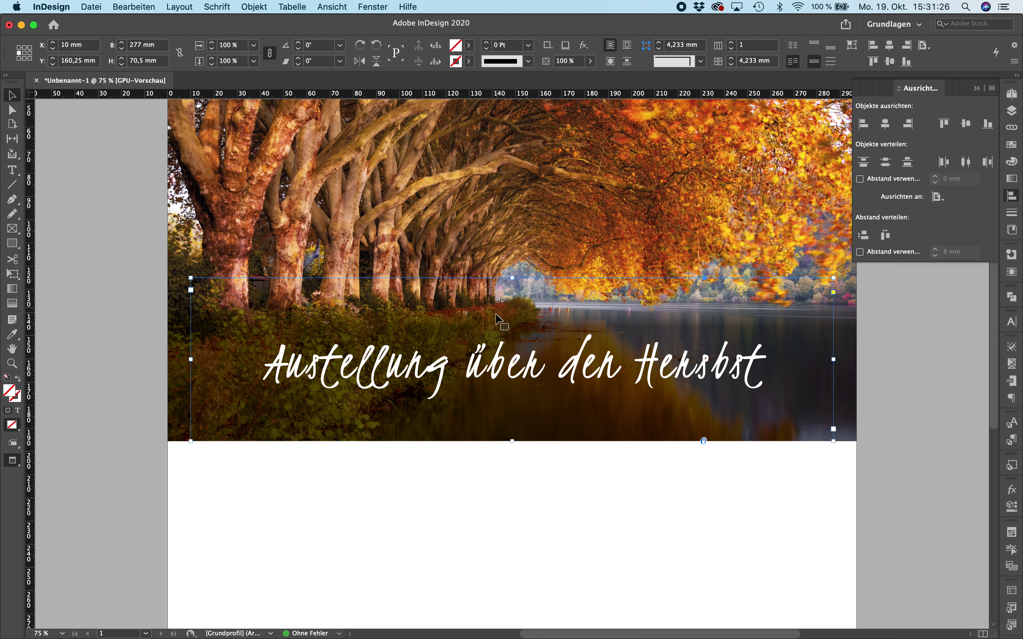
pyautogui.click(187, 315)
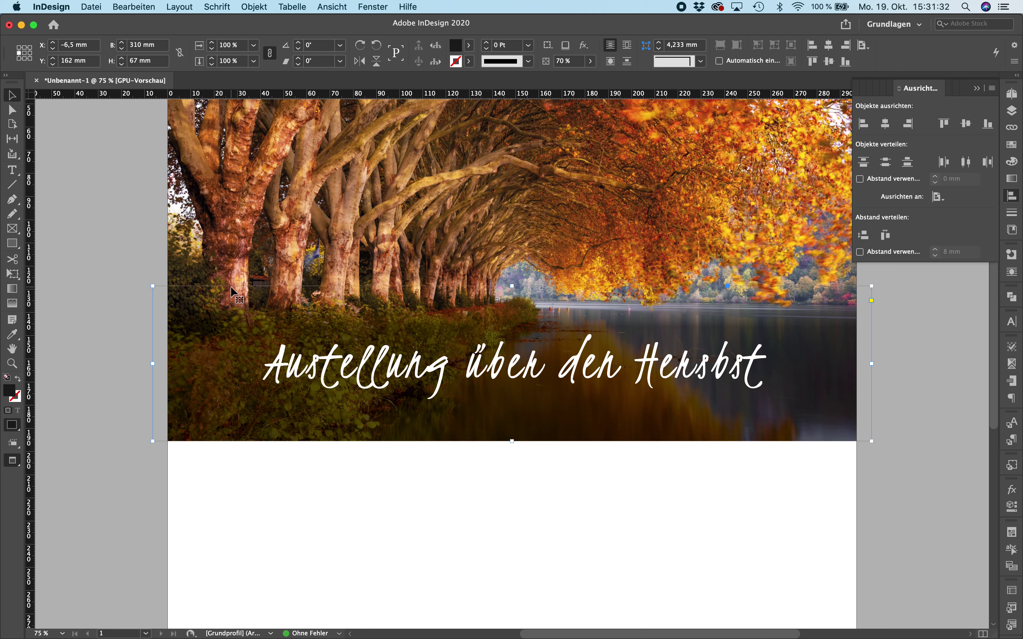
pyautogui.moveTo(225, 345); pyautogui.dragTo(262, 501)
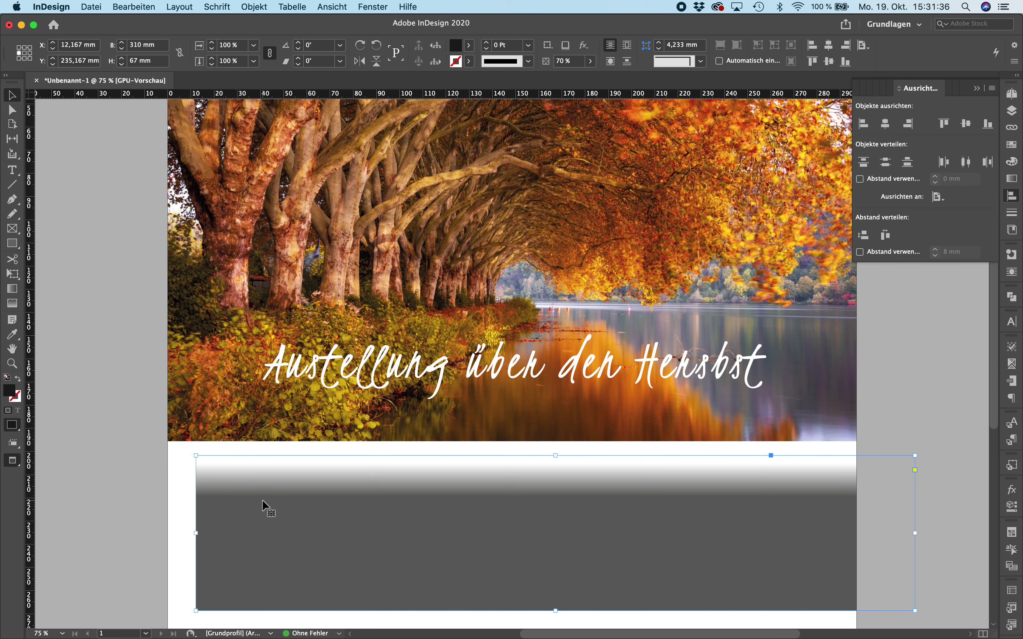
pyautogui.press('super+z')
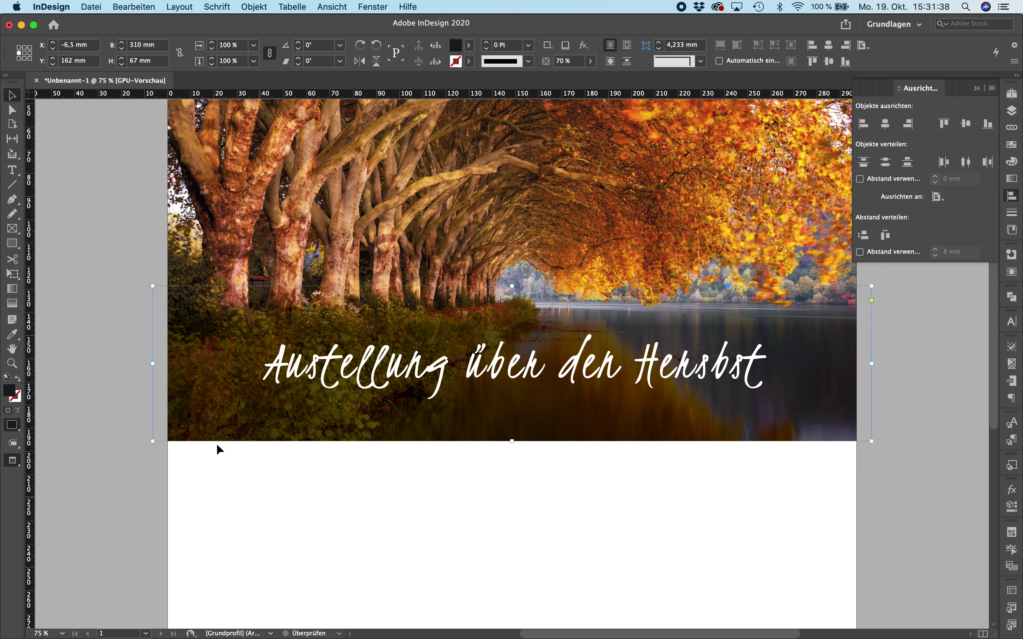
pyautogui.click(122, 336)
pyautogui.press('super+minus')
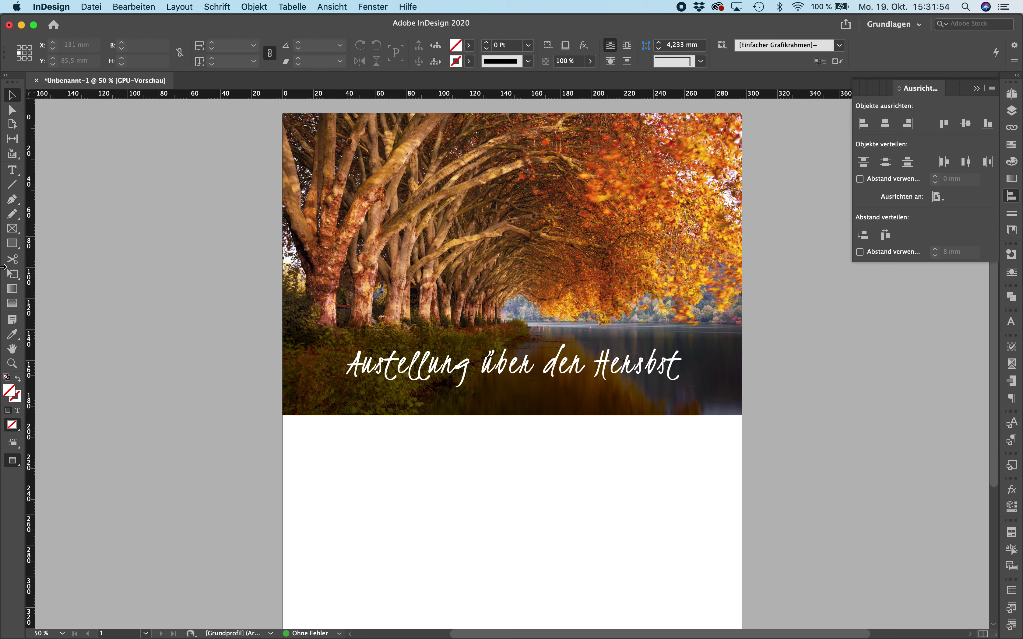
# Open the rectangle's transparency effects to review the blend mode and Weiche Verlaufskante, and close them without changes.
pyautogui.click(13, 244)
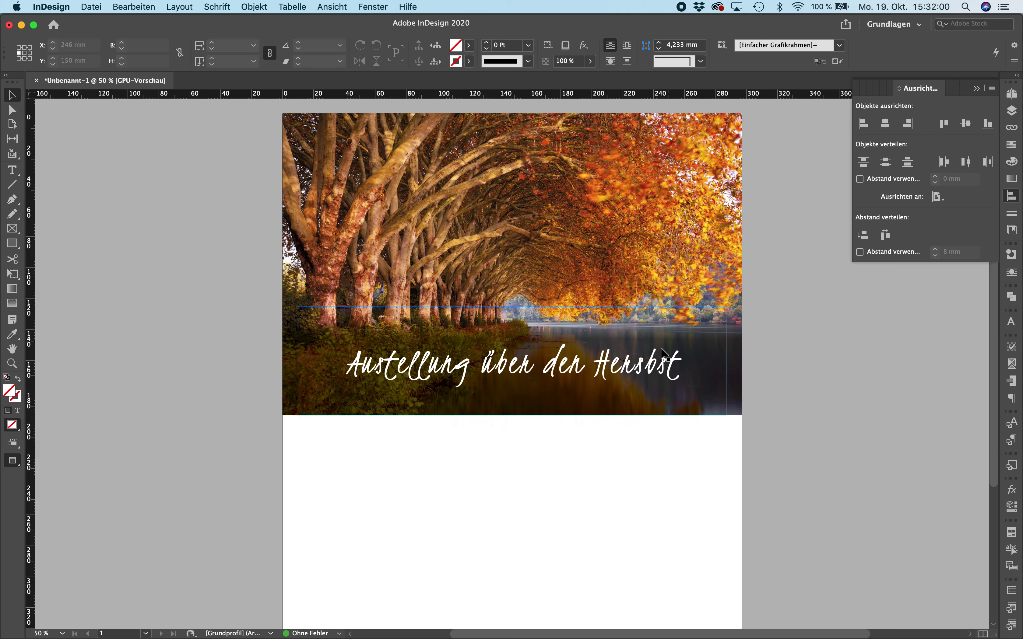
pyautogui.click(734, 353)
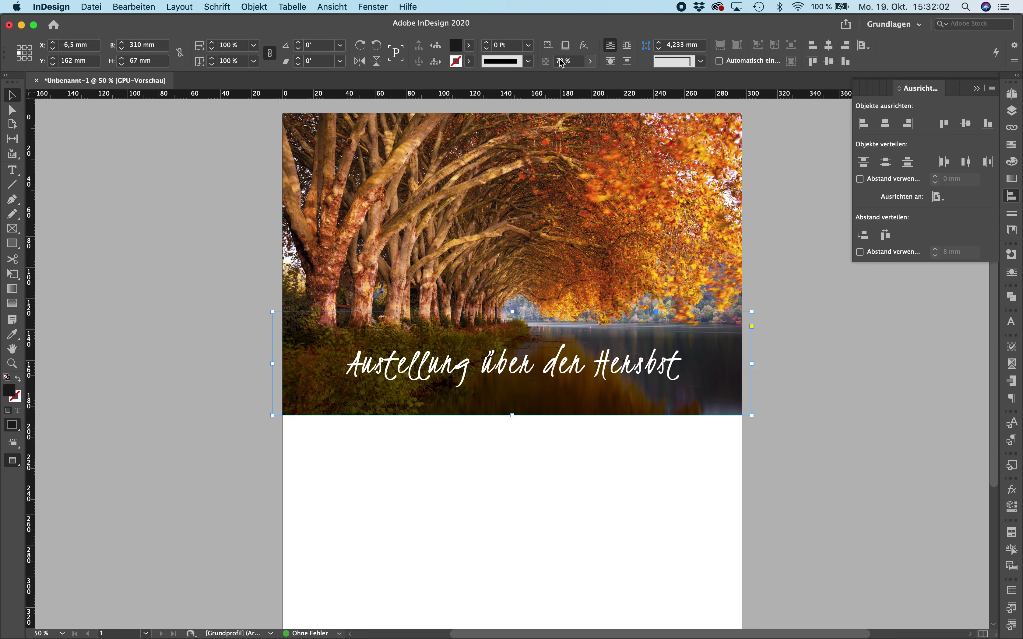
pyautogui.click(586, 48)
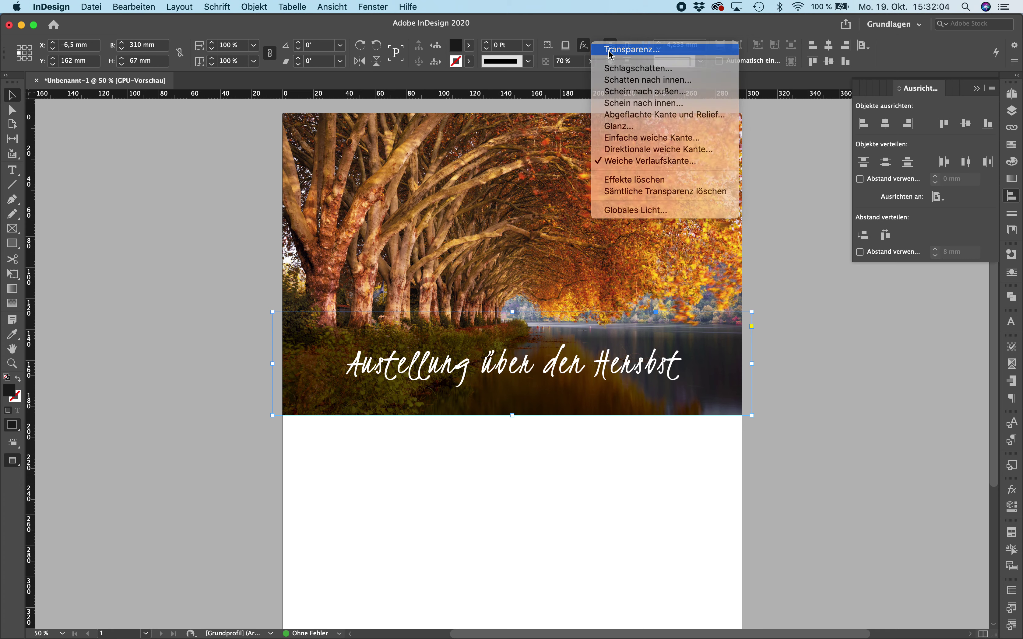
pyautogui.click(600, 46)
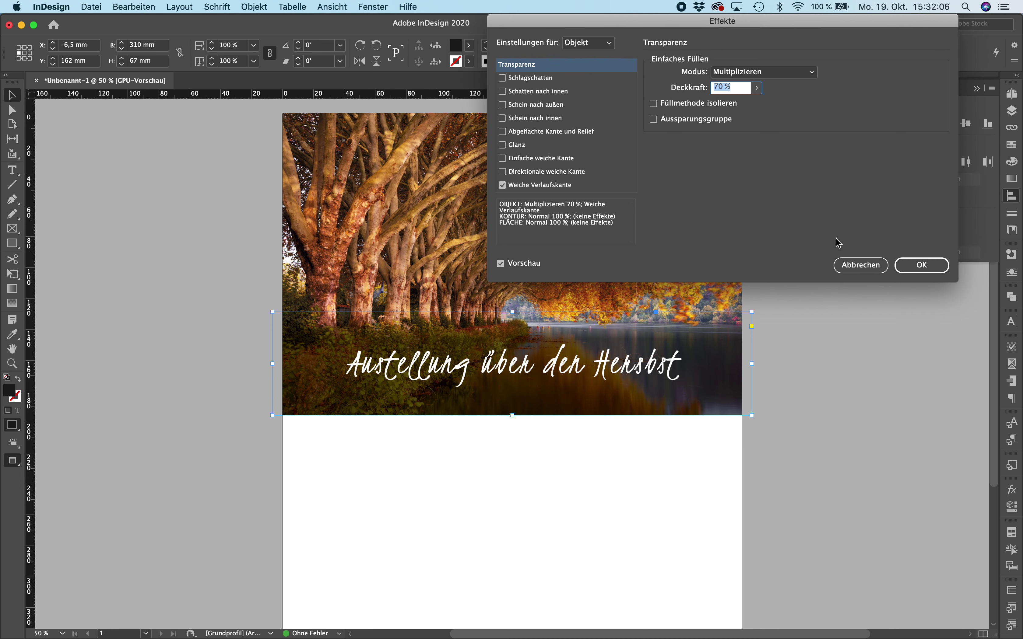
pyautogui.click(862, 265)
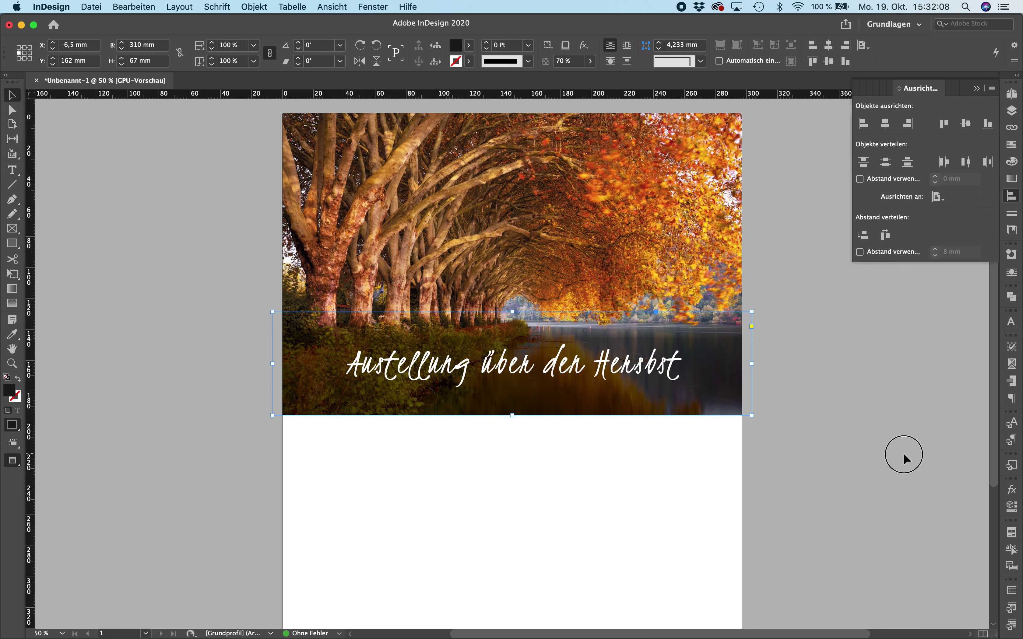
# Draw an empty rectangular graphic frame about 150 × 37 mm in the white area near the page's lower edge.
pyautogui.click(904, 452)
pyautogui.scroll(-3, 903, 453)
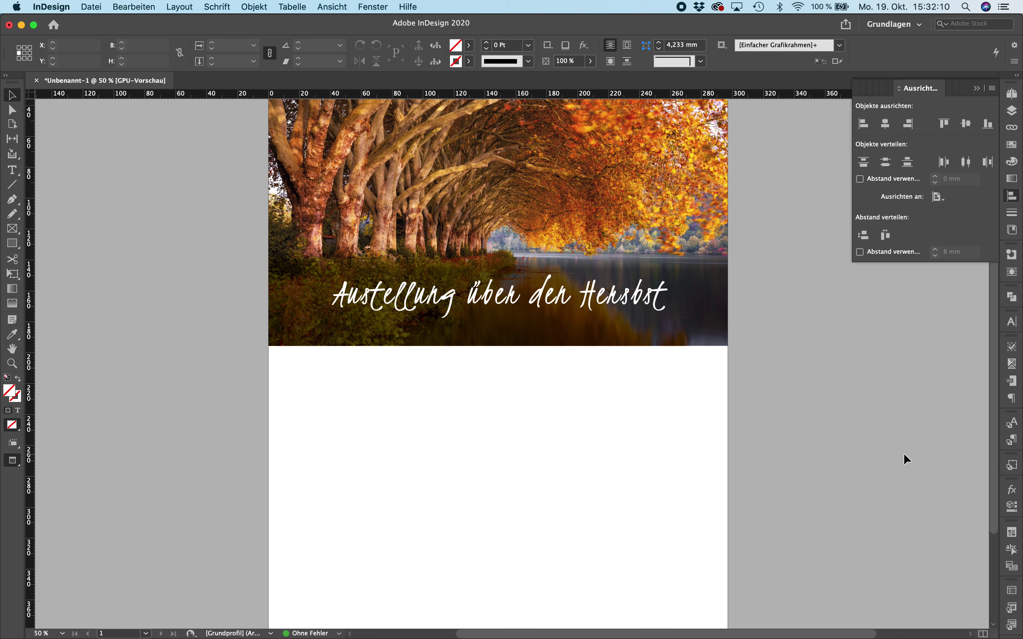
pyautogui.press('super+minus')
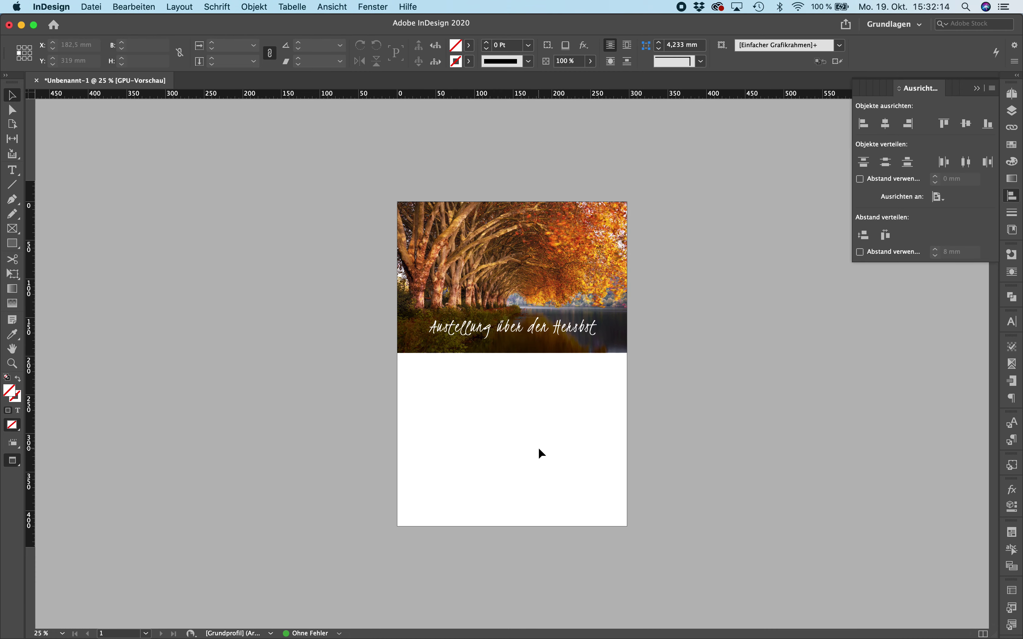
pyautogui.click(90, 7)
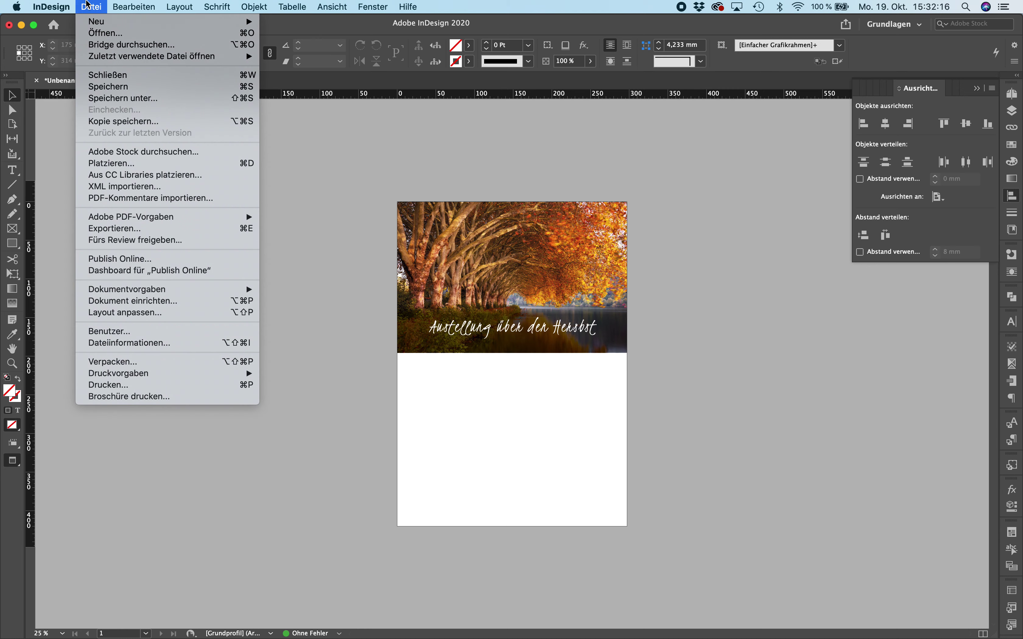
pyautogui.click(284, 140)
pyautogui.click(12, 228)
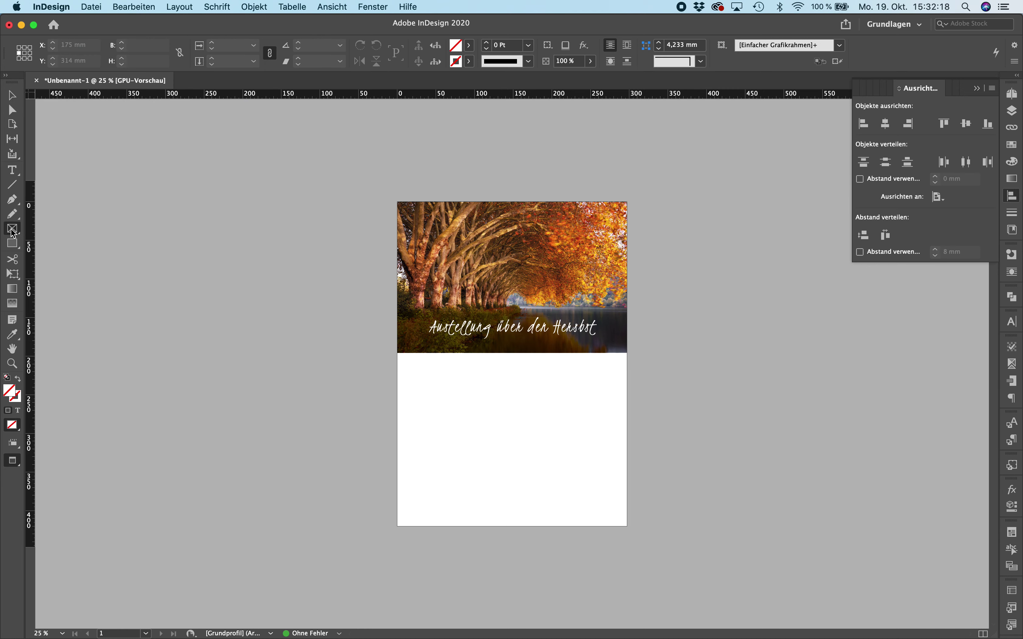
pyautogui.moveTo(457, 486); pyautogui.dragTo(574, 515)
# Rest the empty frame on the lower margin, centred horizontally, and extend its upper edge to a height of about 52 mm.
pyautogui.press('w')
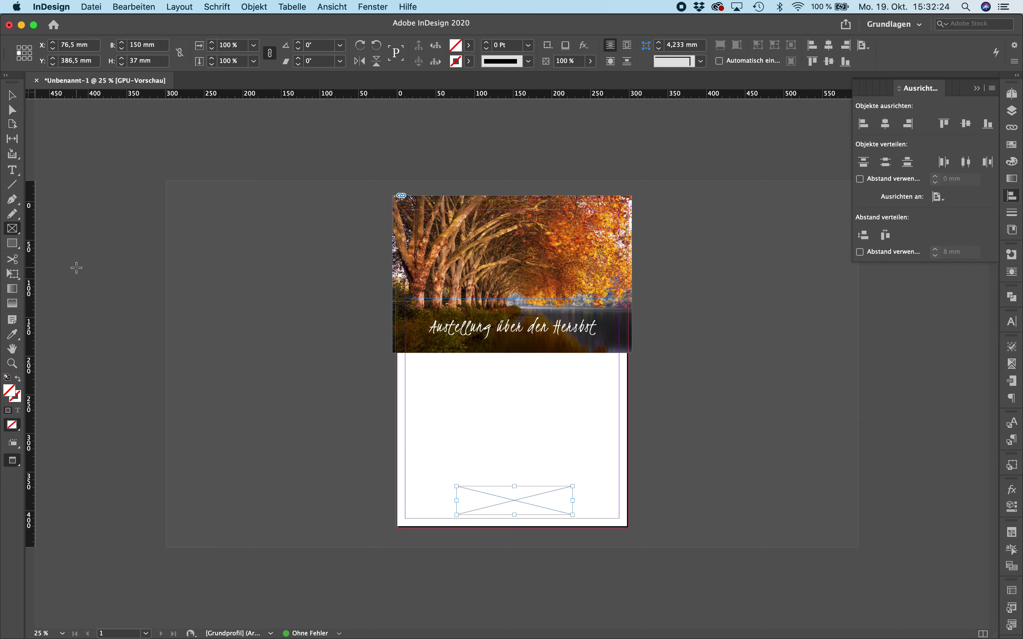
pyautogui.click(12, 97)
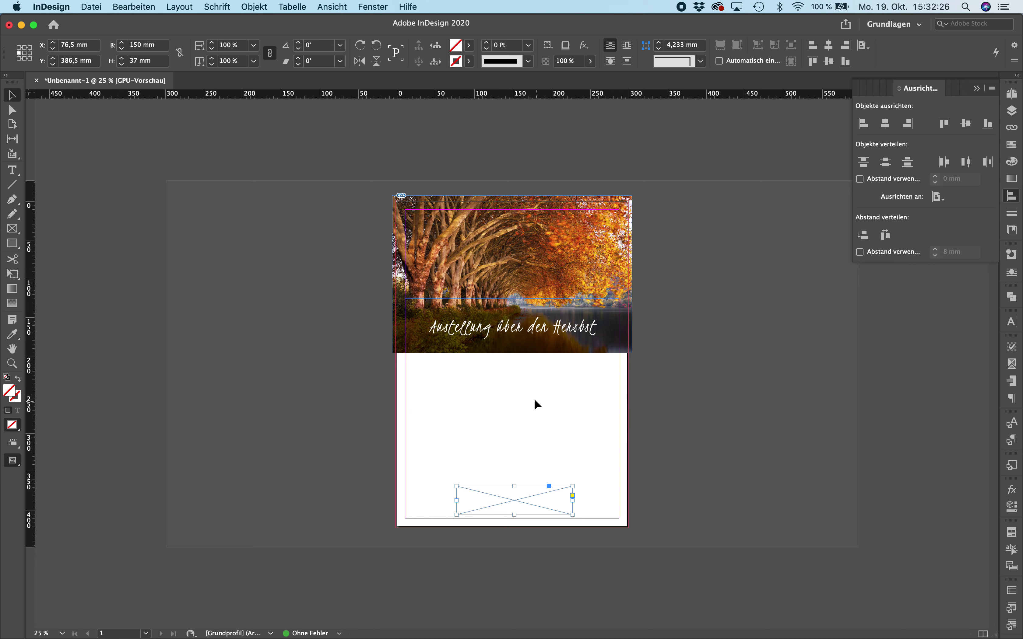
pyautogui.moveTo(530, 498); pyautogui.dragTo(535, 502)
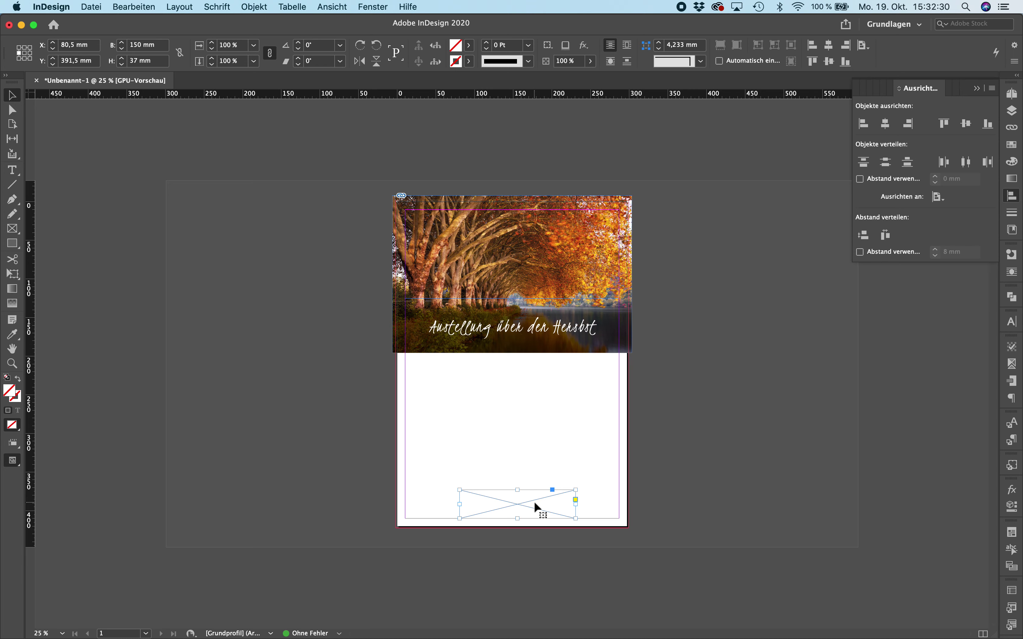
pyautogui.press('super+equal')
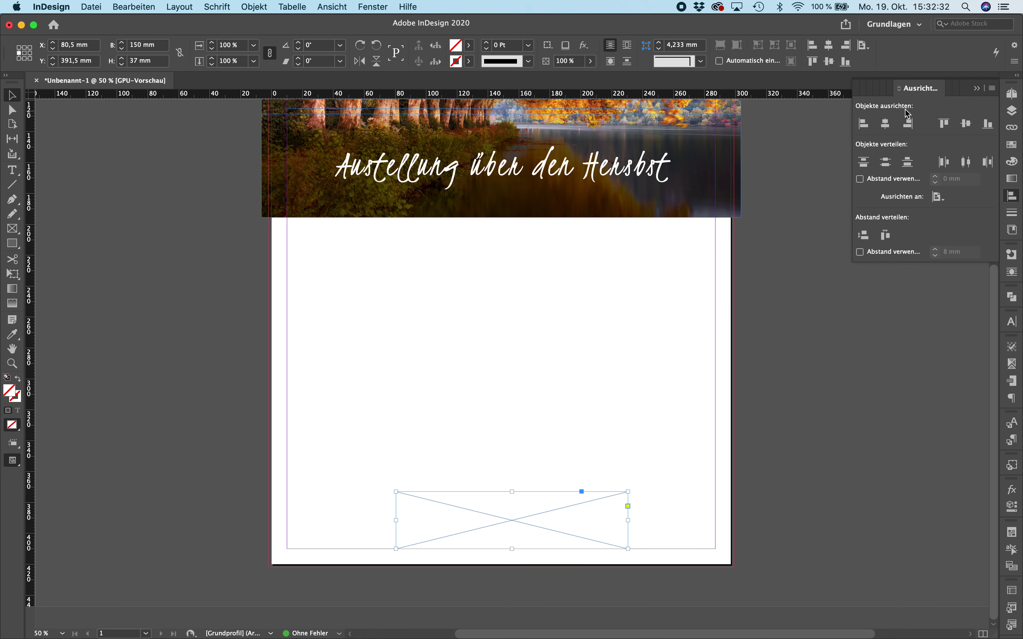
pyautogui.click(886, 127)
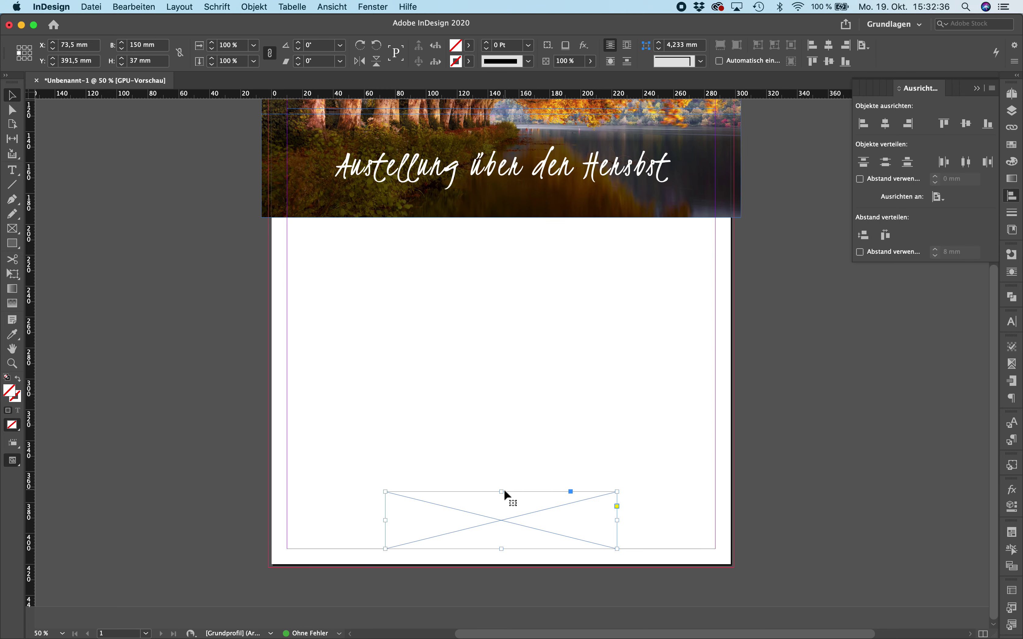
pyautogui.moveTo(502, 491); pyautogui.dragTo(501, 469)
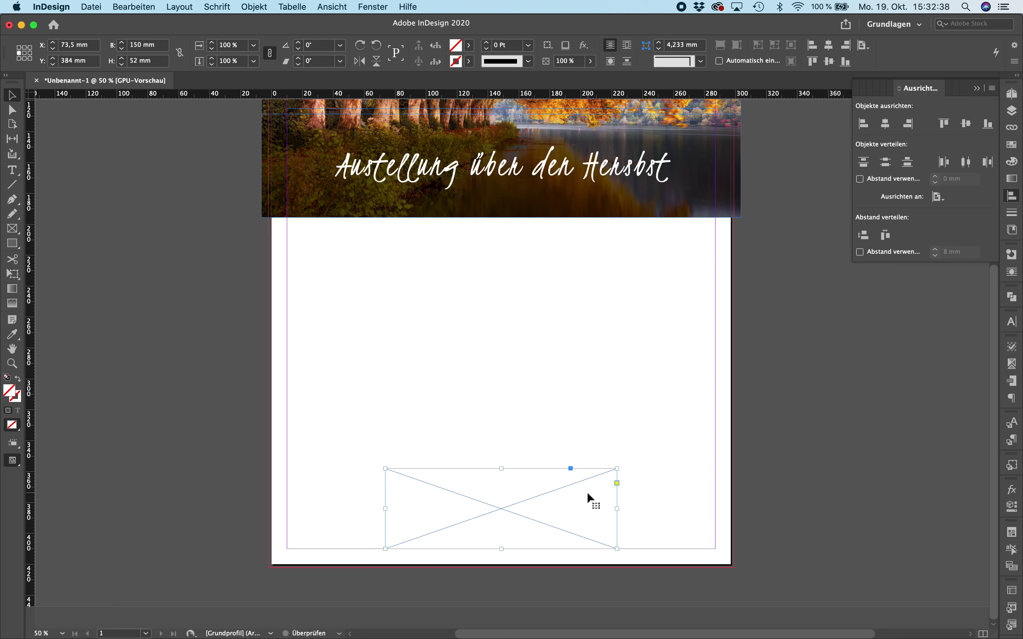
# Place the file logo.ai into the empty frame.
pyautogui.click(101, 7)
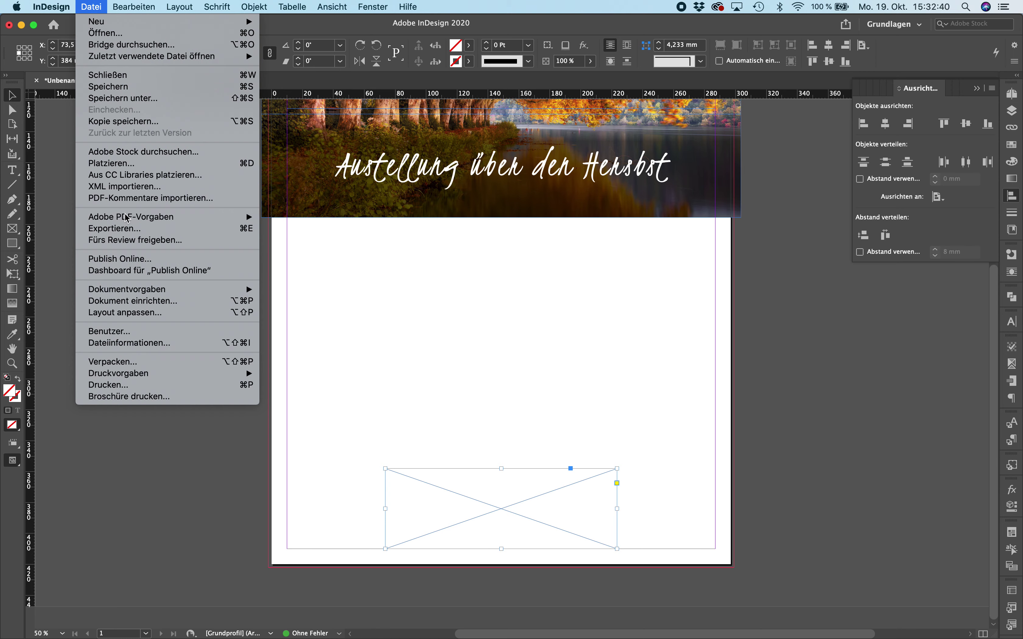
pyautogui.click(127, 164)
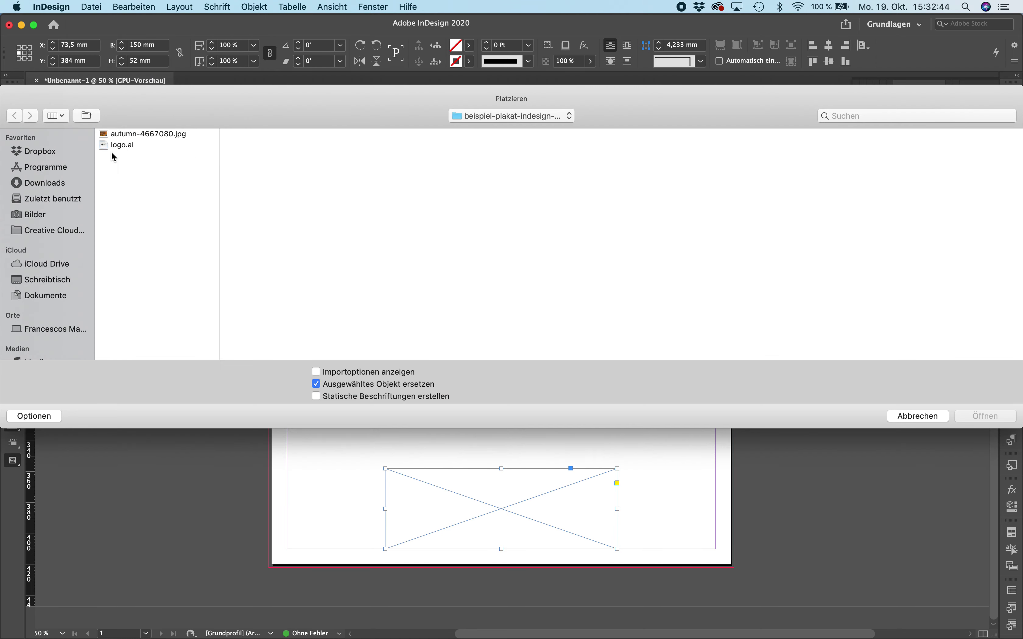
pyautogui.click(115, 146)
pyautogui.click(981, 418)
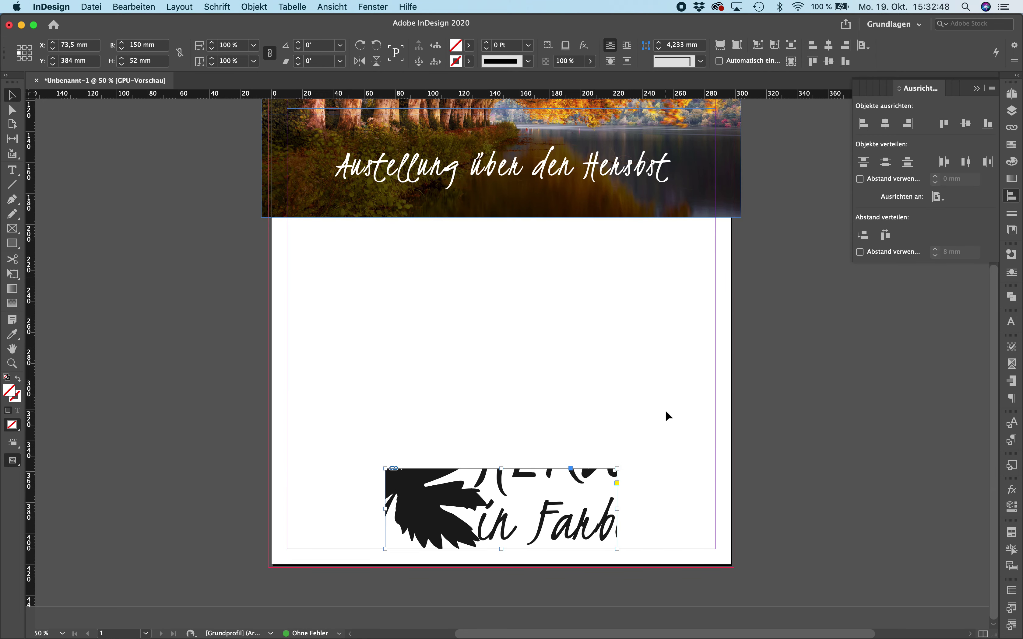
# Try fitting the logo with Rahmen proportional füllen.
pyautogui.scroll(3, 666, 413)
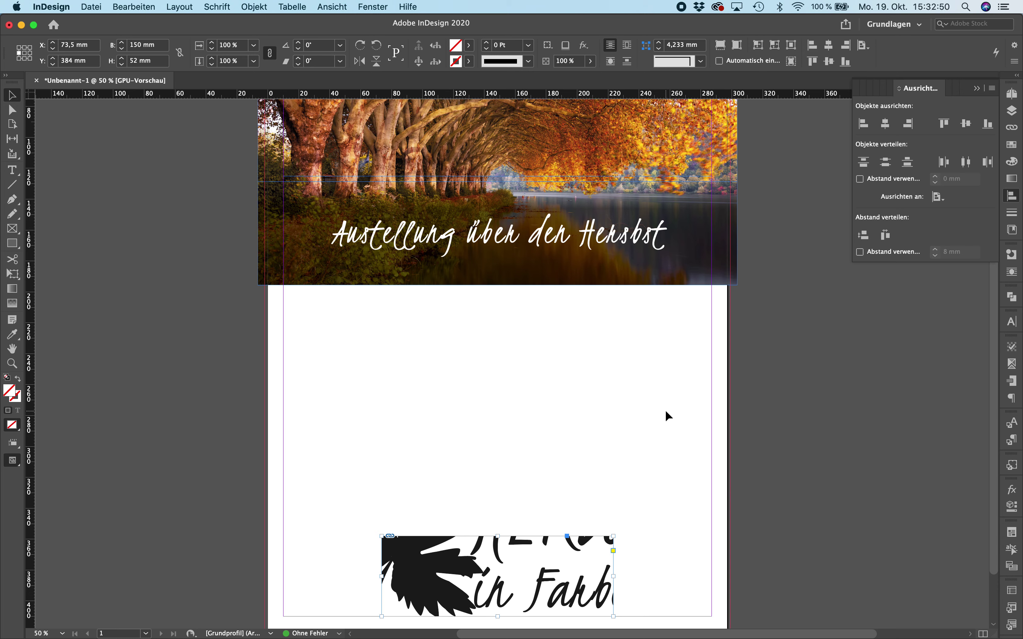
pyautogui.scroll(-3, 665, 409)
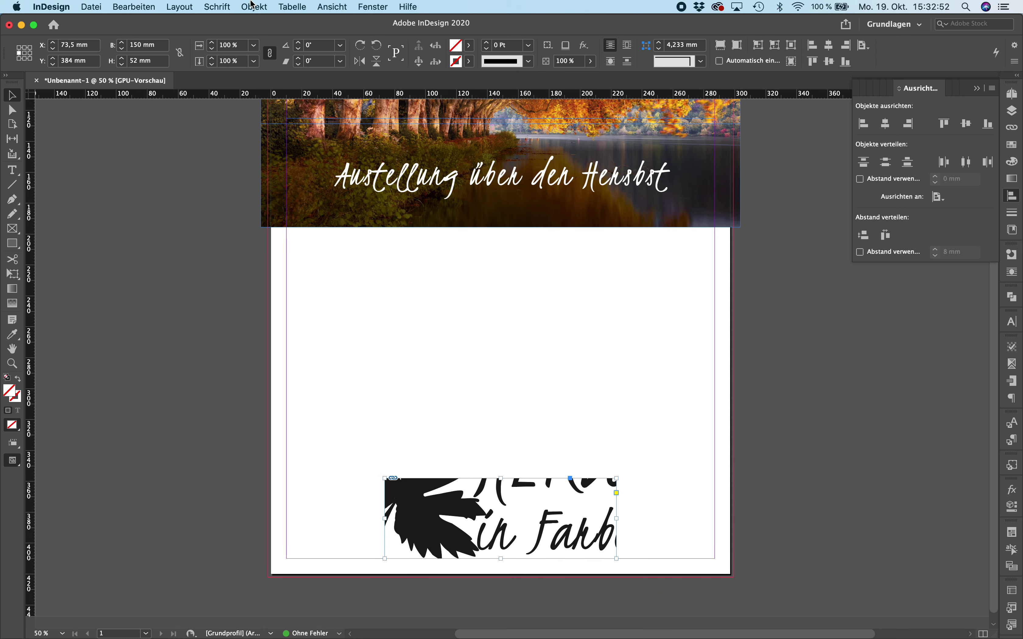
pyautogui.click(253, 7)
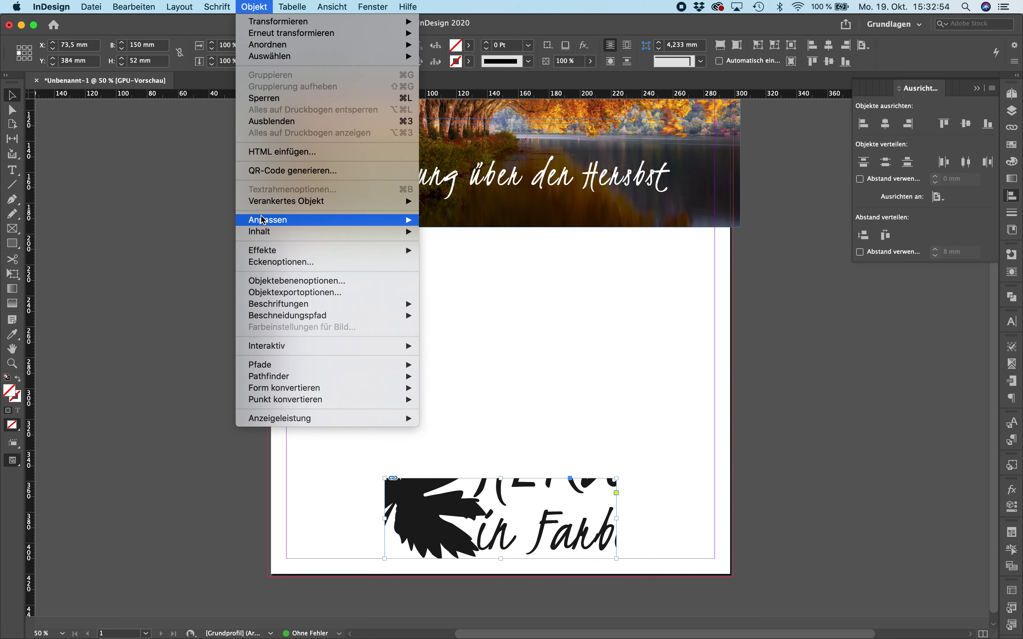
pyautogui.moveTo(263, 220)
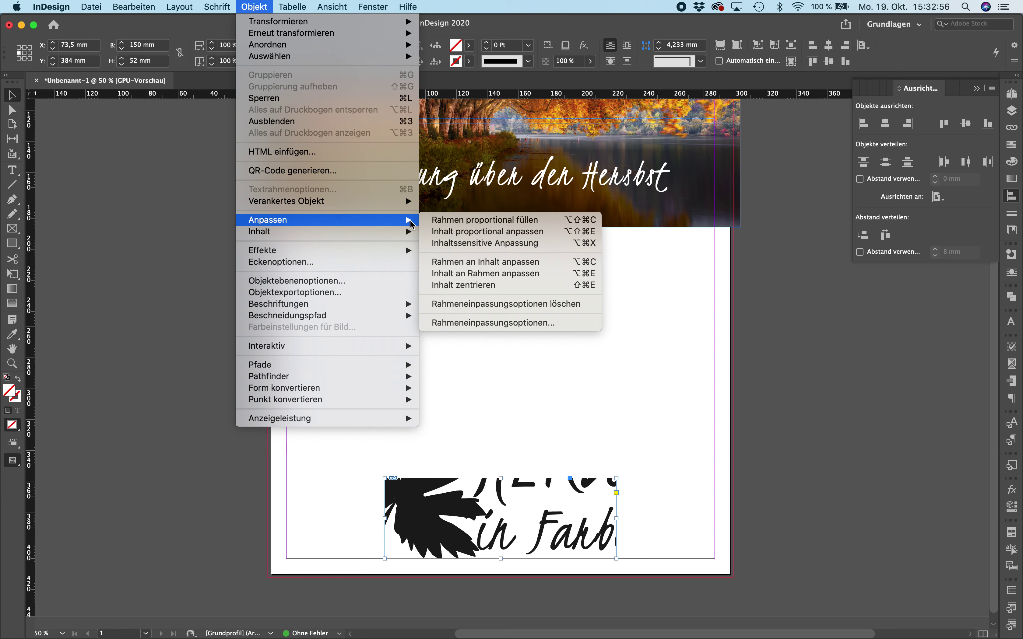
pyautogui.click(443, 222)
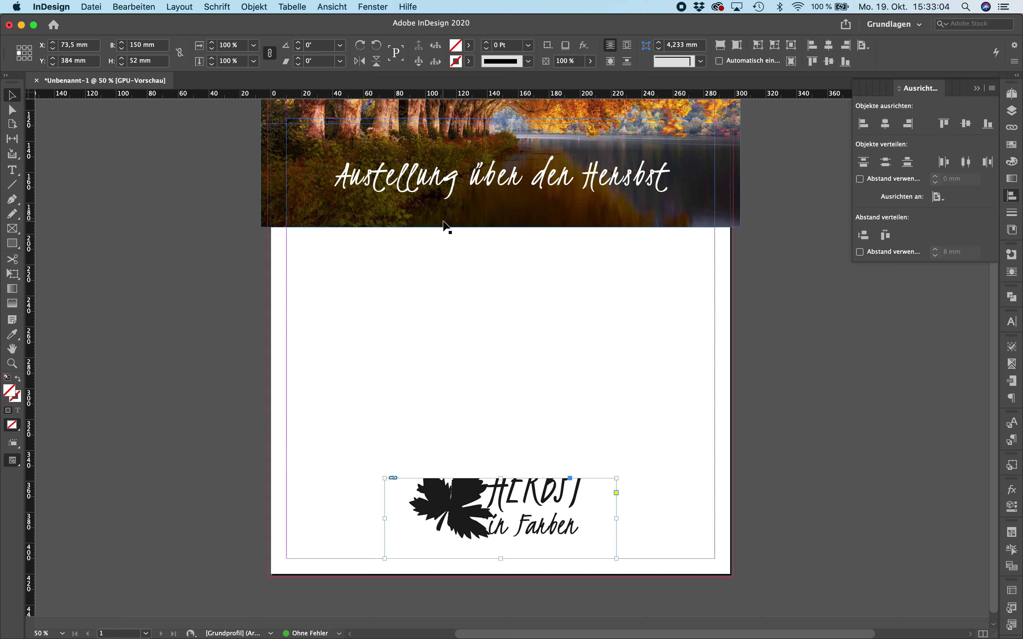
# Fit the whole logo inside its frame with Inhalt proportional anpassen.
pyautogui.click(254, 5)
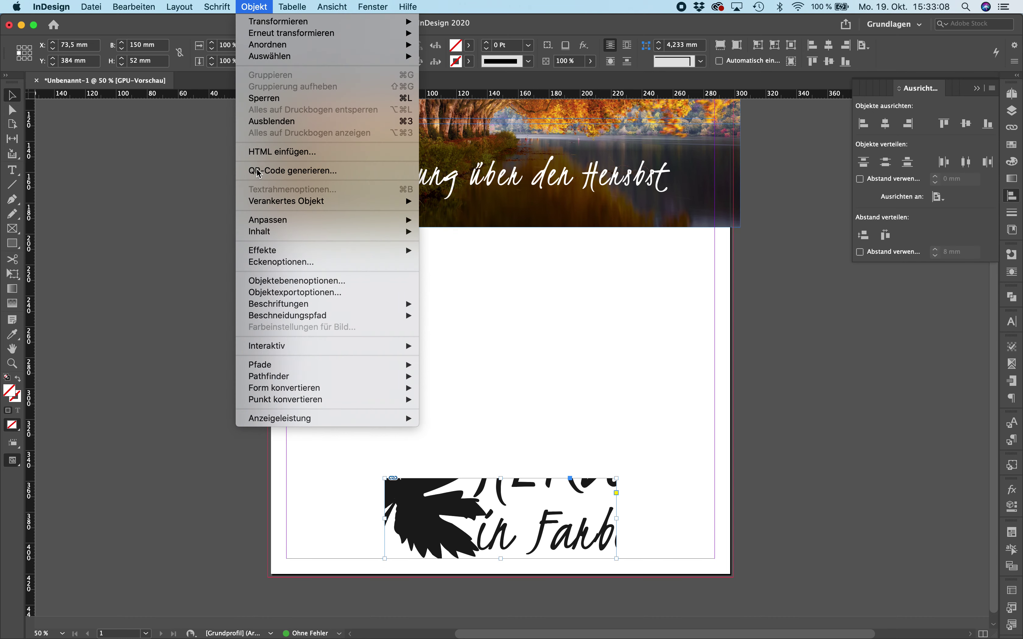
pyautogui.moveTo(256, 222)
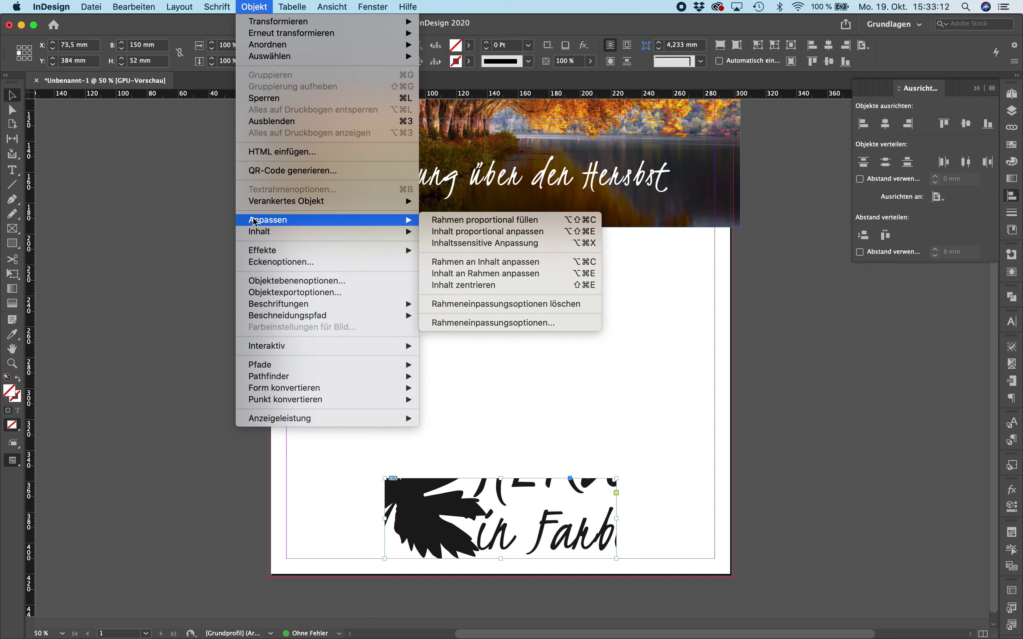
pyautogui.click(463, 234)
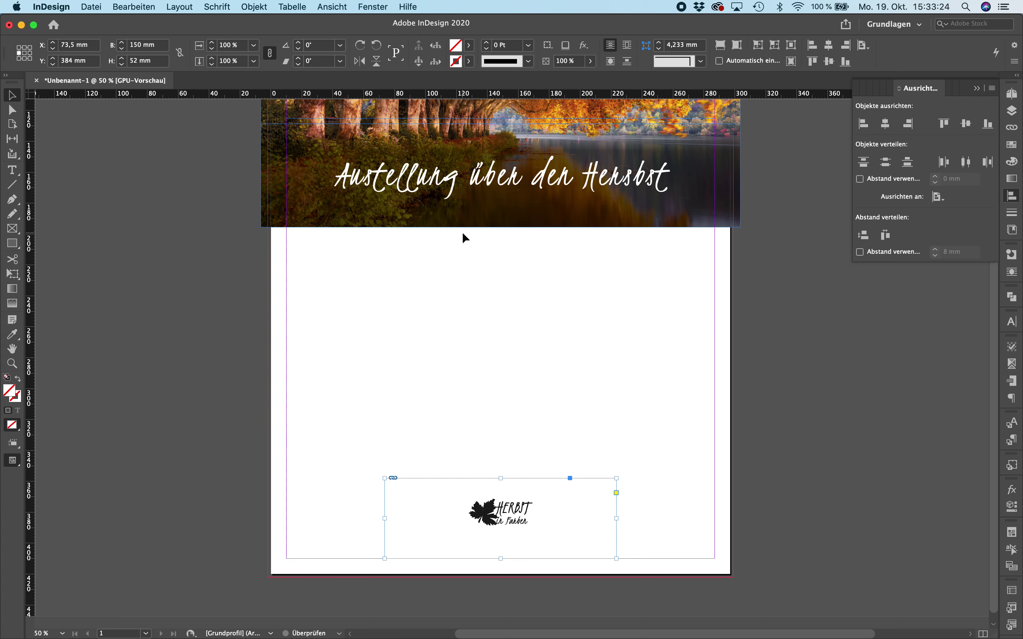
pyautogui.click(499, 519)
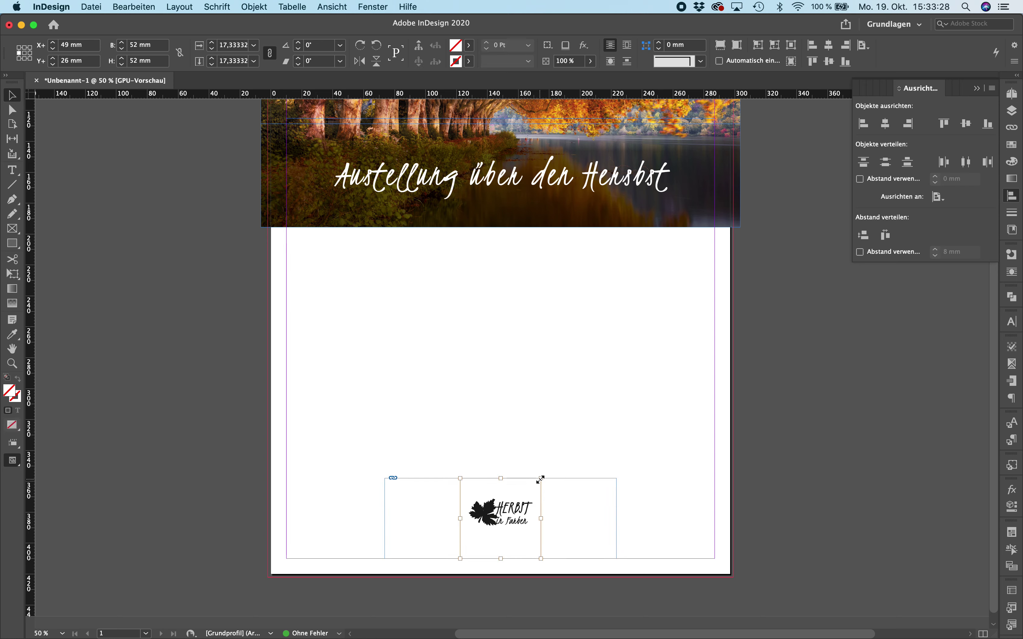
pyautogui.click(510, 433)
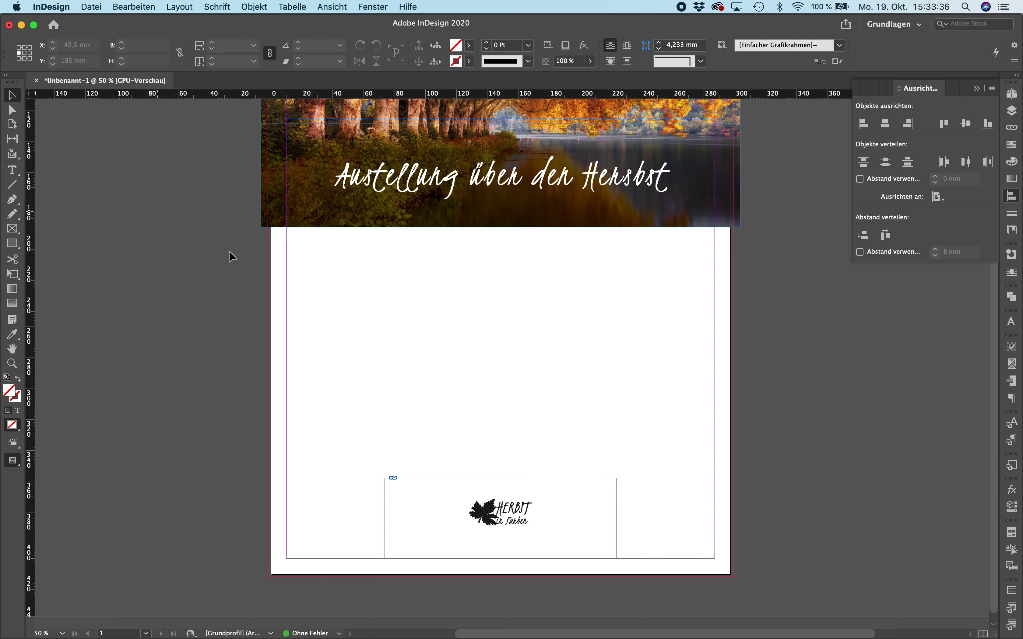
# Enlarge the logo graphic inside its frame to about 128 × 128 mm from its centre and shift it down within the frame.
pyautogui.click(499, 513)
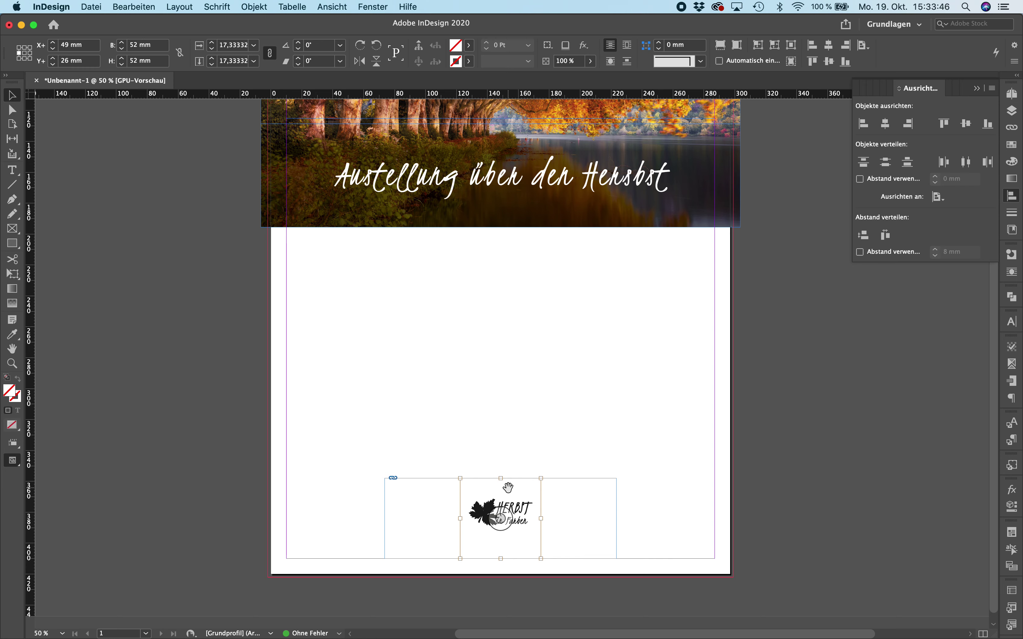
pyautogui.click(476, 414)
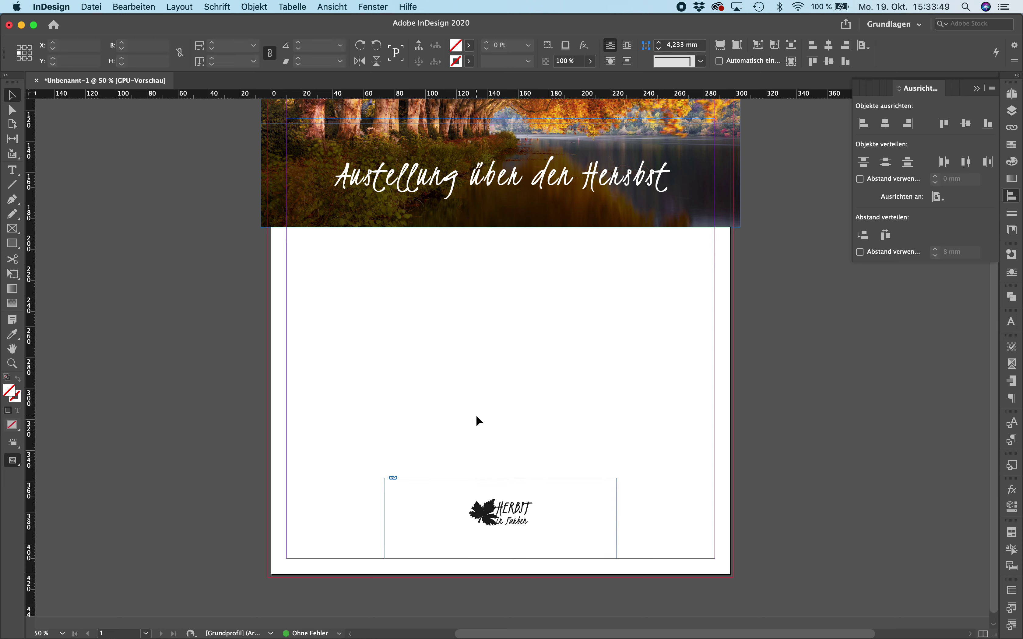
pyautogui.click(16, 113)
pyautogui.click(506, 518)
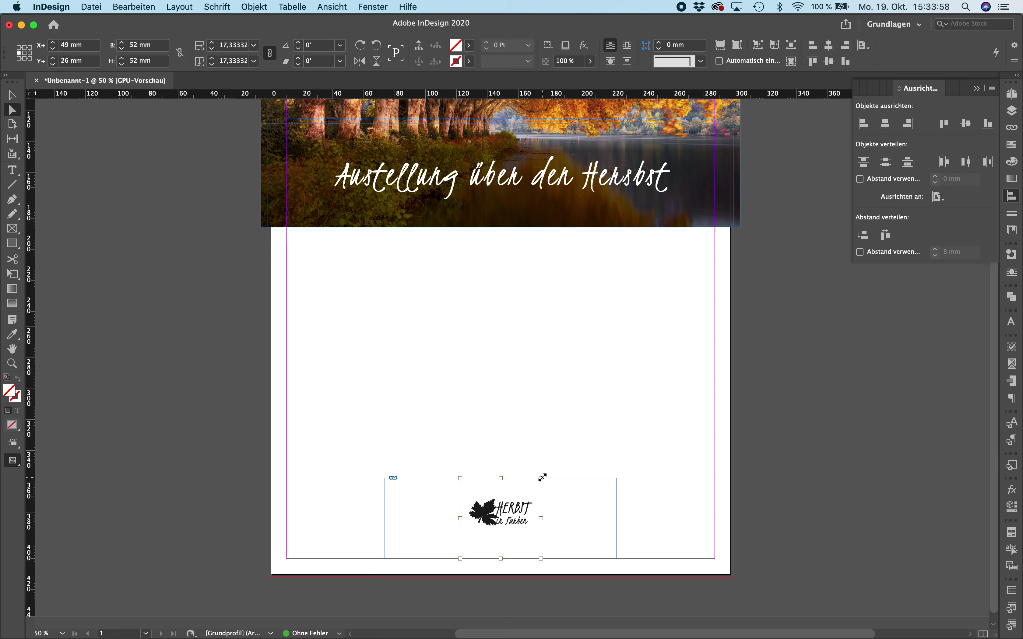
pyautogui.moveTo(542, 478); pyautogui.dragTo(598, 422)
pyautogui.hotkey('shift', 'Down')
pyautogui.hotkey('shift', 'Down')
pyautogui.hotkey('shift', 'Down')
pyautogui.hotkey('shift', 'Down')
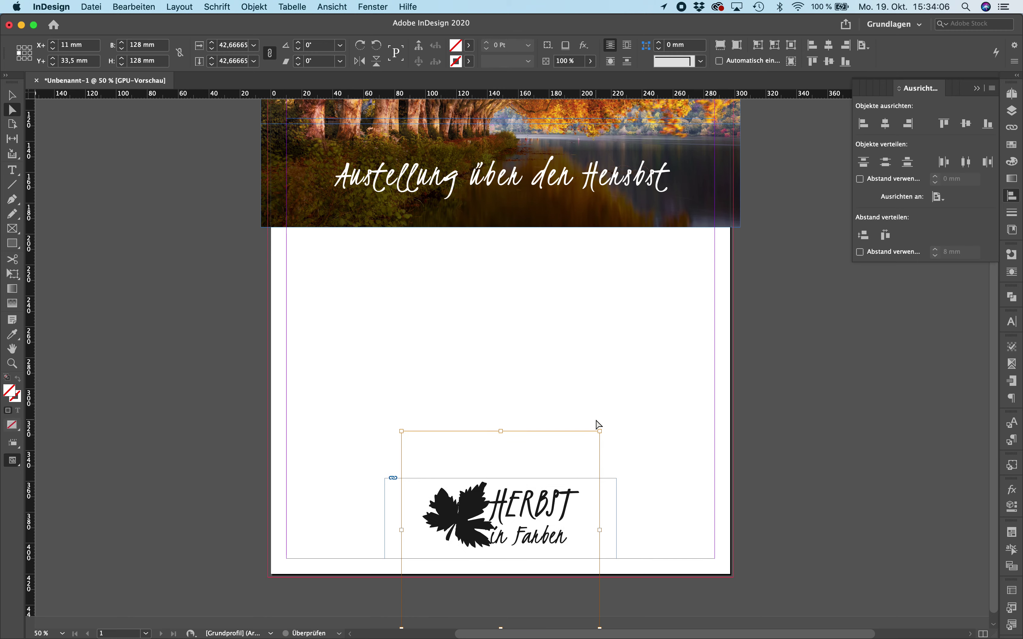
pyautogui.click(711, 425)
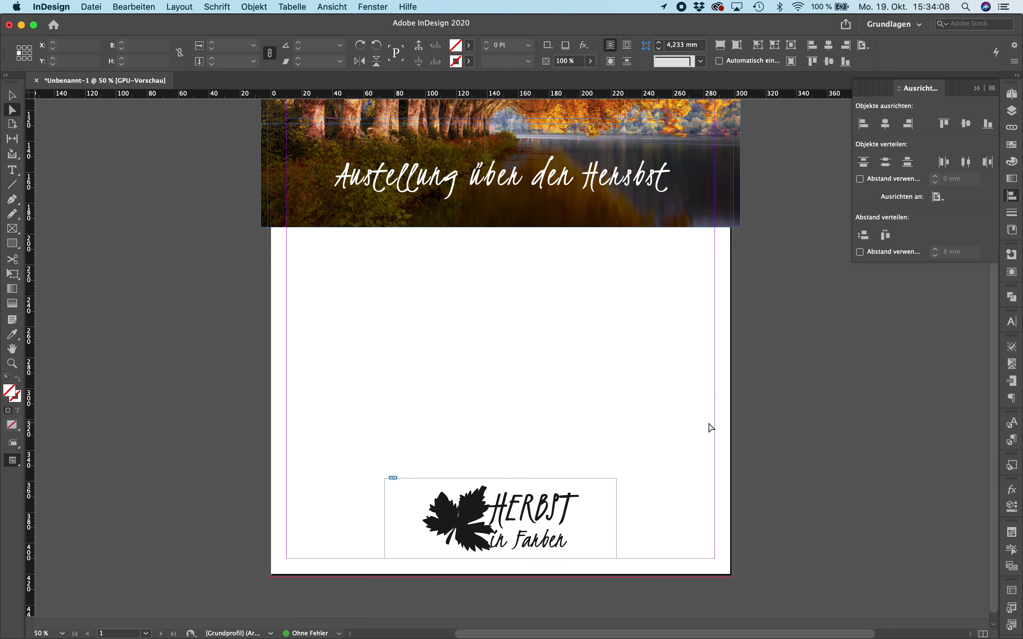
# Preview the whole poster without guides to examine the logo's size and placement, and return to the normal view.
pyautogui.press('w')
pyautogui.press('super+minus')
pyautogui.press('super+minus')
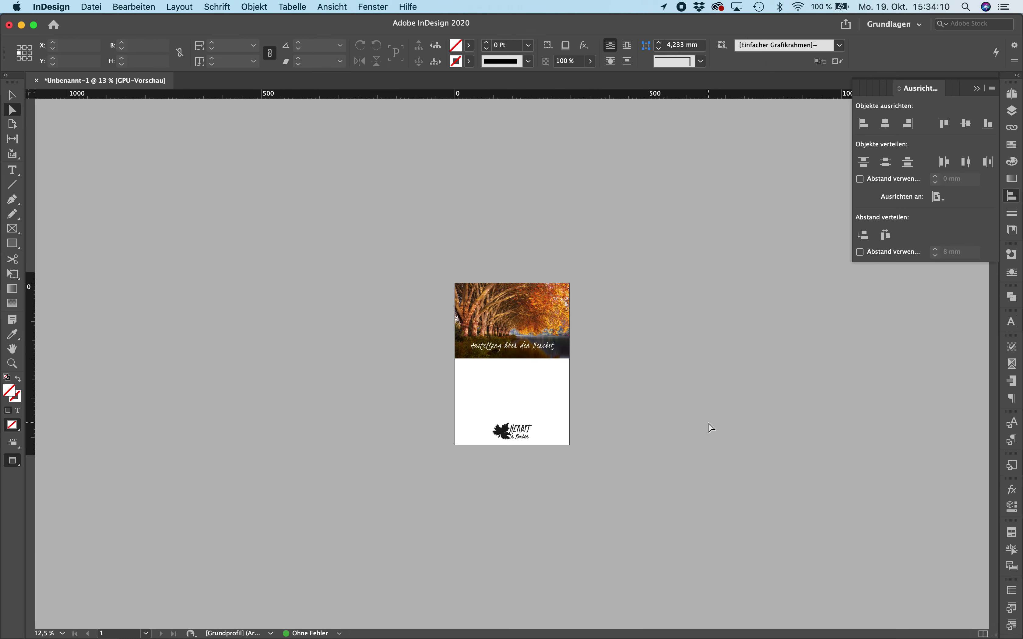
pyautogui.press('super+plus')
pyautogui.press('super+plus')
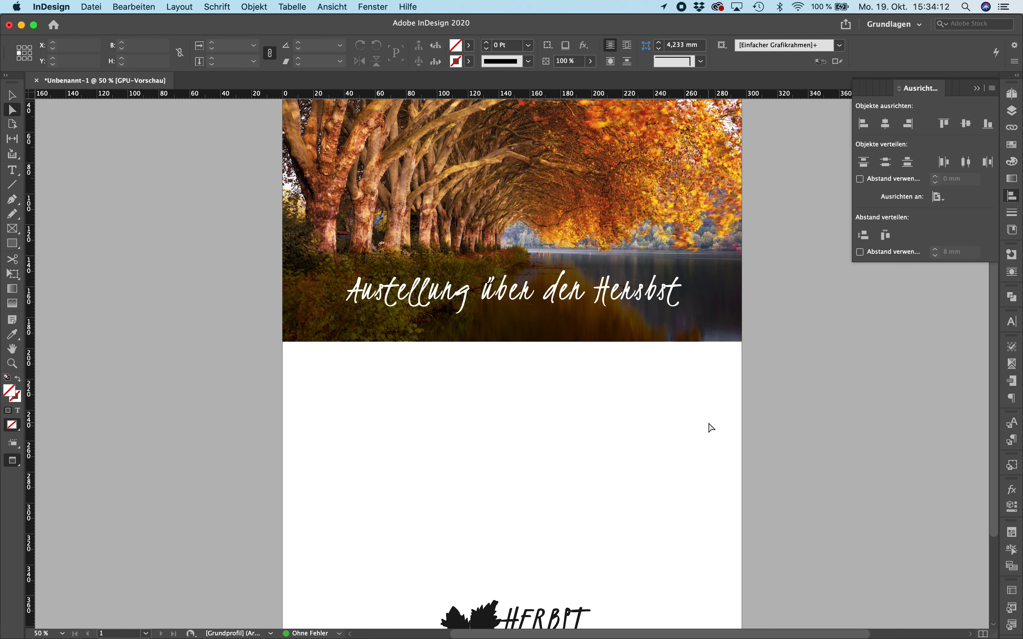
pyautogui.scroll(-3, 710, 427)
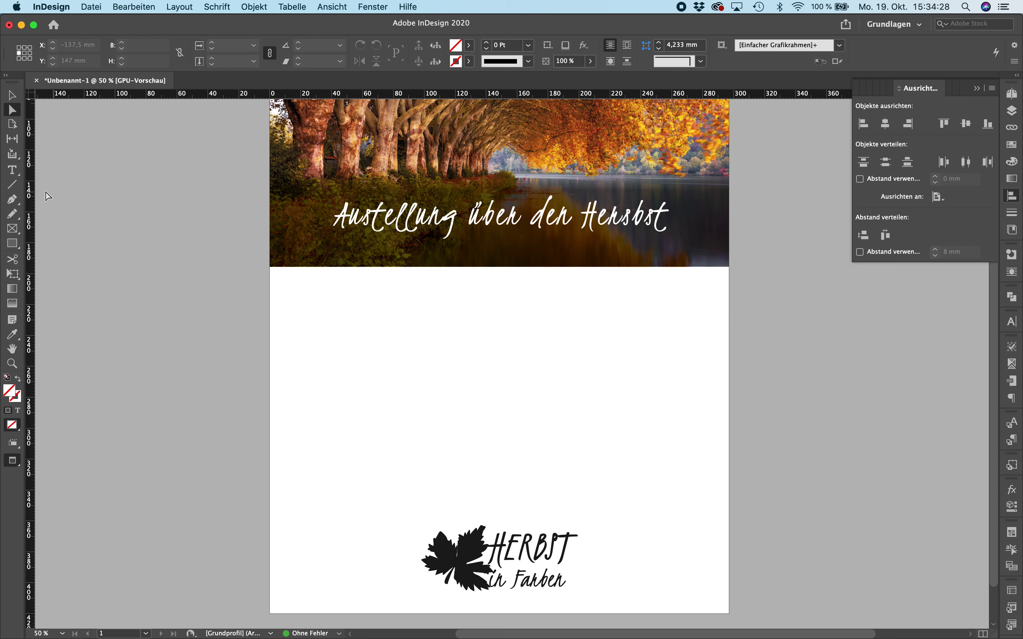
pyautogui.press('w')
# Add a text frame at the left margin below the image, containing the word "Wann".
pyautogui.click(13, 170)
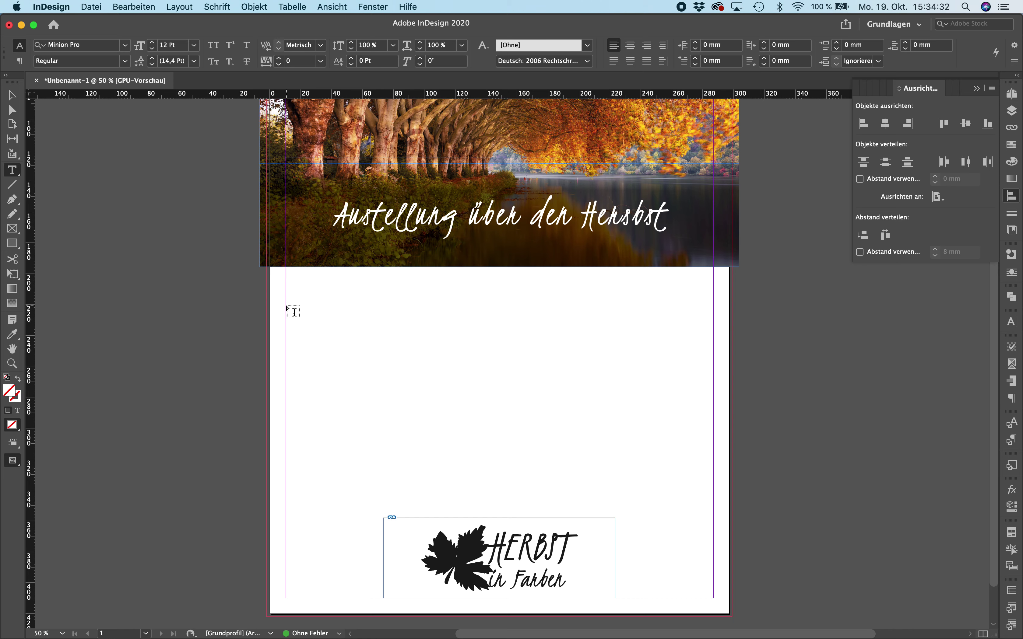
pyautogui.moveTo(286, 305); pyautogui.dragTo(425, 460)
pyautogui.write('Wann')
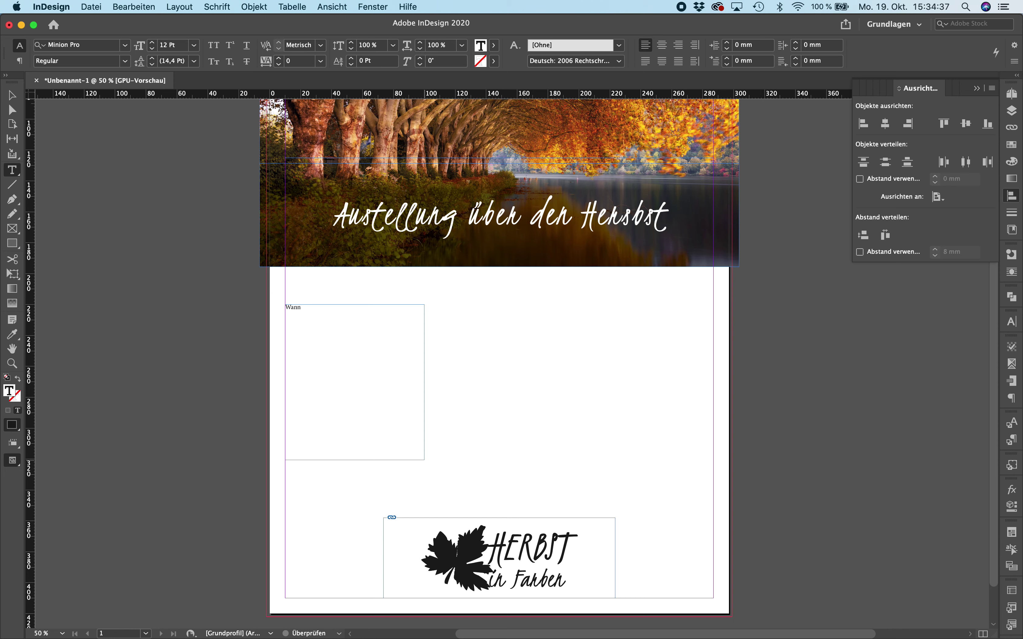
# Set the font of the "Wann" text to Black Jack.
pyautogui.press('super+a')
pyautogui.click(127, 45)
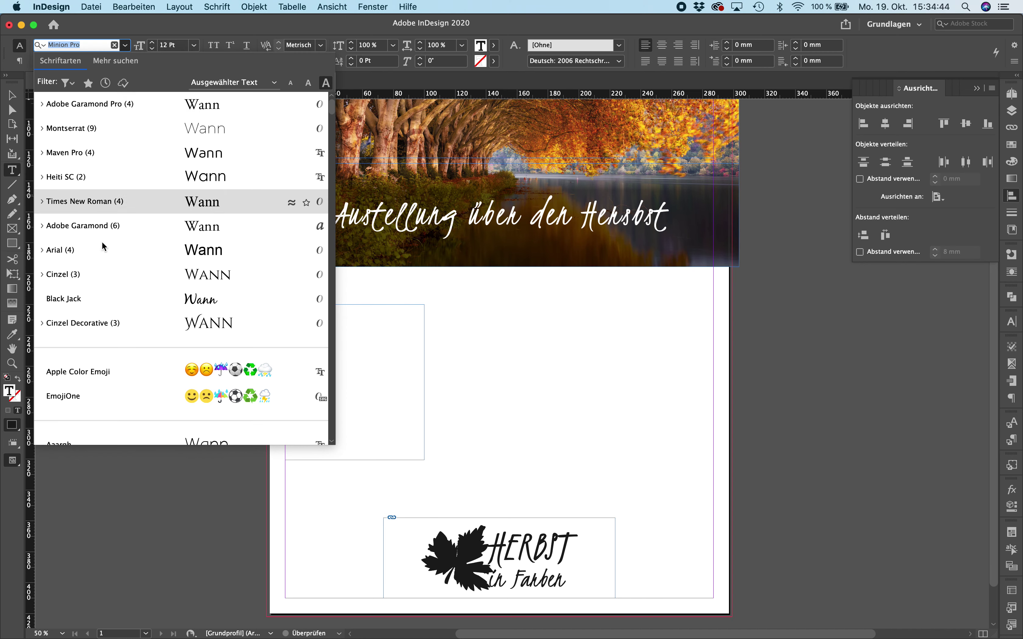
pyautogui.click(103, 309)
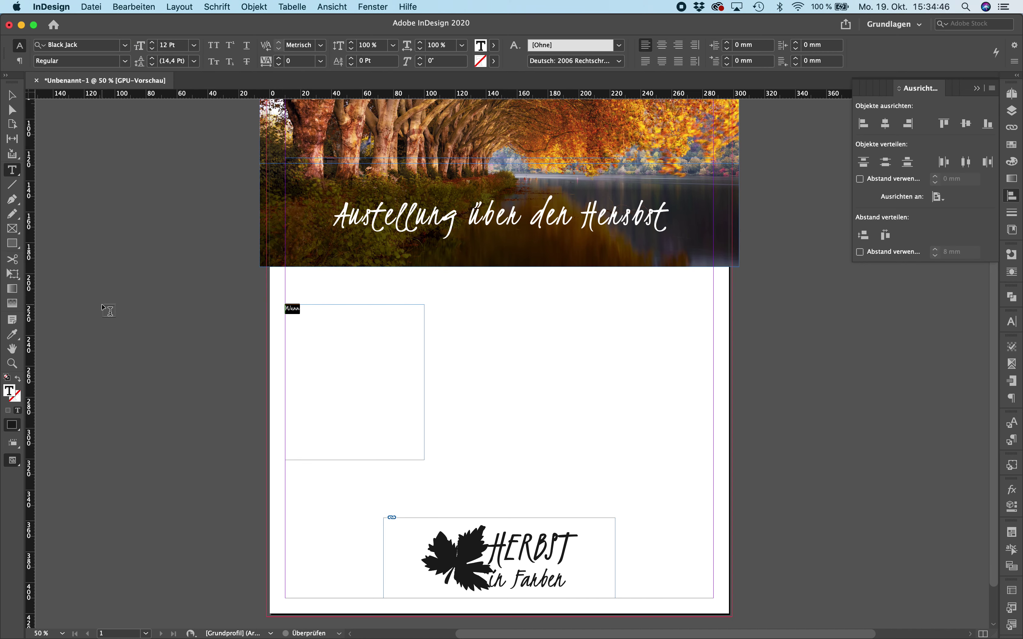
# Set the "Wann" text to 60 pt and centre it in its frame.
pyautogui.click(153, 42)
pyautogui.click(152, 43)
pyautogui.click(152, 43)
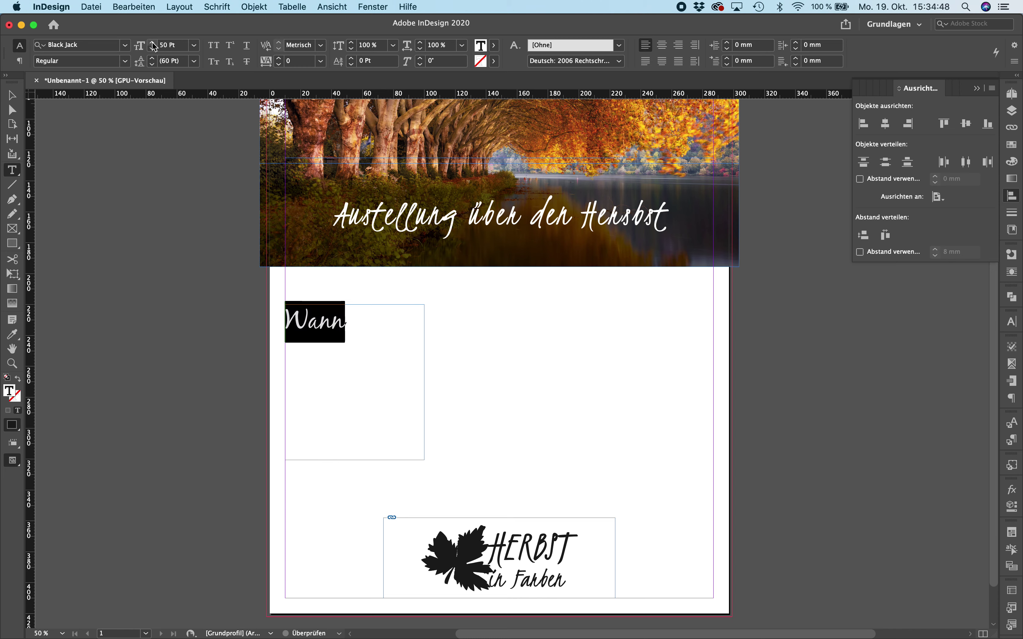
pyautogui.click(152, 43)
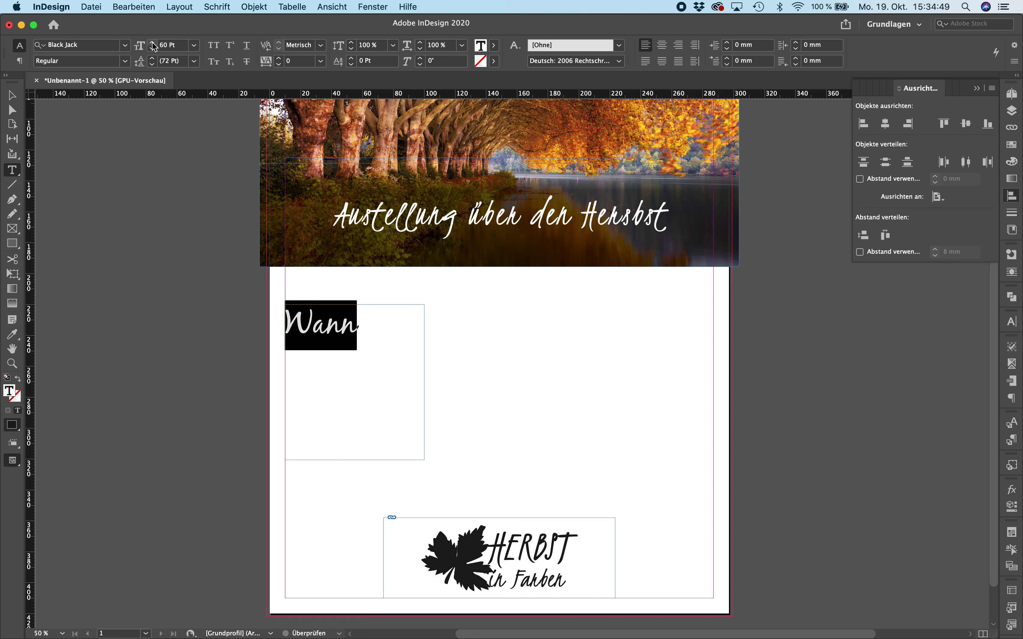
pyautogui.click(663, 44)
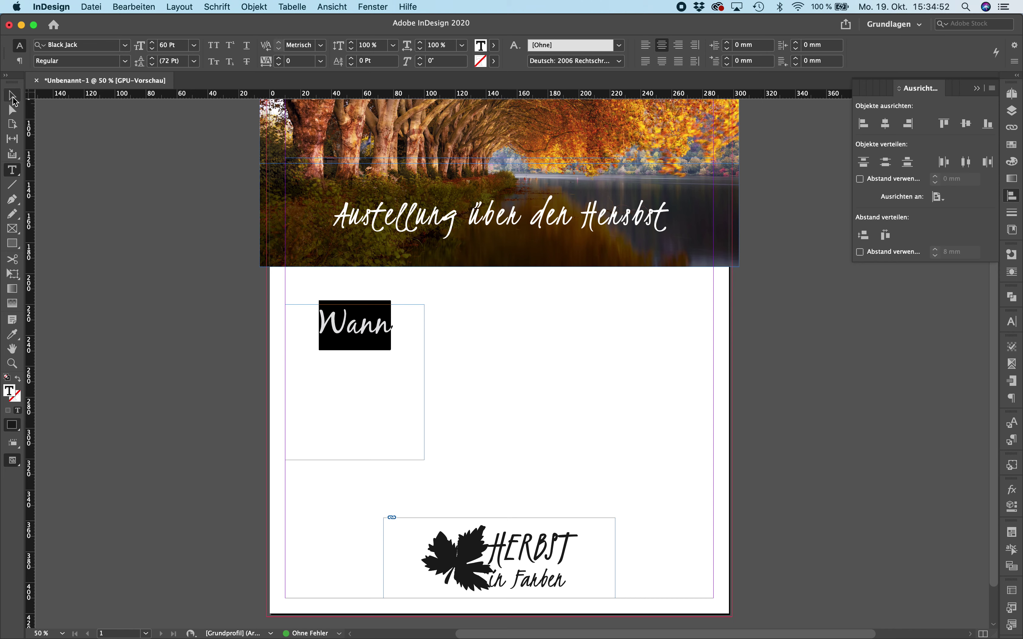
pyautogui.click(13, 96)
pyautogui.click(183, 270)
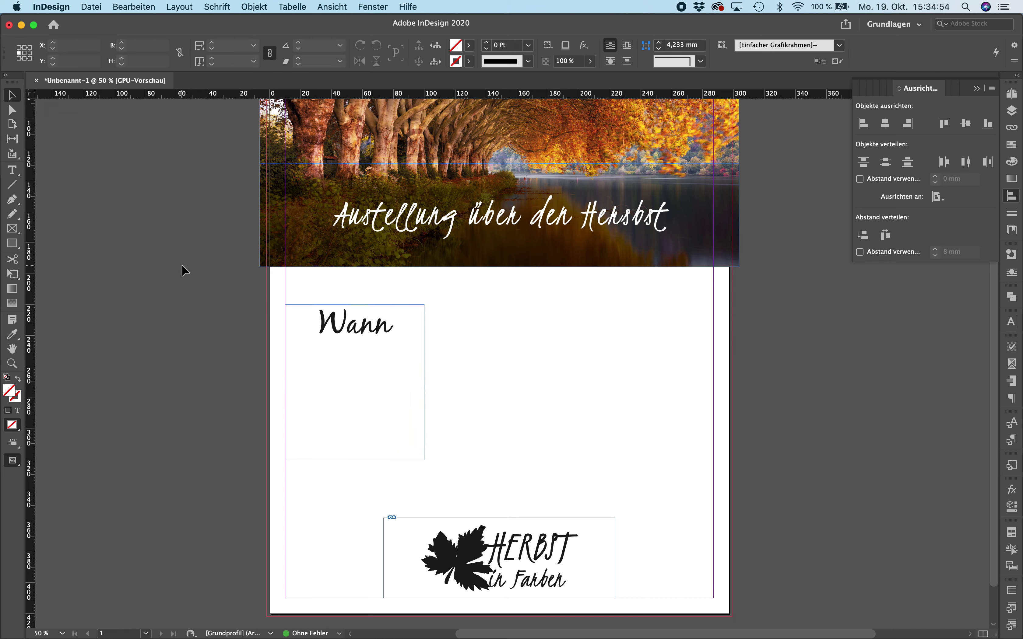
# Copy the "Wann" text frame and place the duplicate near the page's middle, slightly lower than the original, at X 88 mm.
pyautogui.click(371, 335)
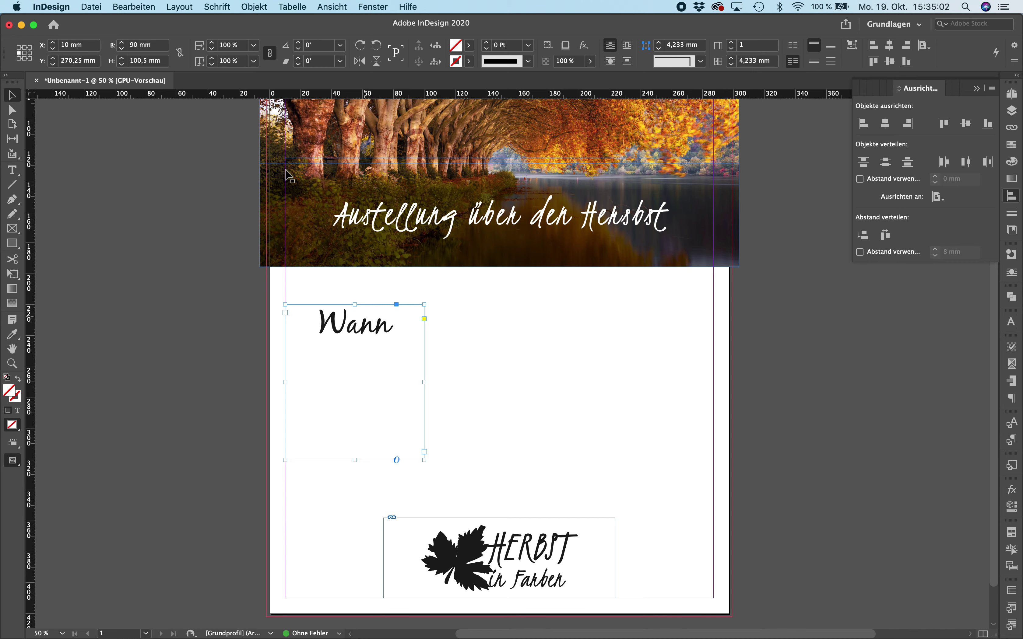
pyautogui.click(157, 8)
pyautogui.click(153, 63)
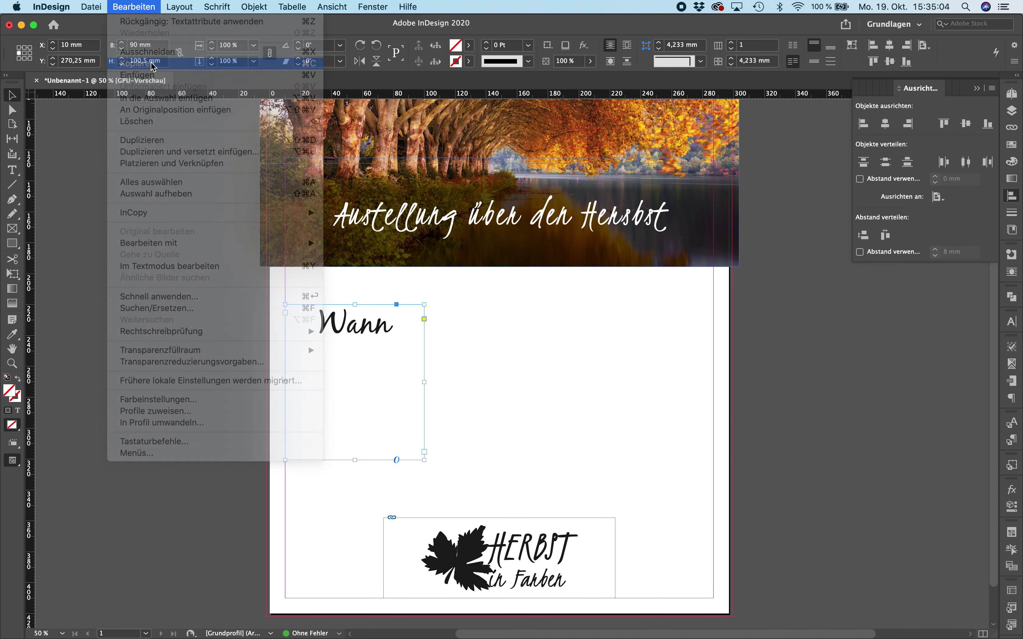
pyautogui.click(128, 7)
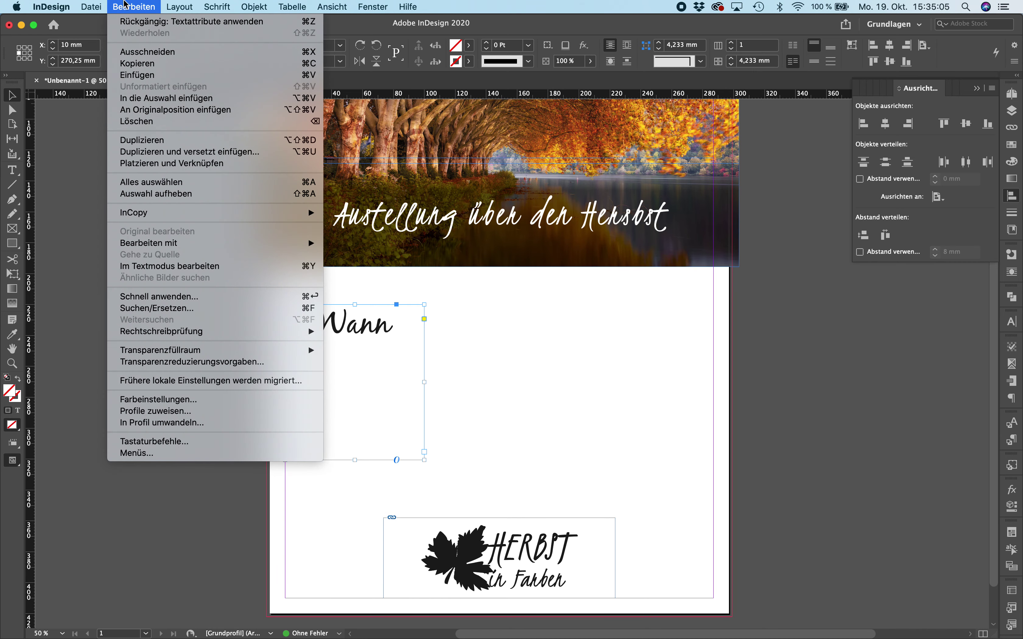
pyautogui.click(164, 75)
pyautogui.moveTo(534, 316); pyautogui.dragTo(497, 375)
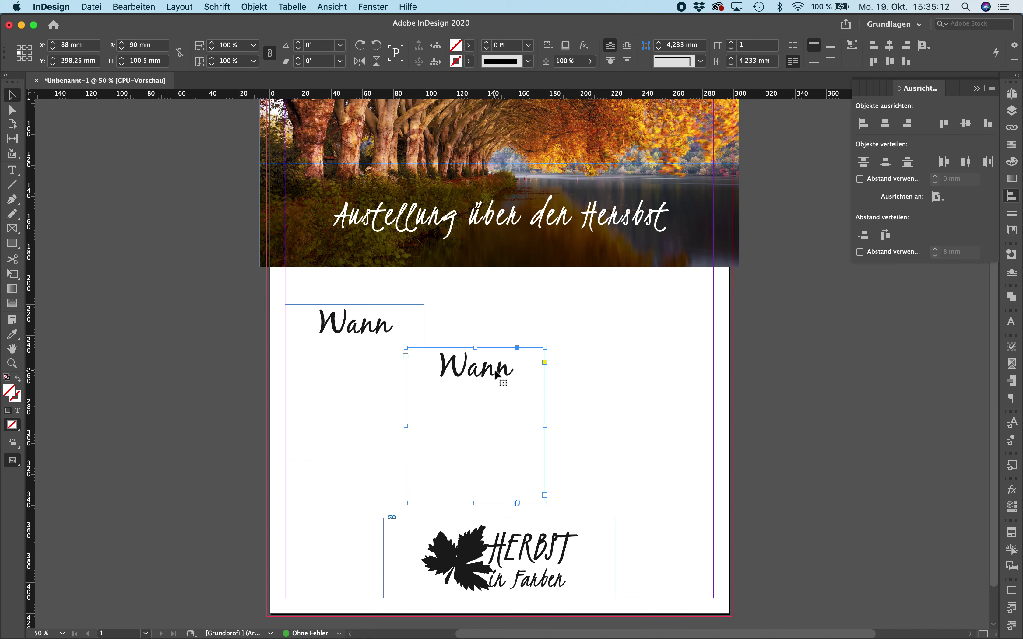
# Paste a third "Wann" frame against the page's right margin, and shift the middle frame to X 90.5 mm.
pyautogui.click(154, 6)
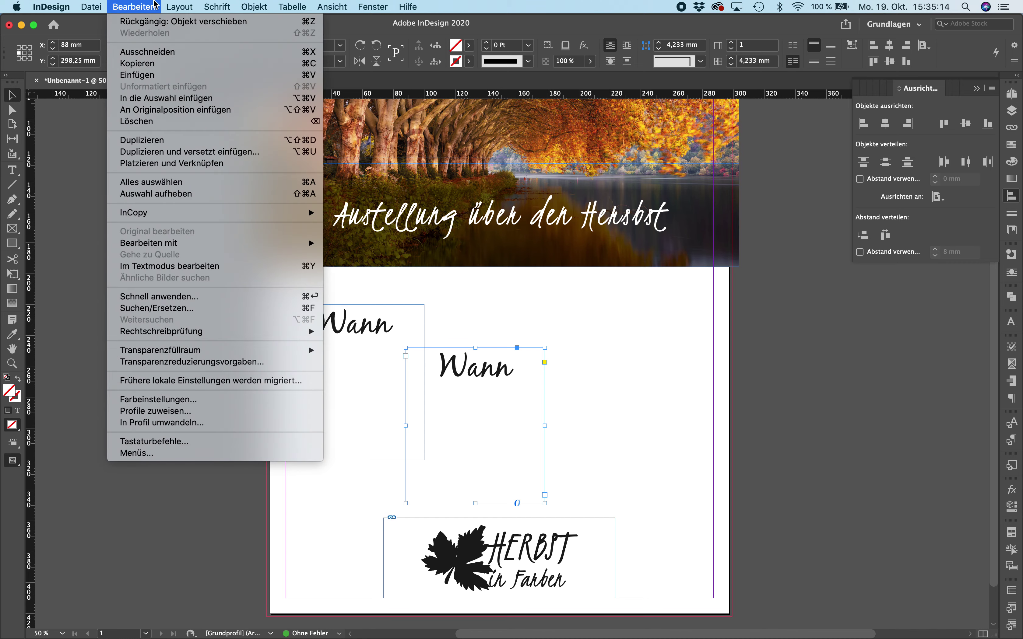
pyautogui.click(153, 75)
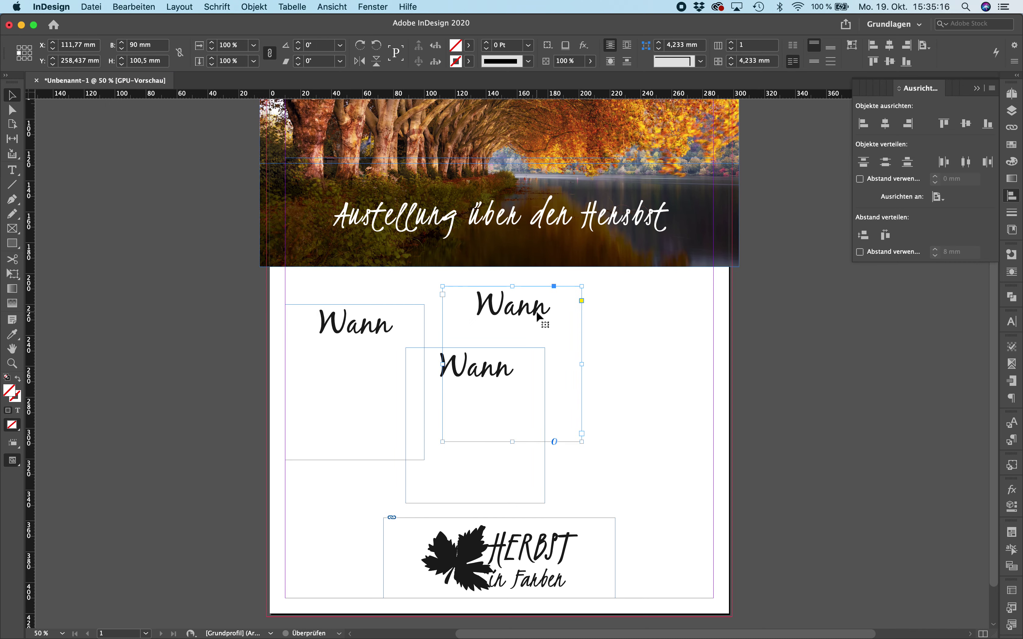
pyautogui.moveTo(570, 318); pyautogui.dragTo(701, 340)
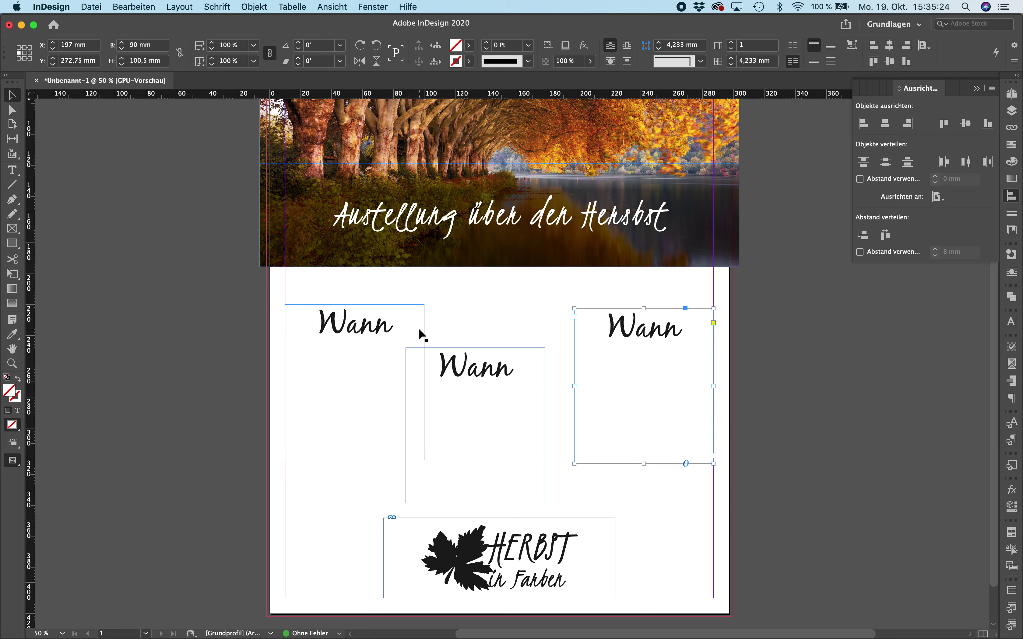
pyautogui.moveTo(469, 369)
pyautogui.mouseDown()
pyautogui.moveTo(501, 370)
pyautogui.moveTo(474, 372)
pyautogui.mouseUp()
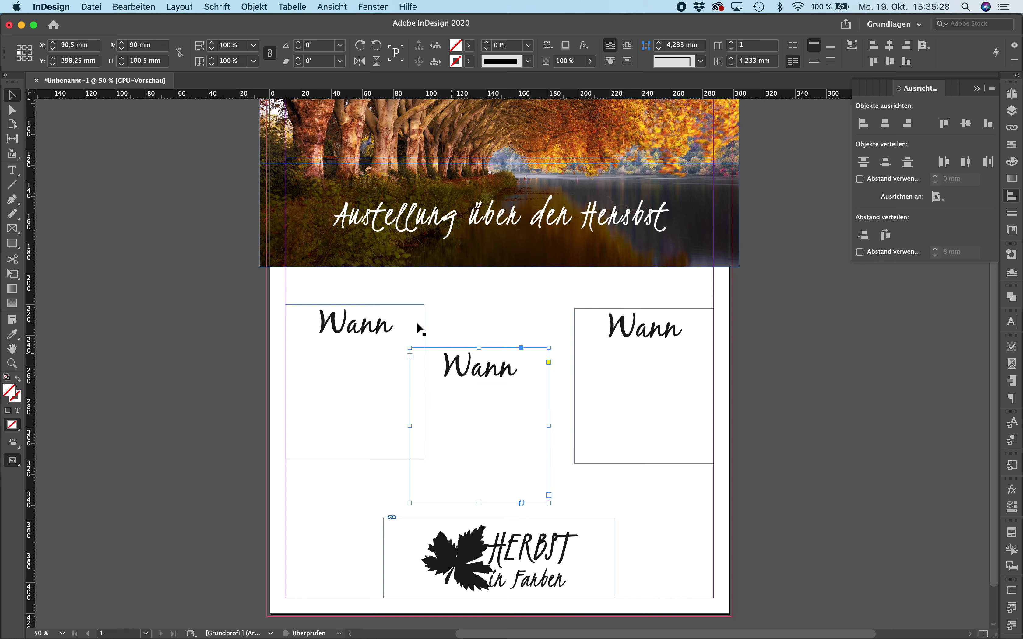
pyautogui.click(254, 315)
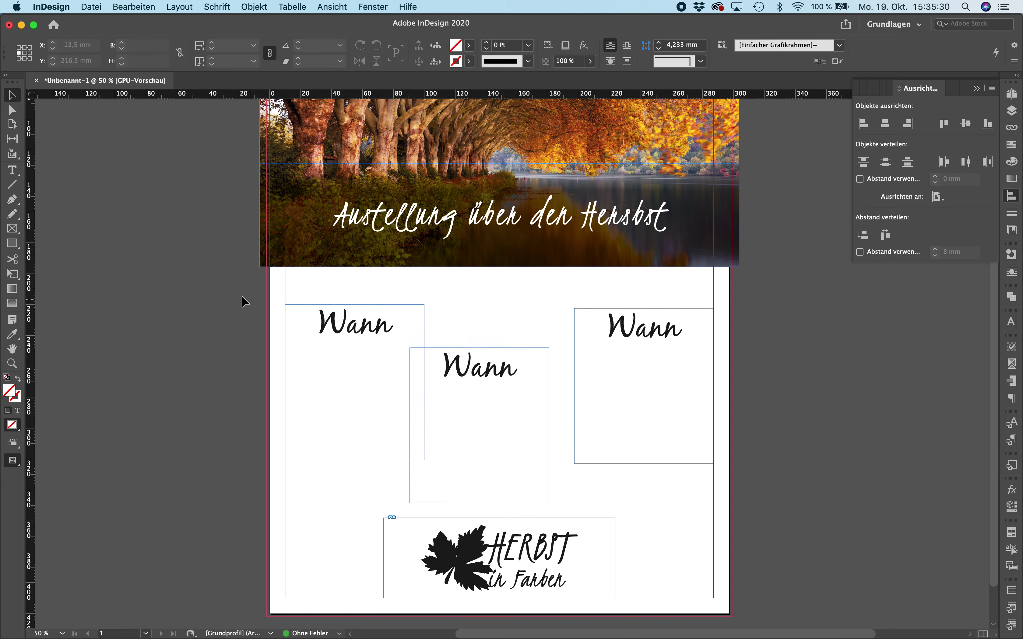
# Select the three "Wann" frames and set the alignment reference to the page margins (An Rändern ausrichten).
pyautogui.moveTo(238, 294); pyautogui.dragTo(693, 426)
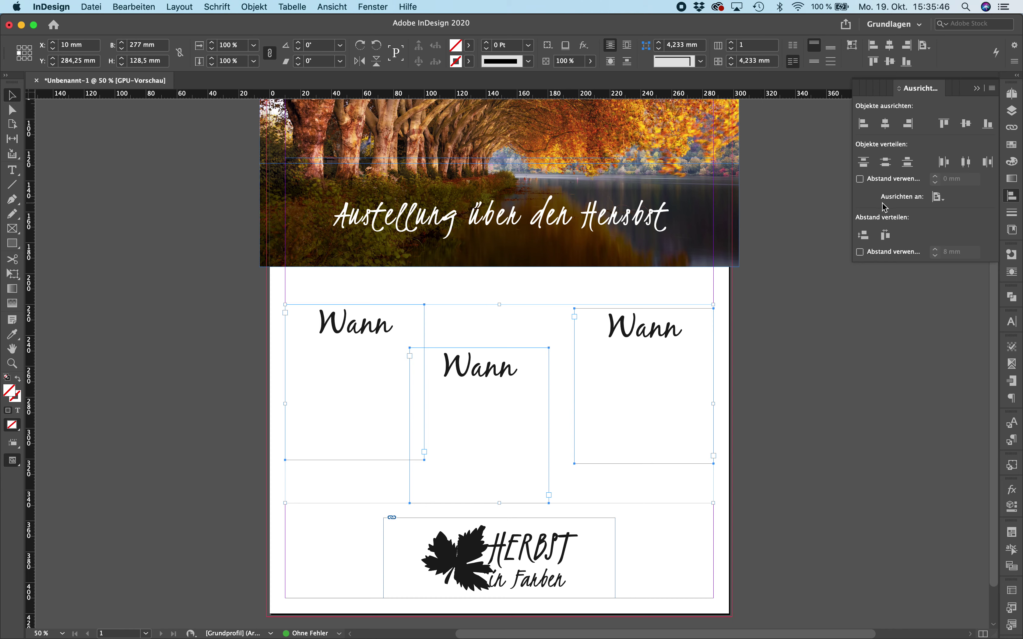
pyautogui.click(942, 197)
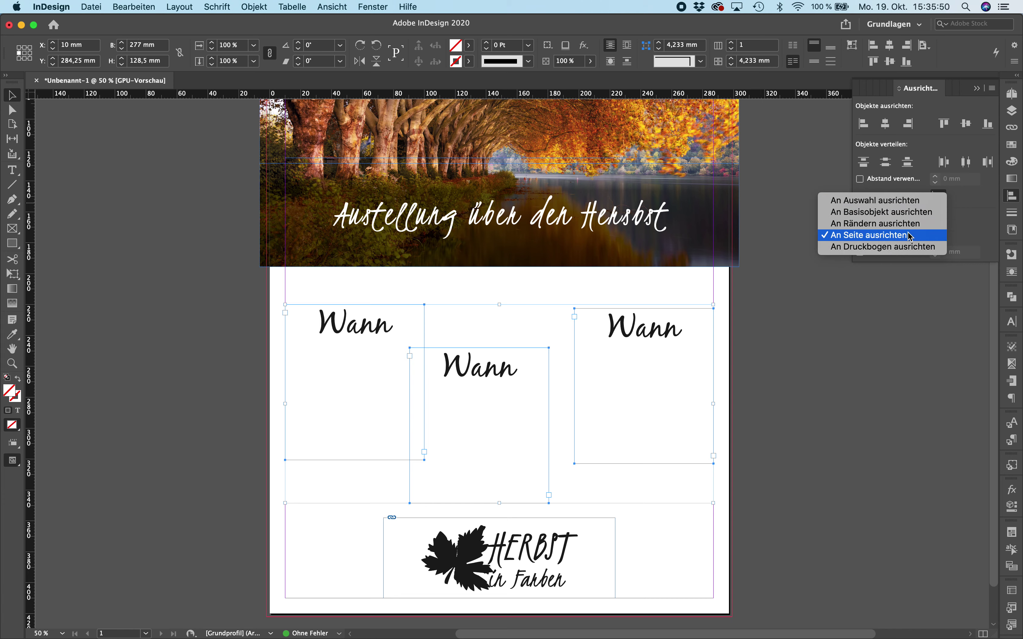
pyautogui.click(780, 318)
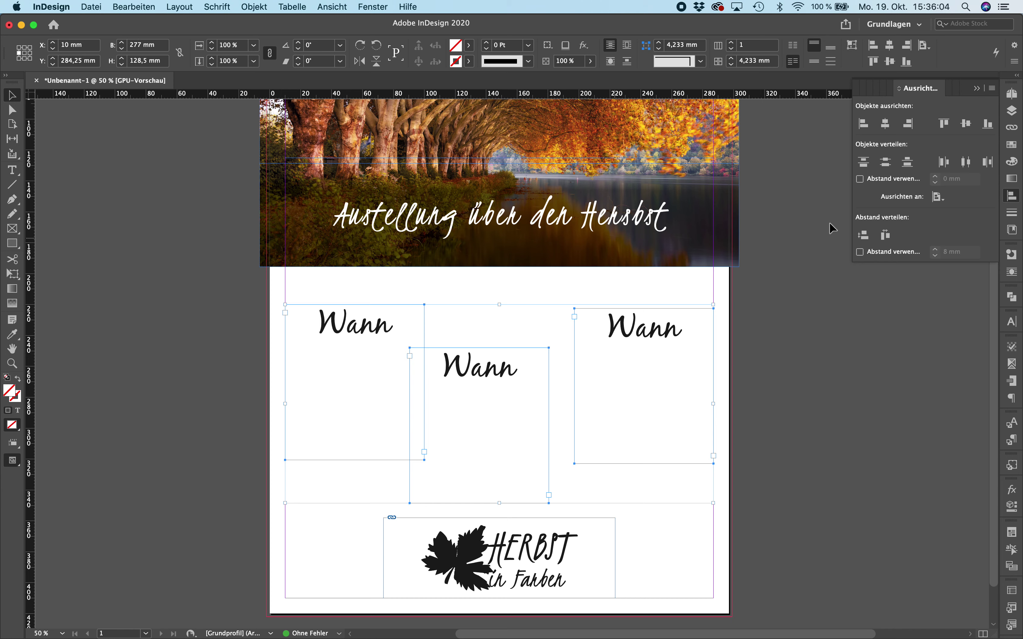
pyautogui.click(938, 198)
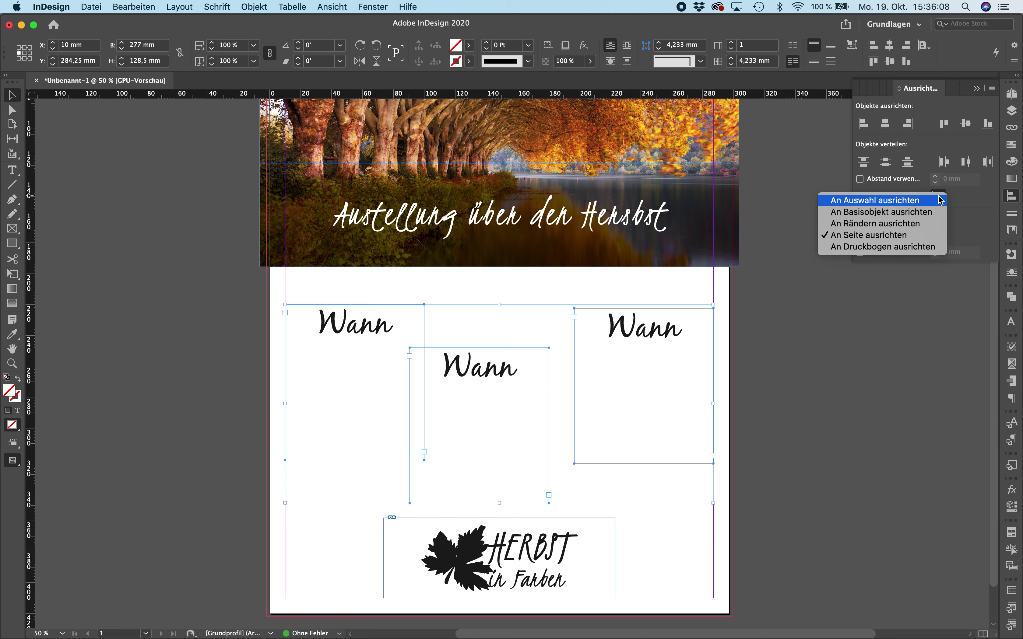
pyautogui.click(917, 231)
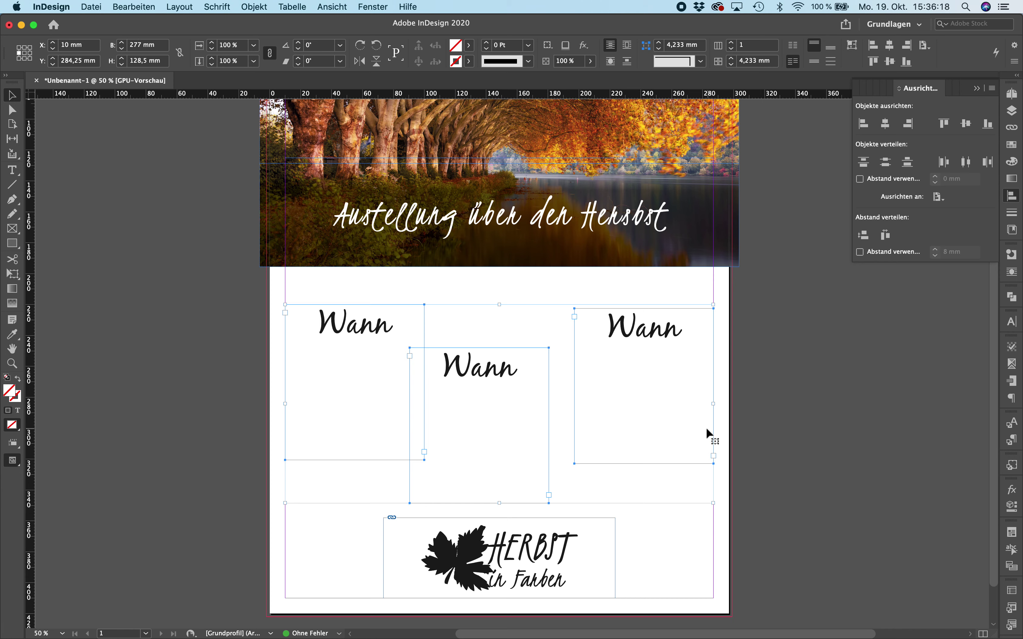
# Shift all three frames to the page's left edge, and move the two outer "Wann" frames inward, away from the page margins.
pyautogui.moveTo(676, 400); pyautogui.dragTo(660, 400)
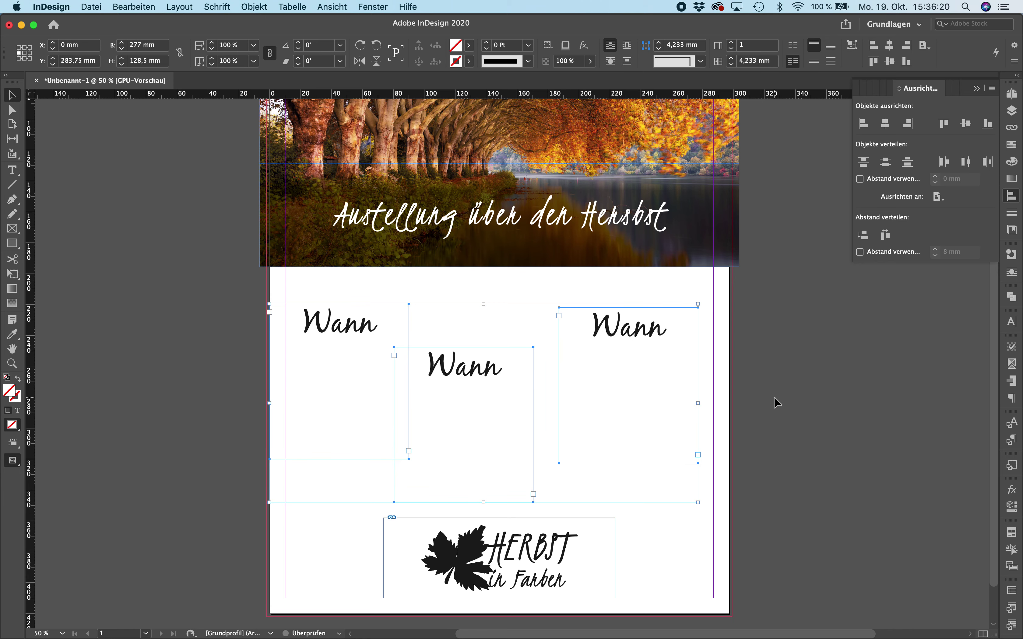
pyautogui.doubleClick(353, 354)
pyautogui.moveTo(353, 355); pyautogui.dragTo(380, 353)
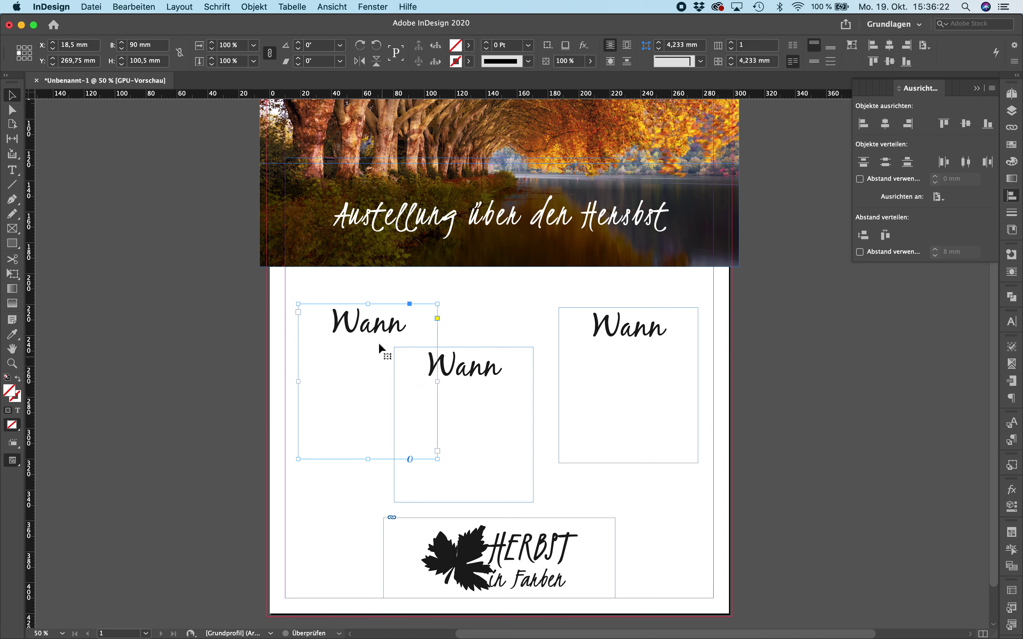
pyautogui.click(348, 289)
pyautogui.moveTo(609, 354); pyautogui.dragTo(584, 355)
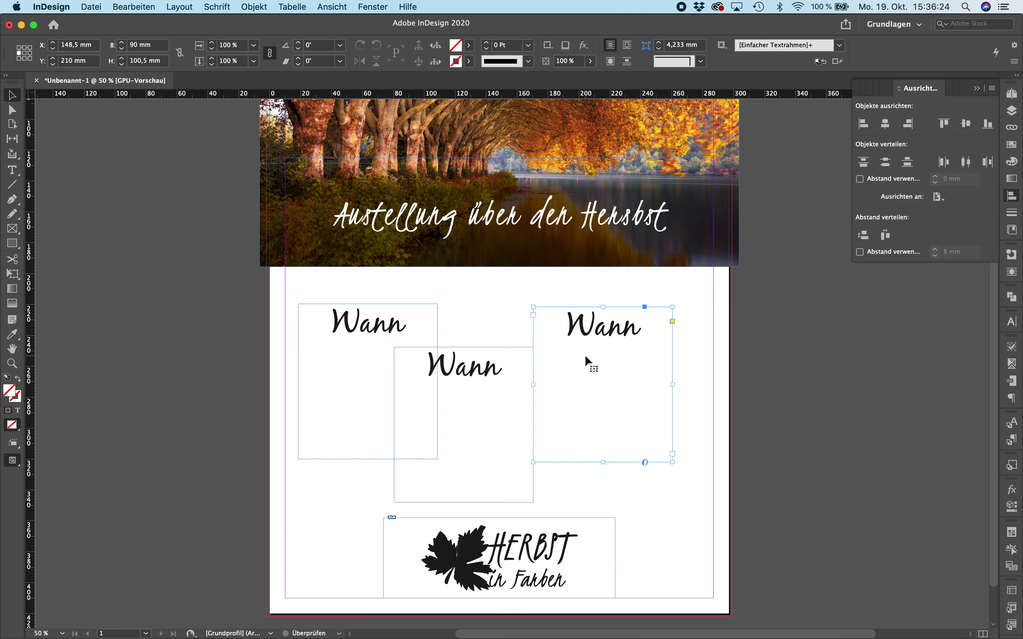
# Distribute the three "Wann" frames with equal horizontal spacing between the page margins.
pyautogui.moveTo(359, 292); pyautogui.dragTo(664, 446)
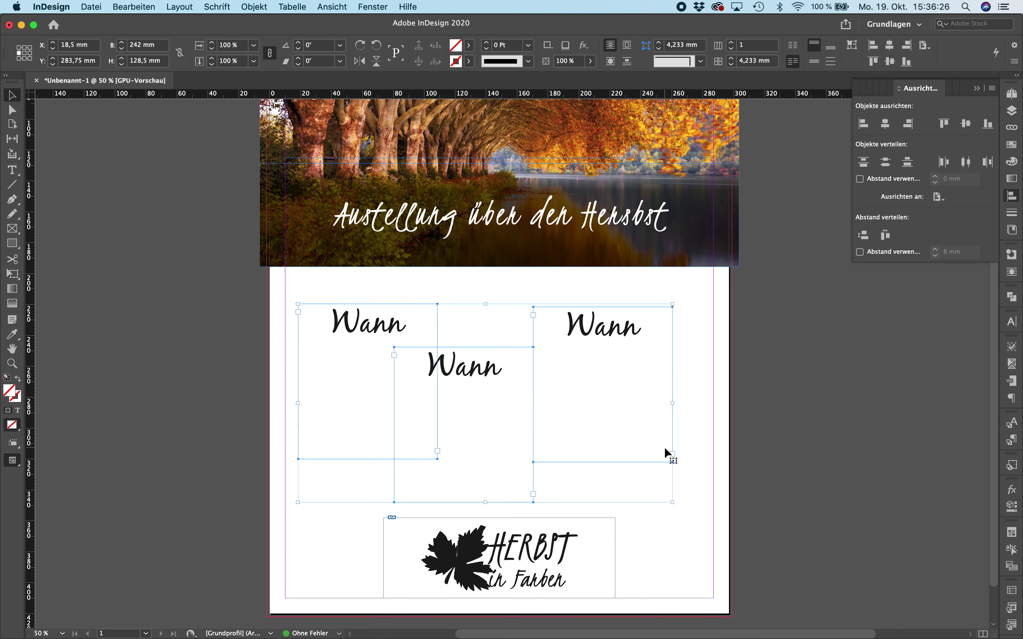
pyautogui.click(887, 236)
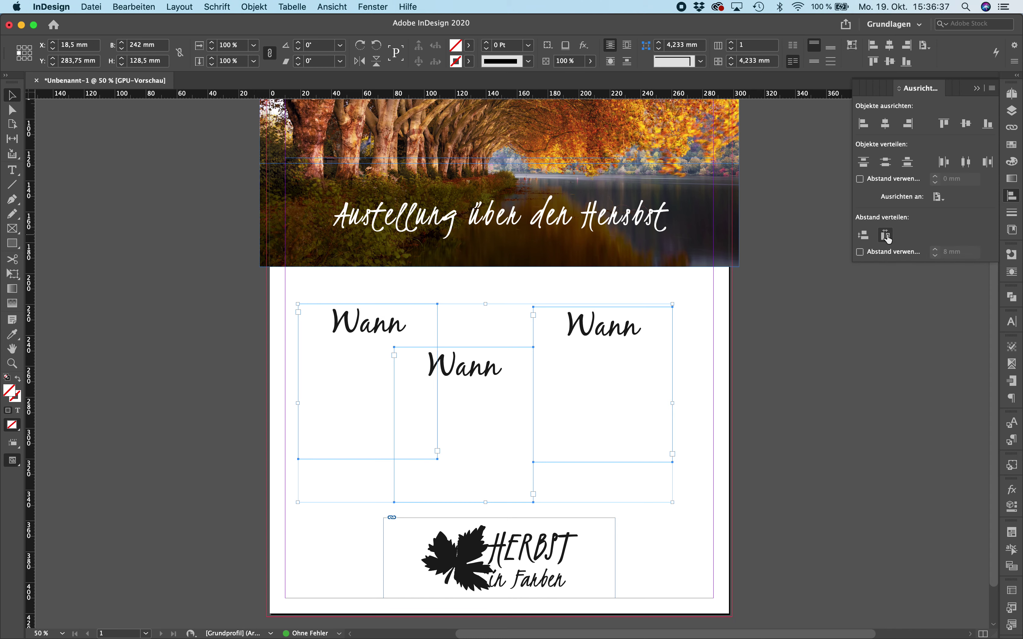
pyautogui.click(846, 364)
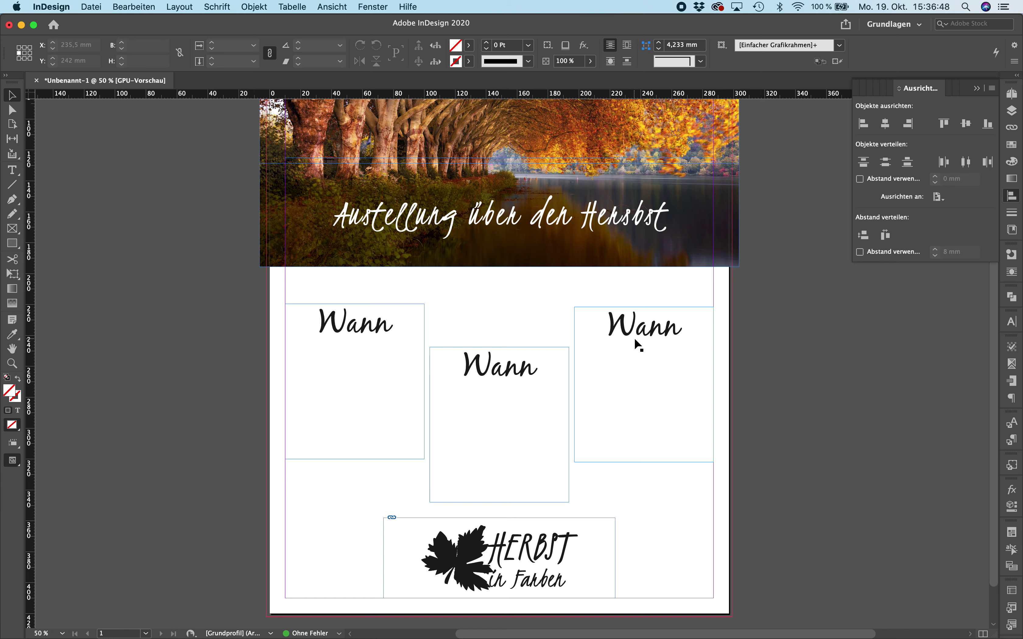
# Set the three selected frames' reference point to the top-left corner and the alignment reference to the selection (An Auswahl ausrichten).
pyautogui.moveTo(360, 290); pyautogui.dragTo(628, 421)
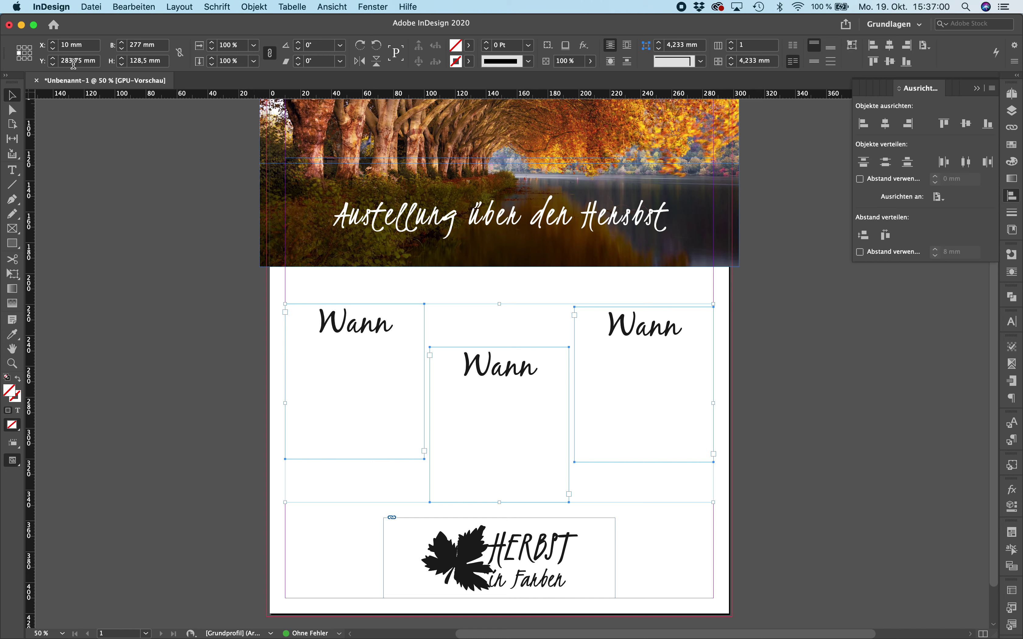
pyautogui.click(19, 49)
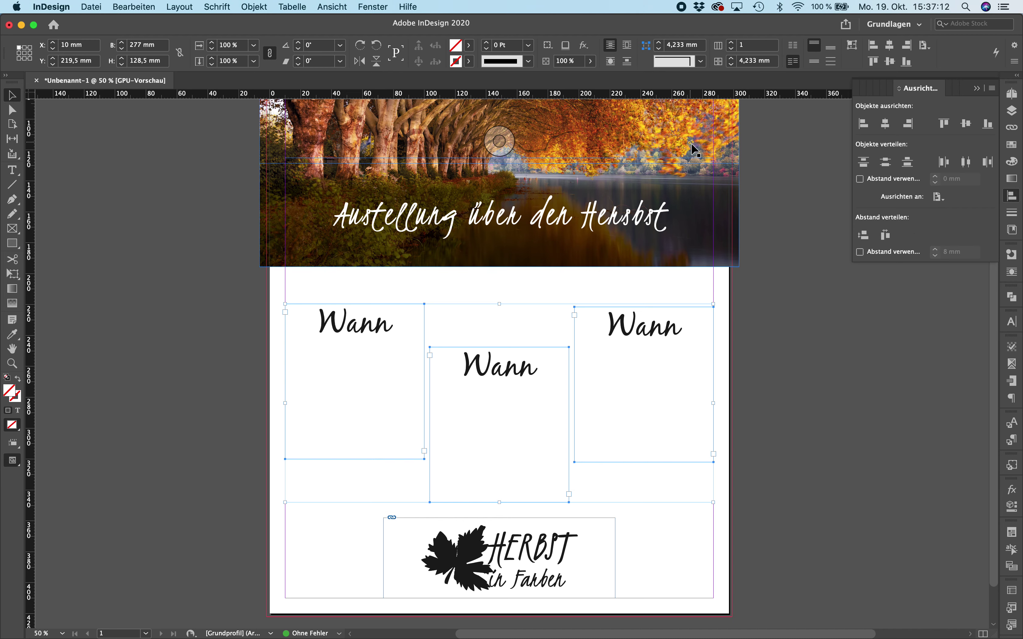
pyautogui.scroll(3, 693, 146)
pyautogui.scroll(3, 677, 132)
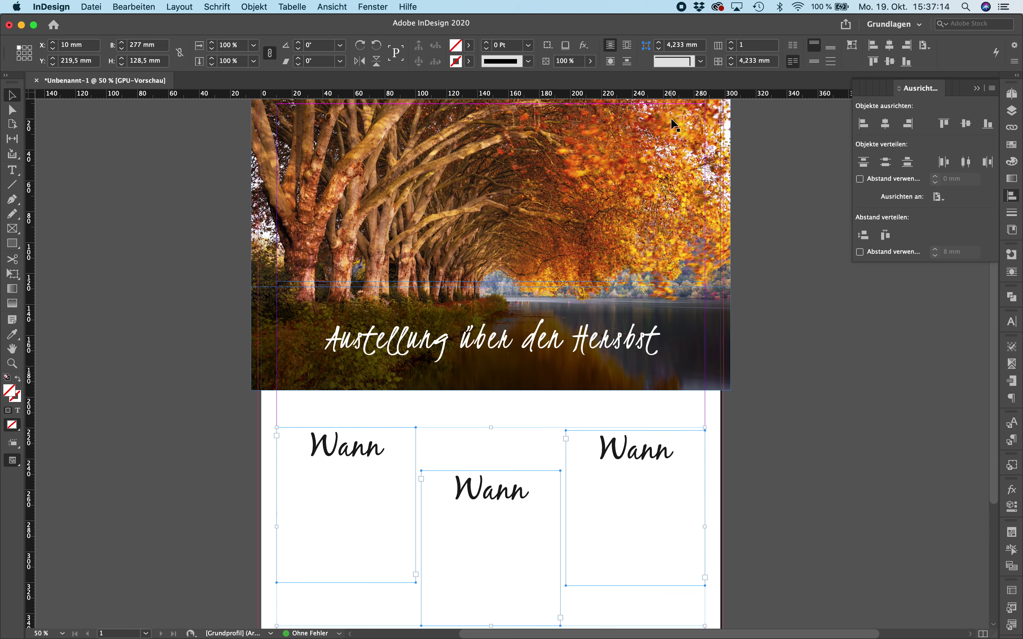
pyautogui.scroll(-5, 619, 111)
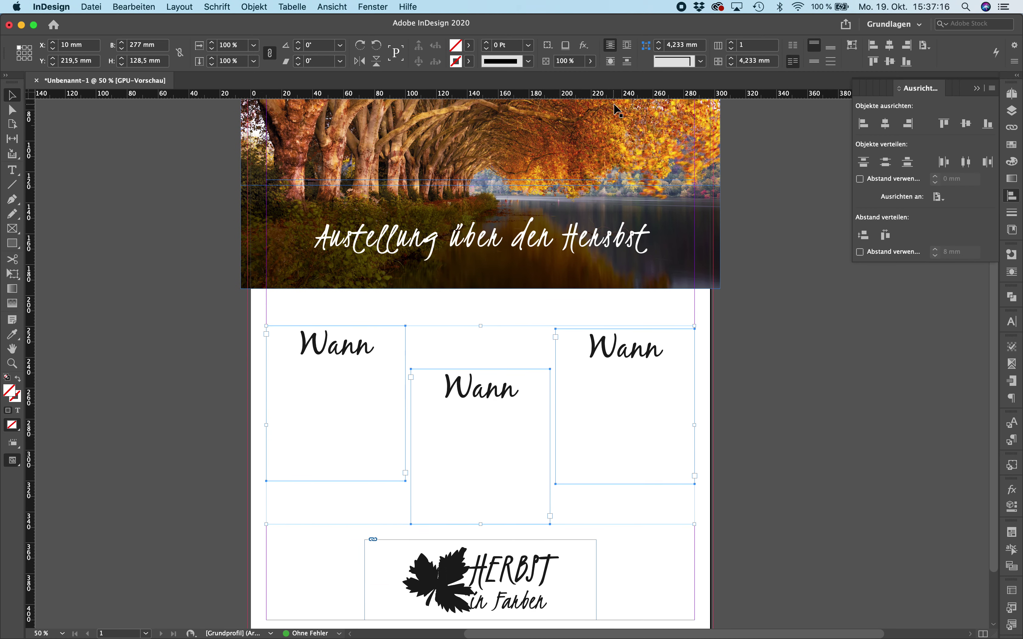
pyautogui.click(938, 197)
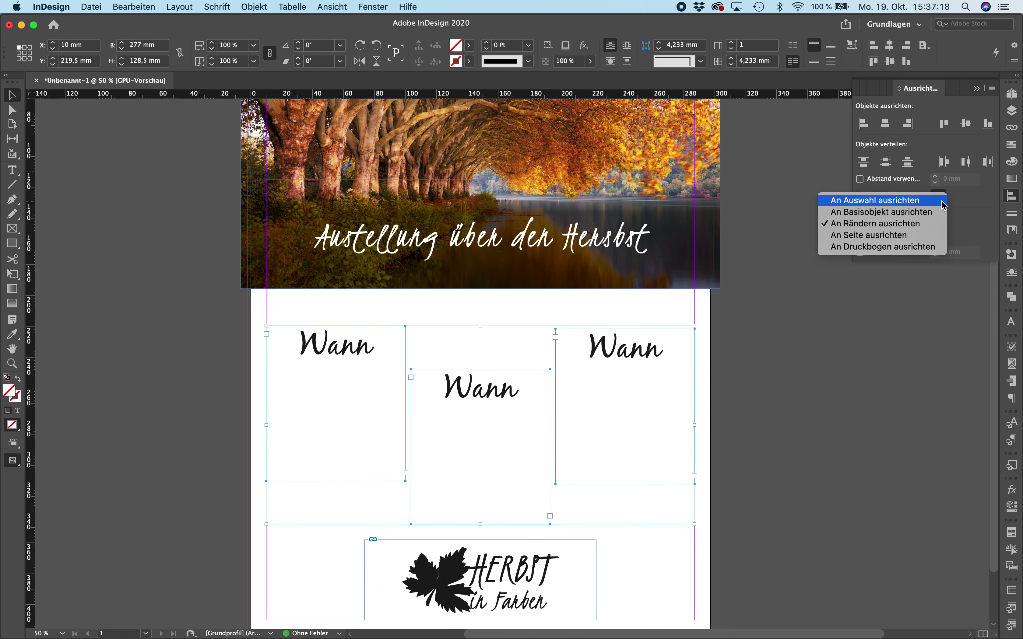
pyautogui.click(909, 202)
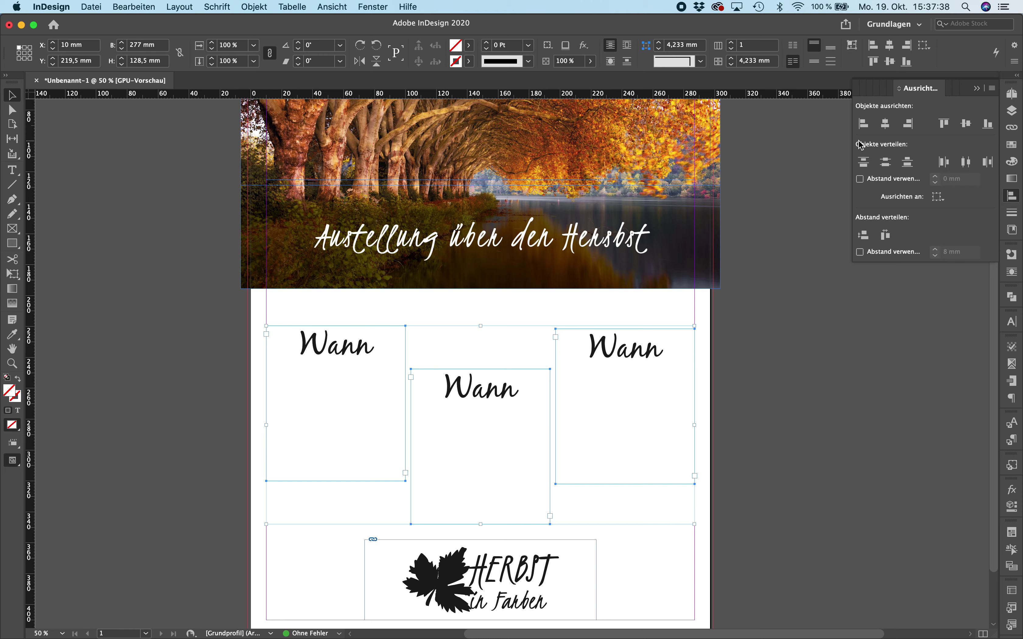
# Try aligning the three "Wann" frames by their top edges, and undo the alignment.
pyautogui.click(945, 125)
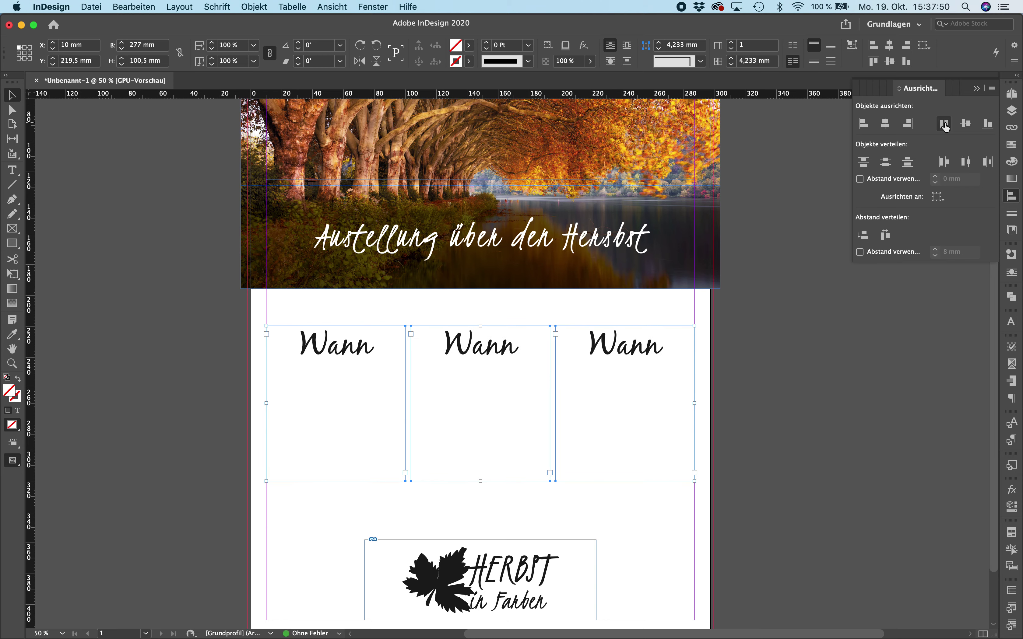
pyautogui.click(895, 334)
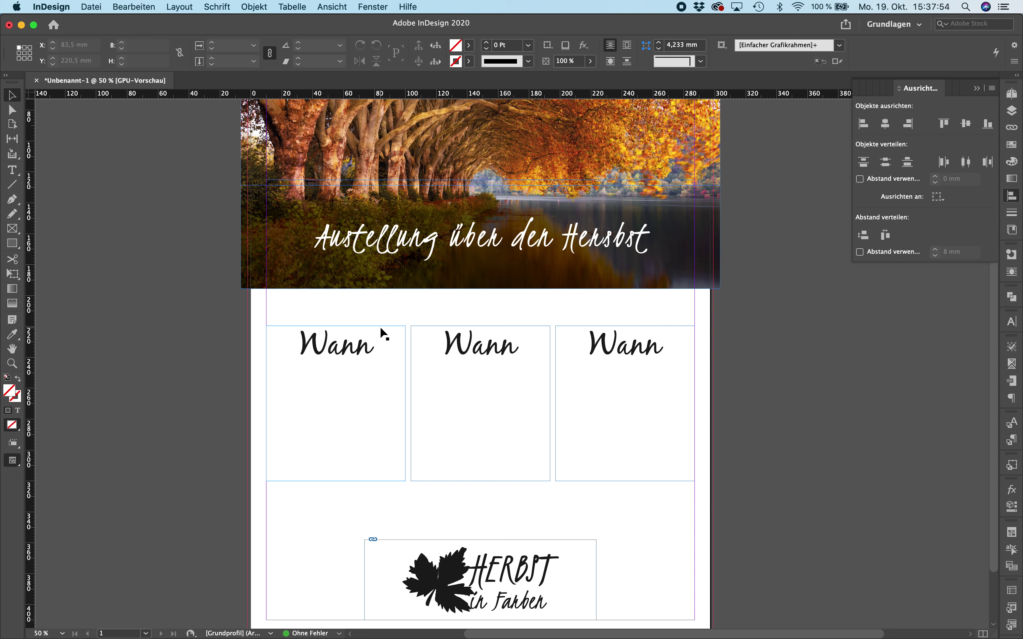
pyautogui.press('super+z')
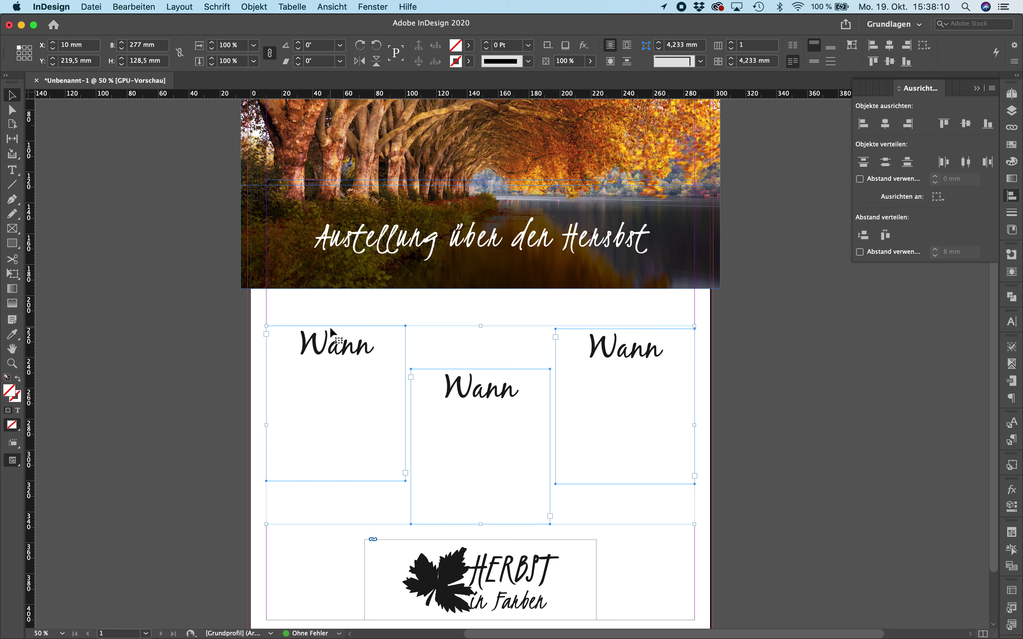
# Move the left "Wann" frame up to Y 212 mm, offsetting it from the other two frames.
pyautogui.click(217, 338)
pyautogui.click(330, 360)
pyautogui.moveTo(330, 360); pyautogui.dragTo(330, 349)
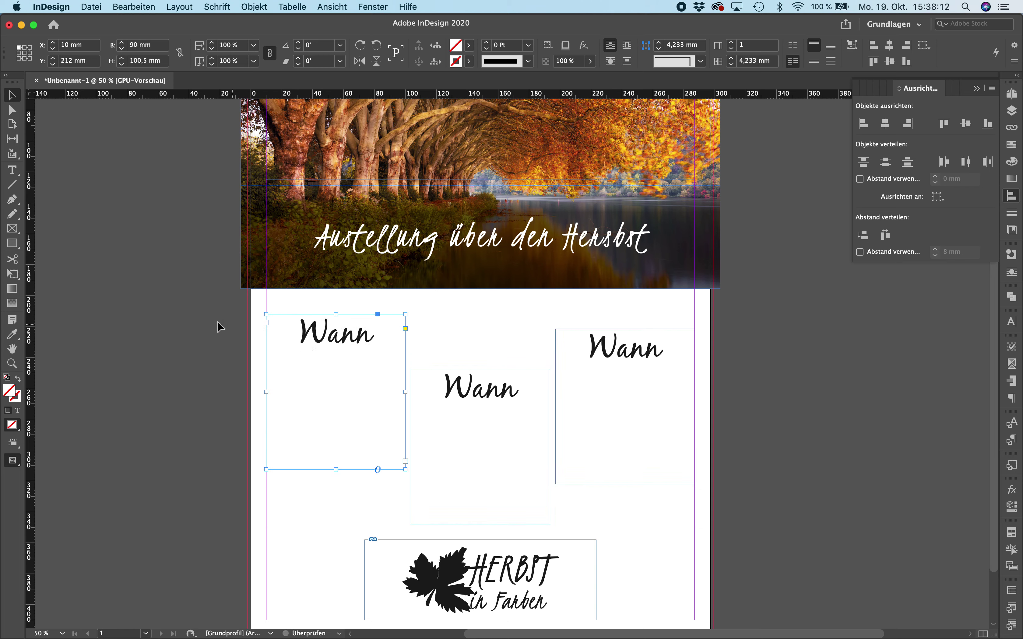
# Align the top edges of the three "Wann" frames, using the right frame as the key object.
pyautogui.moveTo(207, 315); pyautogui.dragTo(624, 436)
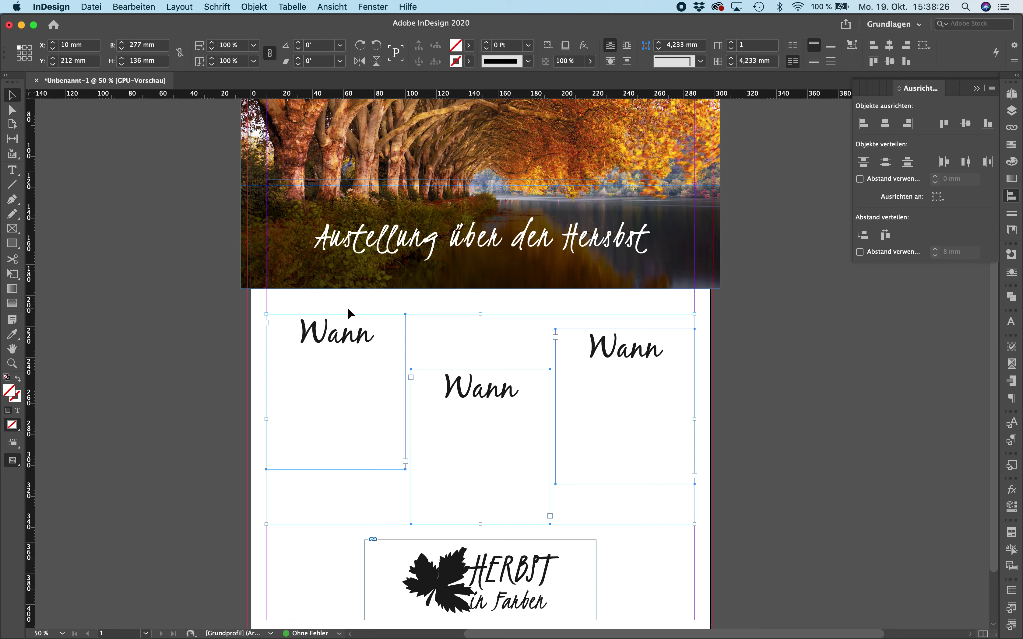
pyautogui.click(192, 365)
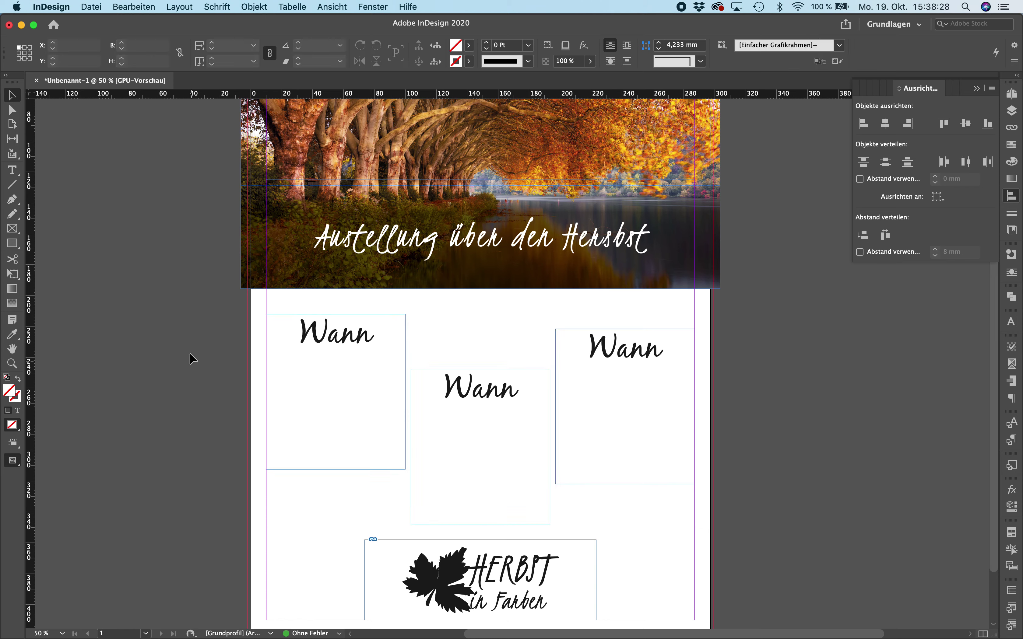
pyautogui.moveTo(237, 328); pyautogui.dragTo(663, 456)
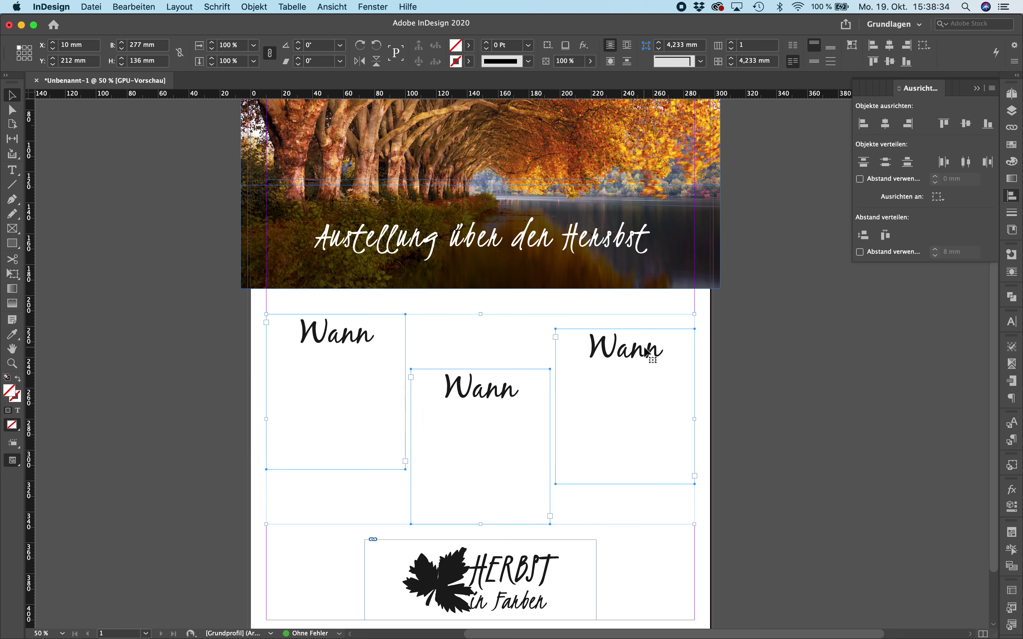
pyautogui.click(632, 354)
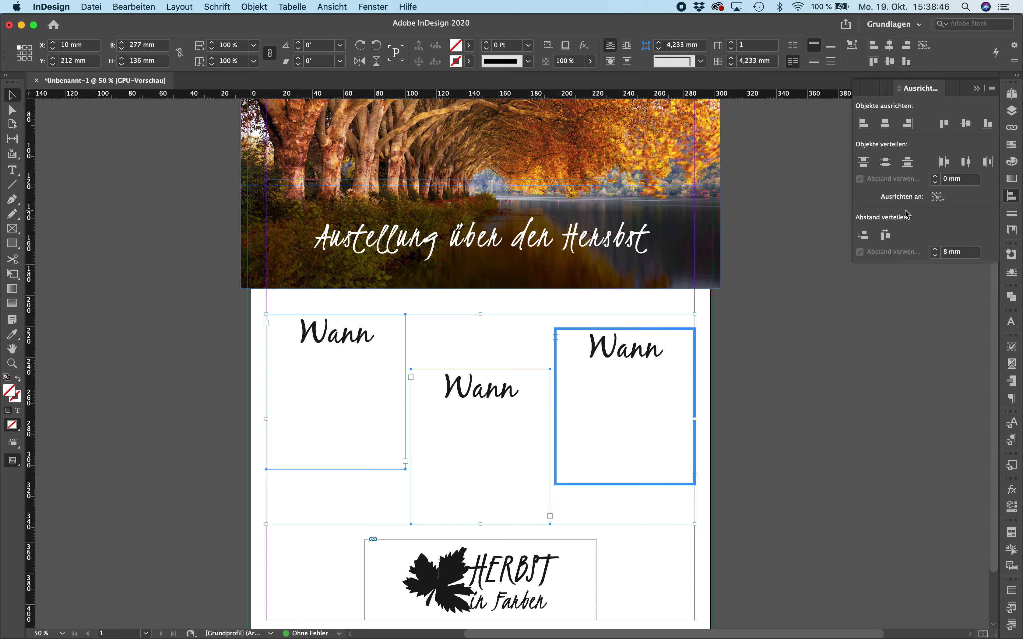
pyautogui.click(947, 129)
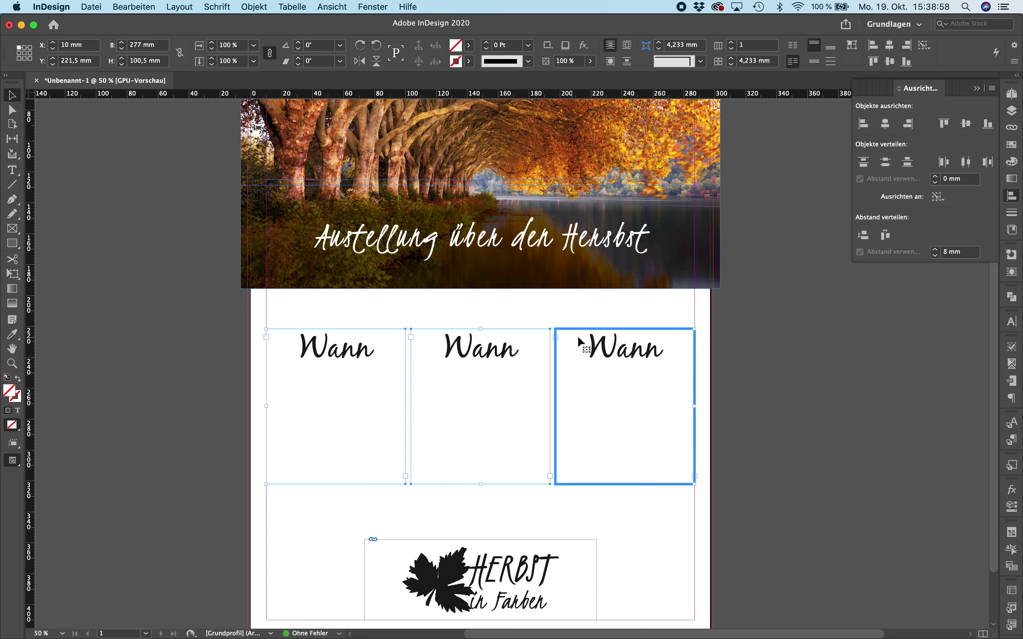
pyautogui.click(804, 369)
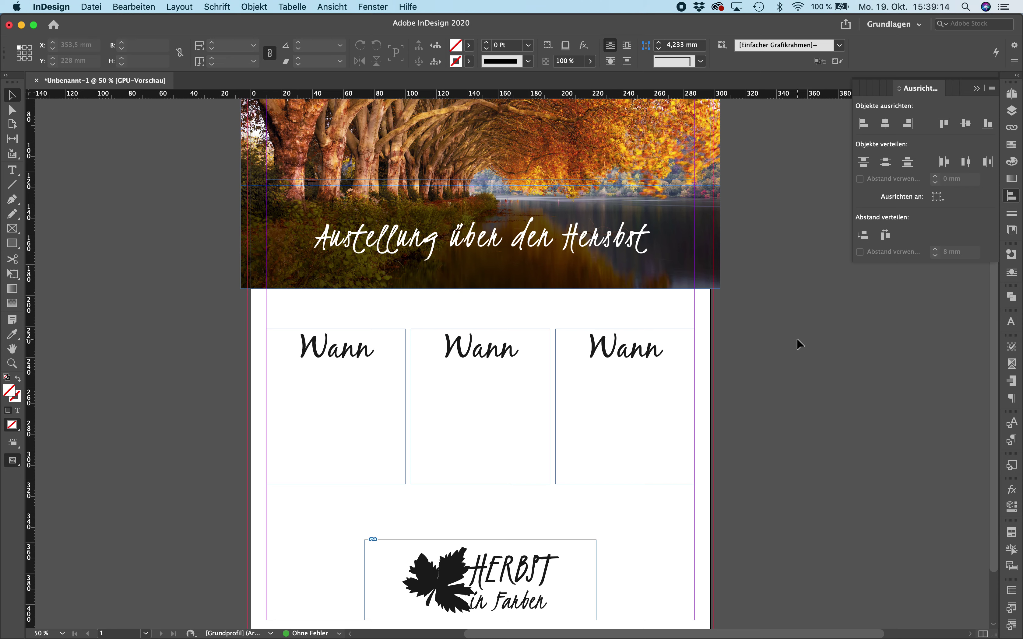
# Show the poster in preview mode and replace the middle heading with "Wo?".
pyautogui.press('super+minus')
pyautogui.press('w')
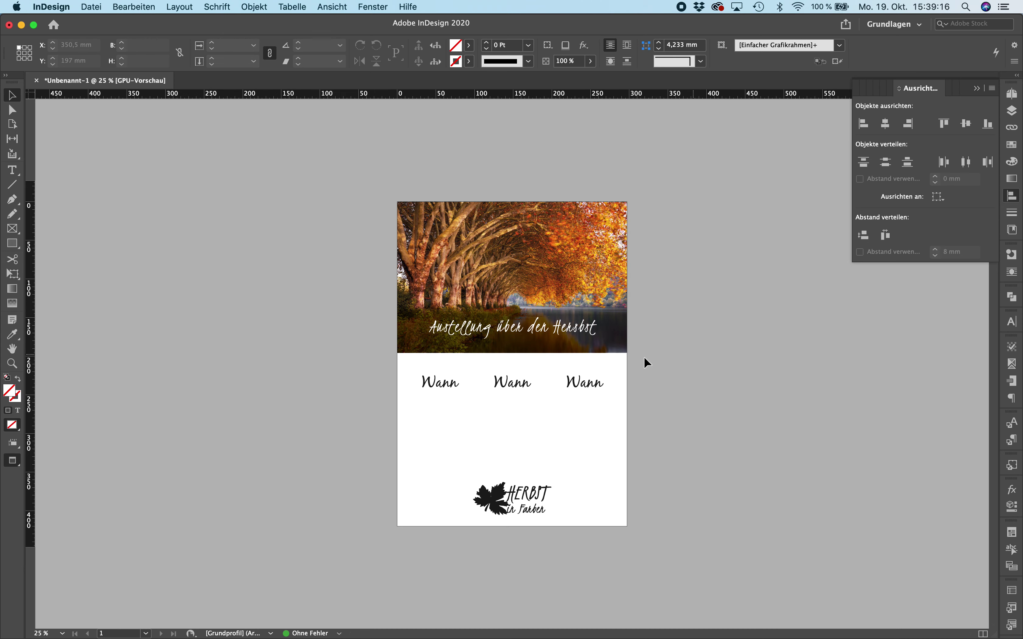
pyautogui.doubleClick(503, 379)
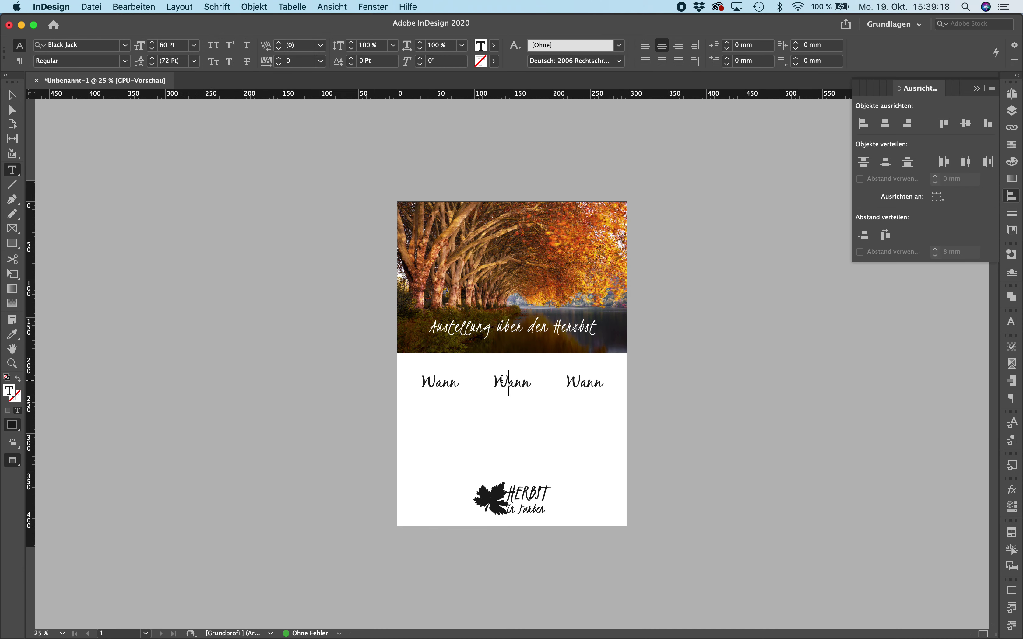
pyautogui.press('super+a')
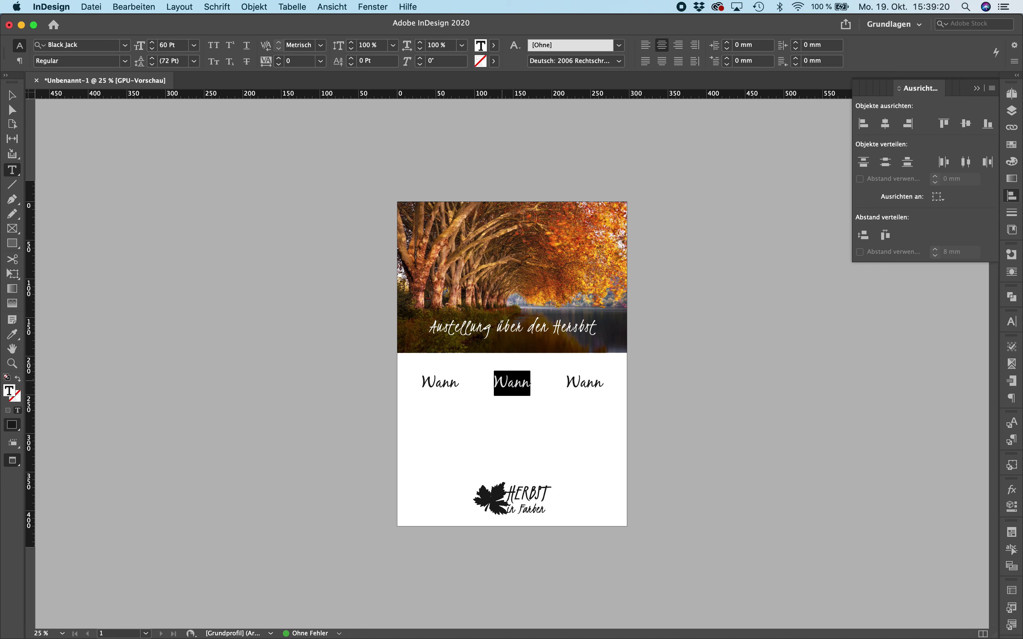
pyautogui.write('Wo?')
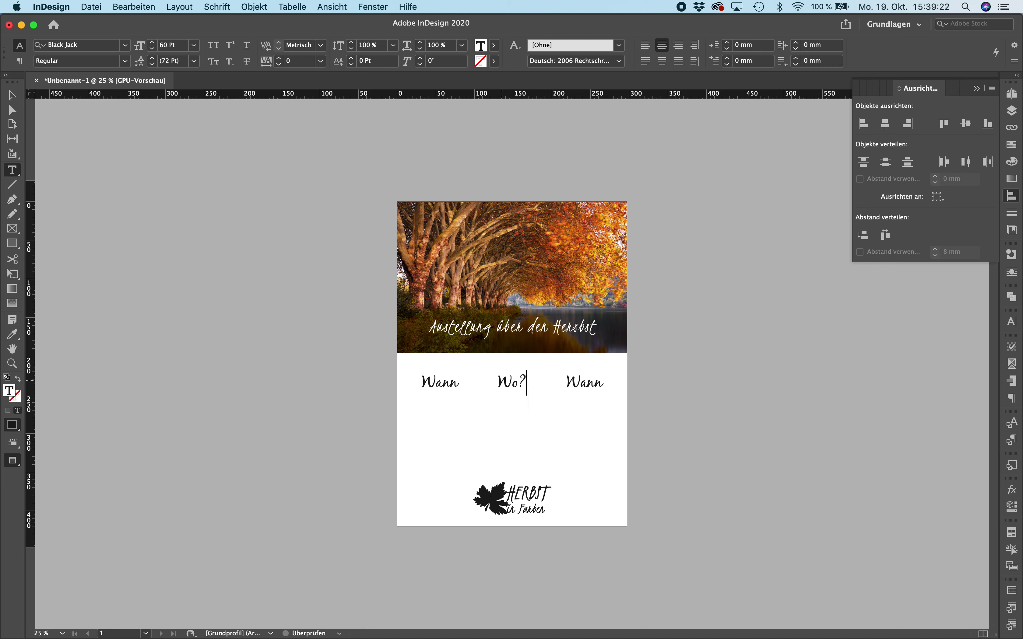
# Replace the right heading with "Warum?" and add a question mark to the left "Wann" heading.
pyautogui.doubleClick(588, 377)
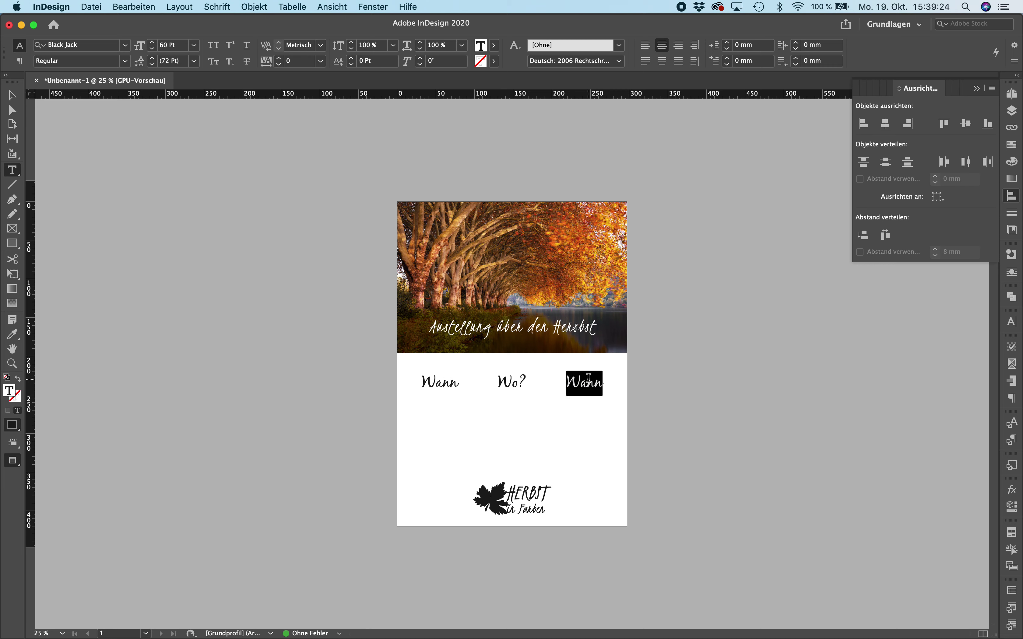
pyautogui.write('Warum?')
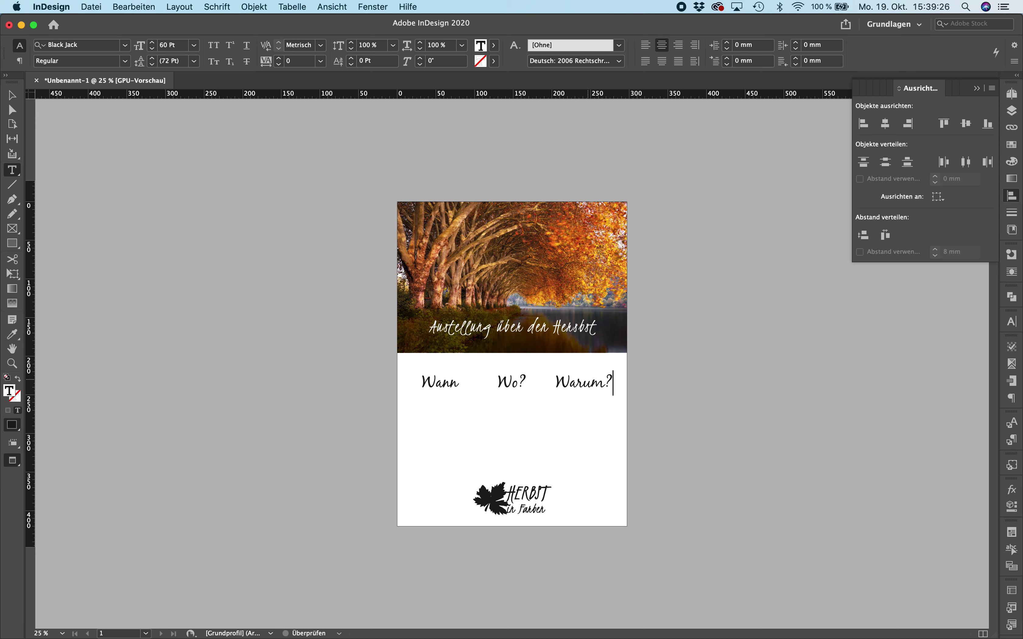
pyautogui.click(460, 382)
pyautogui.write('?')
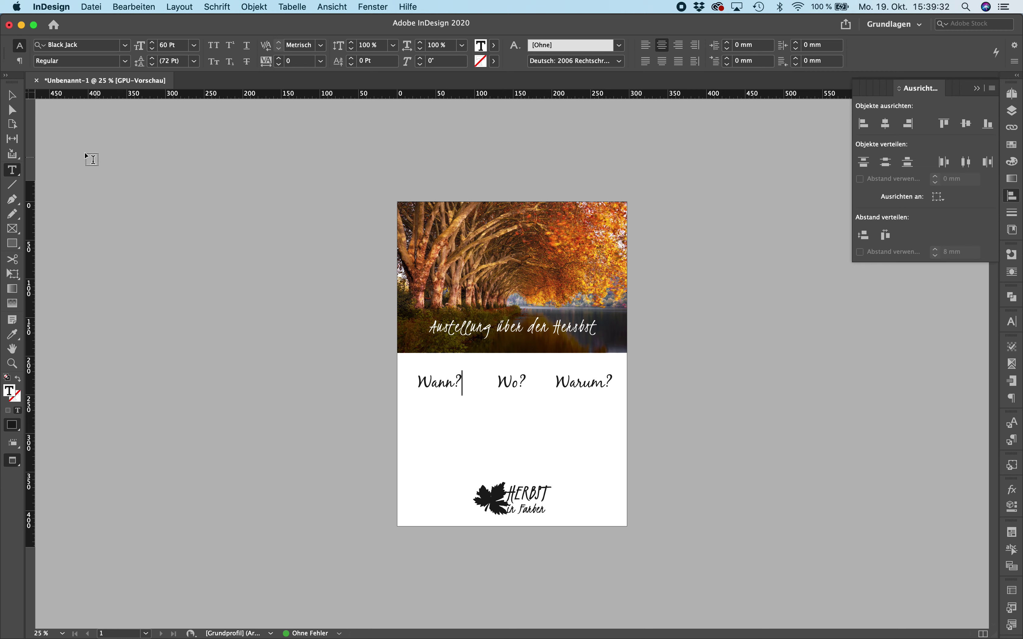
pyautogui.click(12, 95)
pyautogui.click(253, 225)
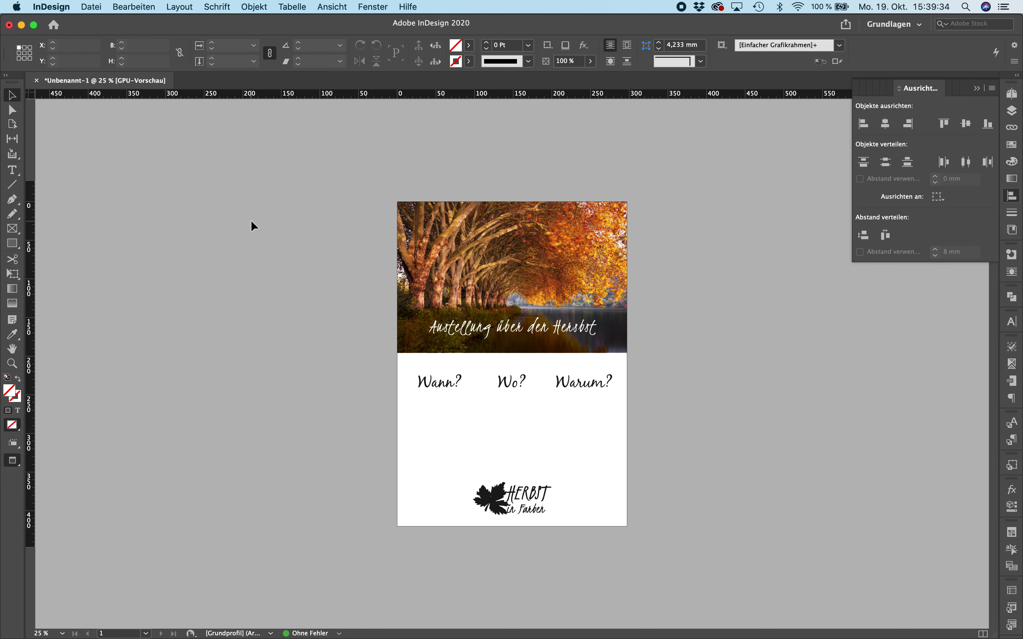
pyautogui.press('super+minus')
pyautogui.press('super+5')
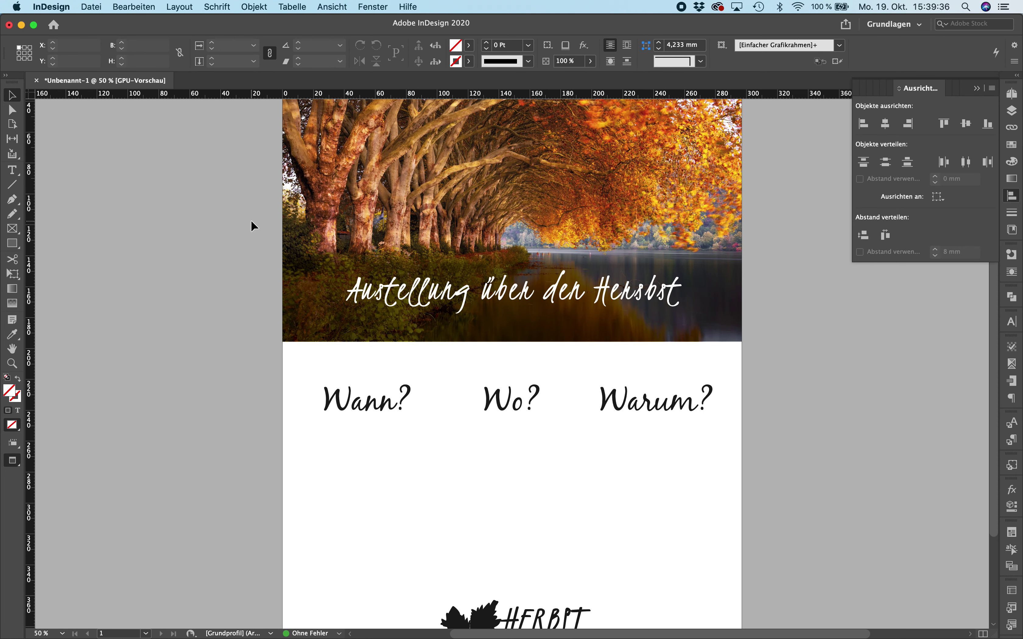
pyautogui.press('super+minus')
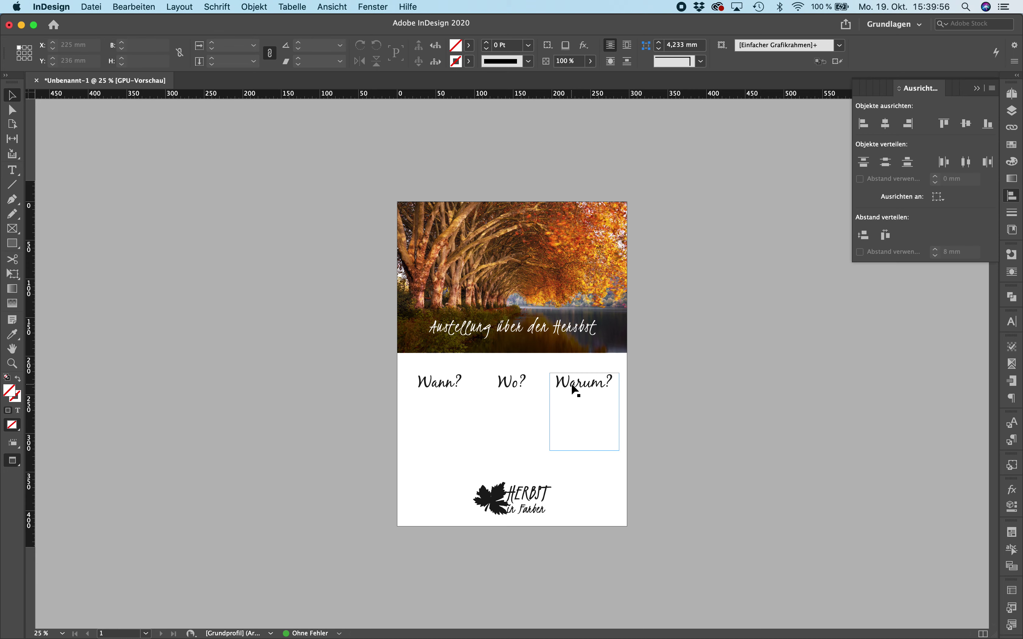
pyautogui.press('super+plus')
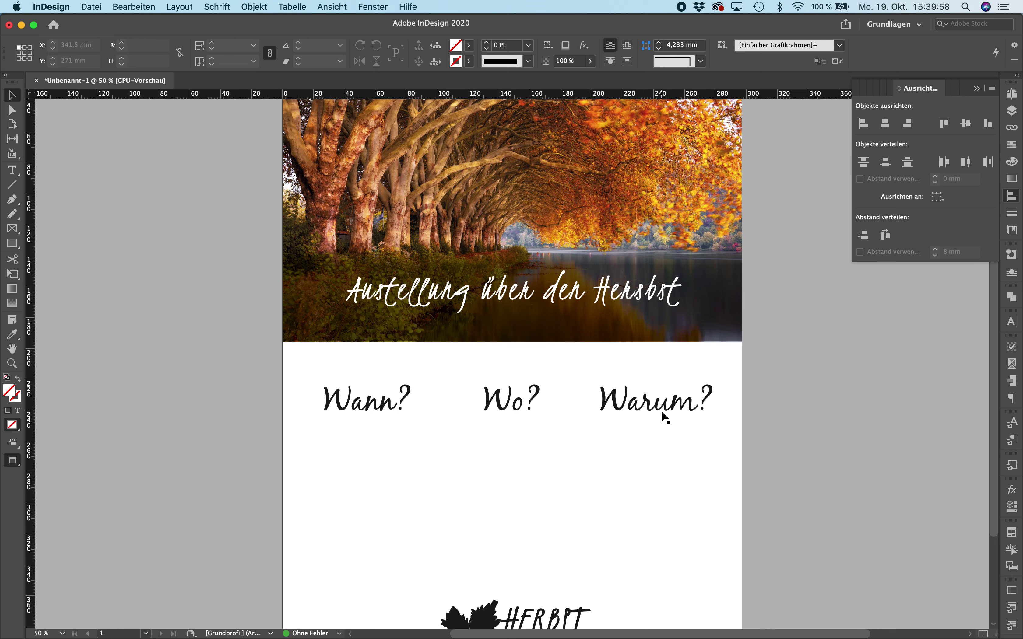
pyautogui.hscroll(3, 662, 413)
pyautogui.scroll(1, 662, 413)
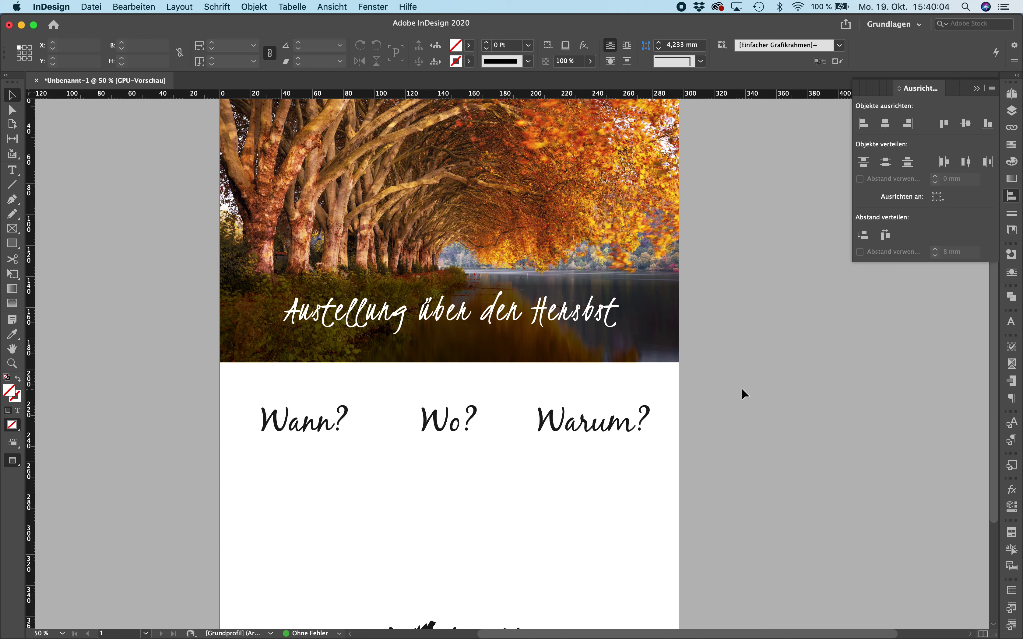
pyautogui.press('super+z')
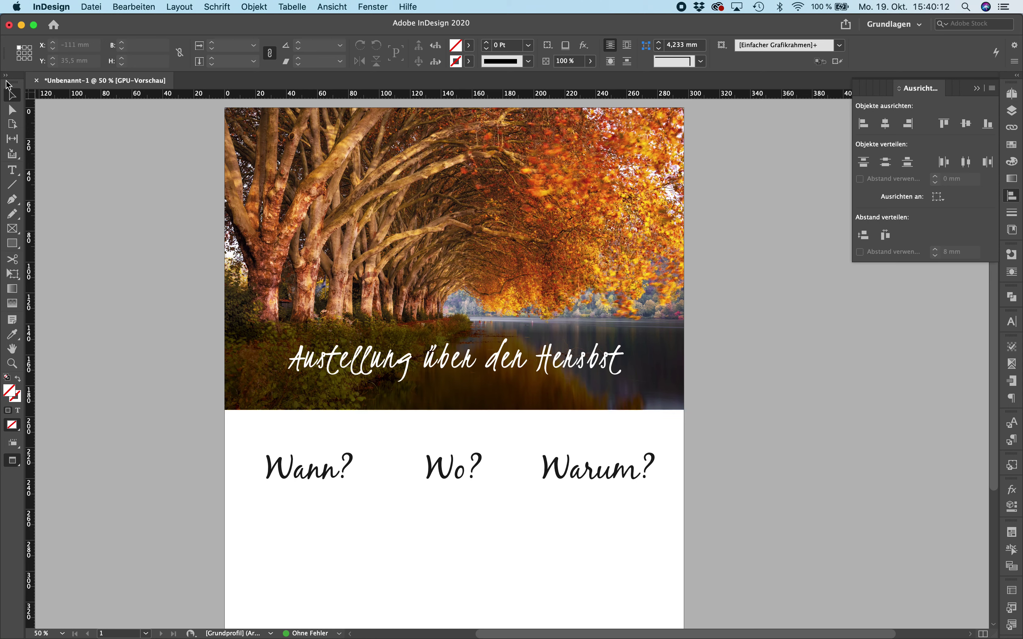
# Sample an orange from the photo's autumn leaves with the Eyedropper while no object is selected.
pyautogui.click(15, 337)
pyautogui.scroll(-5, 628, 333)
pyautogui.scroll(6, 628, 331)
pyautogui.hscroll(1, 601, 287)
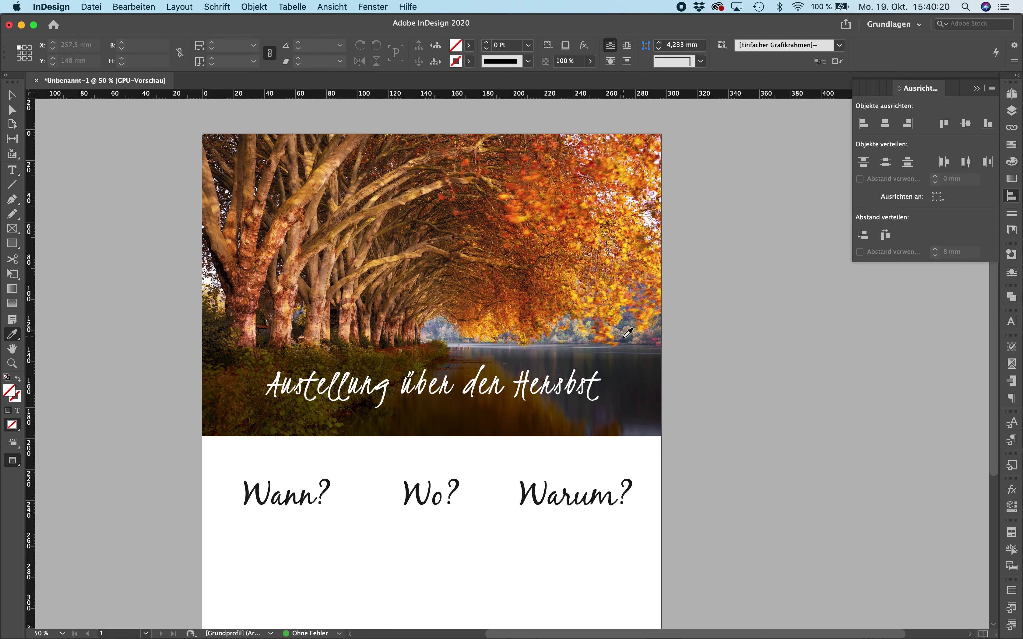
pyautogui.click(526, 178)
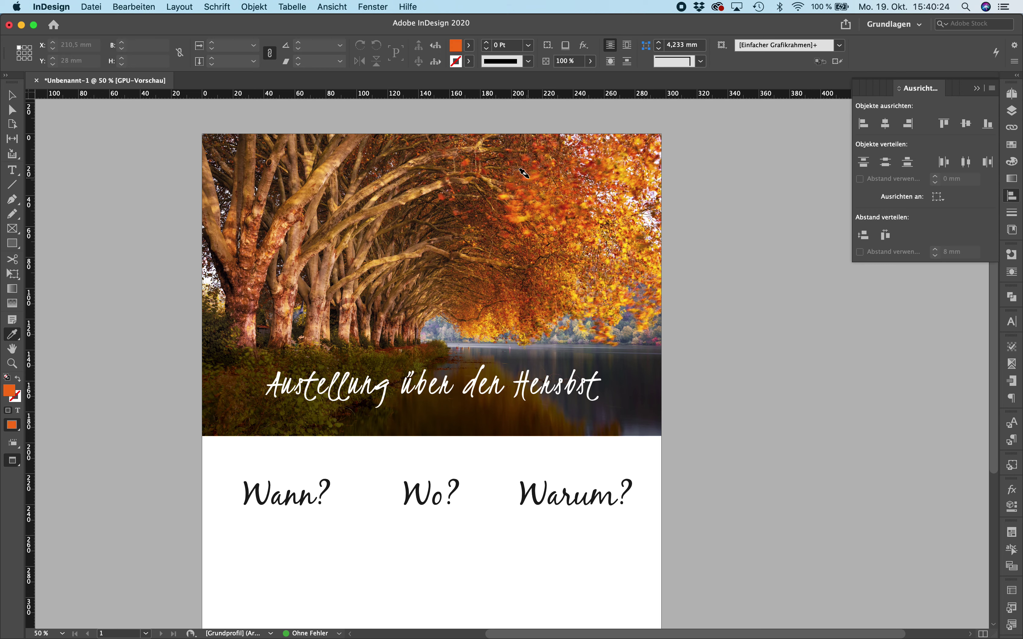
# Select the autumn photo's frame and give it a dark reddish-brown fill sampled from the leaves.
pyautogui.press('v')
pyautogui.click(431, 277)
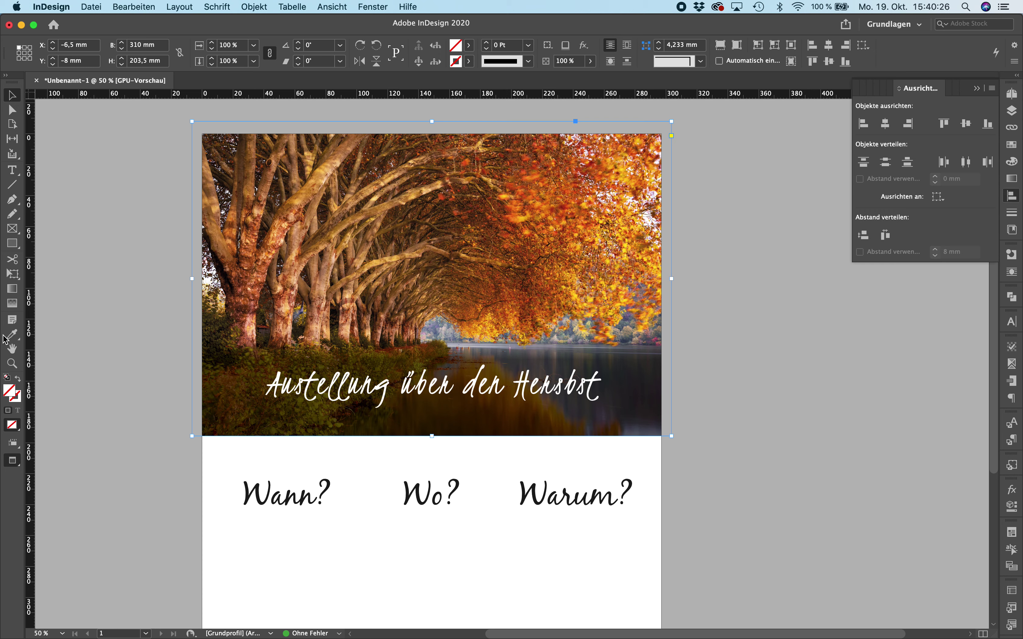
pyautogui.click(12, 334)
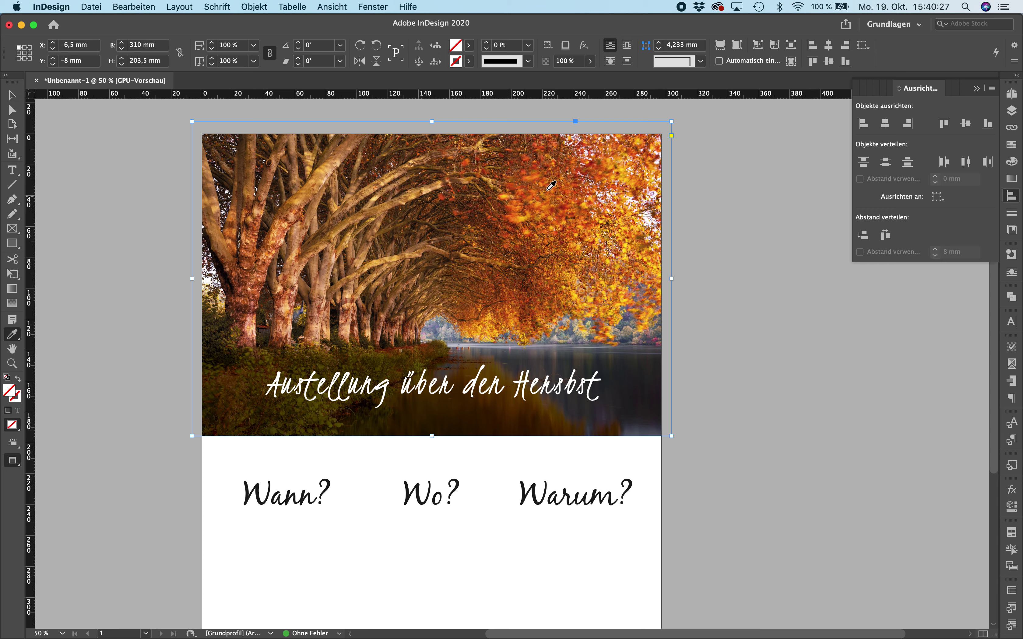
pyautogui.click(515, 186)
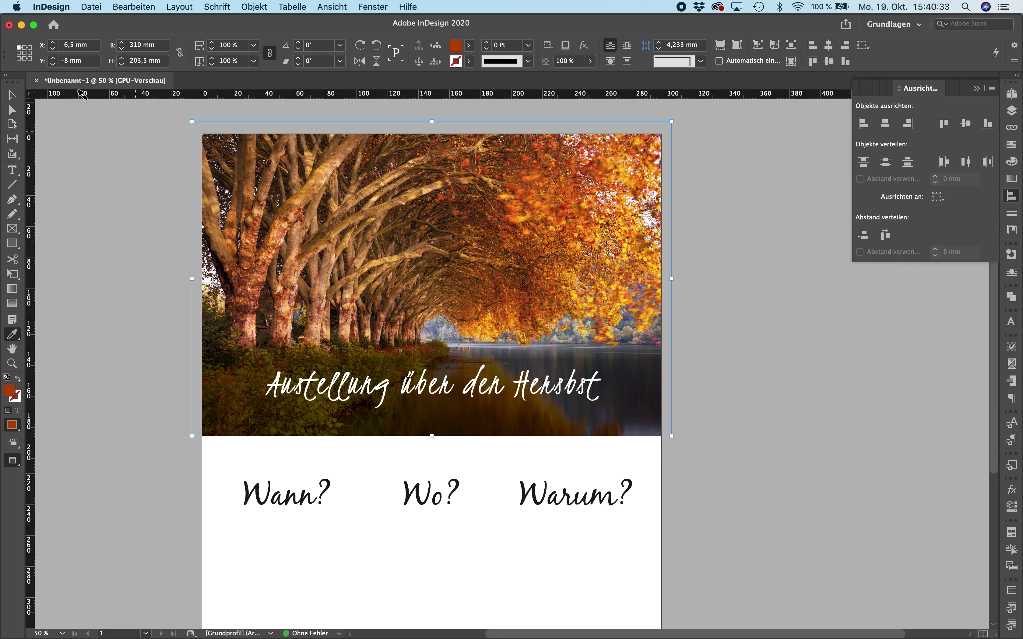
pyautogui.click(12, 95)
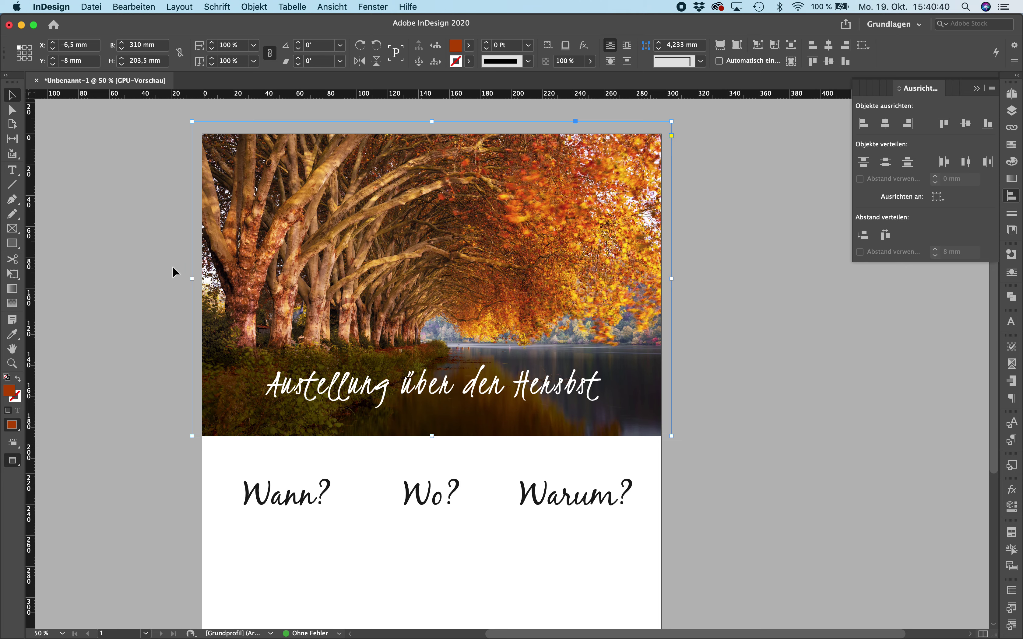
# Deselect the photo and sample a red-orange from its leaves as the fill colour with the Eyedropper.
pyautogui.click(152, 261)
pyautogui.click(12, 334)
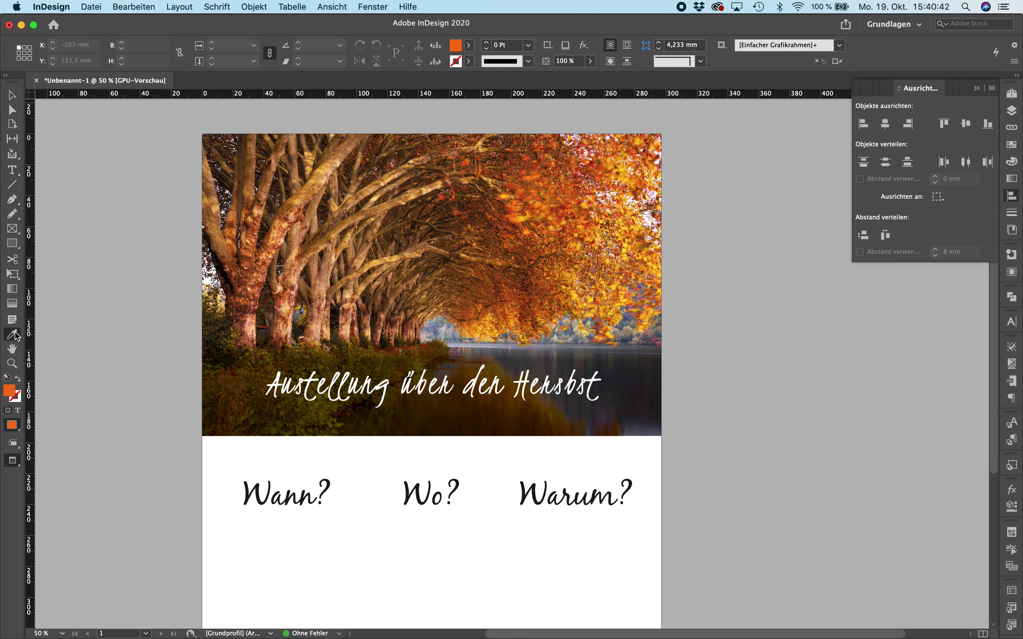
pyautogui.click(596, 159)
pyautogui.click(11, 98)
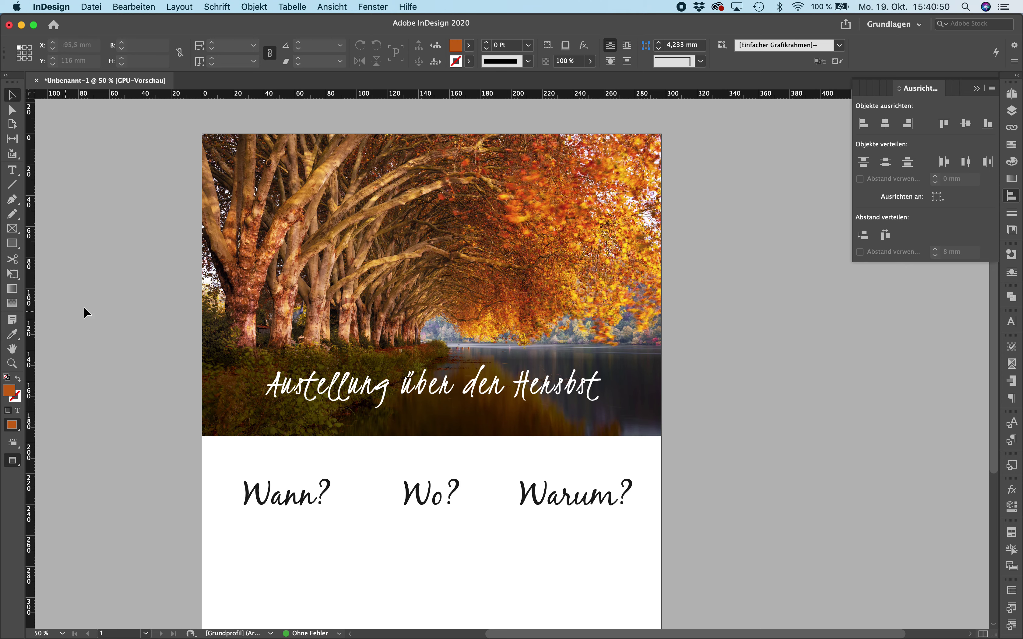
pyautogui.click(12, 334)
pyautogui.click(517, 164)
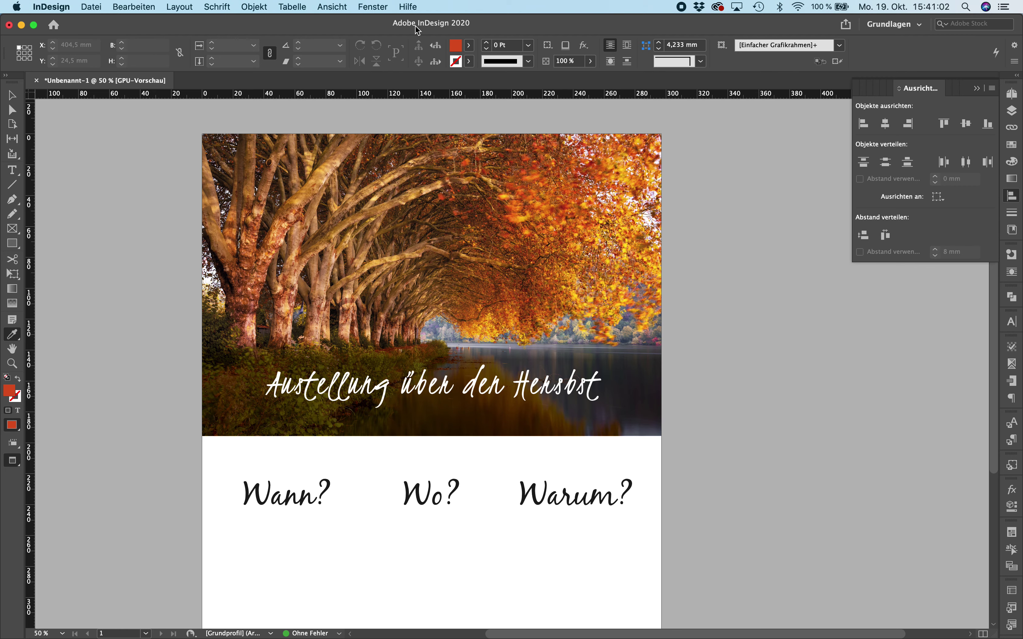
# Save the sampled red-orange fill colour as a new RGB process swatch with the custom name "Orange".
pyautogui.click(375, 5)
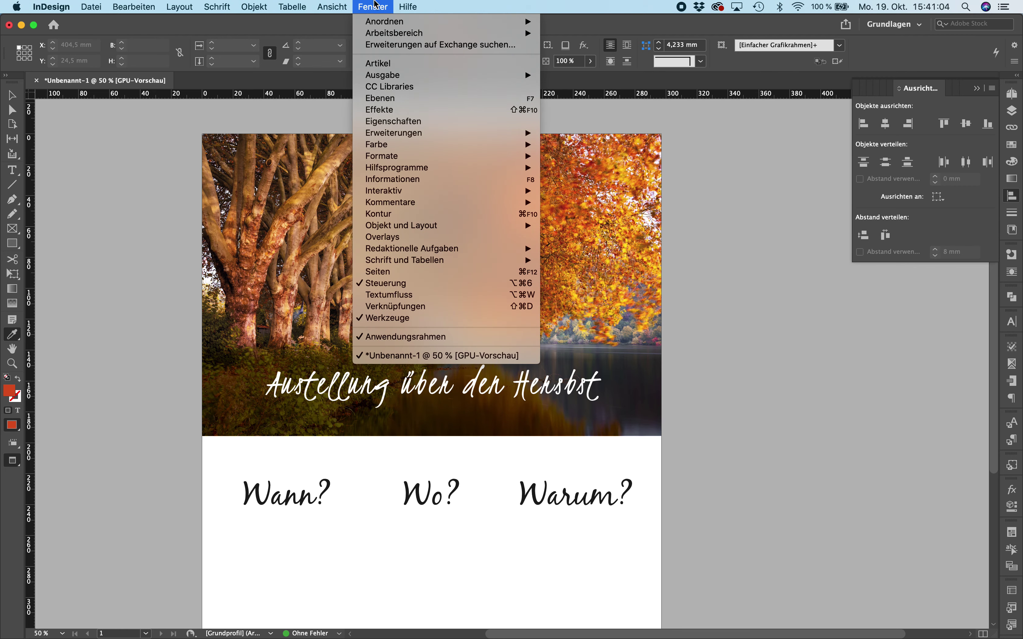
pyautogui.moveTo(386, 146)
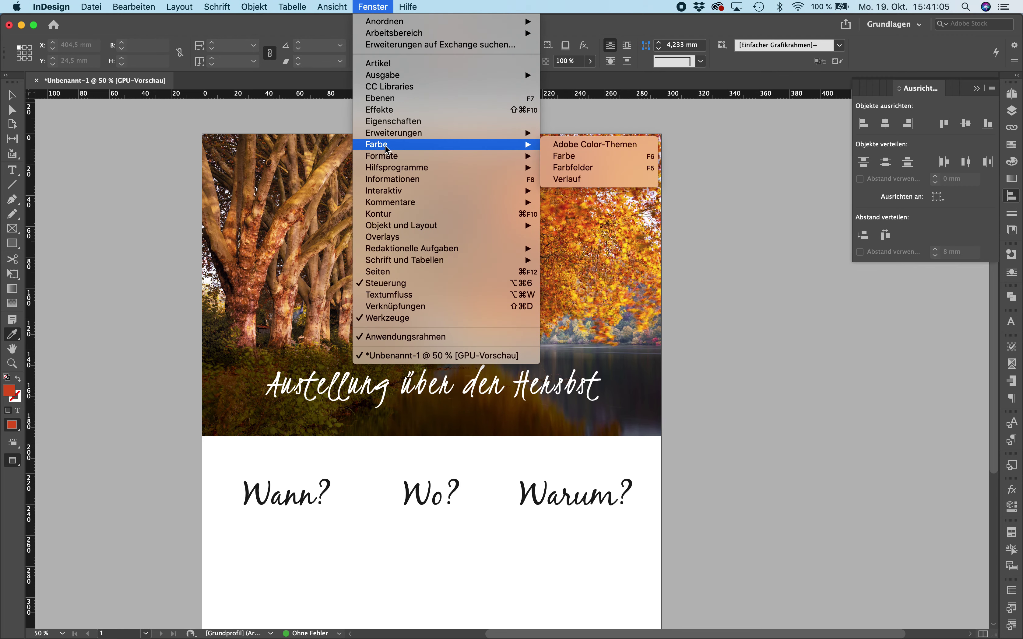
pyautogui.click(609, 170)
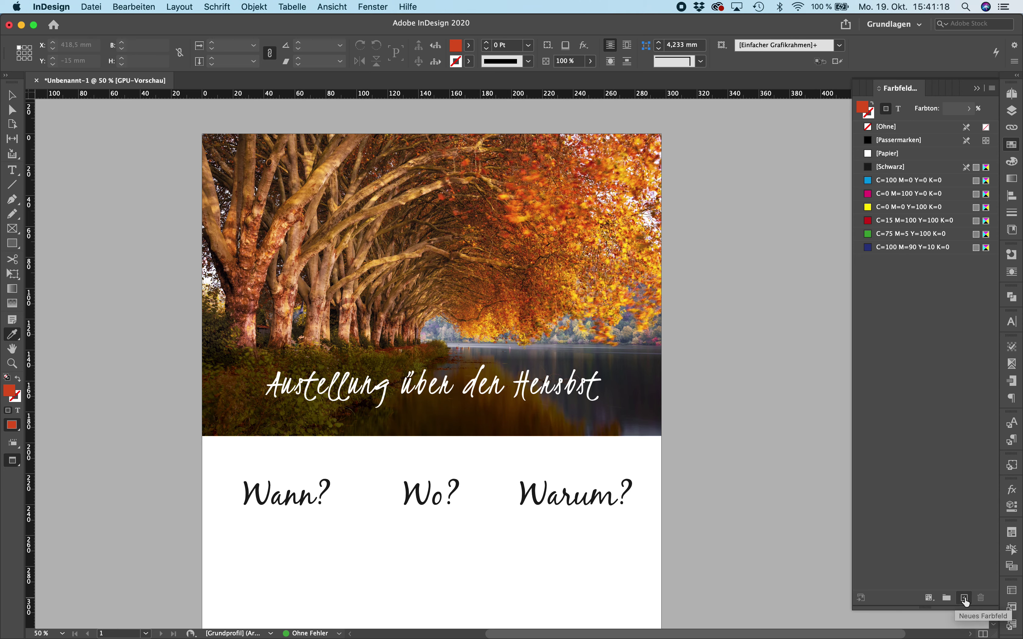
pyautogui.click(992, 89)
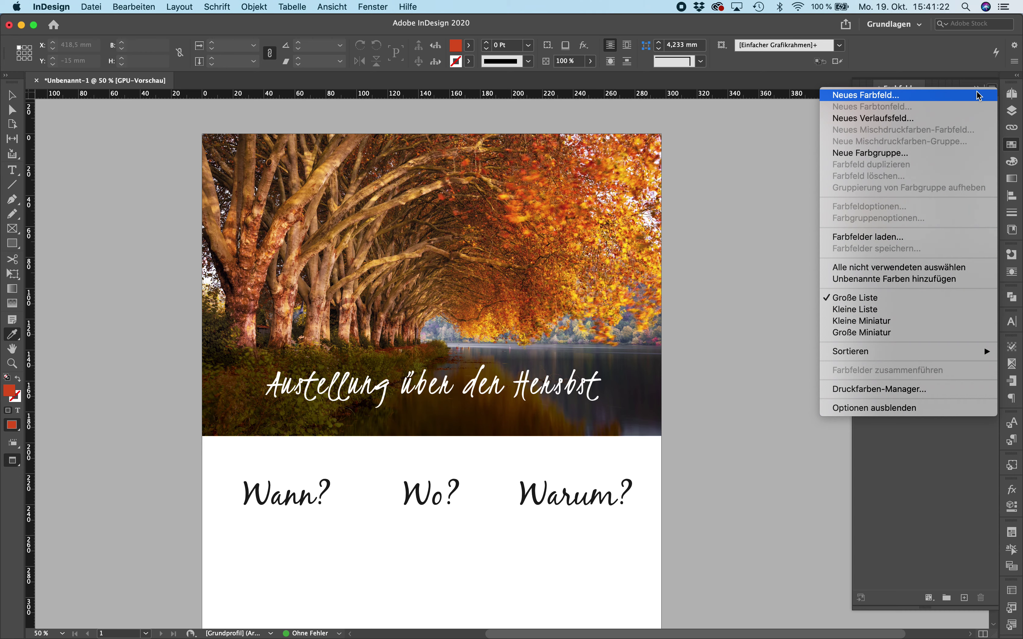
pyautogui.click(979, 96)
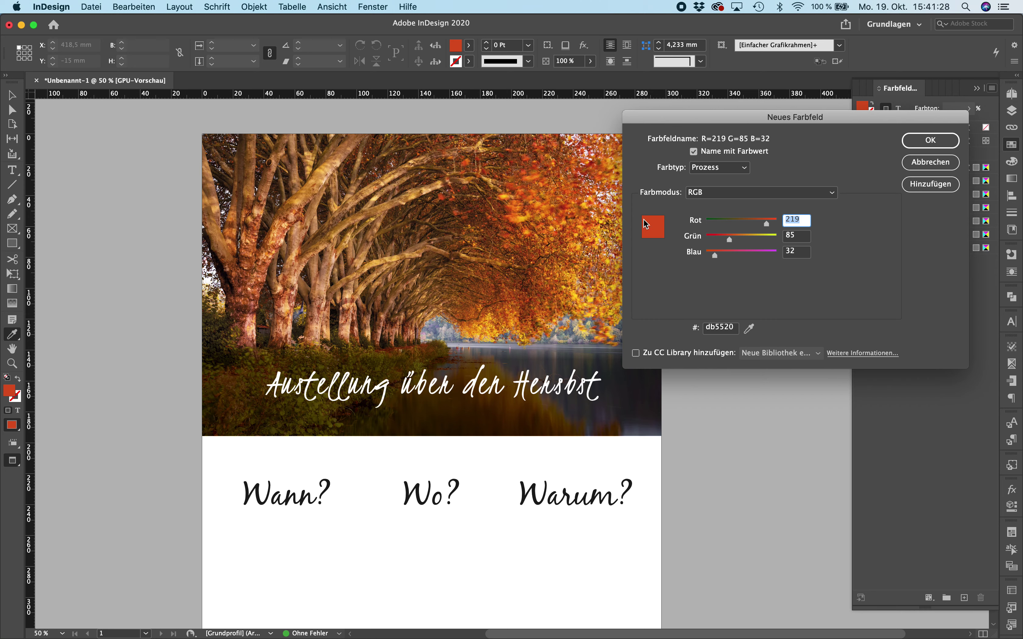
pyautogui.click(701, 155)
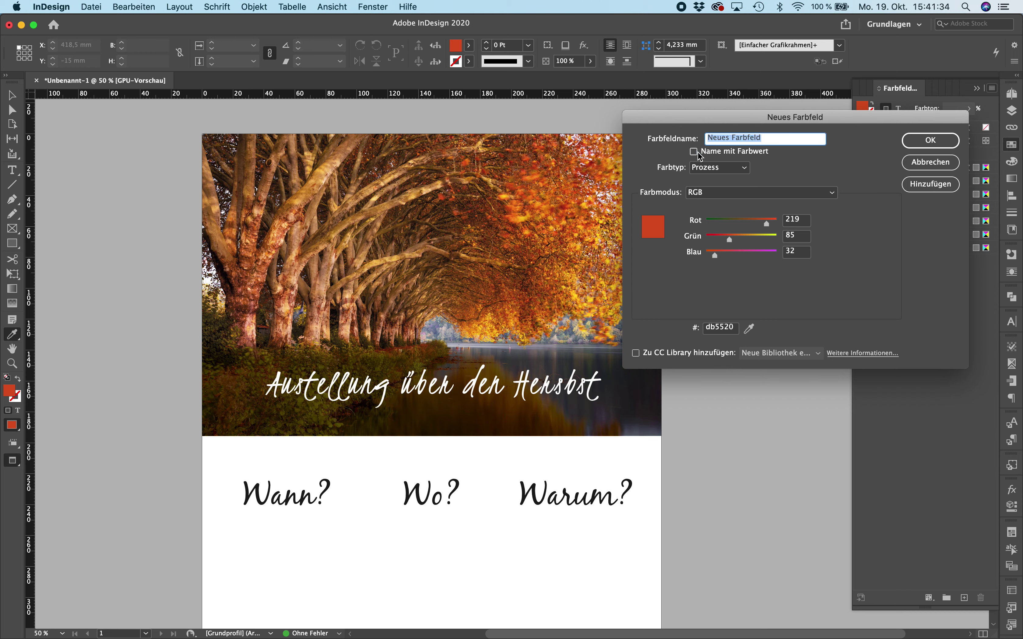
pyautogui.write('Orange')
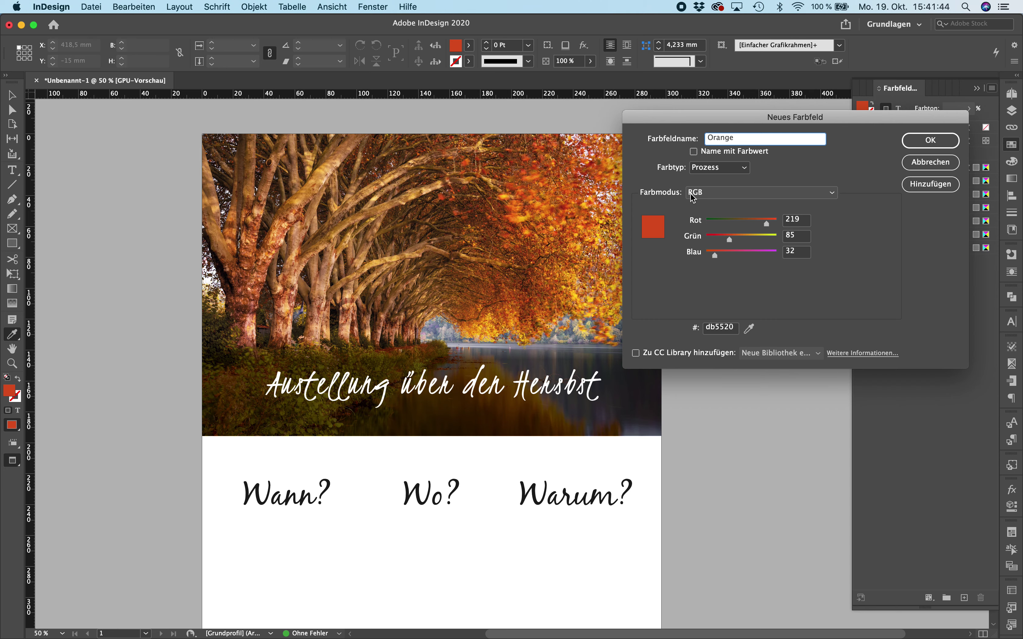
pyautogui.click(914, 142)
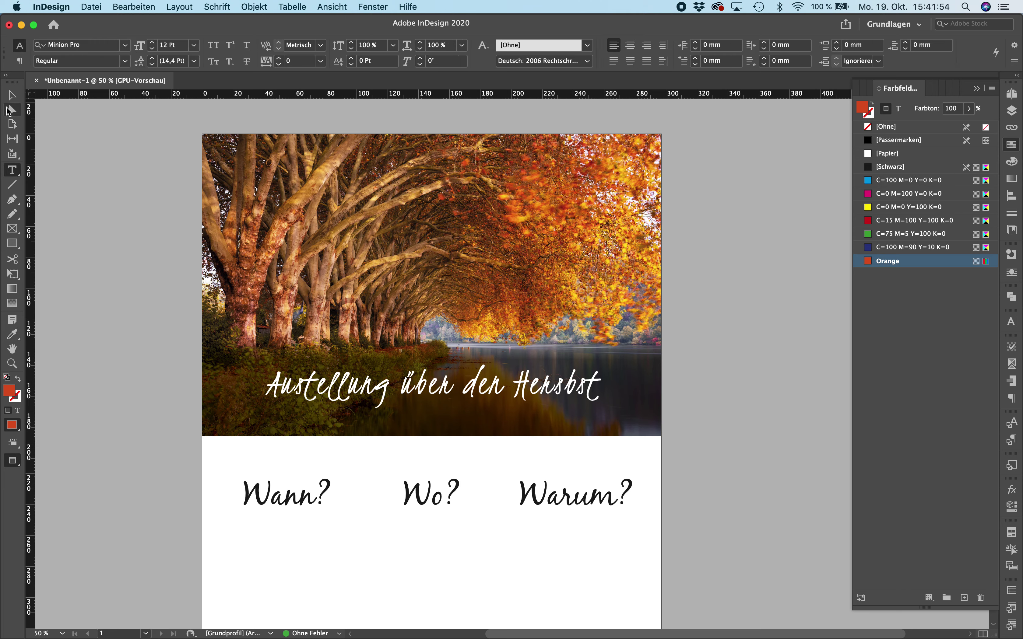
# Select the "Wann?", "Wo?" and "Warum?" frames together and apply the Orange swatch to their text.
pyautogui.click(12, 96)
pyautogui.click(247, 491)
pyautogui.keyDown('shift'); pyautogui.click(425, 490); pyautogui.keyUp('shift')
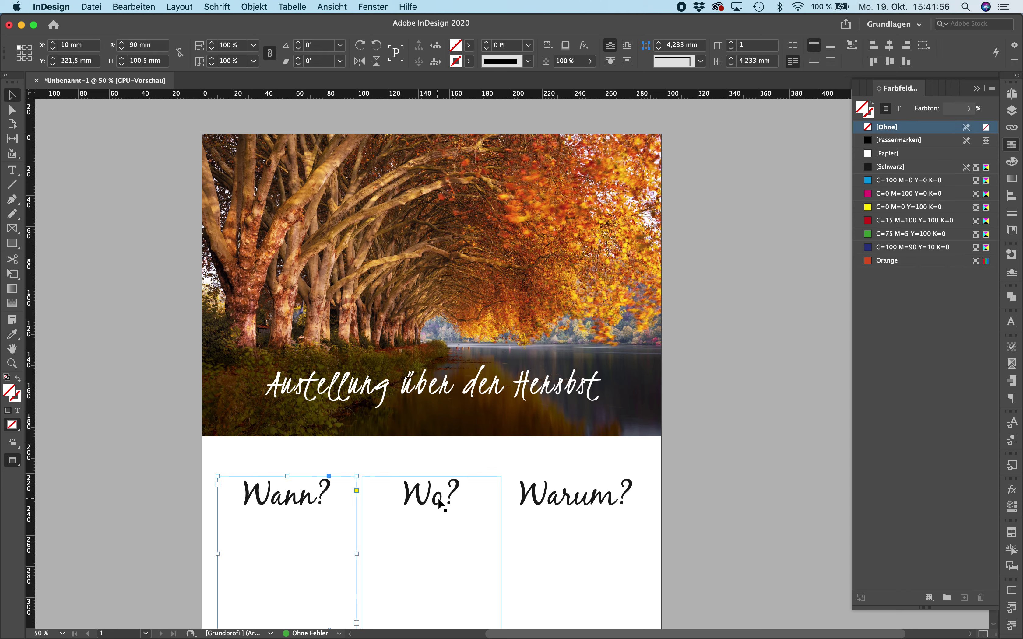
pyautogui.keyDown('shift'); pyautogui.click(549, 507); pyautogui.keyUp('shift')
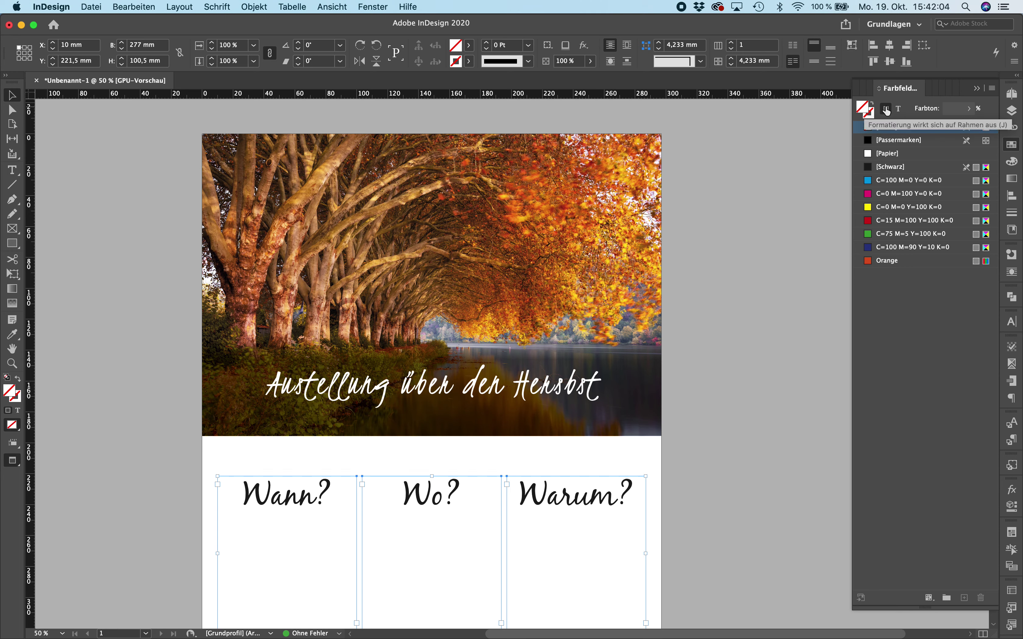
pyautogui.click(899, 110)
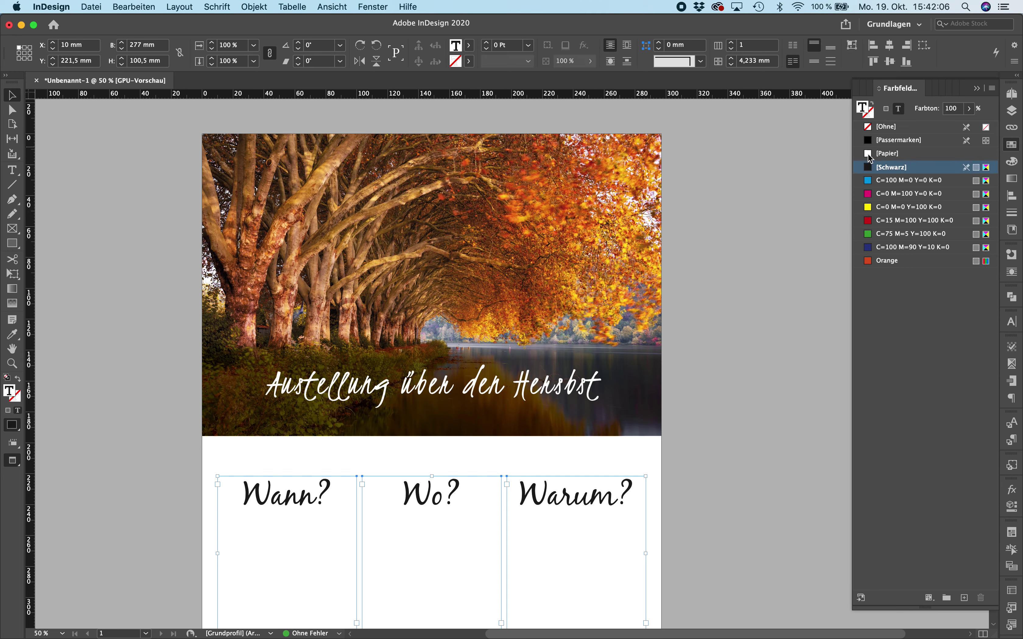
pyautogui.click(867, 262)
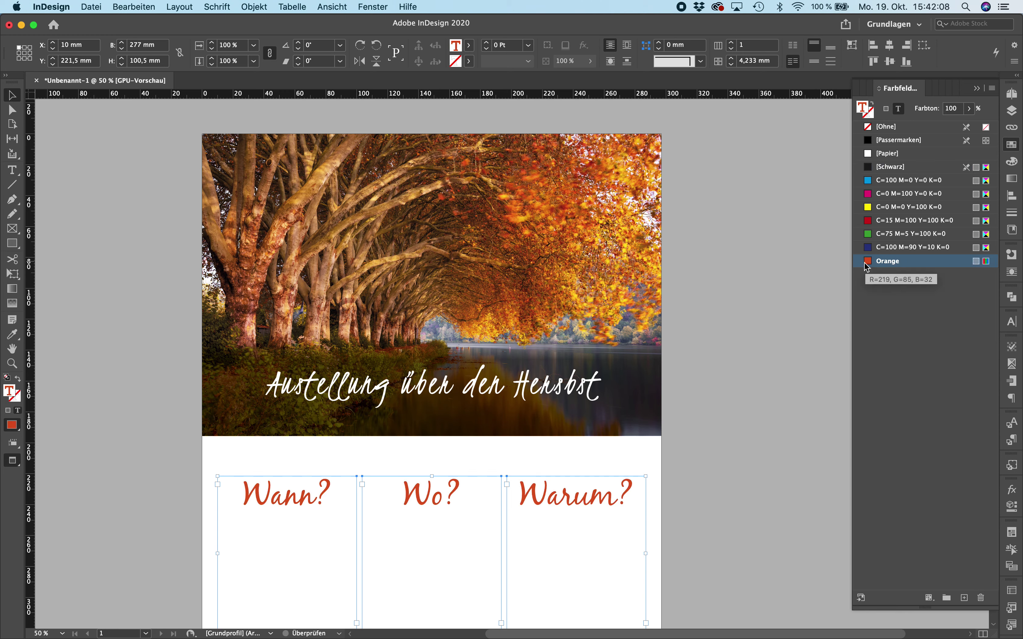
pyautogui.click(753, 375)
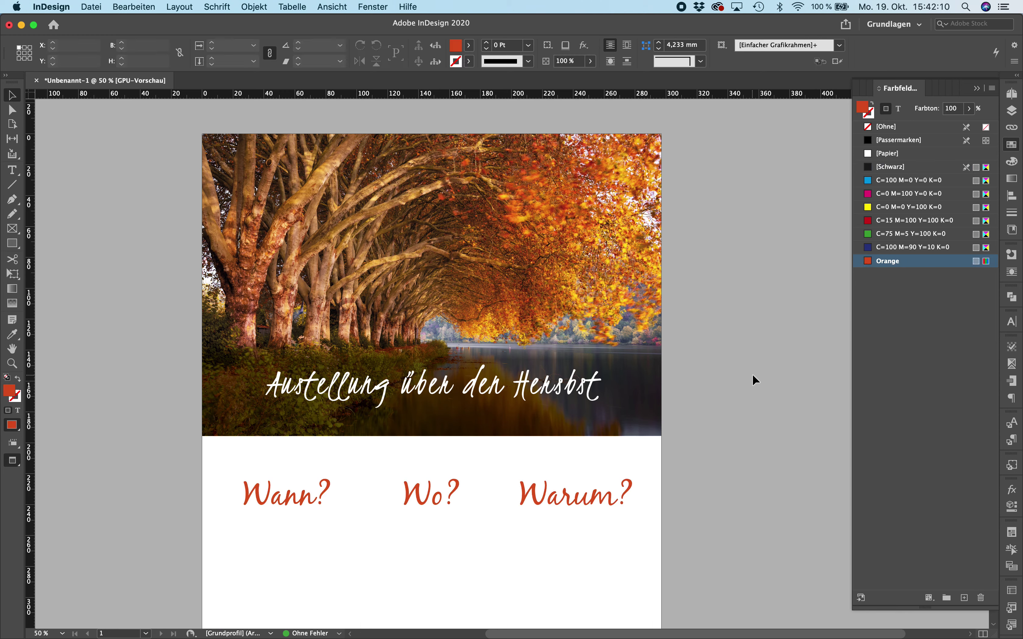
pyautogui.scroll(-5, 752, 375)
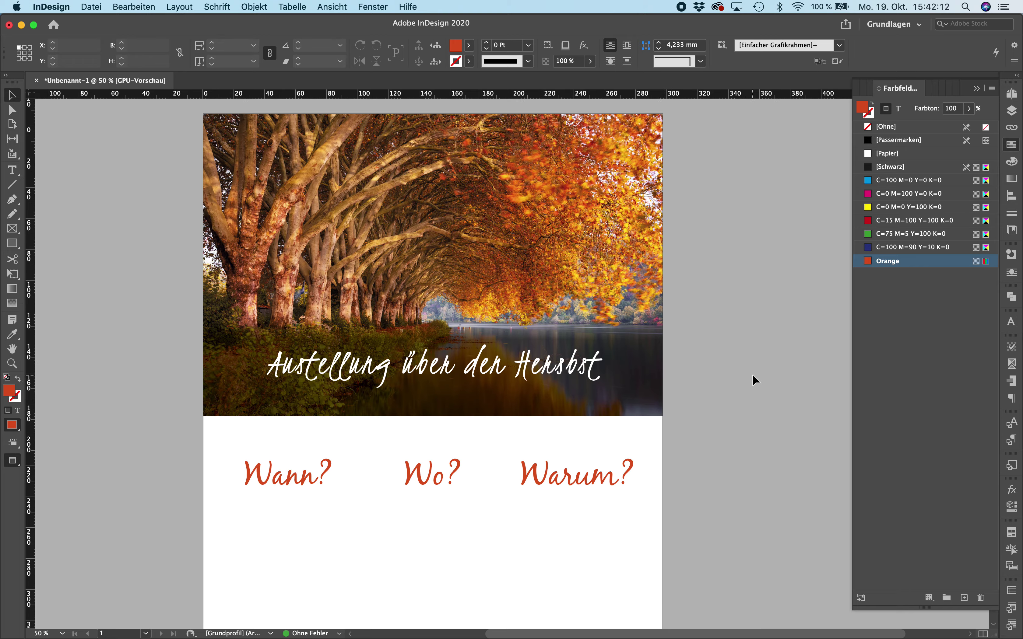
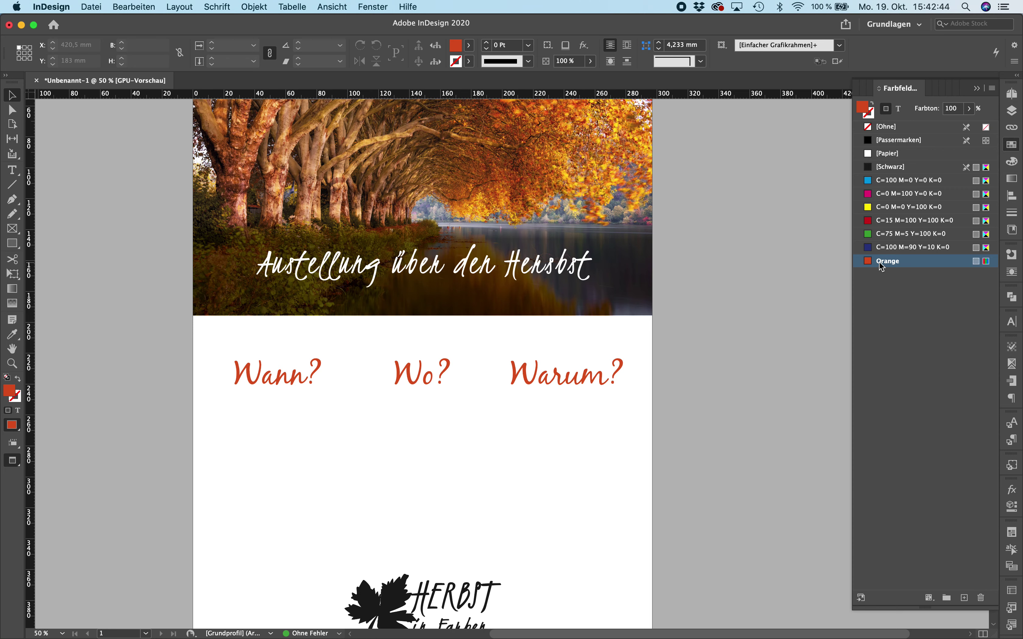
# Shift the Orange swatch toward a brighter red with preview on, setting Grün to 60 and raising Rot slightly.
pyautogui.moveTo(880, 264)
pyautogui.doubleClick(868, 261)
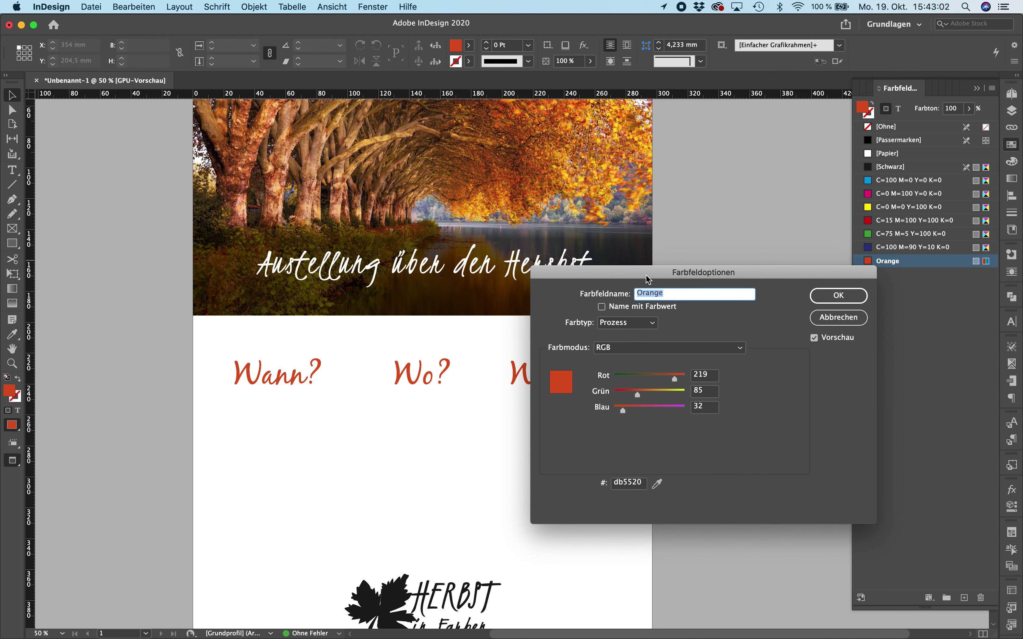
pyautogui.moveTo(646, 274); pyautogui.dragTo(764, 138)
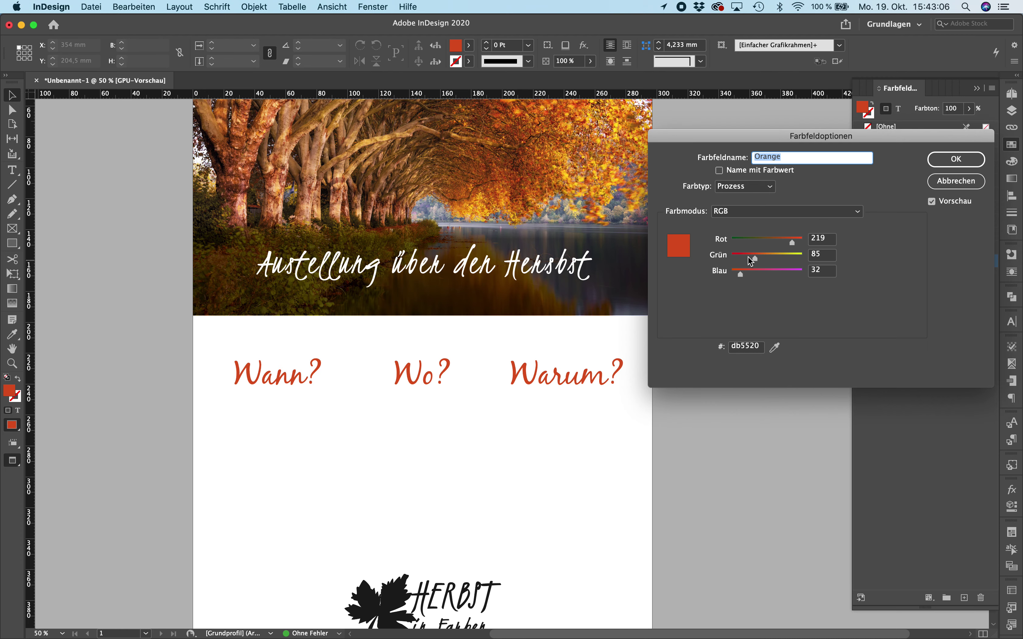
pyautogui.click(748, 253)
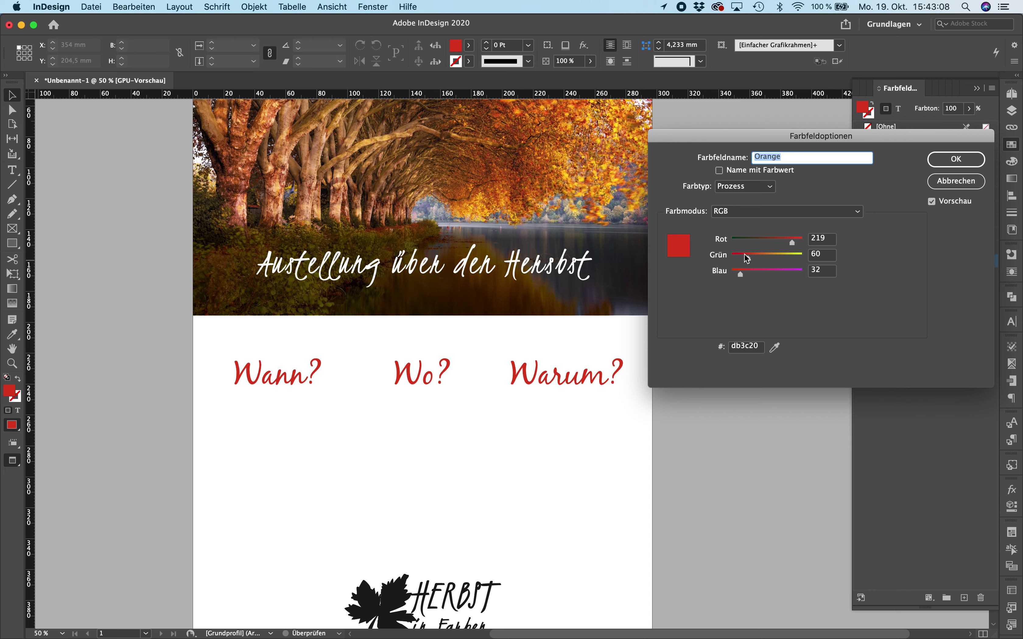
pyautogui.click(932, 201)
pyautogui.click(932, 201)
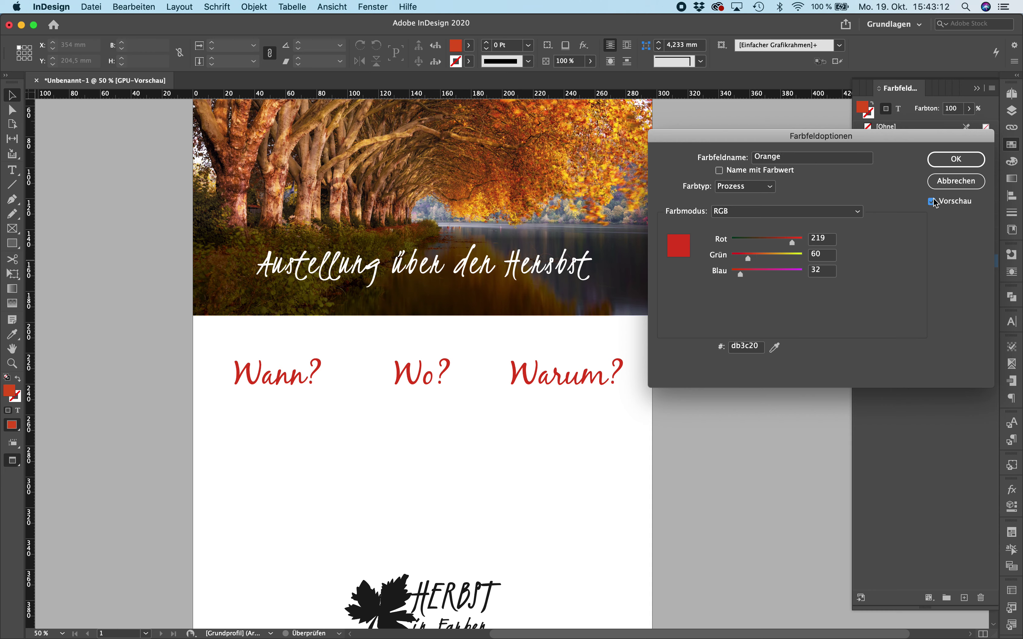
pyautogui.moveTo(788, 241); pyautogui.dragTo(797, 238)
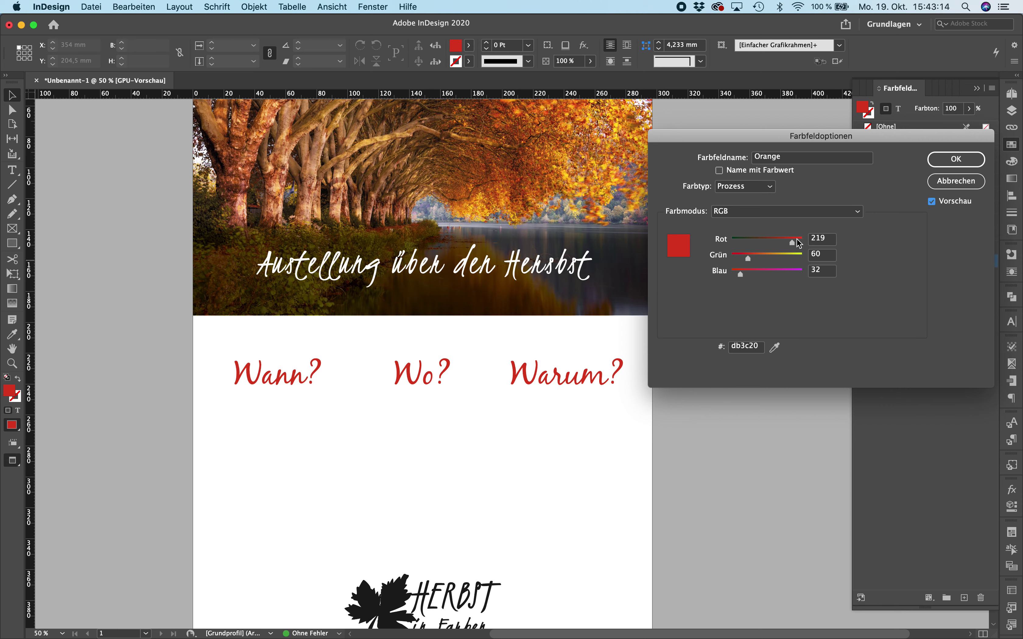
pyautogui.click(944, 158)
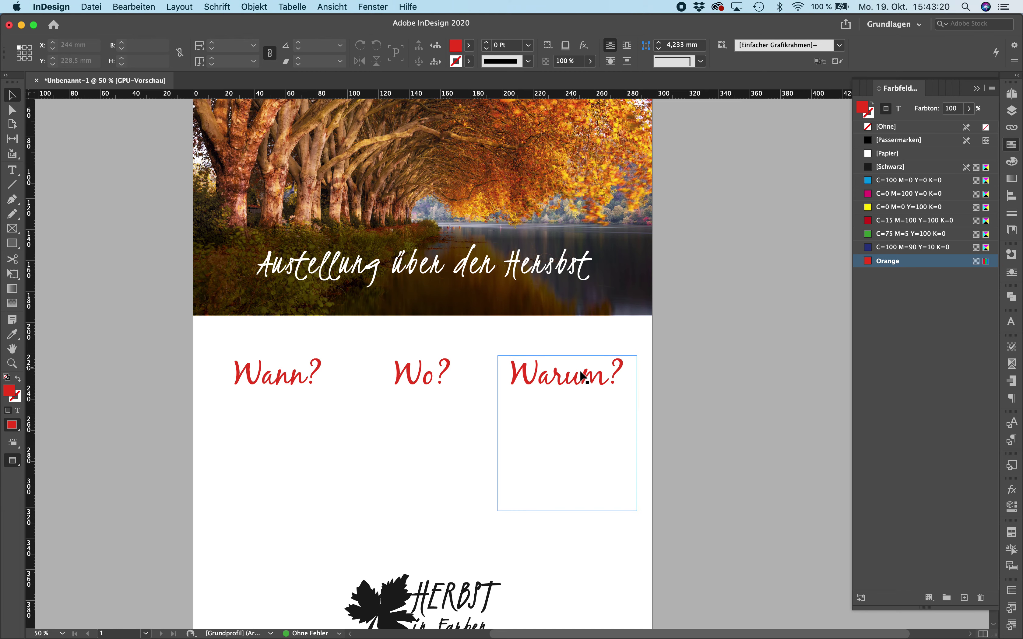
# Examine the whole poster with its recoloured headings, from the photo down to the logo.
pyautogui.scroll(-1, 675, 388)
pyautogui.scroll(-5, 675, 388)
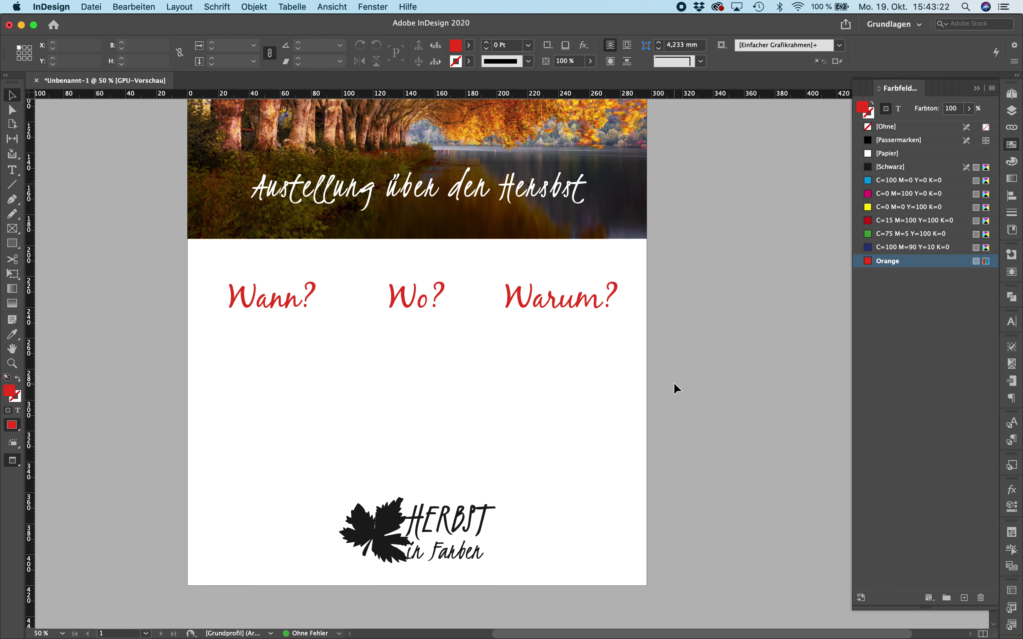
pyautogui.scroll(-2, 675, 388)
pyautogui.scroll(-1, 675, 388)
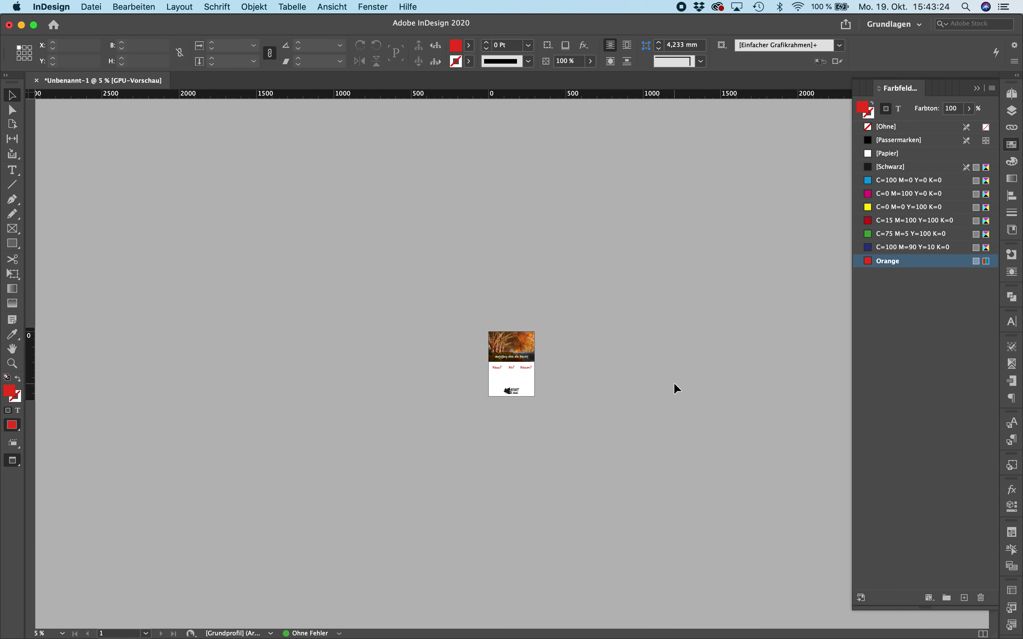
pyautogui.scroll(1, 675, 388)
pyautogui.press('super+equal')
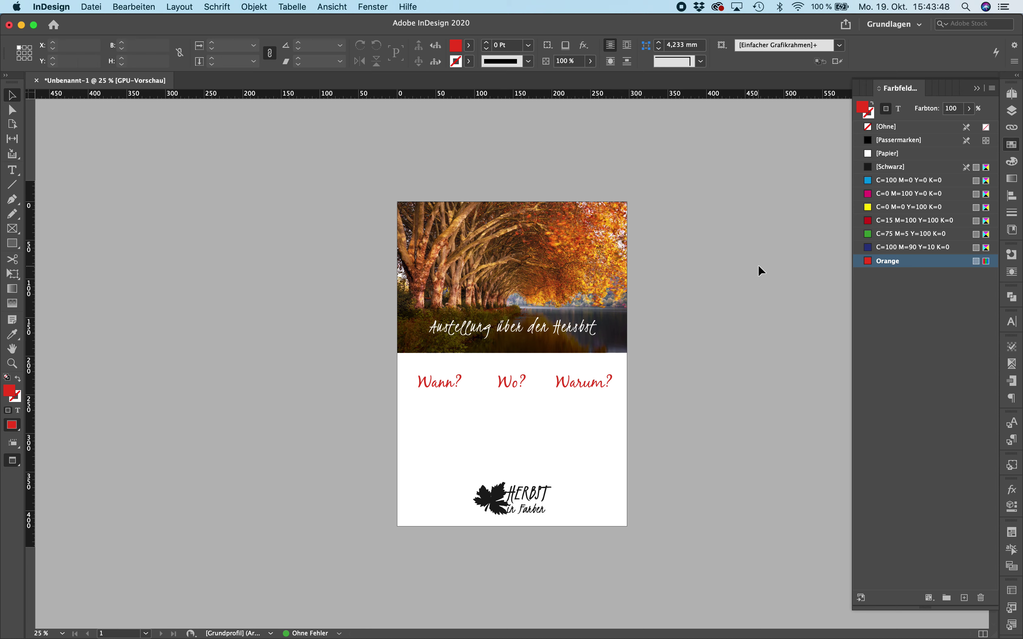
pyautogui.press('super+equal')
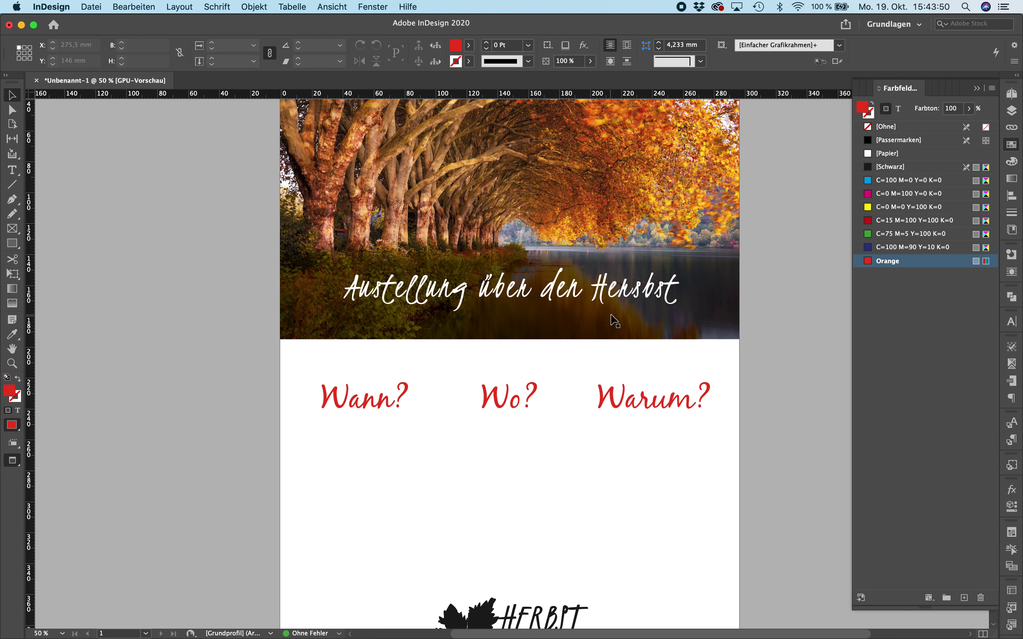
pyautogui.scroll(-5, 614, 320)
pyautogui.hscroll(2, 614, 320)
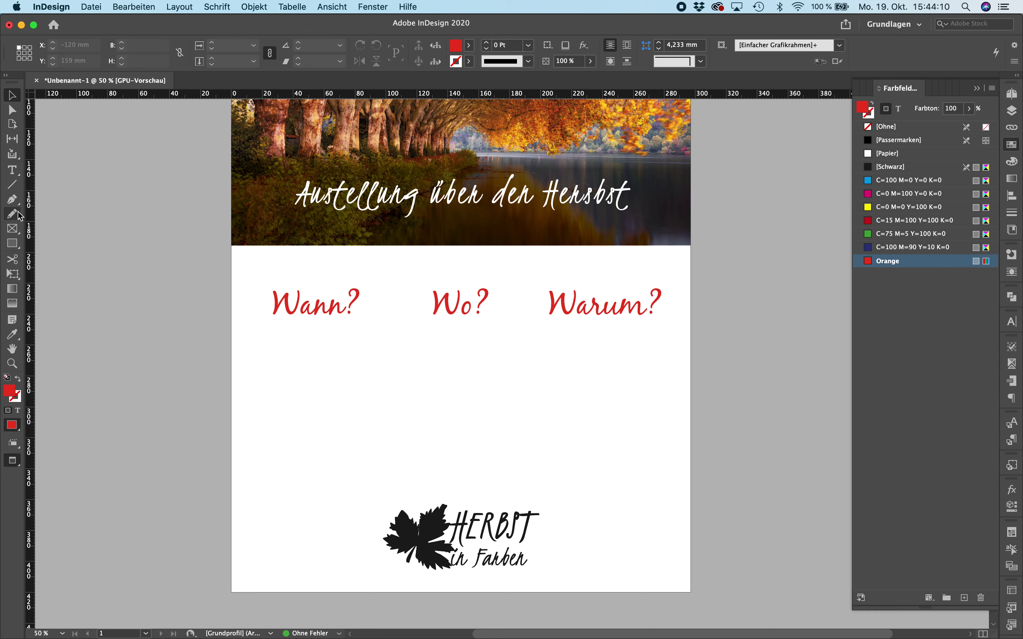
# Draw a circle about 69.5 mm in diameter with the Orange fill between the "Wo?" heading and the logo.
pyautogui.click(14, 242)
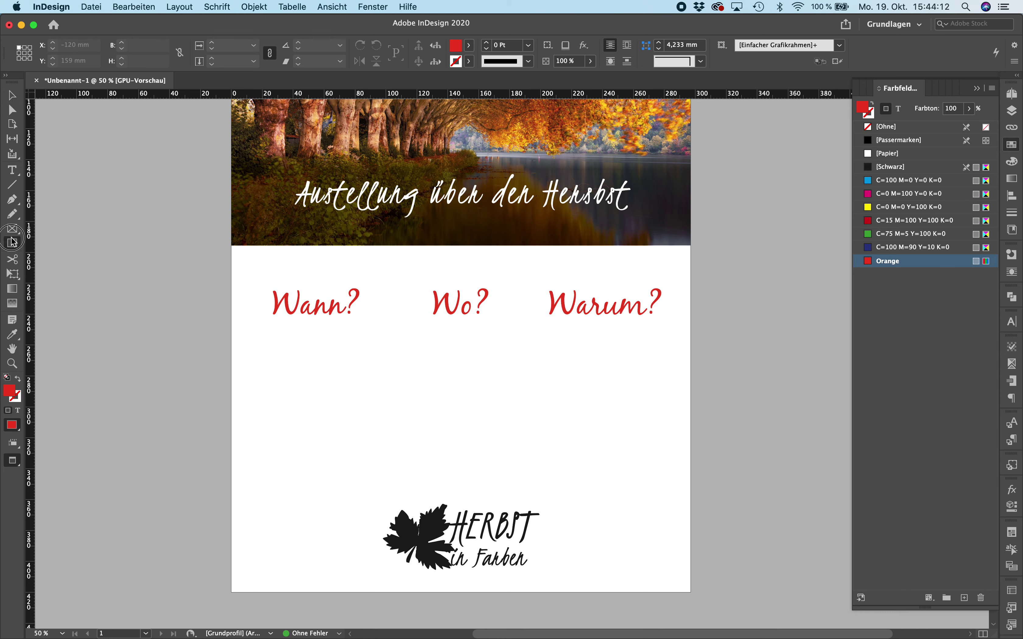
pyautogui.moveTo(14, 242); pyautogui.dragTo(66, 275)
pyautogui.moveTo(379, 347); pyautogui.dragTo(604, 451)
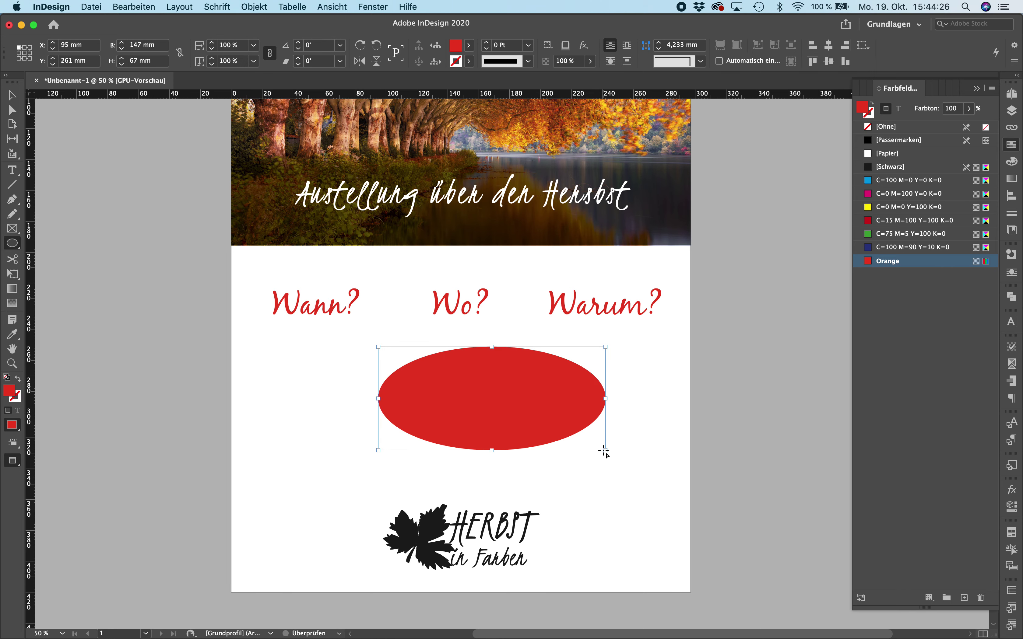
pyautogui.press('super+z')
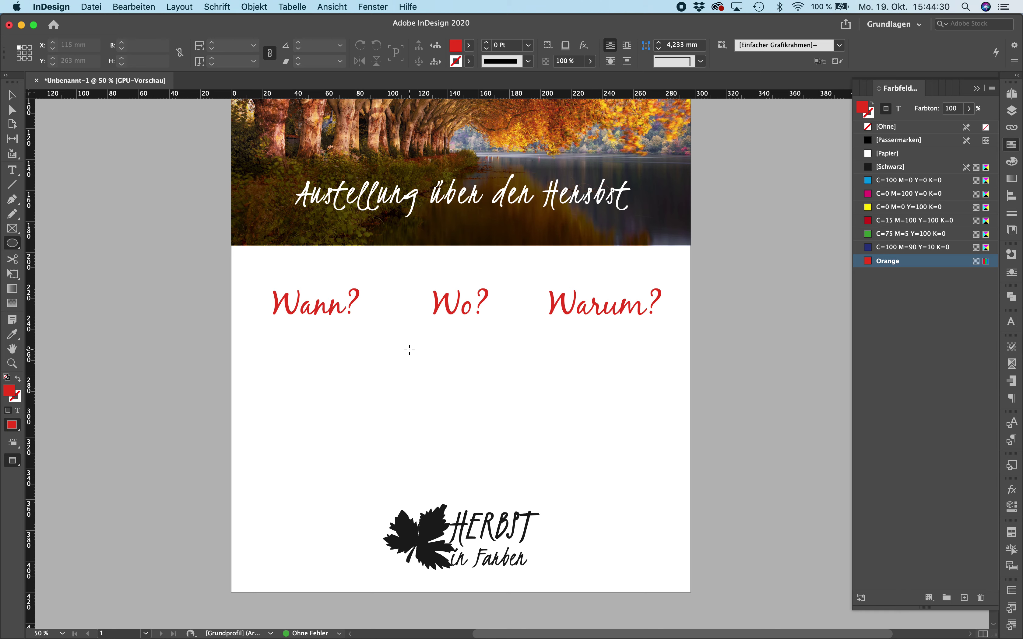
pyautogui.moveTo(409, 350); pyautogui.dragTo(517, 484)
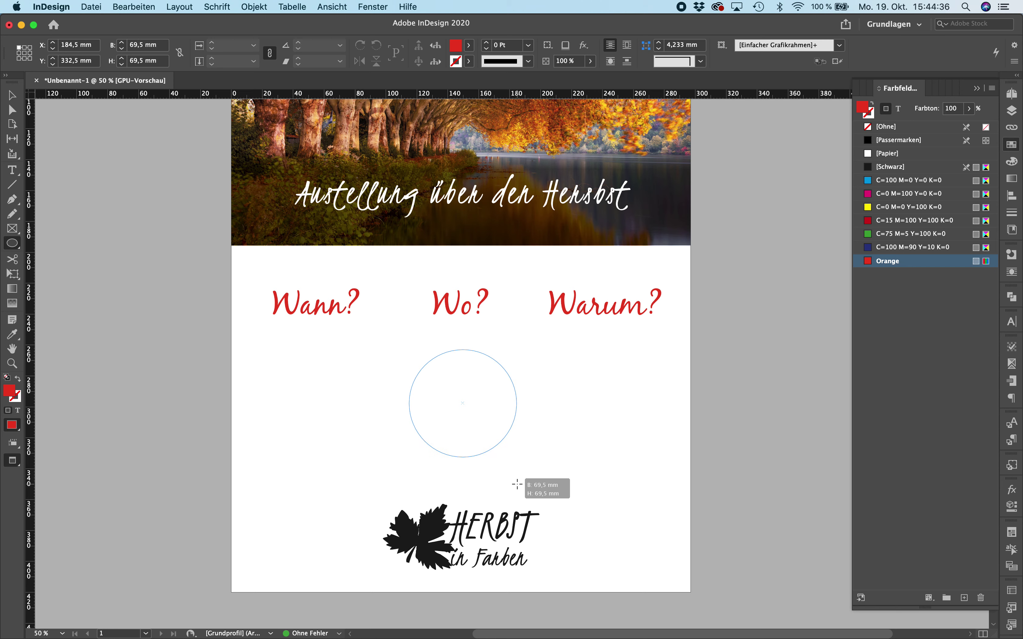
pyautogui.moveTo(517, 485); pyautogui.dragTo(517, 485)
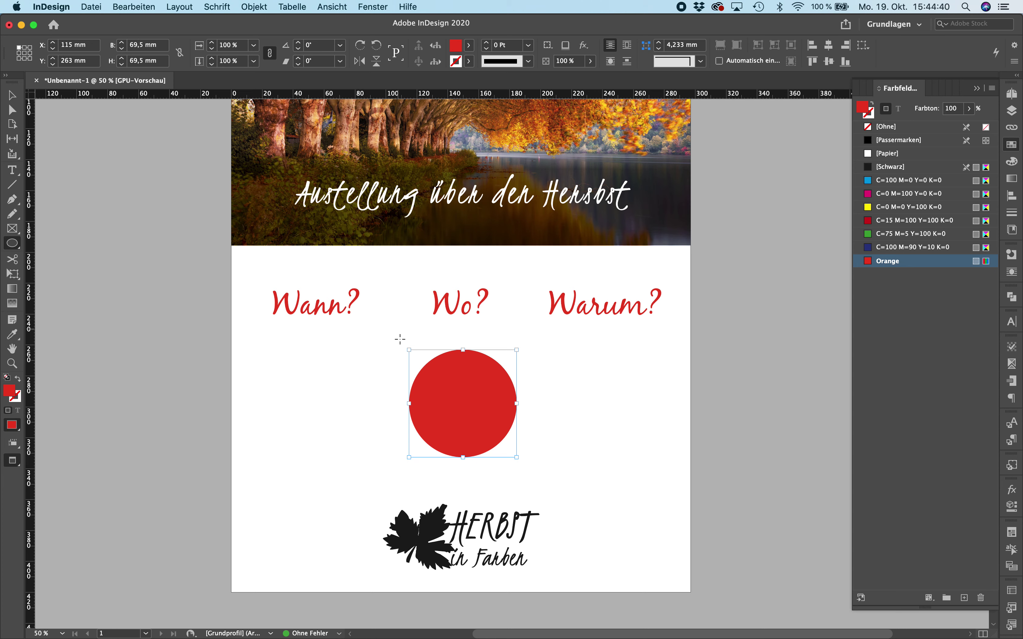
pyautogui.click(12, 96)
pyautogui.click(119, 292)
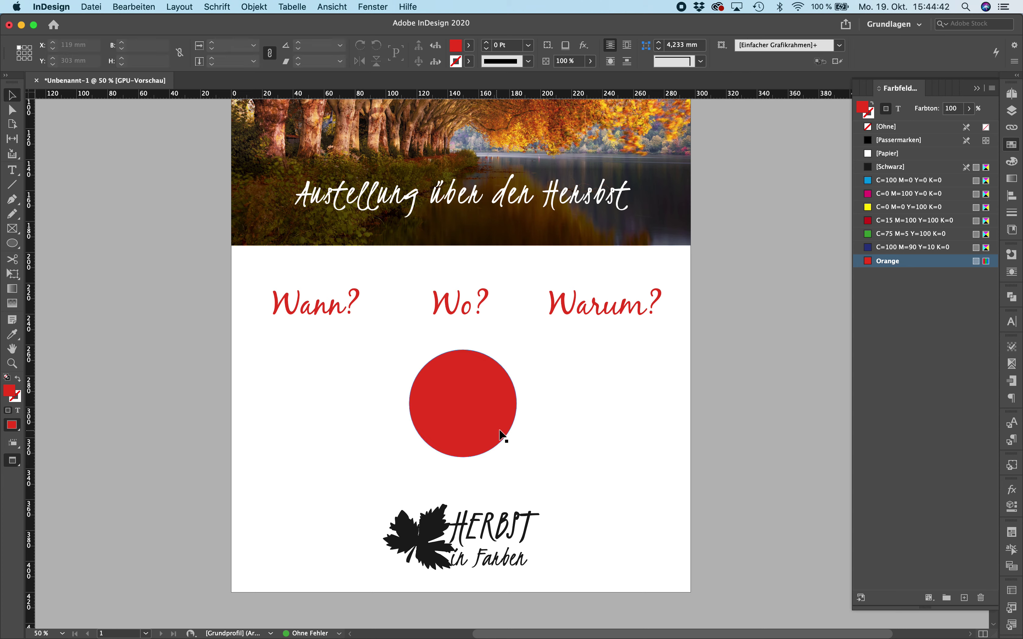
# Center the red circle horizontally on the page by aligning it to the page instead of the selection.
pyautogui.click(498, 431)
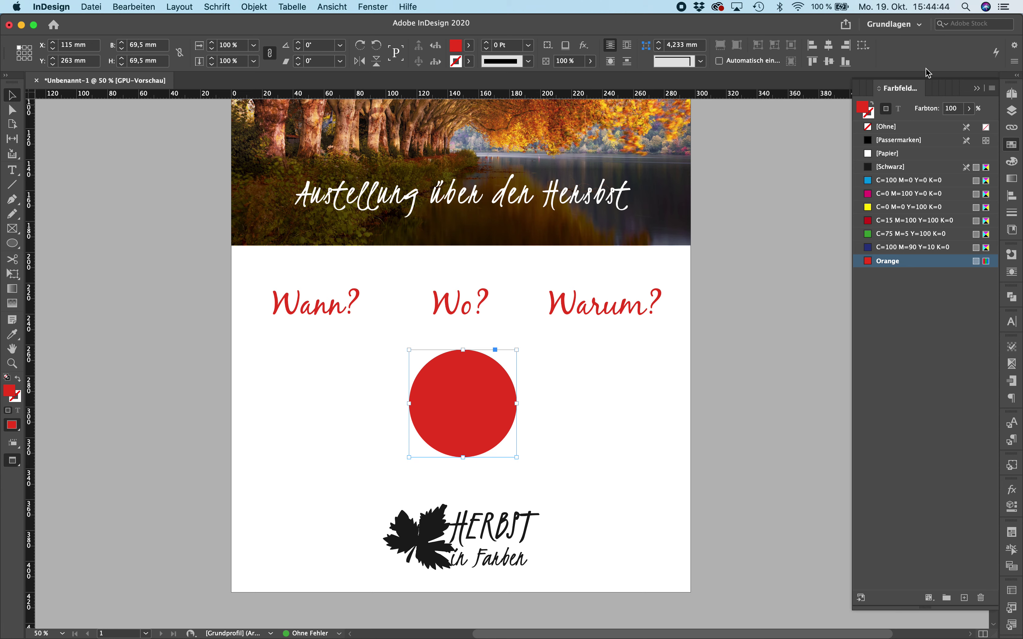
pyautogui.click(1013, 199)
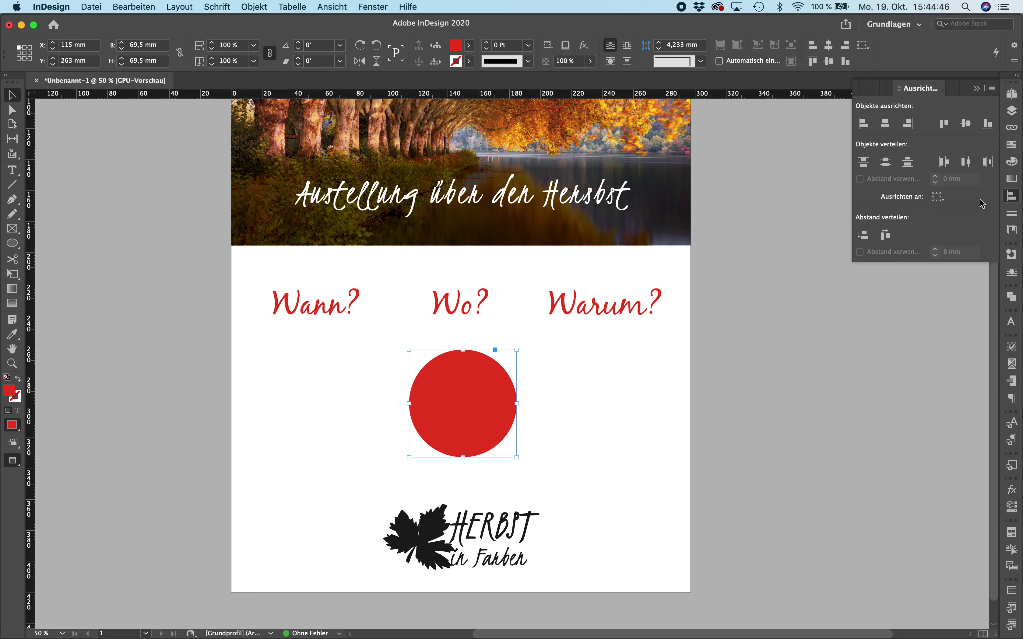
pyautogui.click(938, 198)
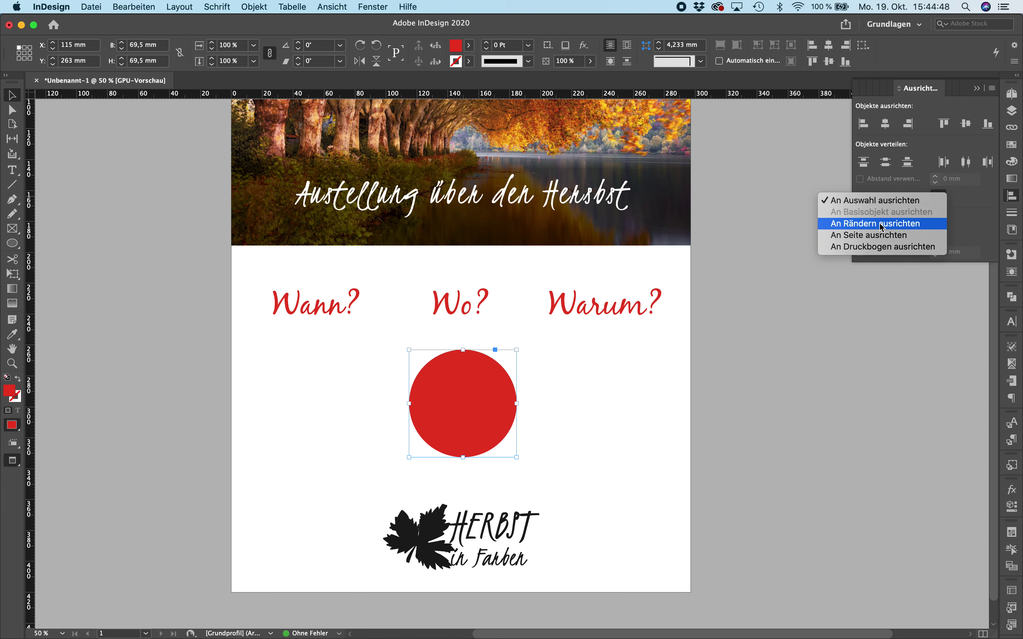
pyautogui.click(909, 235)
pyautogui.click(884, 123)
pyautogui.click(758, 406)
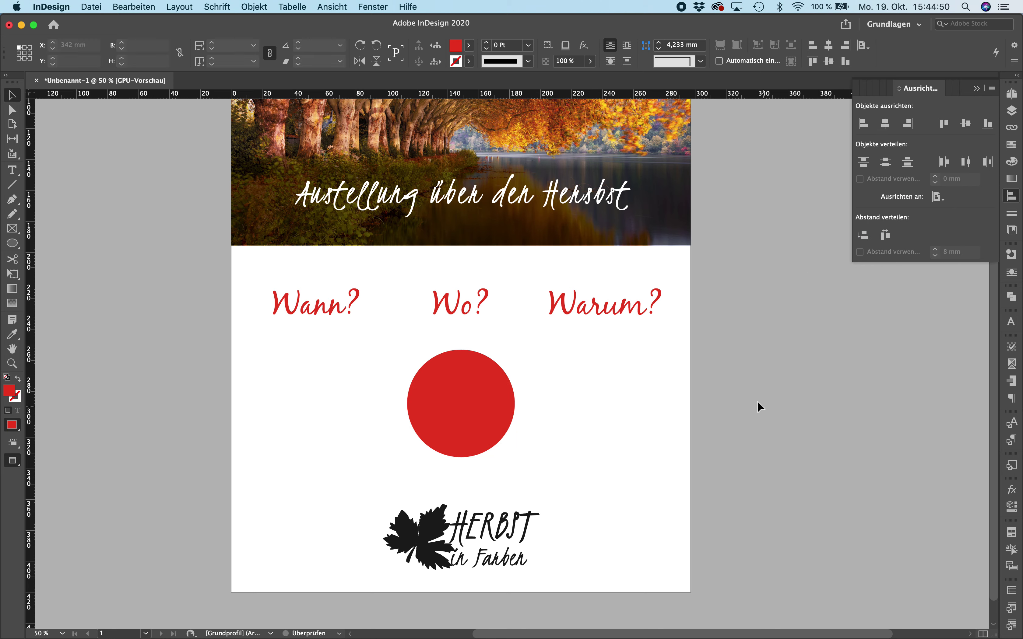
# Create a linear gradient swatch named "Verlauf 1" as the circle's fill, keeping the default white-to-black ramp.
pyautogui.click(490, 398)
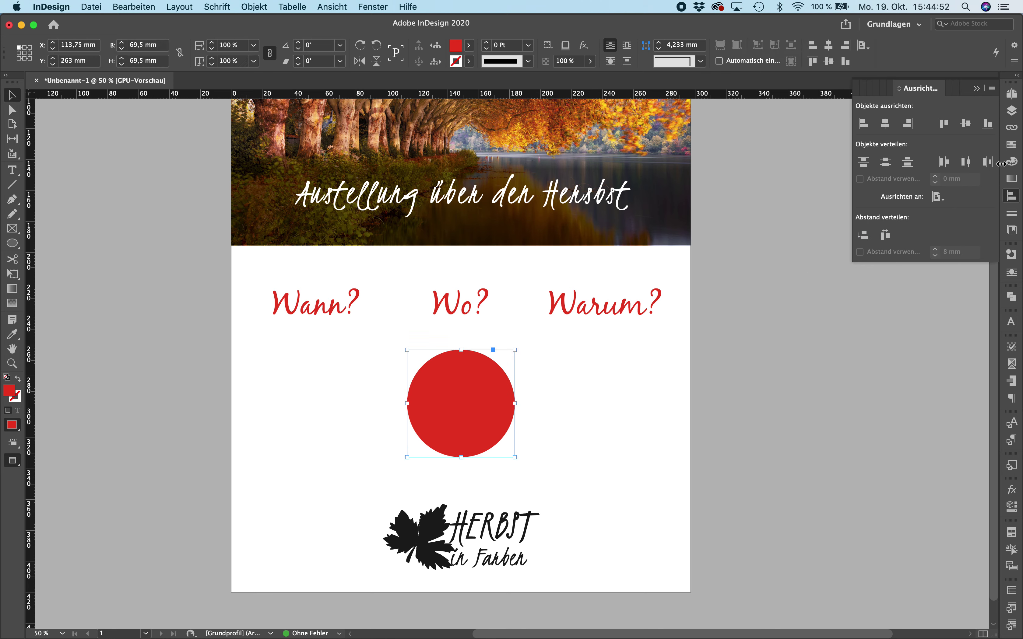
pyautogui.click(1013, 144)
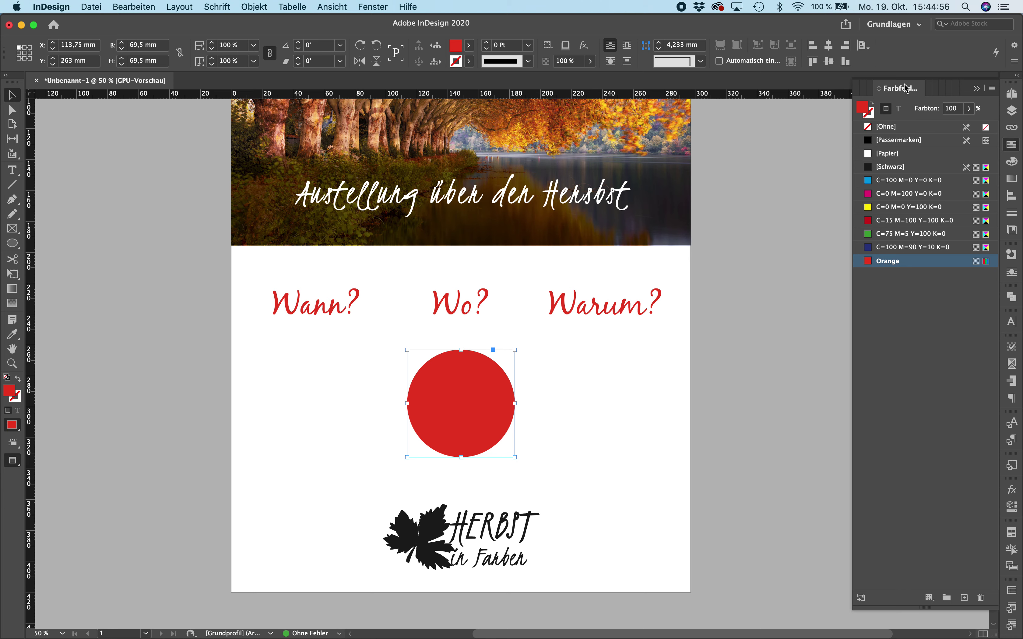
pyautogui.click(991, 89)
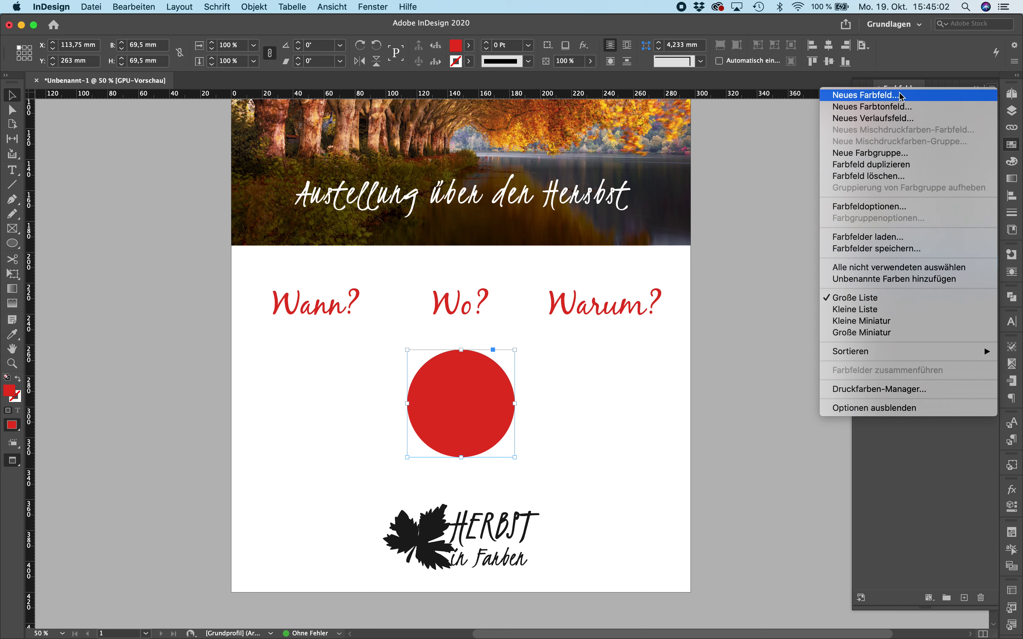
pyautogui.click(898, 119)
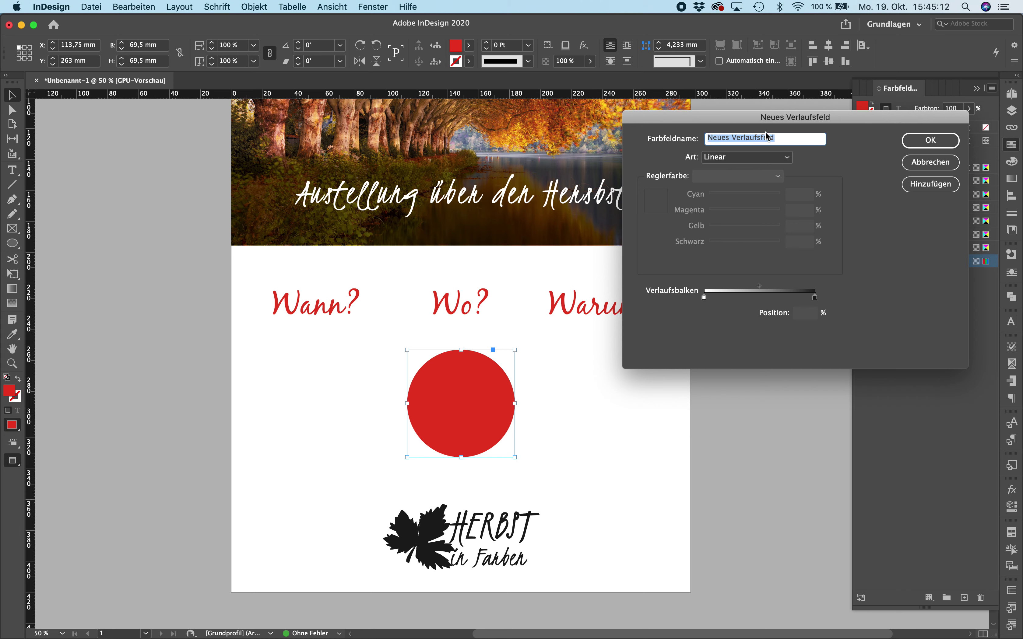
pyautogui.write('Verlauf 1')
pyautogui.click(718, 158)
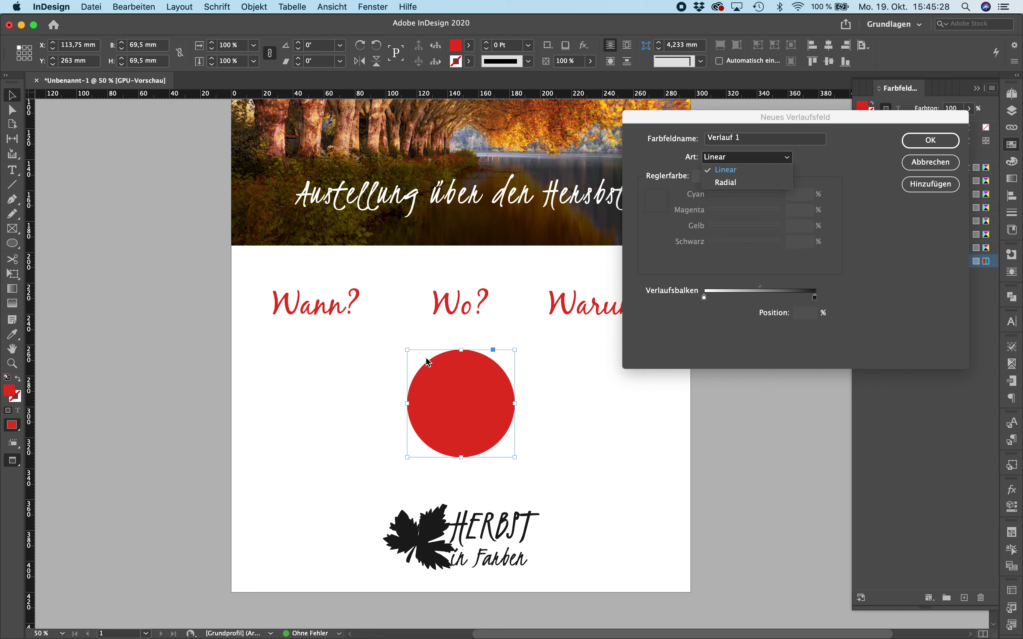
pyautogui.click(735, 172)
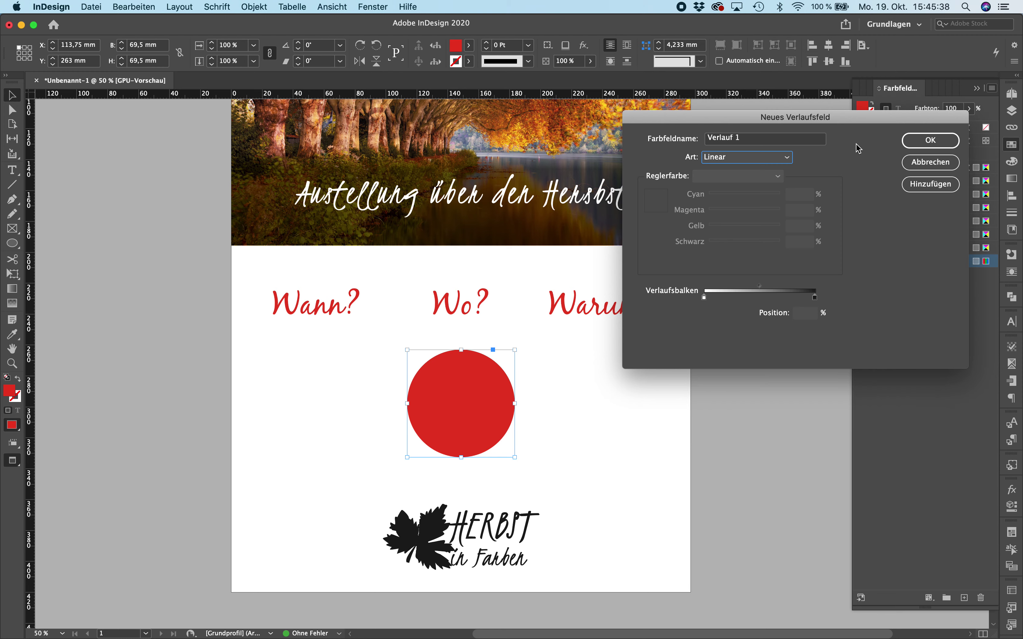
pyautogui.moveTo(878, 121); pyautogui.dragTo(836, 284)
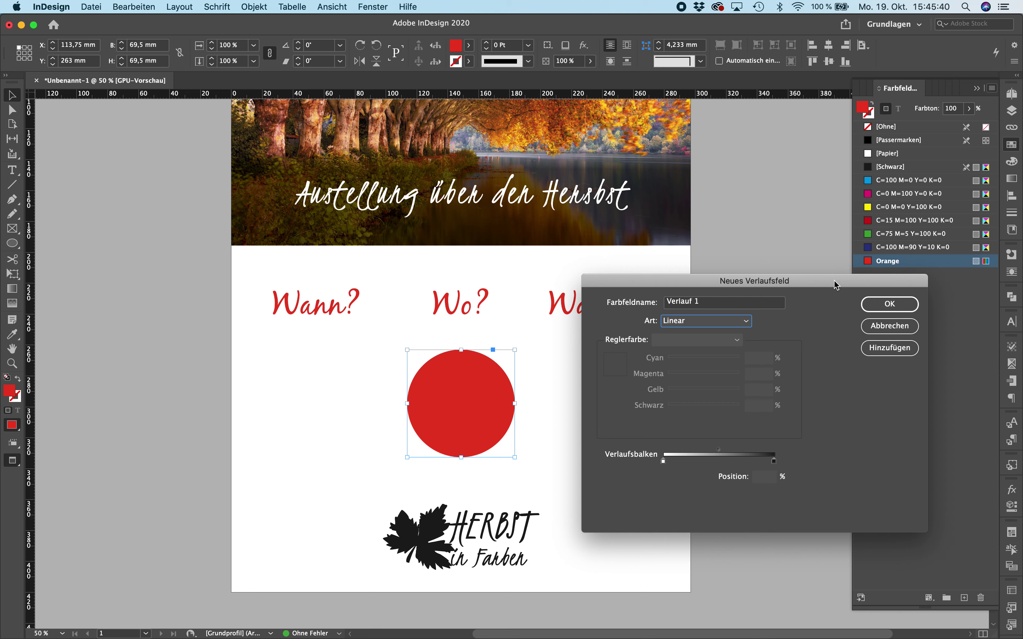
pyautogui.click(866, 305)
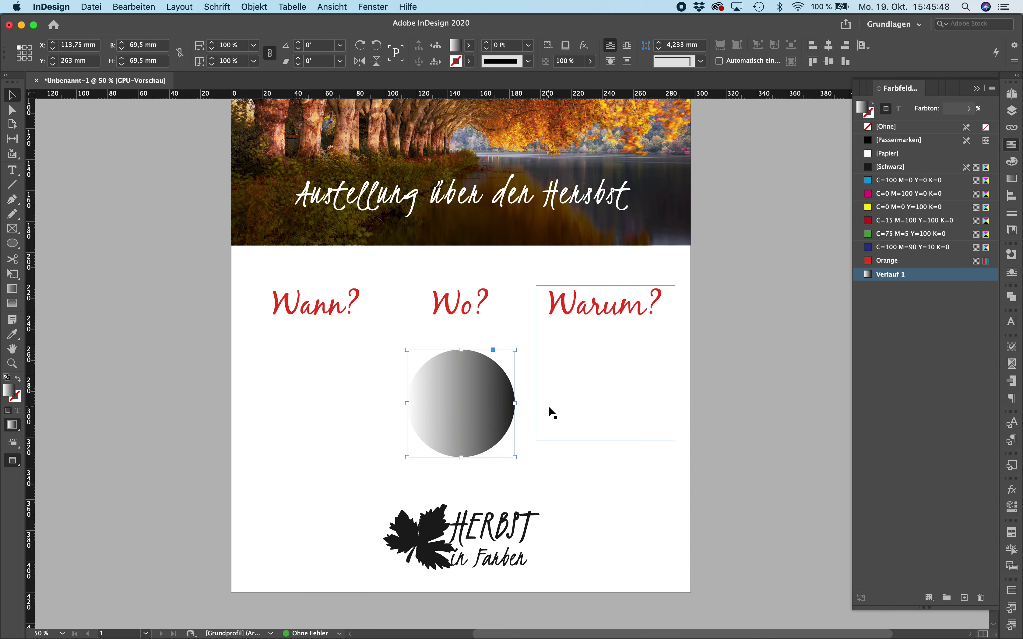
pyautogui.click(549, 407)
pyautogui.click(444, 399)
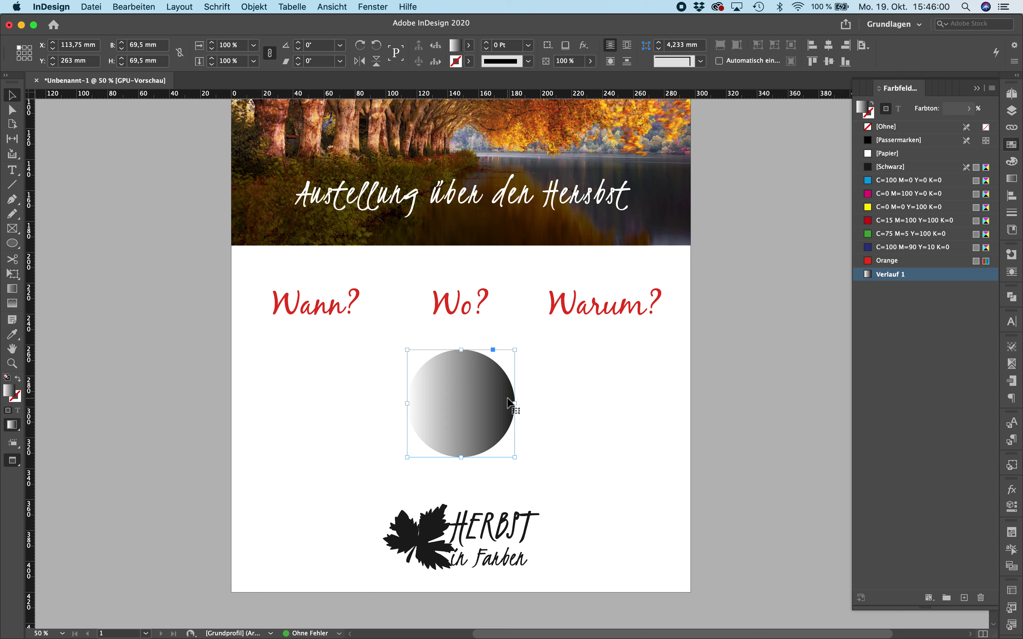
# Set the circle's gradient angle to 90° and reverse the gradient direction twice.
pyautogui.click(381, 6)
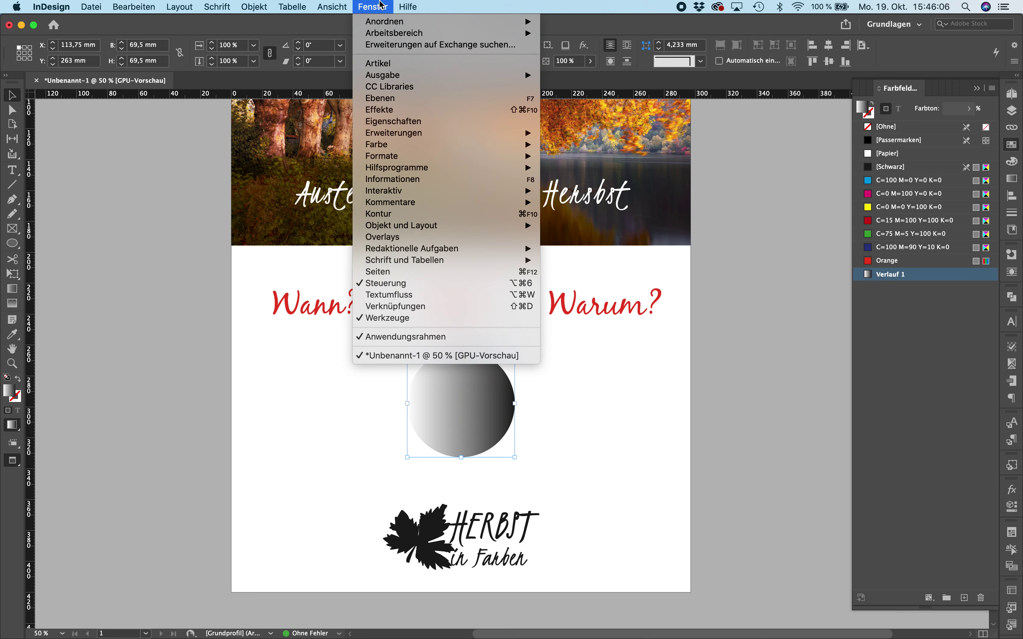
pyautogui.moveTo(386, 148)
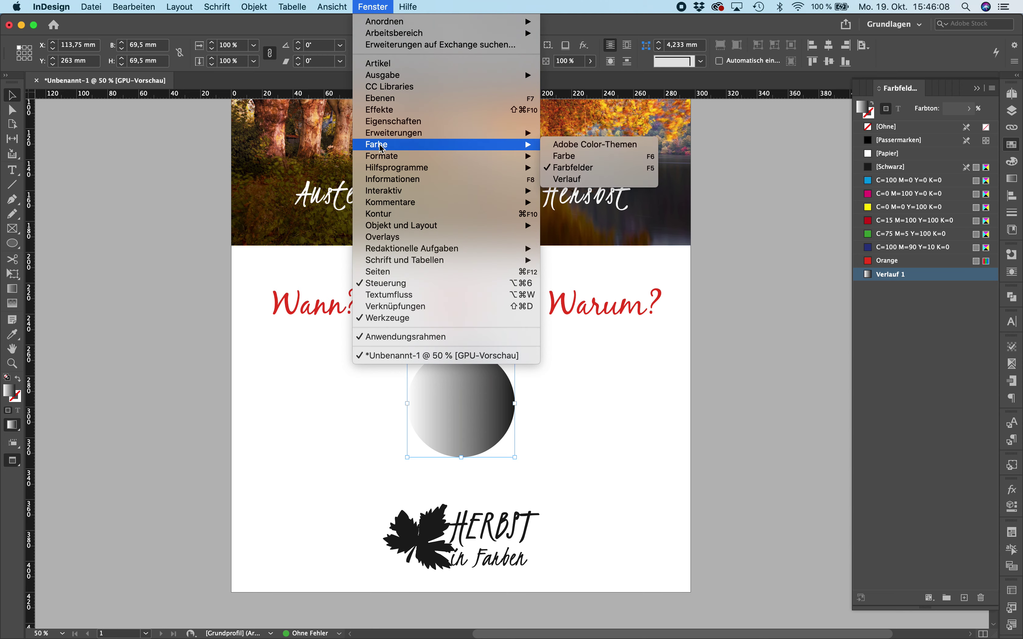
pyautogui.click(579, 182)
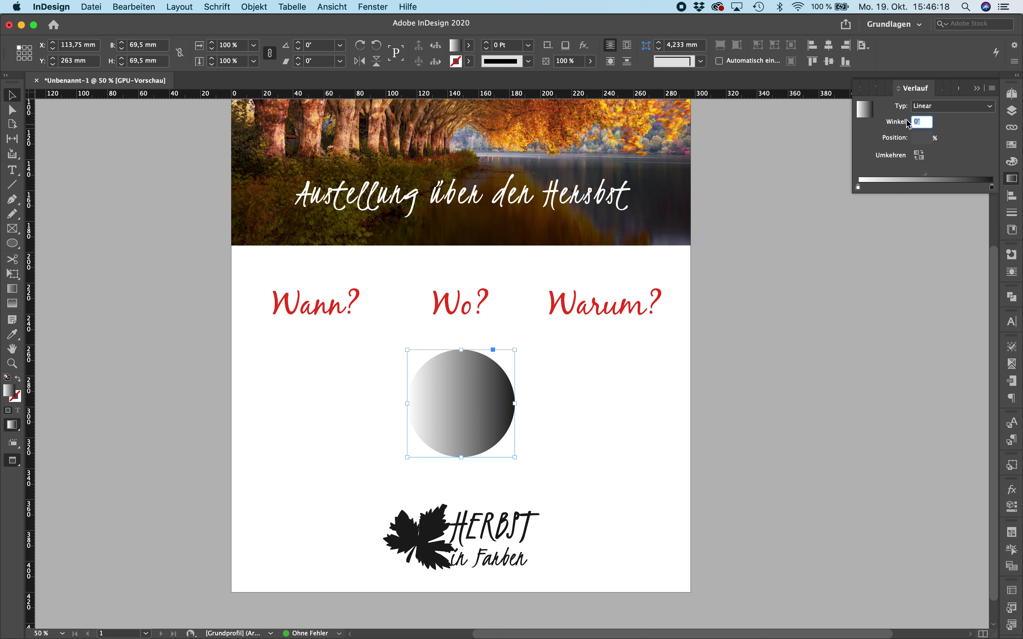
pyautogui.write('90')
pyautogui.press('Return')
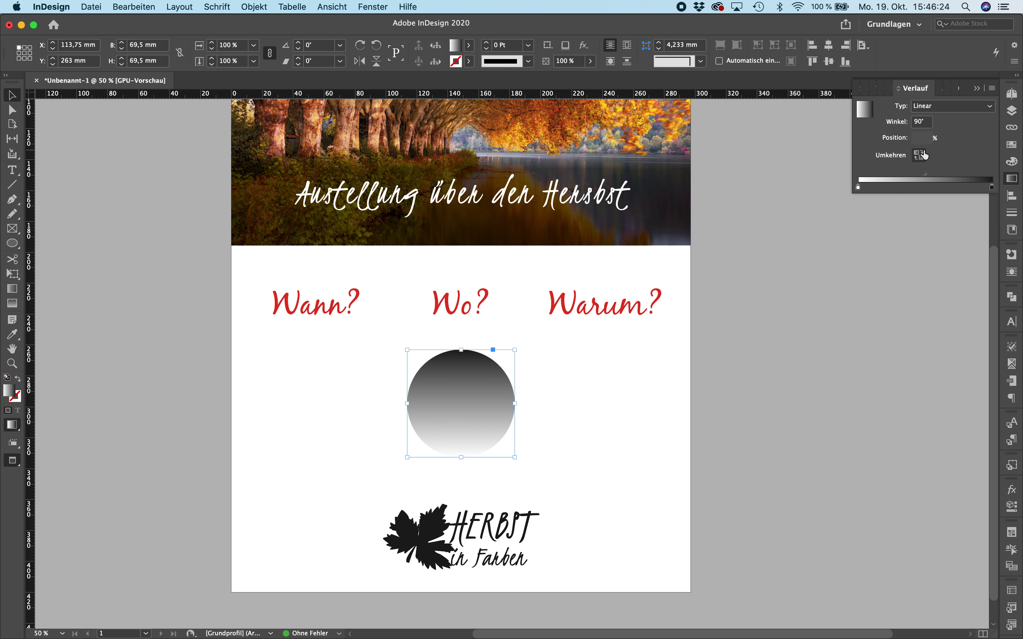
pyautogui.click(922, 156)
pyautogui.click(923, 156)
# Narrow the gradient transition by moving both stops toward the middle, the black one to about 57 %.
pyautogui.click(859, 187)
pyautogui.moveTo(860, 190); pyautogui.dragTo(906, 188)
pyautogui.moveTo(993, 189); pyautogui.dragTo(937, 192)
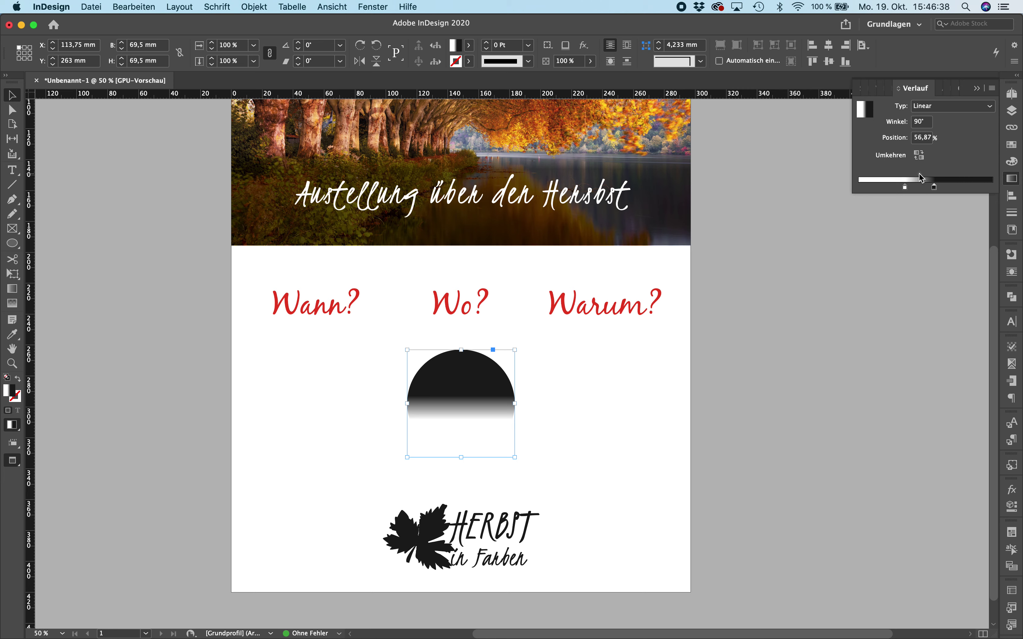
# Shift the gradient midpoint to about 24 % and 87 %, and spread the stops back to the ramp's ends, white at about 1 %.
pyautogui.moveTo(920, 174); pyautogui.dragTo(913, 174)
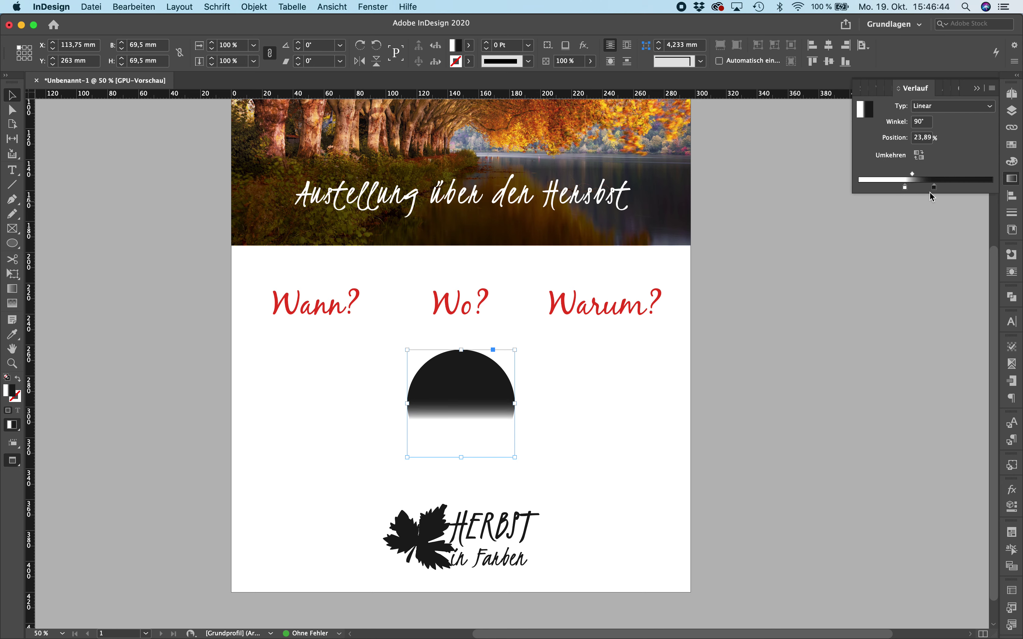
pyautogui.moveTo(913, 174); pyautogui.dragTo(933, 174)
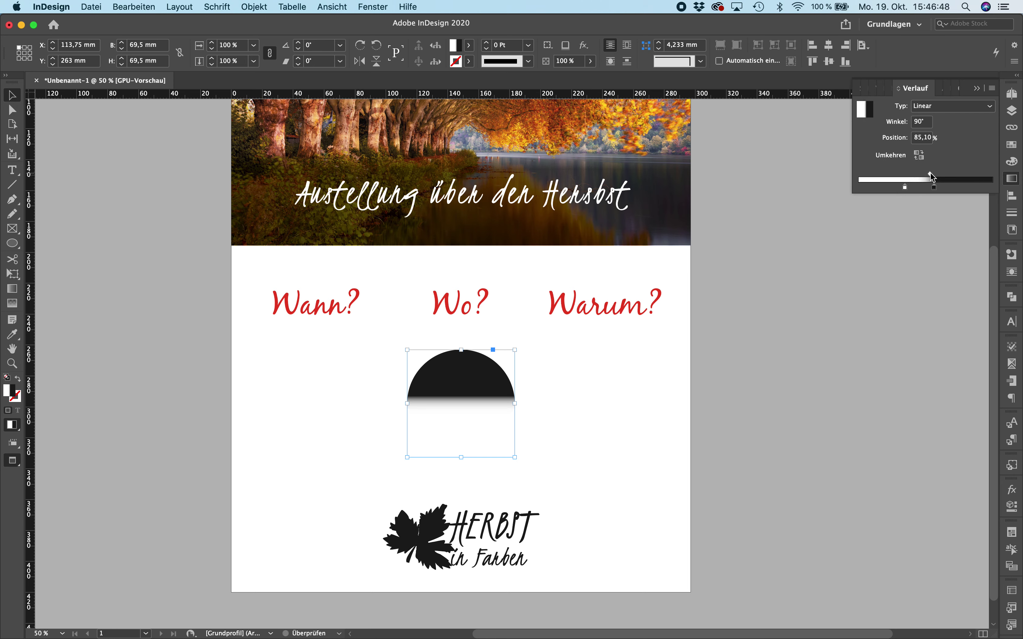
pyautogui.click(932, 175)
pyautogui.moveTo(932, 175); pyautogui.dragTo(941, 175)
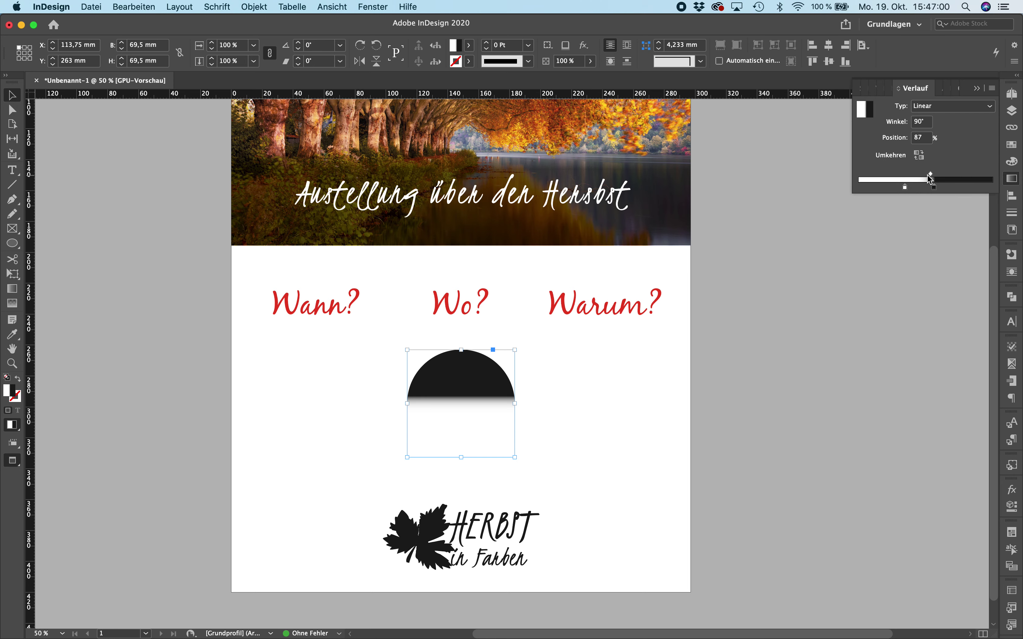
pyautogui.moveTo(928, 176); pyautogui.dragTo(998, 189)
pyautogui.moveTo(883, 188); pyautogui.dragTo(852, 191)
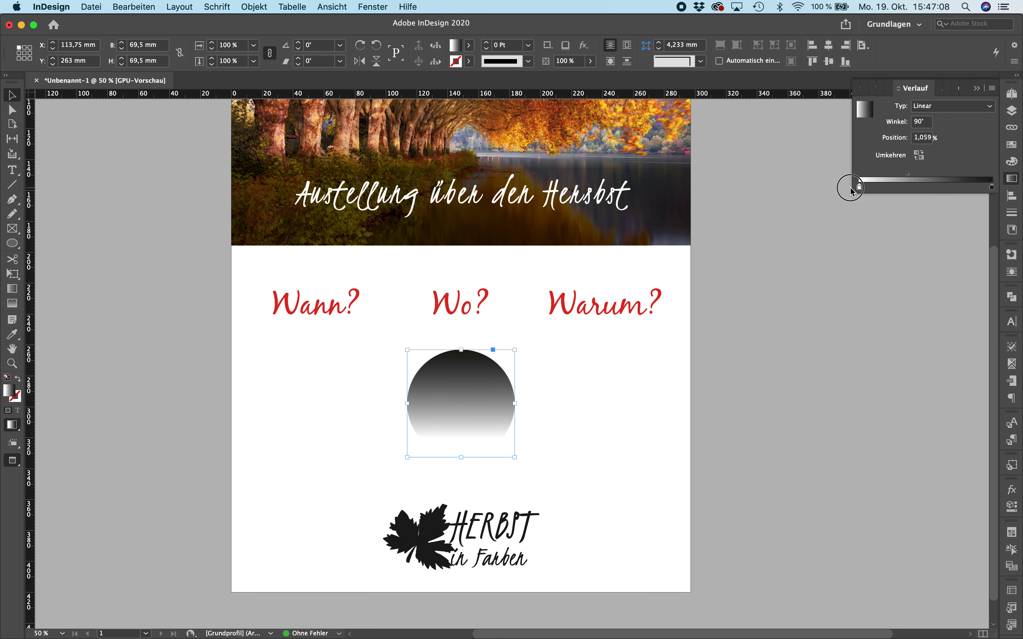
# Try the Radial gradient type on the circle and return it to Linear.
pyautogui.click(943, 106)
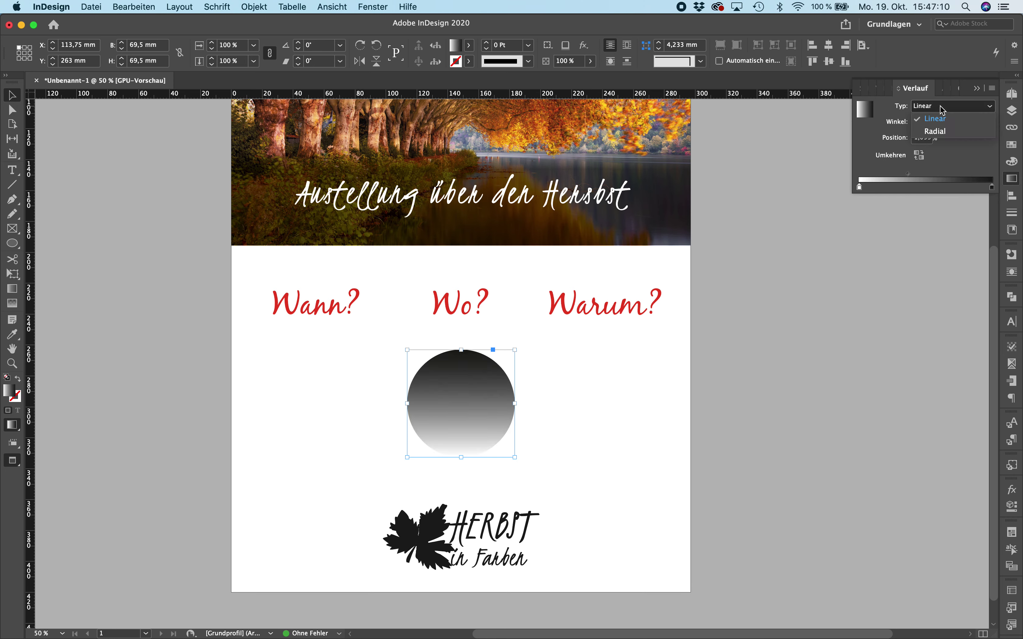
pyautogui.click(935, 132)
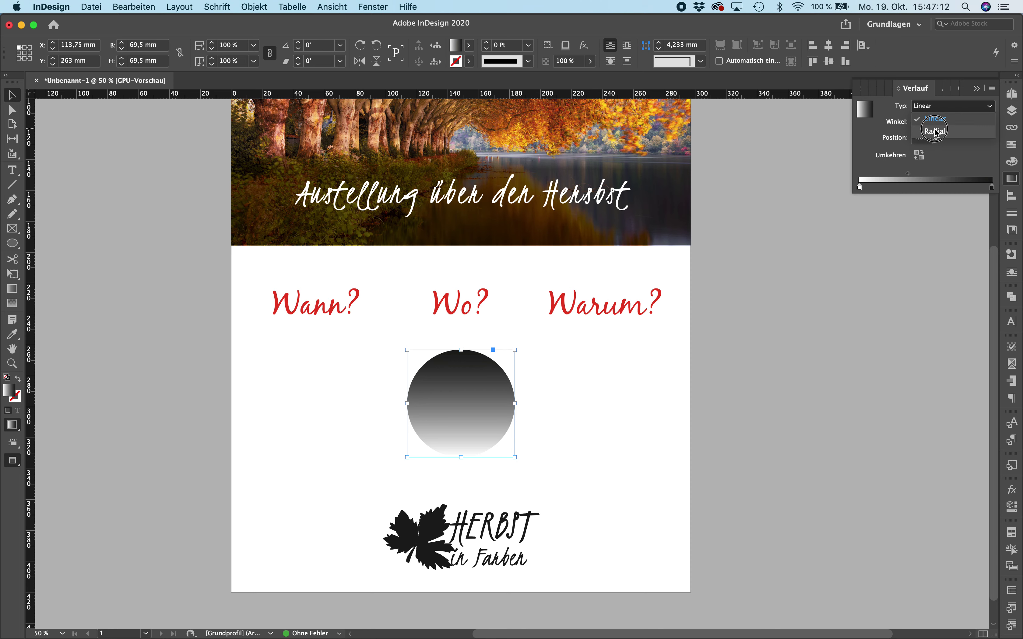
pyautogui.click(938, 107)
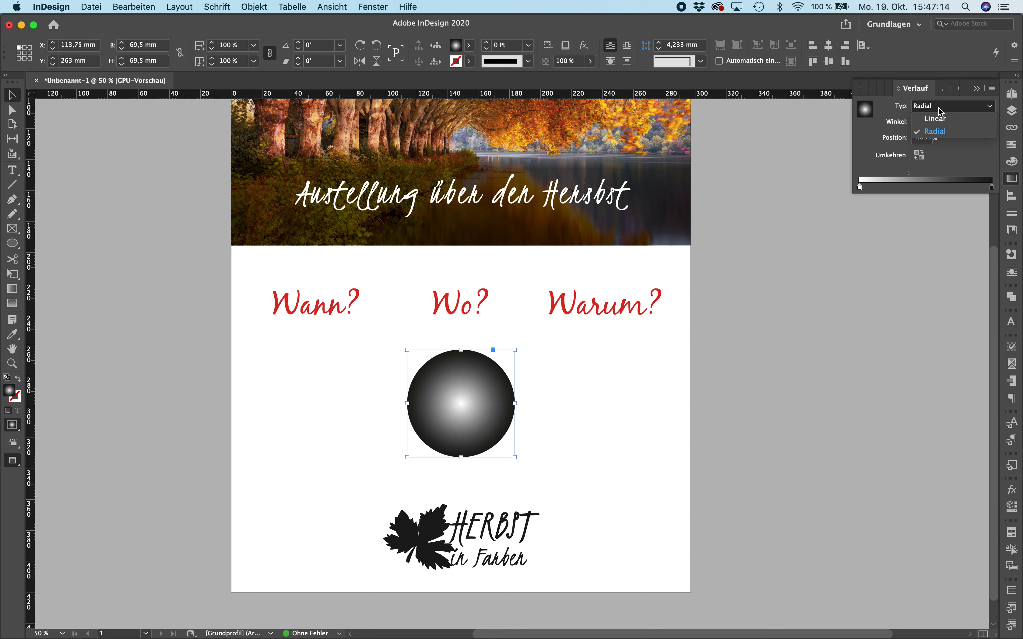
pyautogui.click(937, 122)
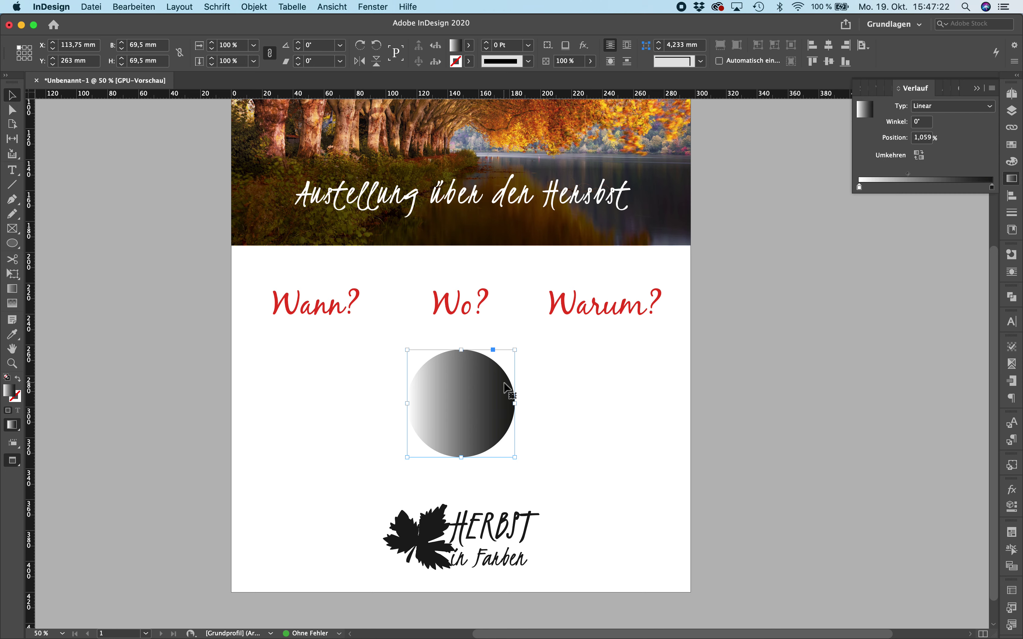
# Try gradient strokes of different lengths and directions across and beyond the circle with the Gradient Swatch tool.
pyautogui.click(13, 294)
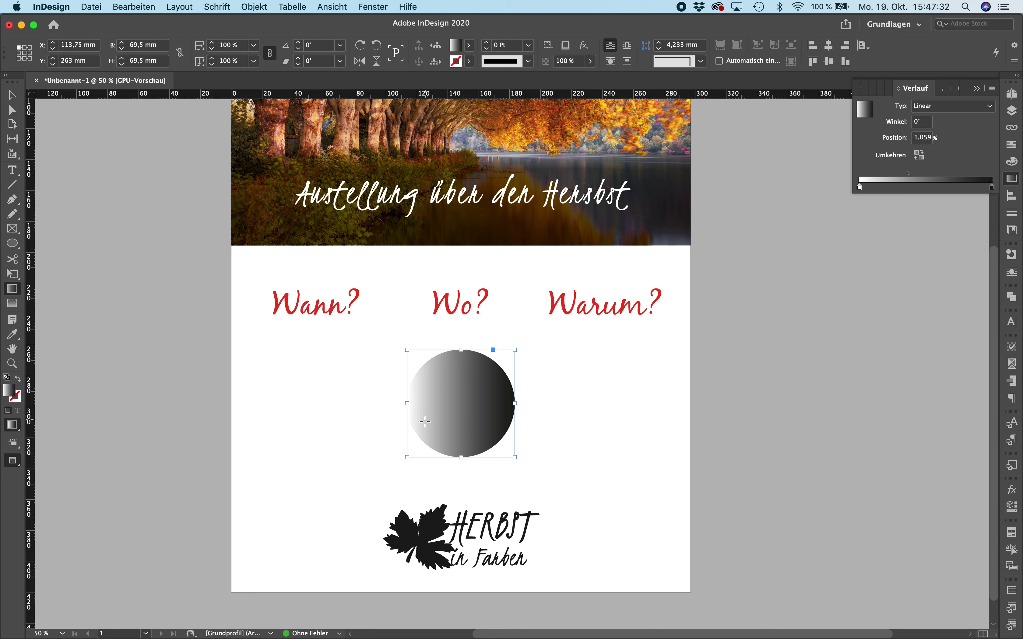
pyautogui.moveTo(438, 441); pyautogui.dragTo(473, 377)
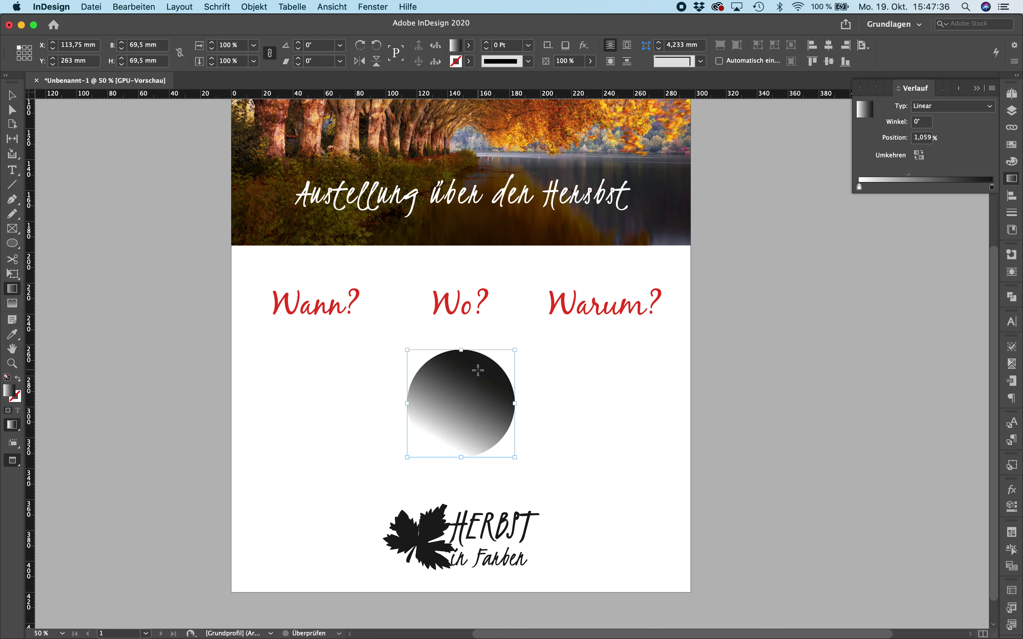
pyautogui.moveTo(502, 418); pyautogui.dragTo(441, 367)
pyautogui.moveTo(391, 338); pyautogui.dragTo(608, 477)
pyautogui.moveTo(538, 373); pyautogui.dragTo(464, 413)
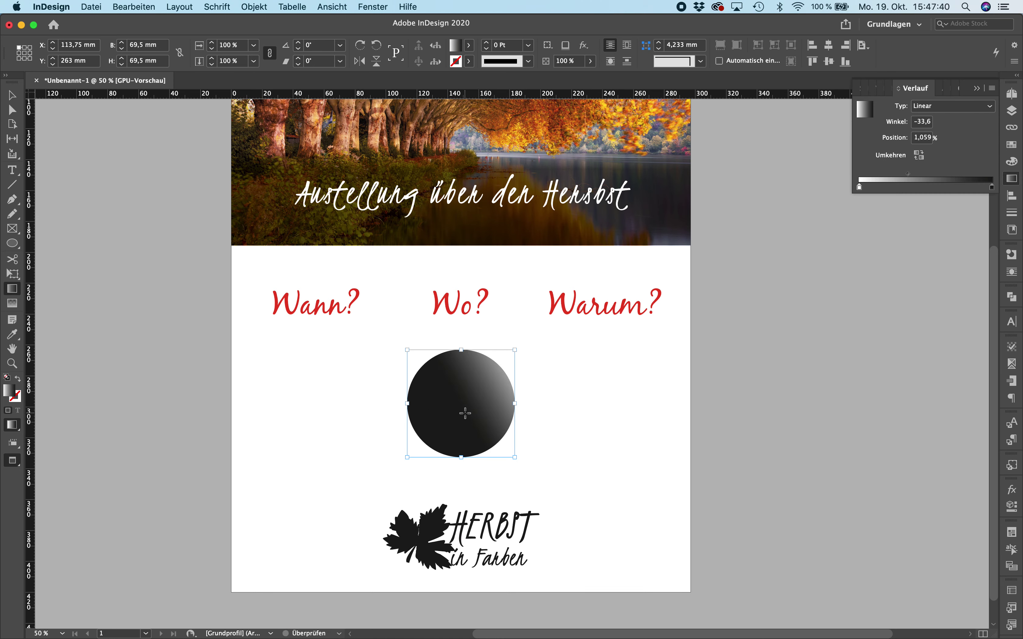
pyautogui.moveTo(474, 371); pyautogui.dragTo(408, 465)
pyautogui.click(467, 410)
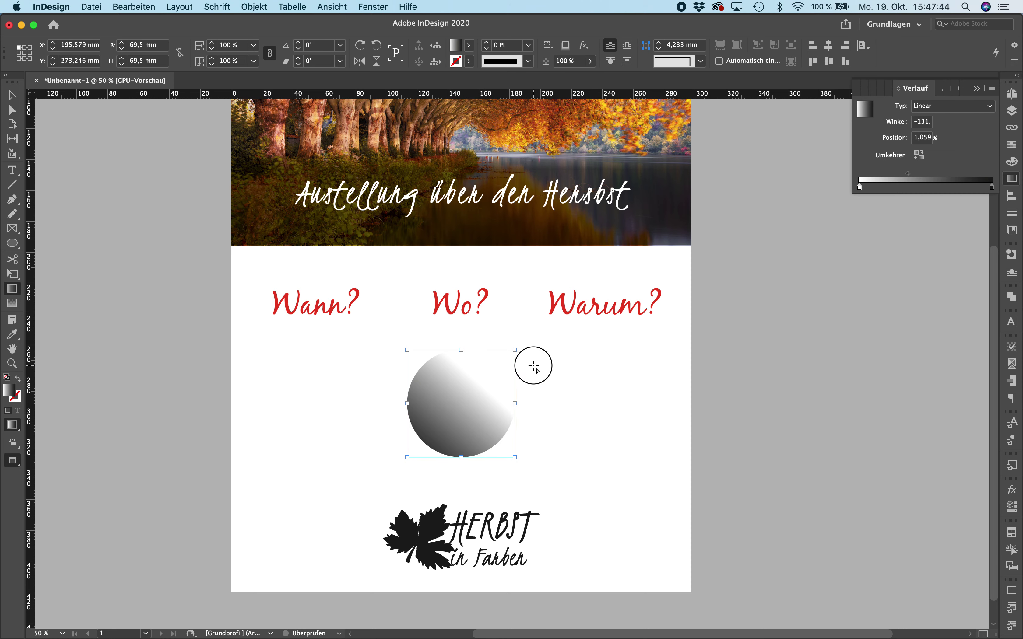
pyautogui.moveTo(532, 366); pyautogui.dragTo(390, 458)
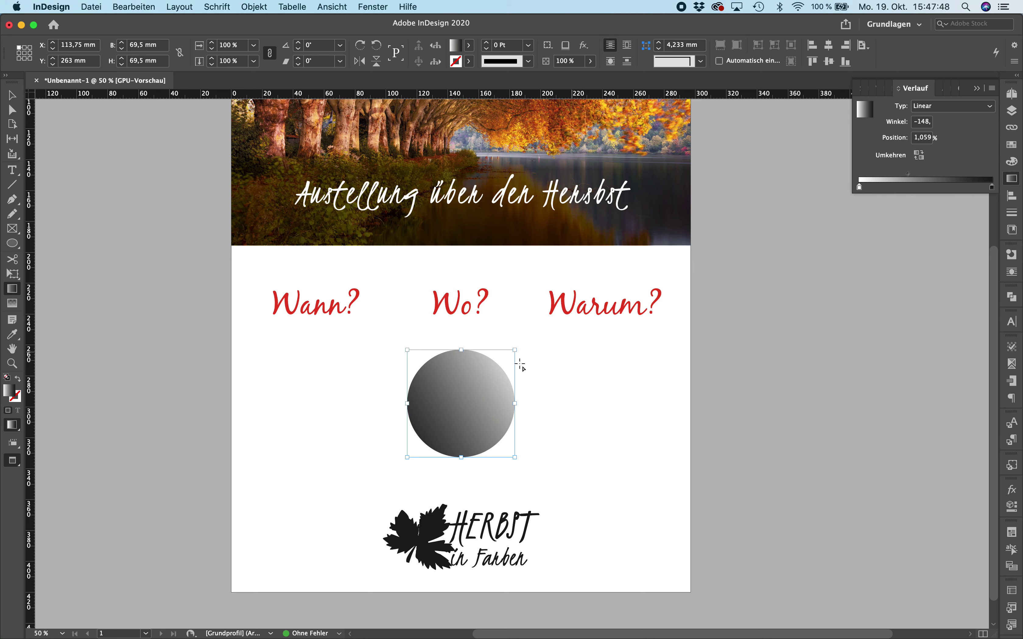
pyautogui.moveTo(465, 389); pyautogui.dragTo(458, 401)
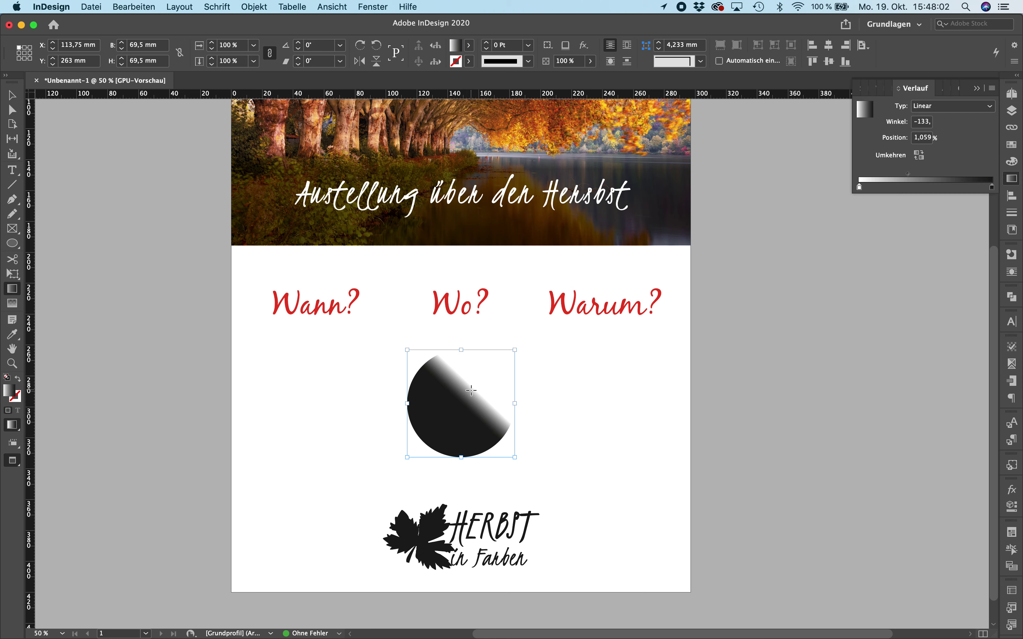
# Run the circle's gradient diagonally from beyond its lower left to its upper right at 44° and deselect the circle.
pyautogui.moveTo(380, 470); pyautogui.dragTo(519, 337)
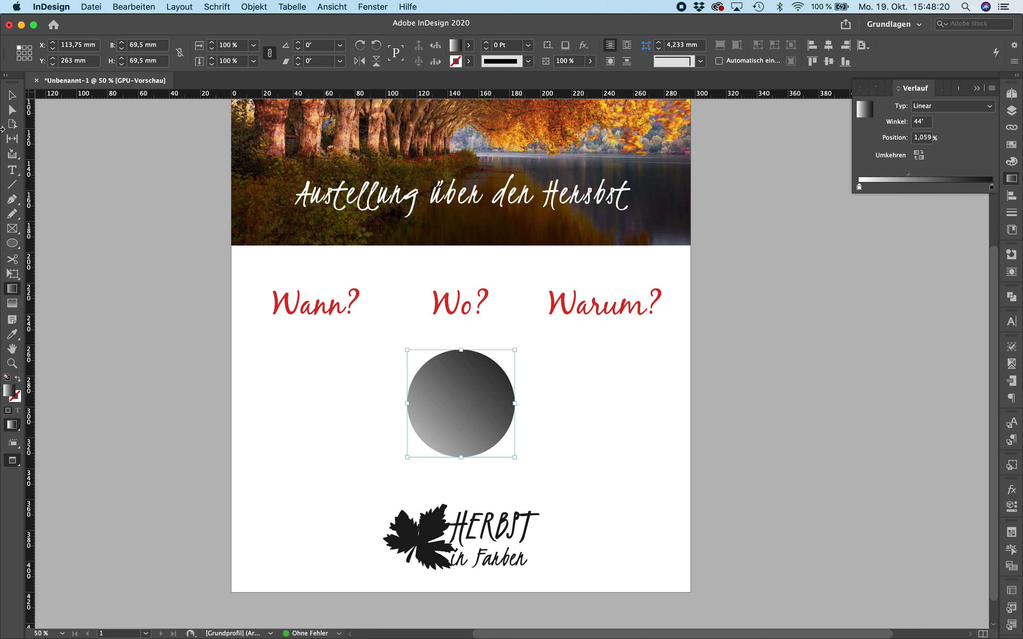
pyautogui.click(12, 95)
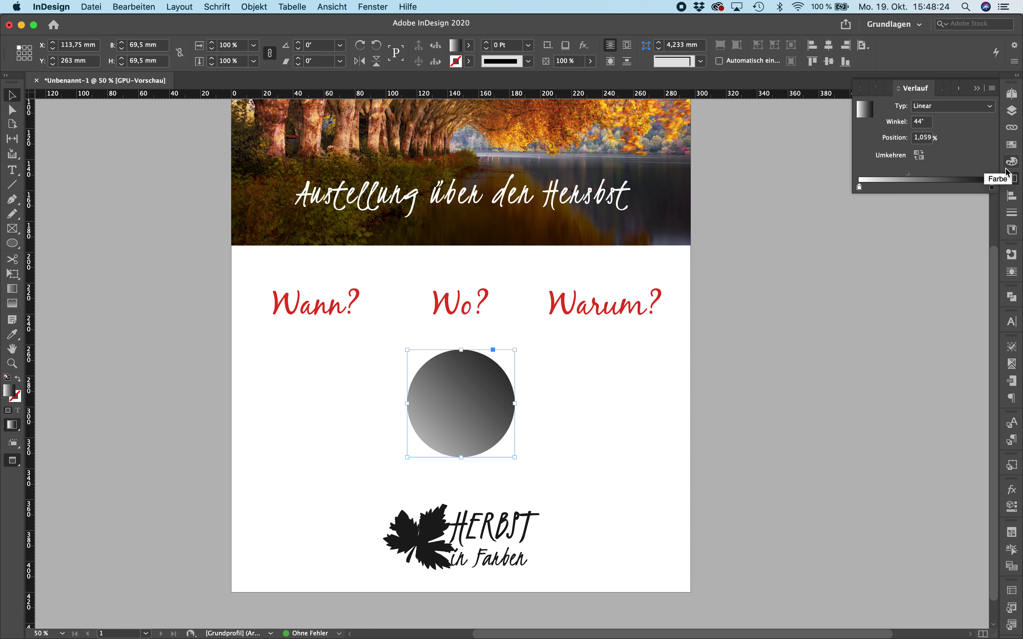
pyautogui.click(813, 356)
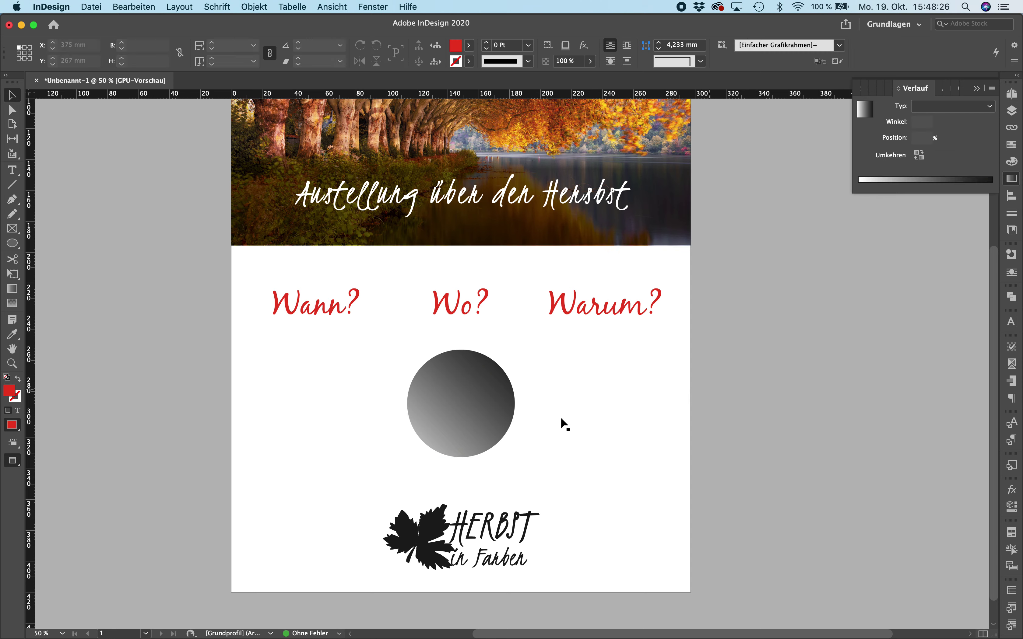
# Edit the gradient swatch Verlauf 1 and colour its white start stop with the existing Orange swatch.
pyautogui.click(1012, 146)
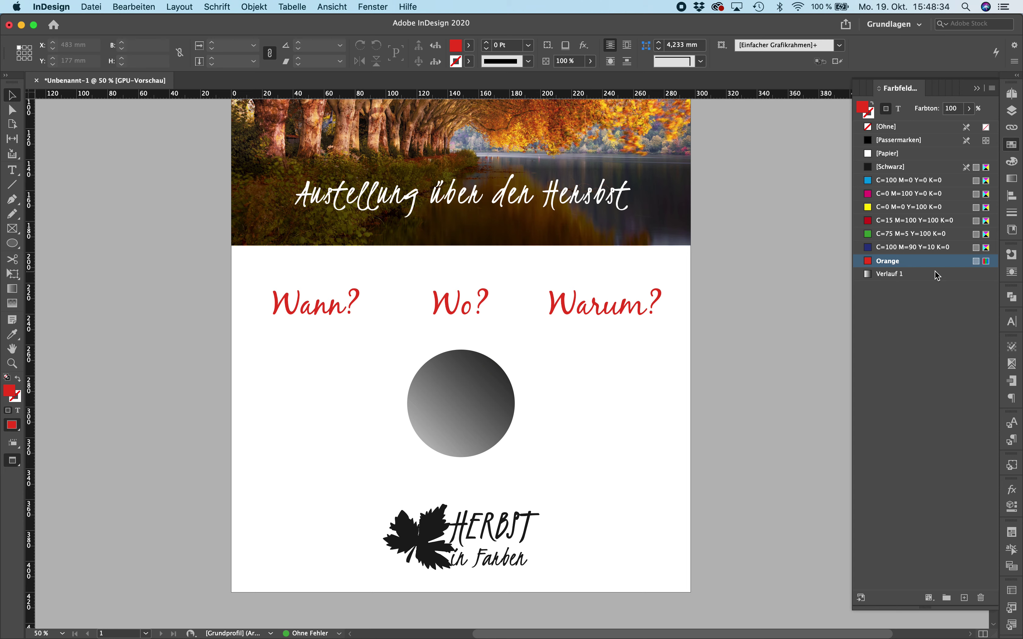
pyautogui.click(895, 275)
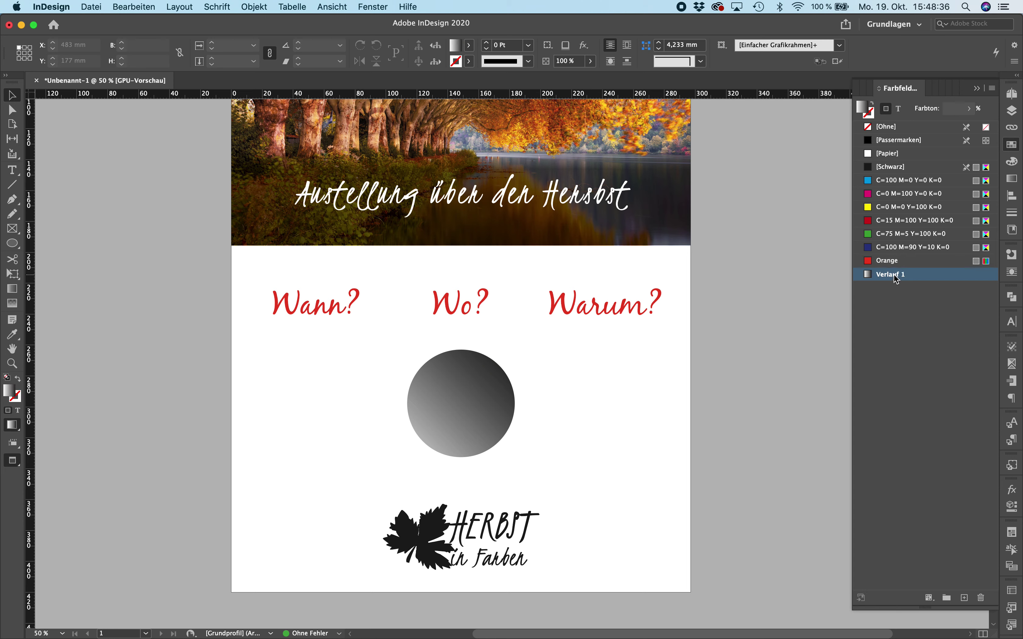
pyautogui.doubleClick(870, 275)
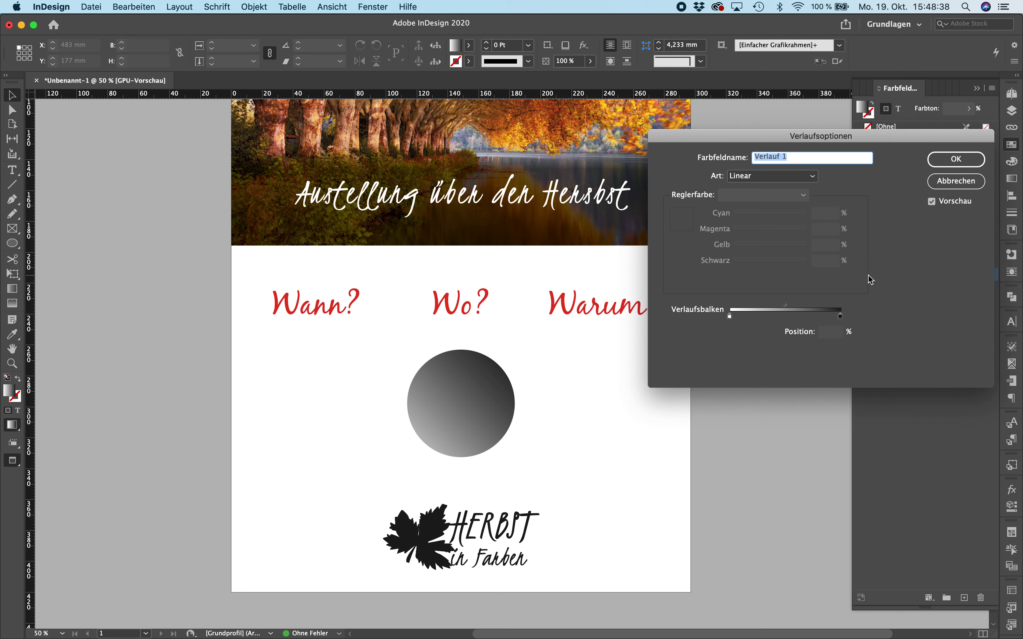
pyautogui.moveTo(810, 136); pyautogui.dragTo(752, 310)
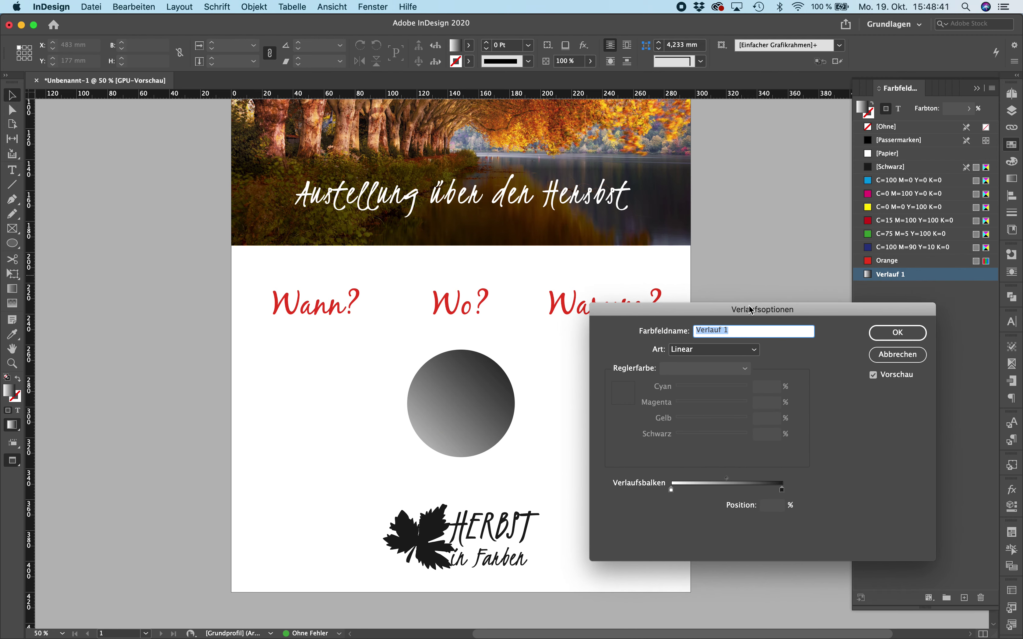
pyautogui.click(671, 489)
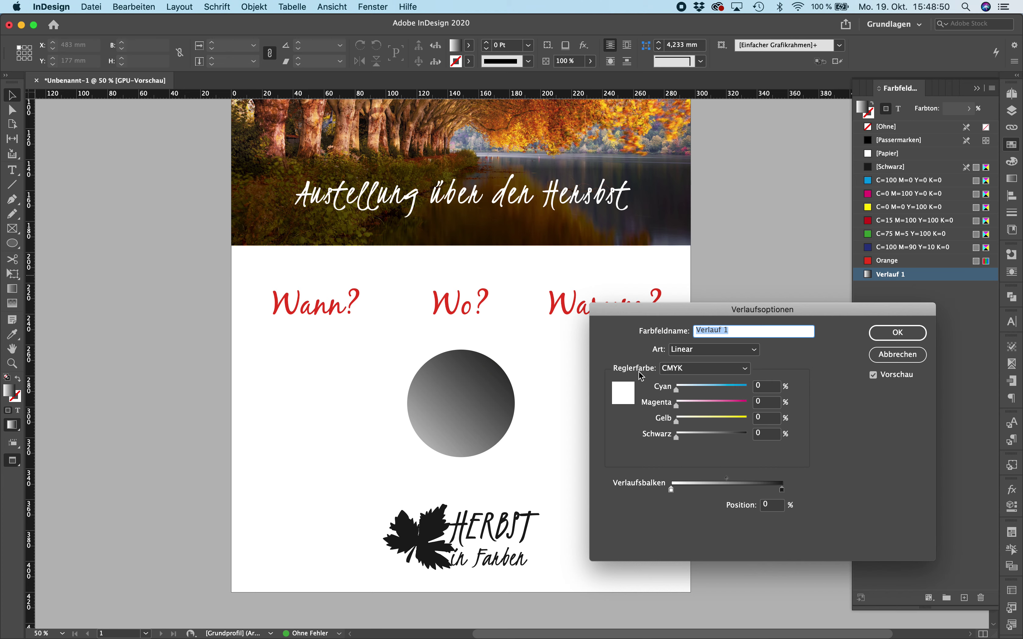
pyautogui.click(672, 372)
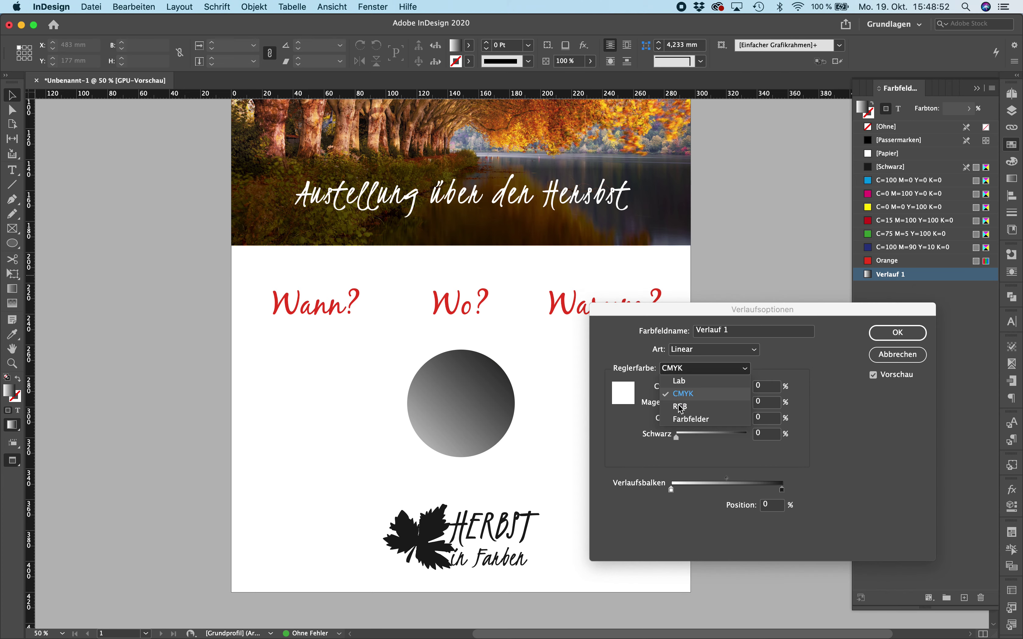
pyautogui.click(679, 426)
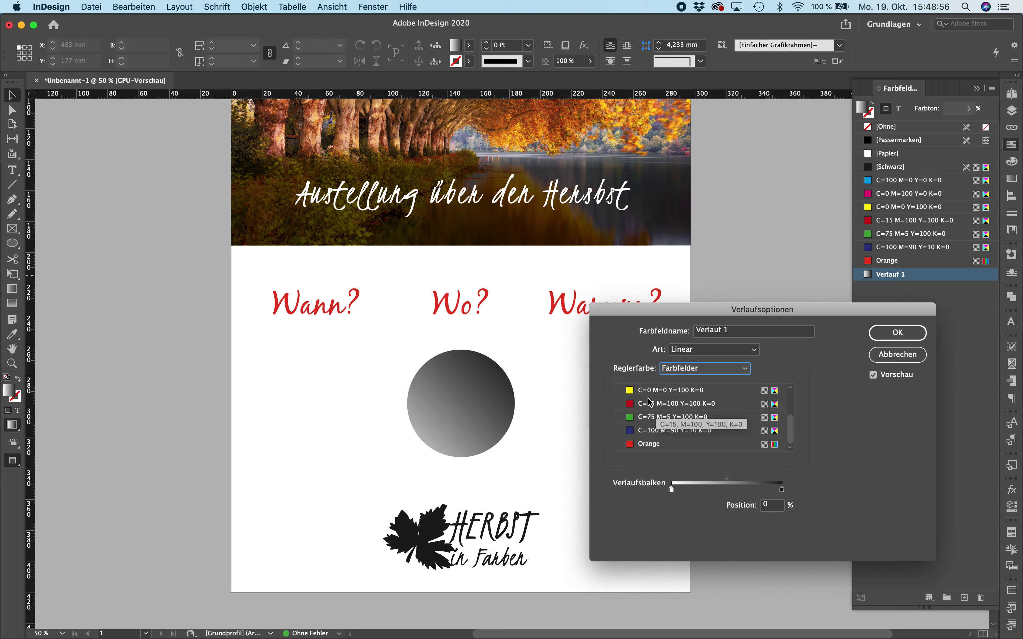
pyautogui.scroll(4, 679, 425)
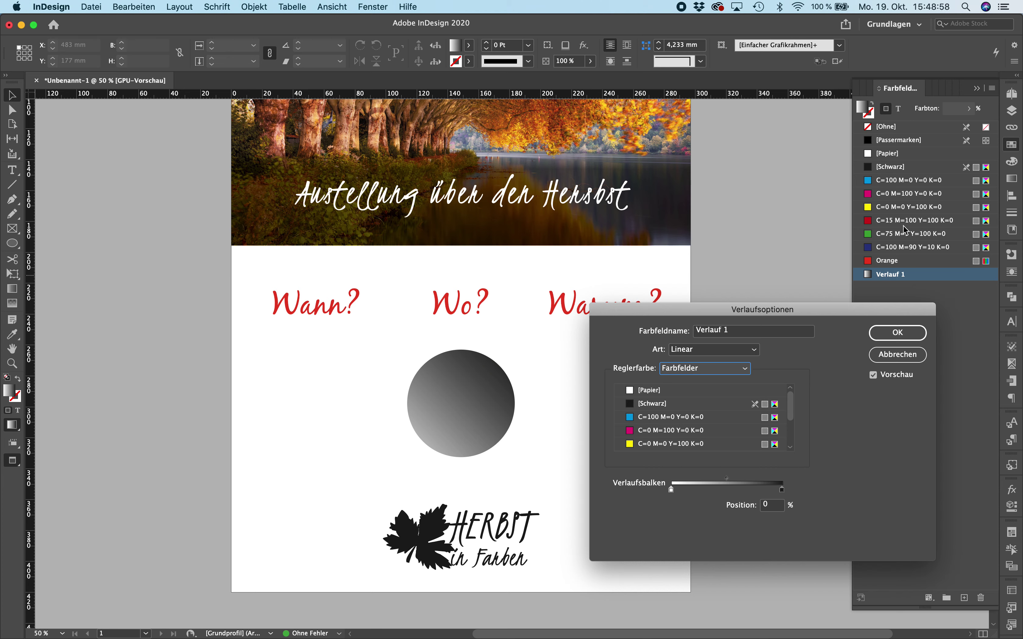
pyautogui.scroll(-2, 662, 418)
pyautogui.scroll(-2, 640, 436)
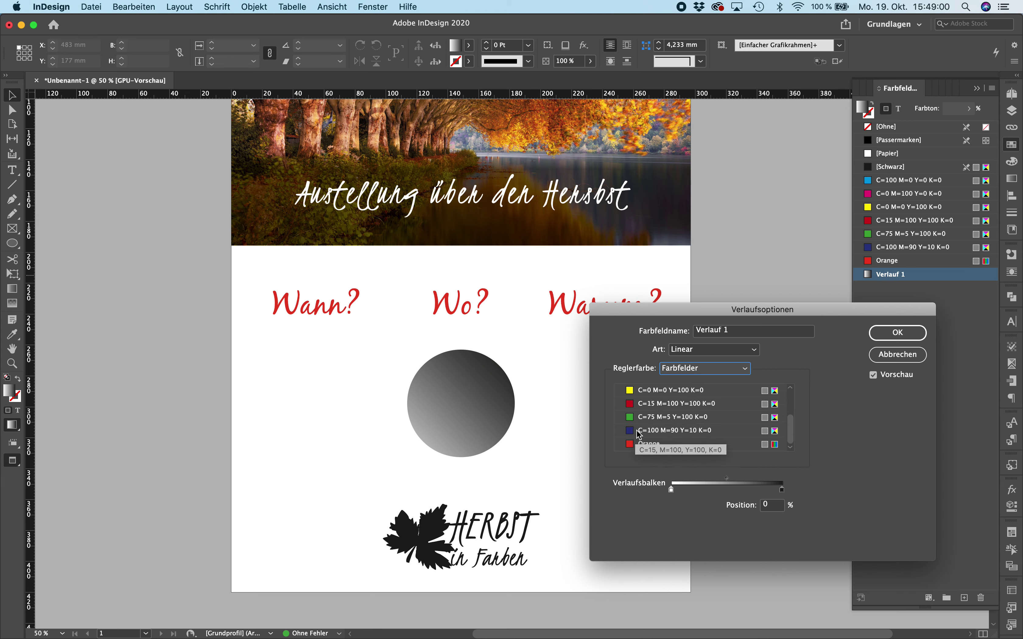
pyautogui.click(630, 444)
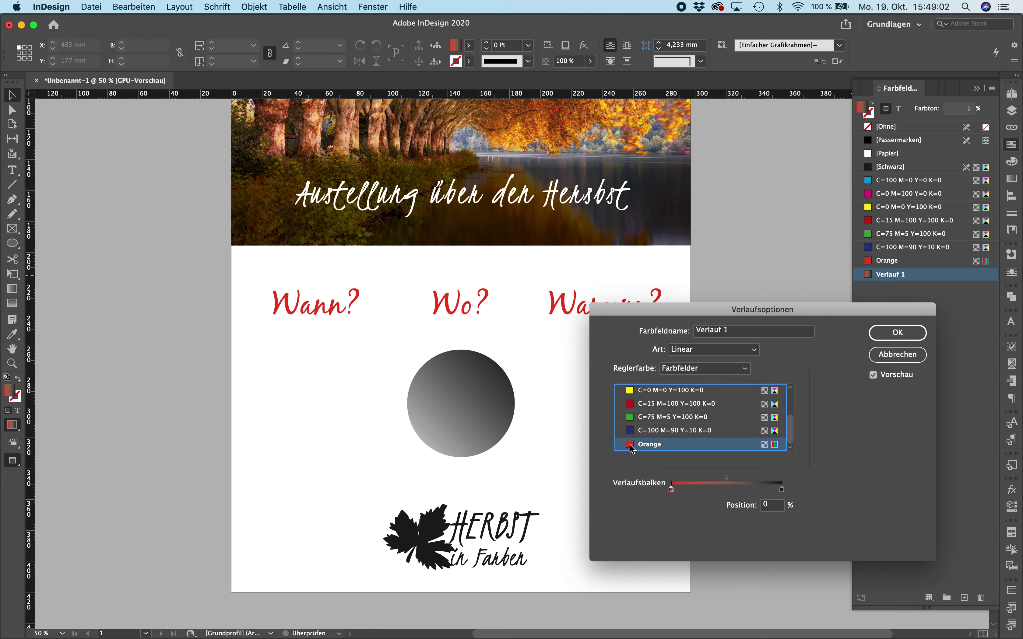
# Colour the gradient's black end stop with the yellow swatch C=0 M=0 Y=100 K=0.
pyautogui.click(782, 492)
pyautogui.moveTo(783, 492); pyautogui.dragTo(783, 492)
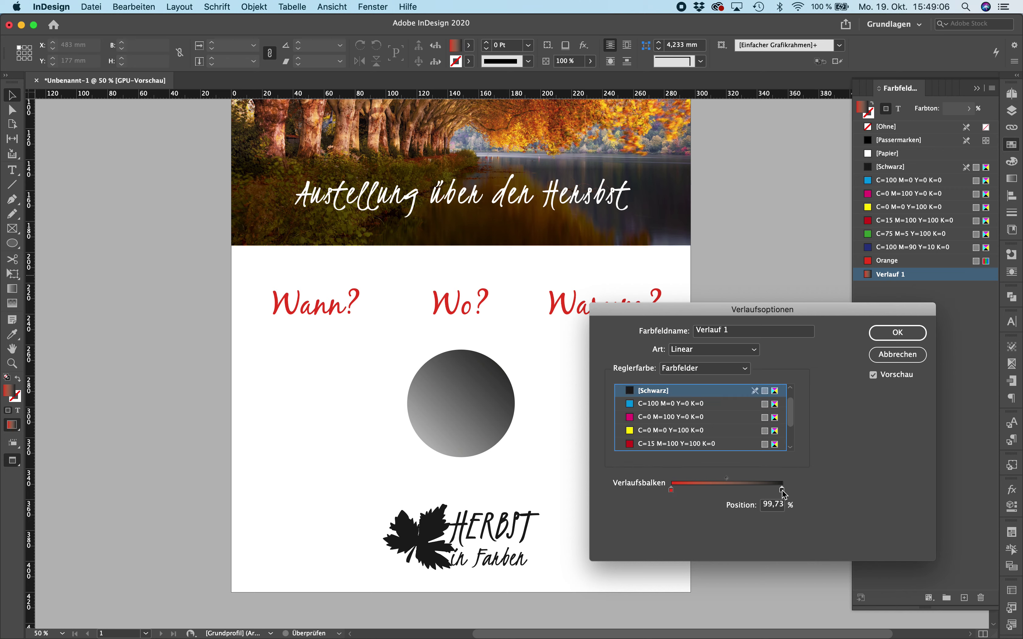
pyautogui.scroll(-1, 690, 436)
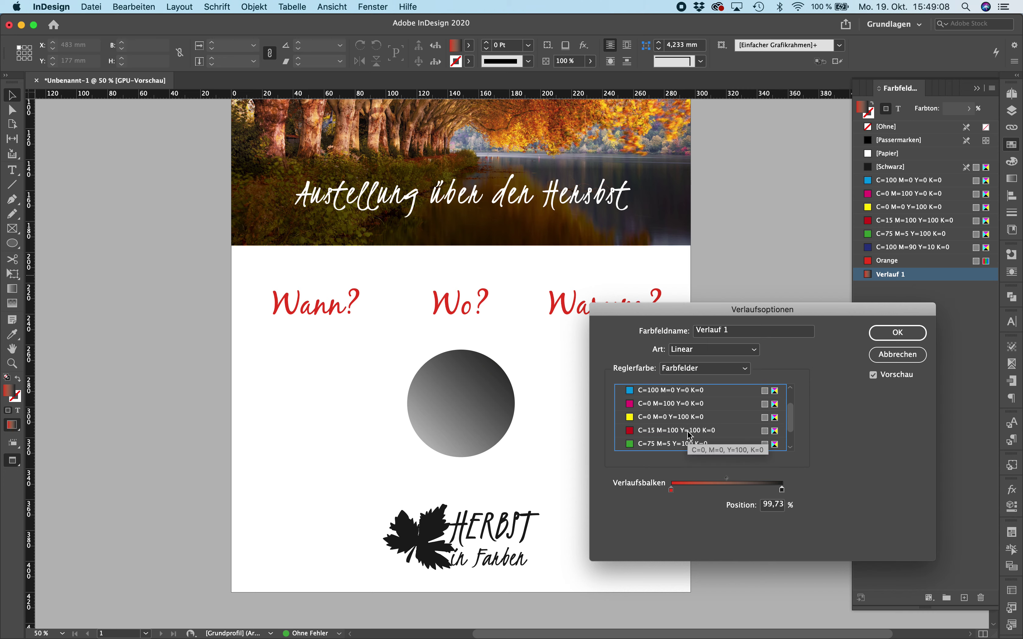
pyautogui.click(641, 420)
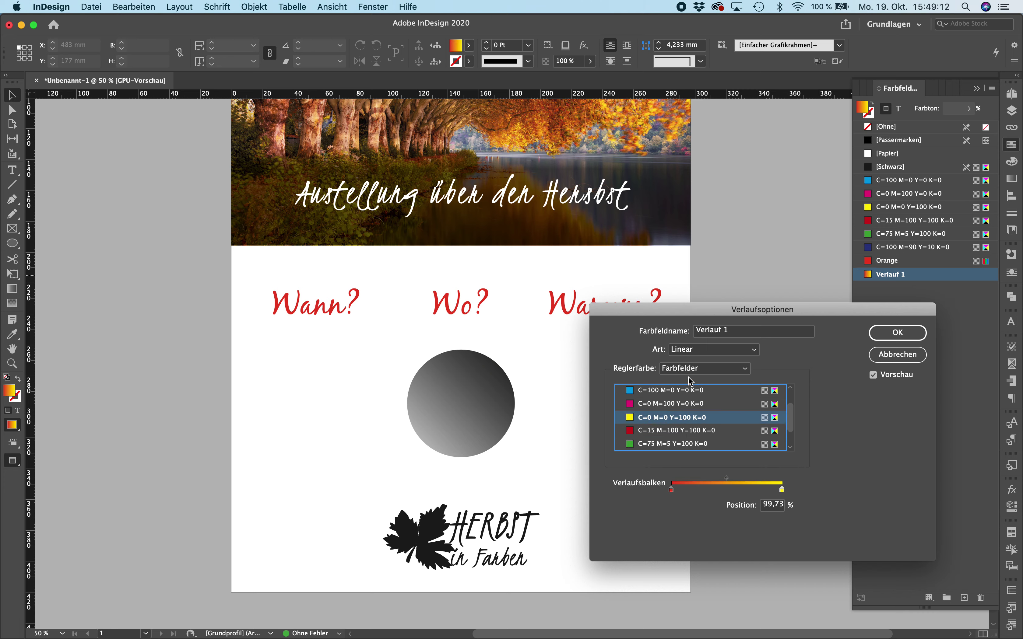
pyautogui.scroll(-2, 666, 398)
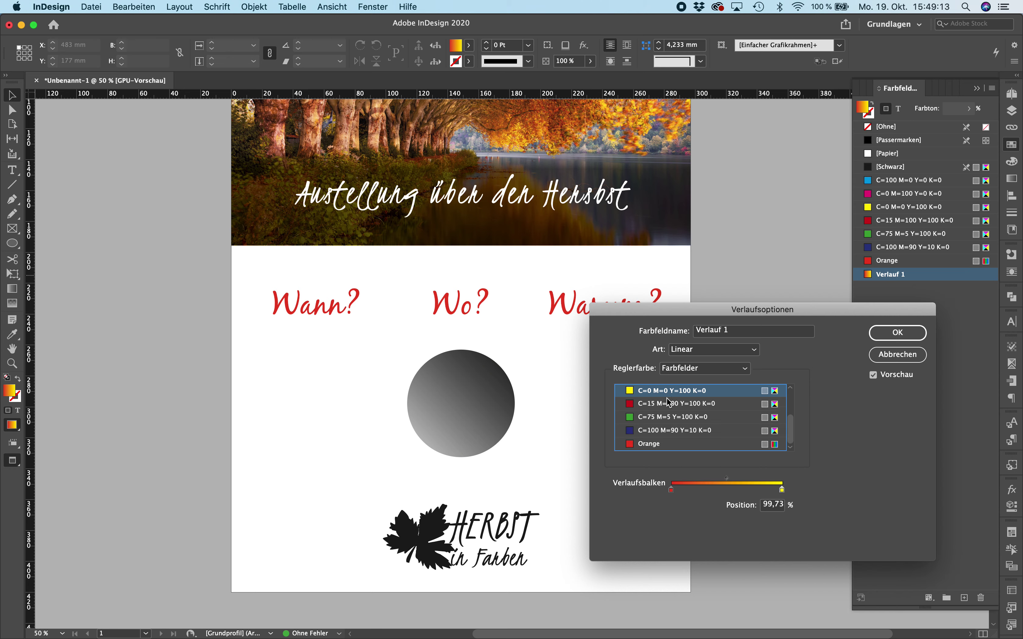
# Mix the yellow end stop in CMYK with 43 % cyan and 33 % magenta, and accept the gradient options.
pyautogui.click(691, 372)
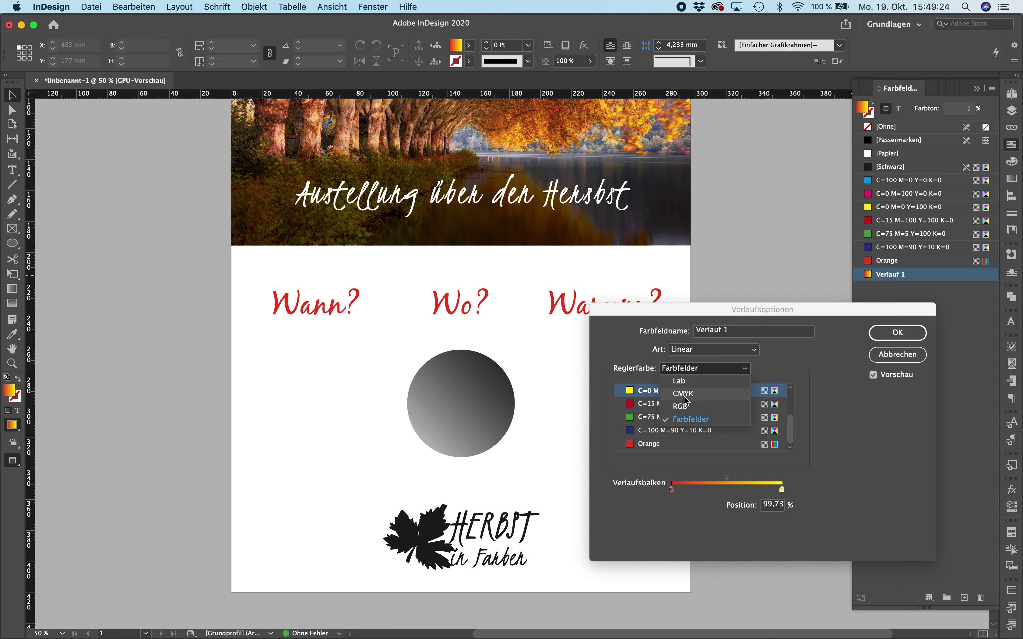
pyautogui.click(685, 394)
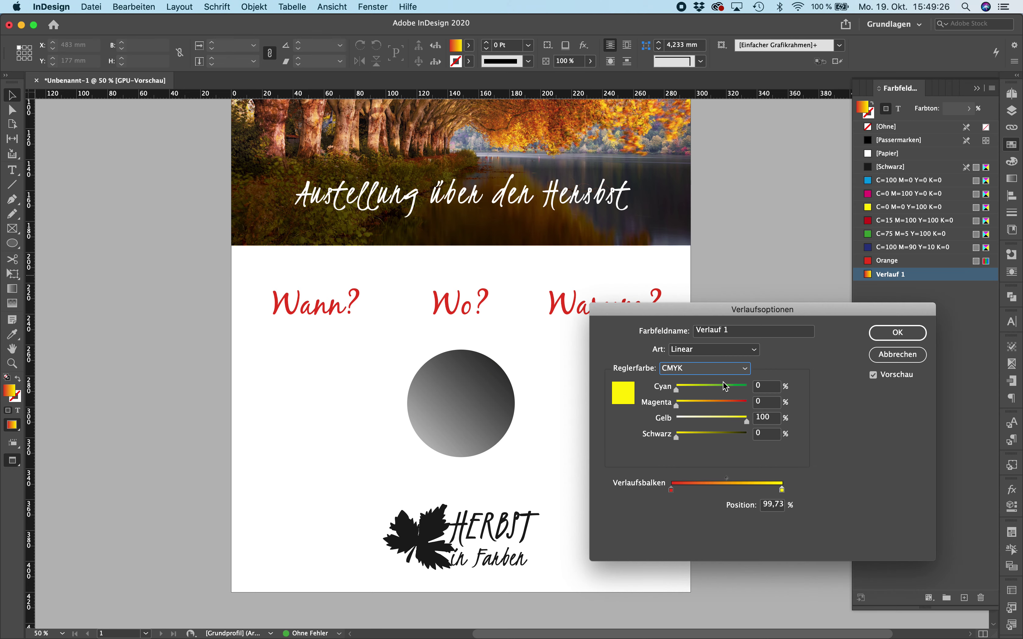
pyautogui.click(709, 389)
pyautogui.click(700, 405)
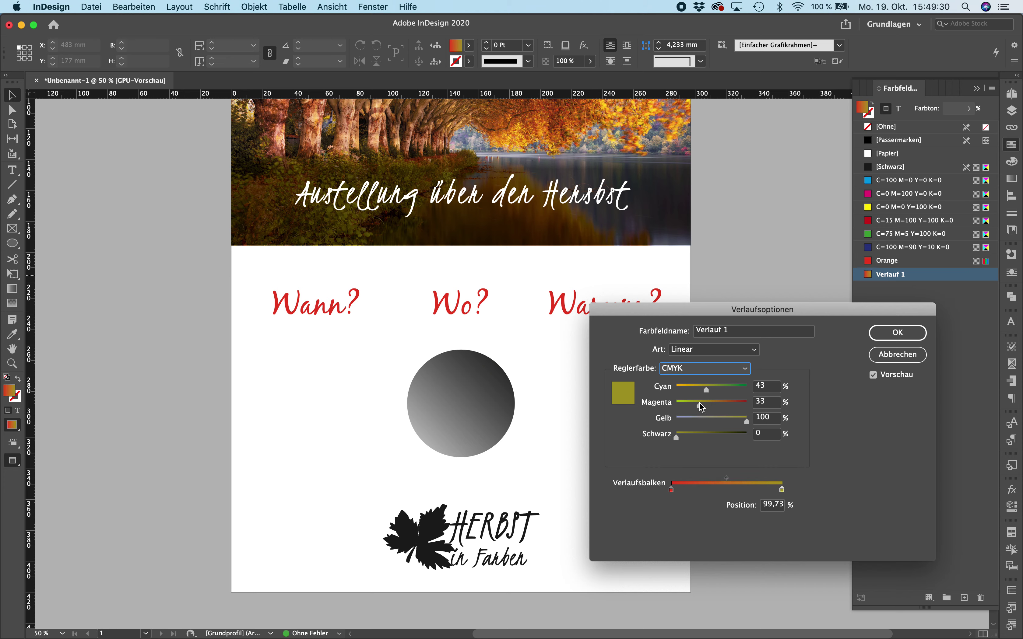
pyautogui.click(893, 335)
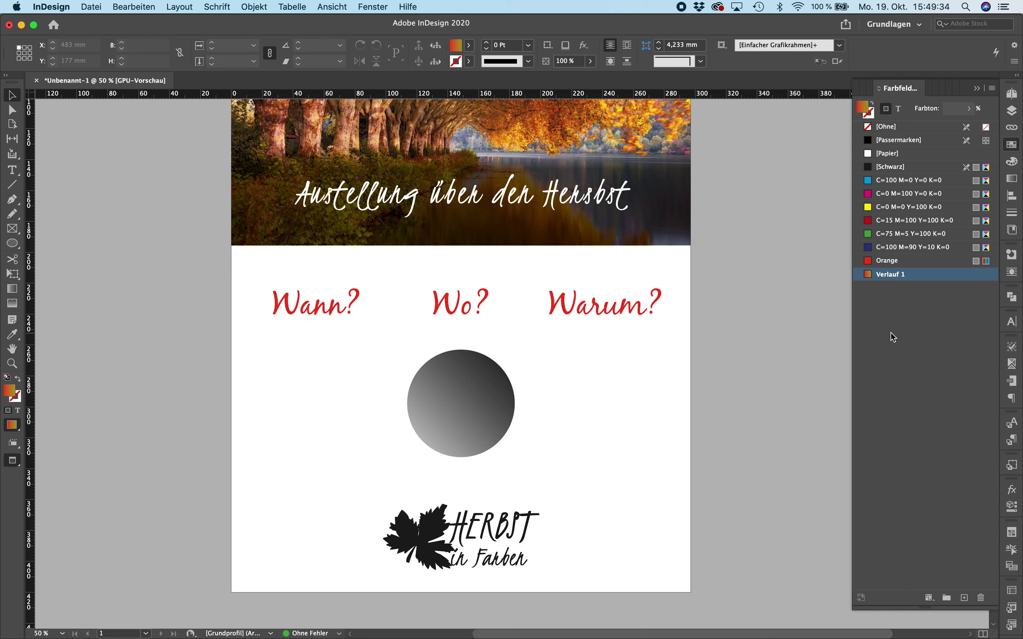
# Apply the edited Verlauf 1 swatch to the circle's fill and deselect it.
pyautogui.click(465, 412)
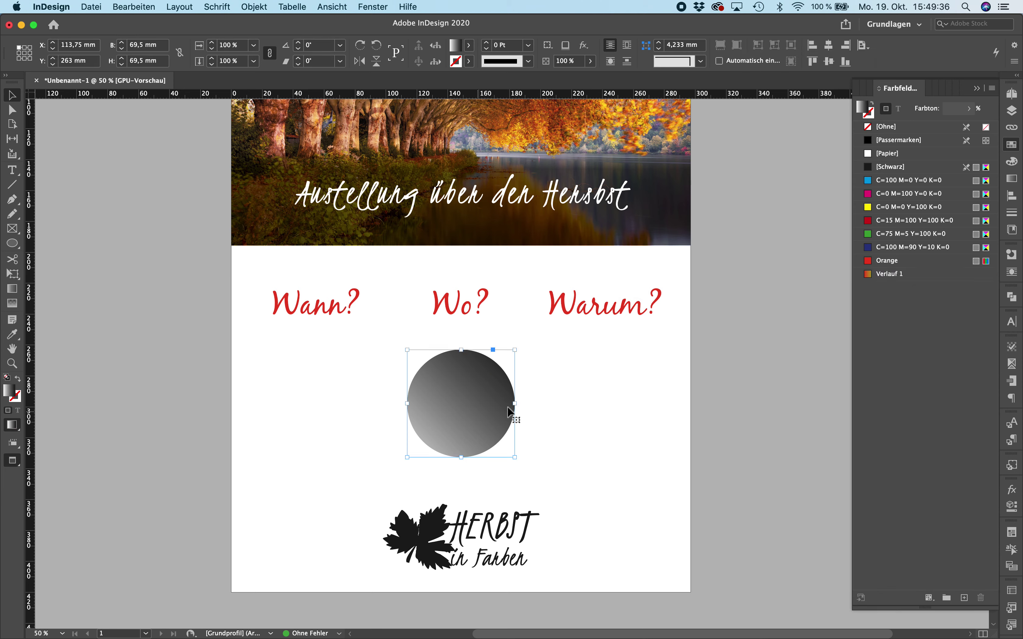
pyautogui.click(913, 275)
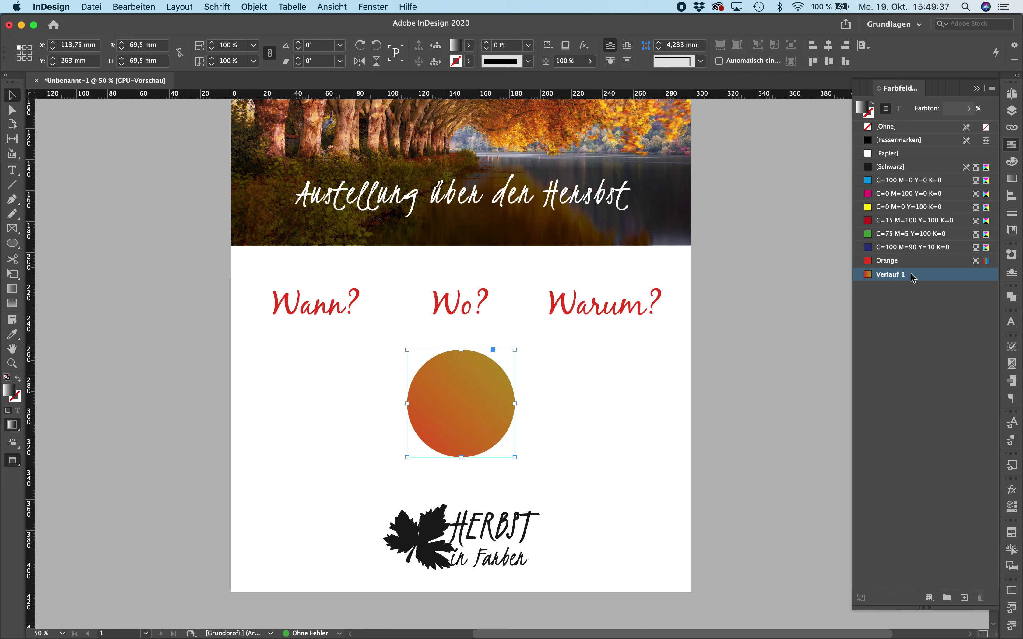
pyautogui.click(692, 400)
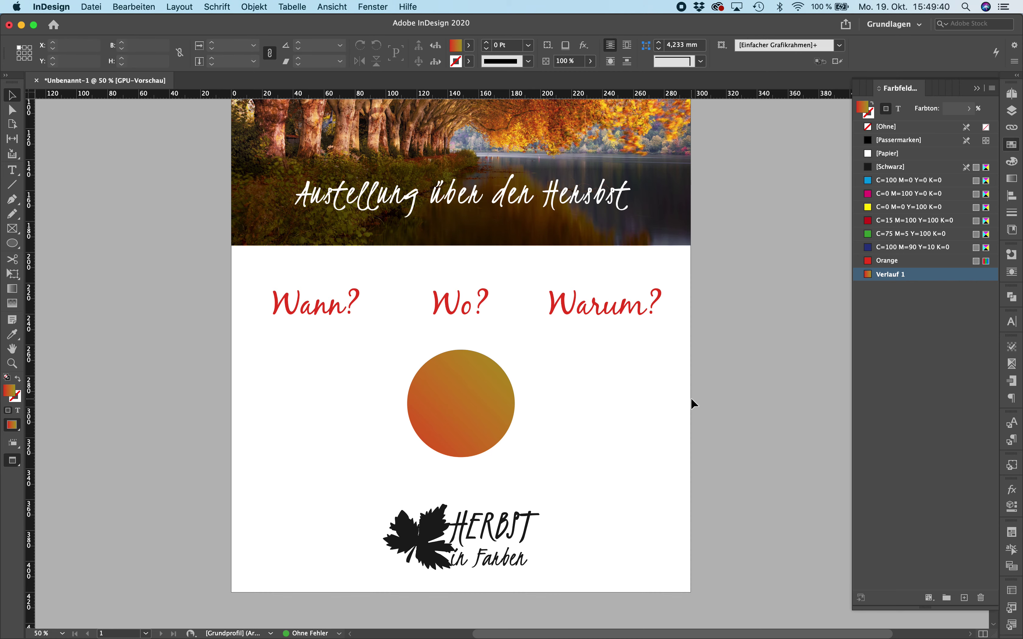
# Move the circle straight down to Y 387.25 mm so it runs off the page's lower edge.
pyautogui.press('super+minus')
pyautogui.press('super+minus')
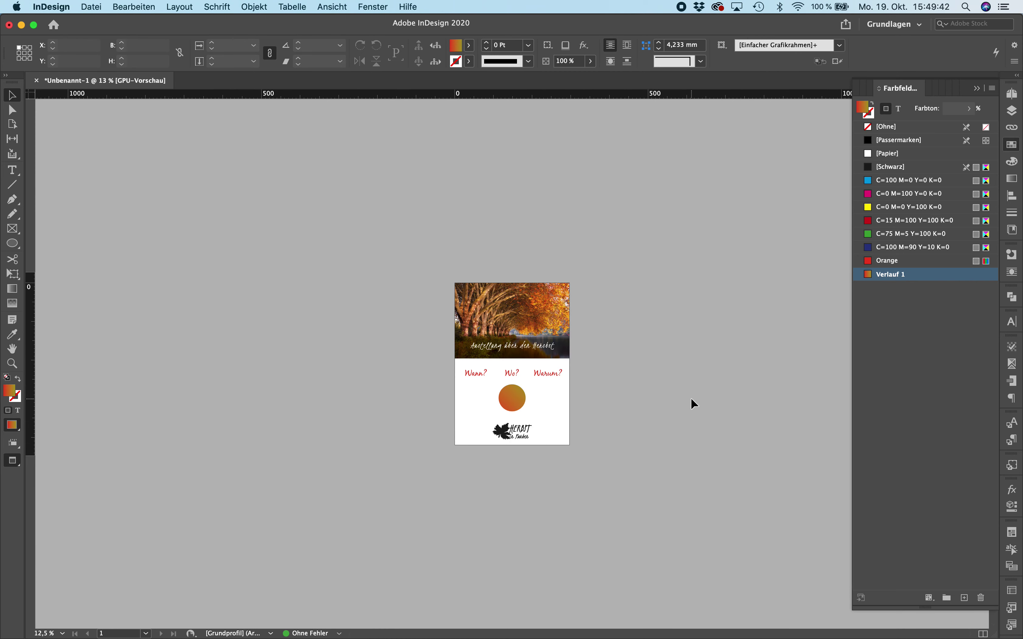
pyautogui.press('super+equal')
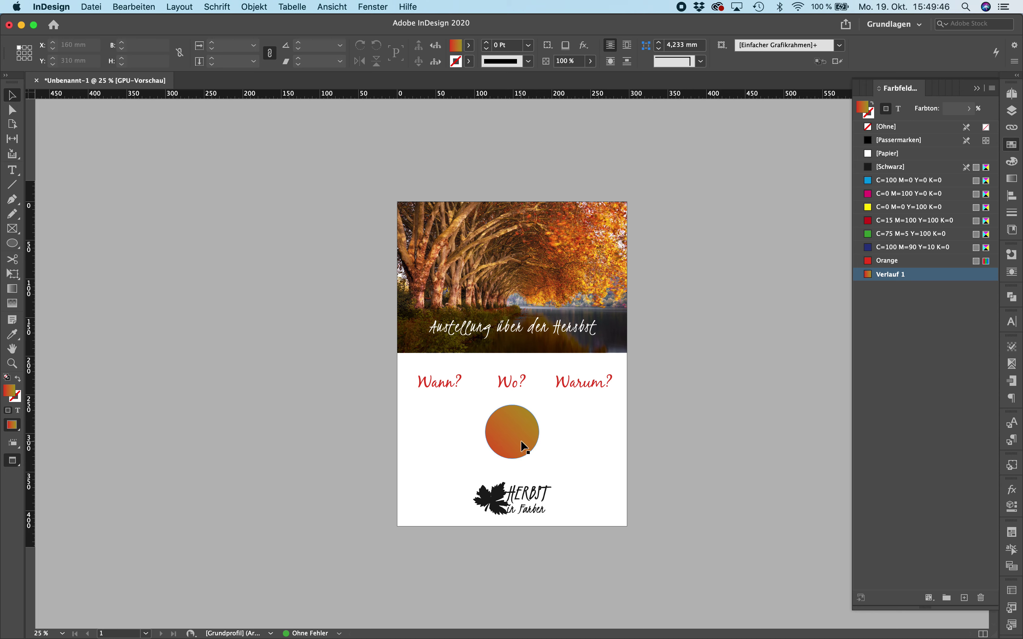
pyautogui.moveTo(522, 444); pyautogui.dragTo(527, 534)
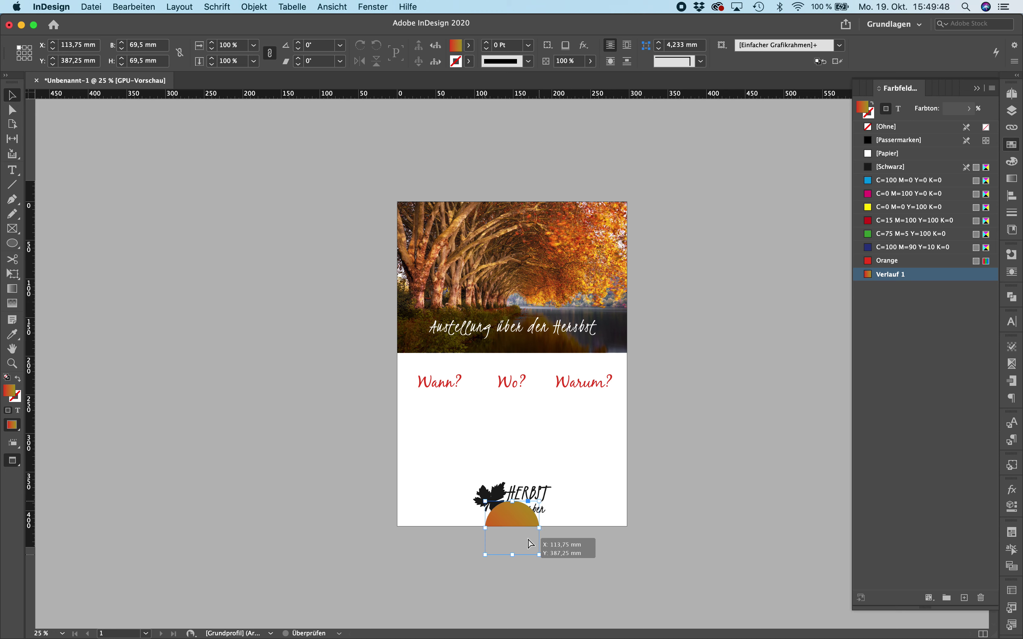
# Move the logo up to Y 348 mm and put logo.ai above the circle in the layer's stacking order.
pyautogui.click(485, 486)
pyautogui.moveTo(485, 486); pyautogui.dragTo(485, 478)
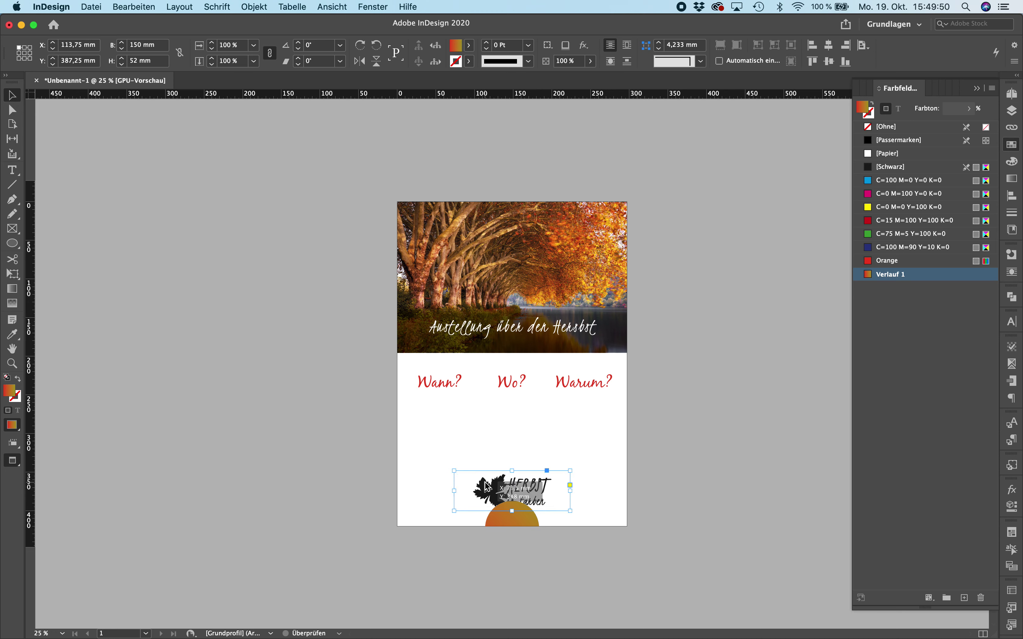
pyautogui.click(1018, 115)
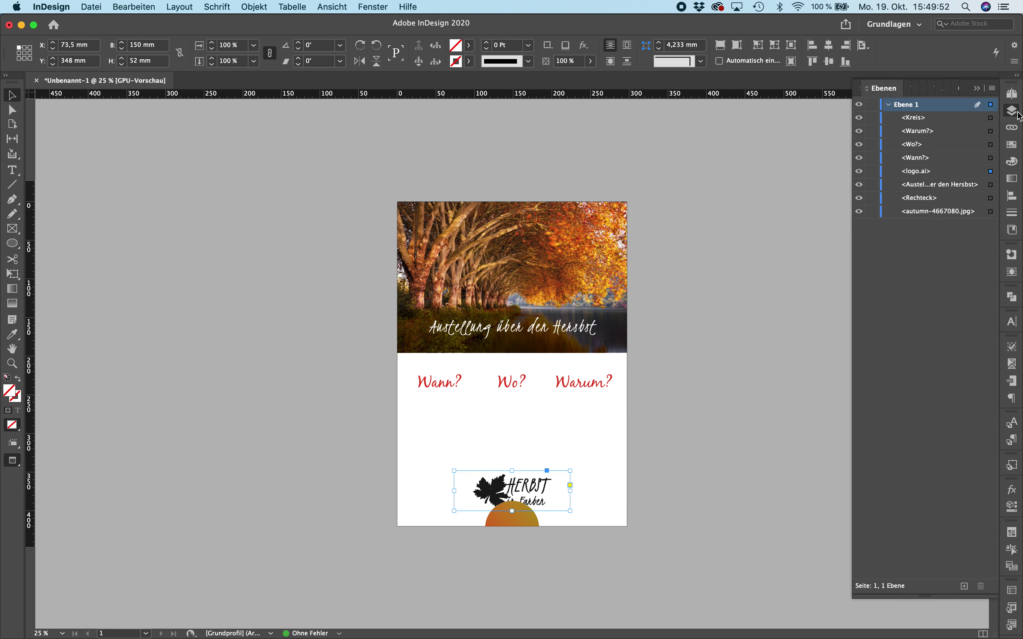
pyautogui.moveTo(942, 172); pyautogui.dragTo(931, 111)
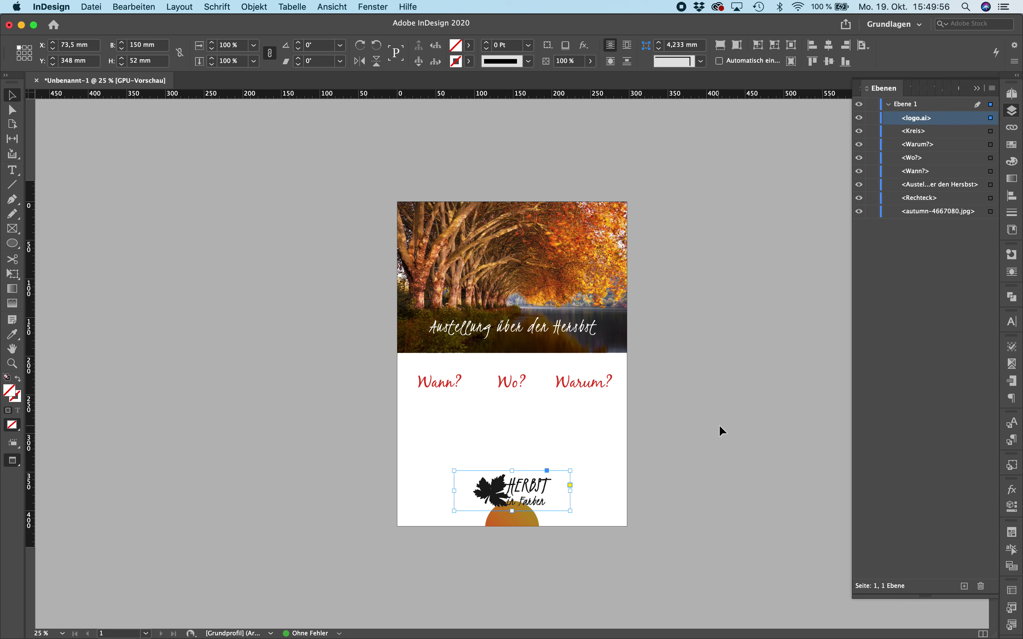
# Nudge the logo down to Y 355.5 mm, deselect it and view the whole poster.
pyautogui.hotkey('shift', 'Down')
pyautogui.hotkey('shift', 'Down')
pyautogui.click(667, 470)
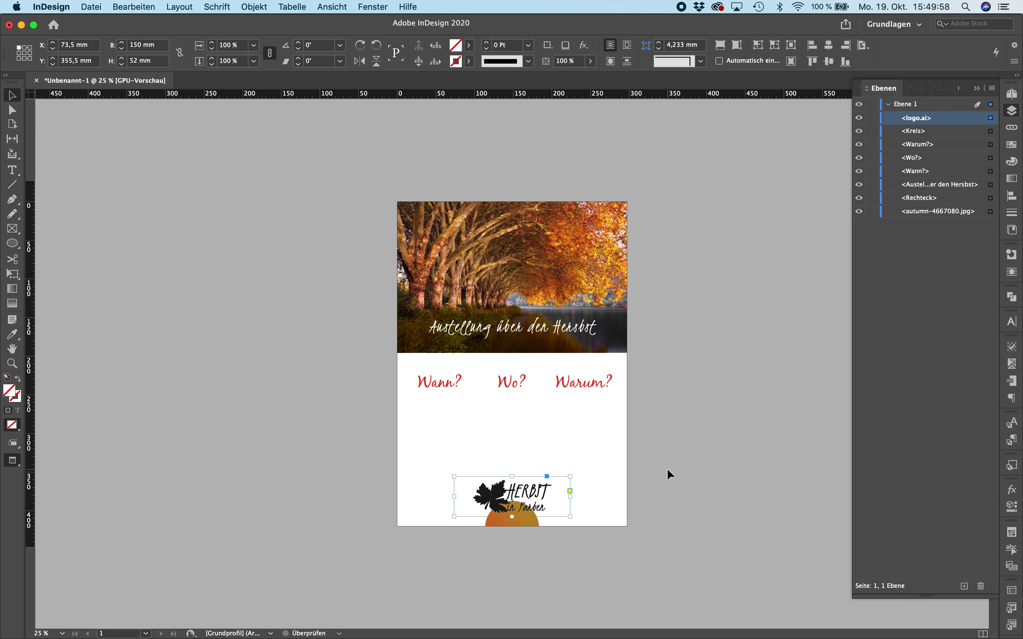
pyautogui.press('super+equal')
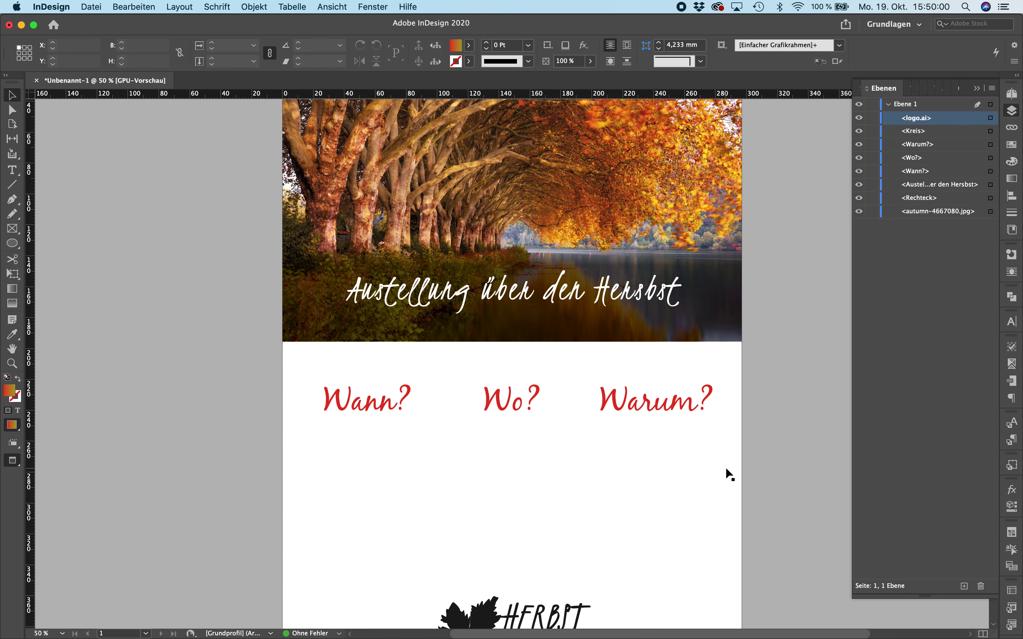
pyautogui.press('super+minus')
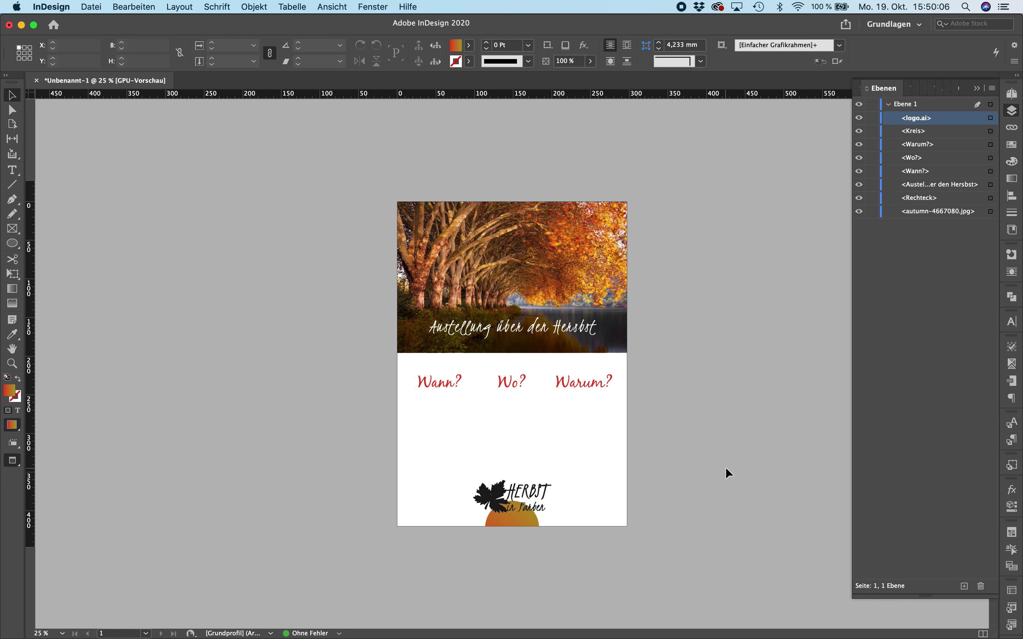
# Save the document as plakat_A3.indd in the folder beispiel-plakat-indesign-basis.
pyautogui.click(91, 7)
pyautogui.click(106, 98)
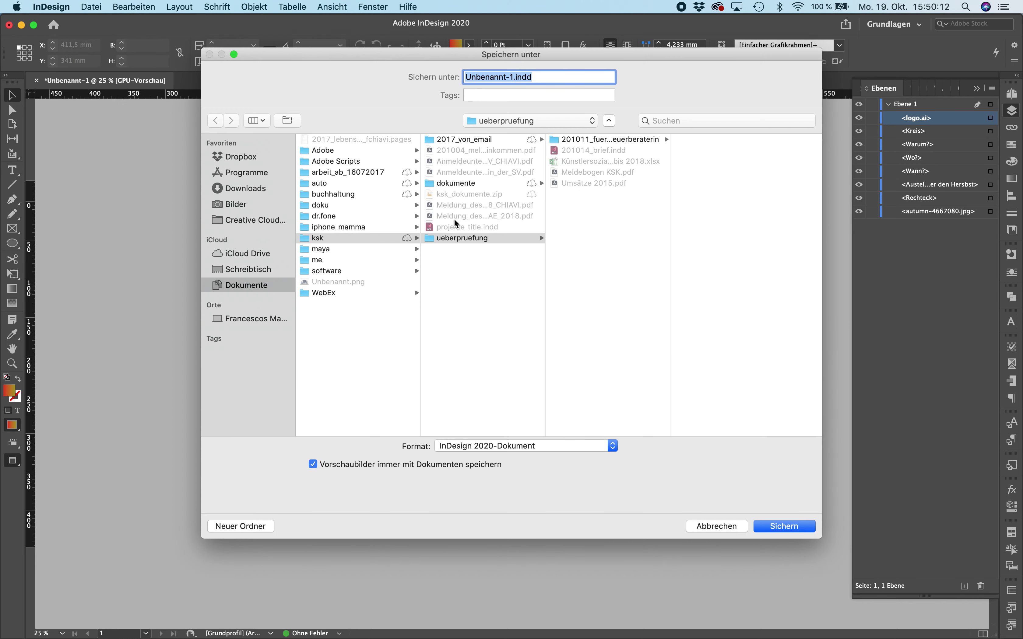
pyautogui.click(498, 119)
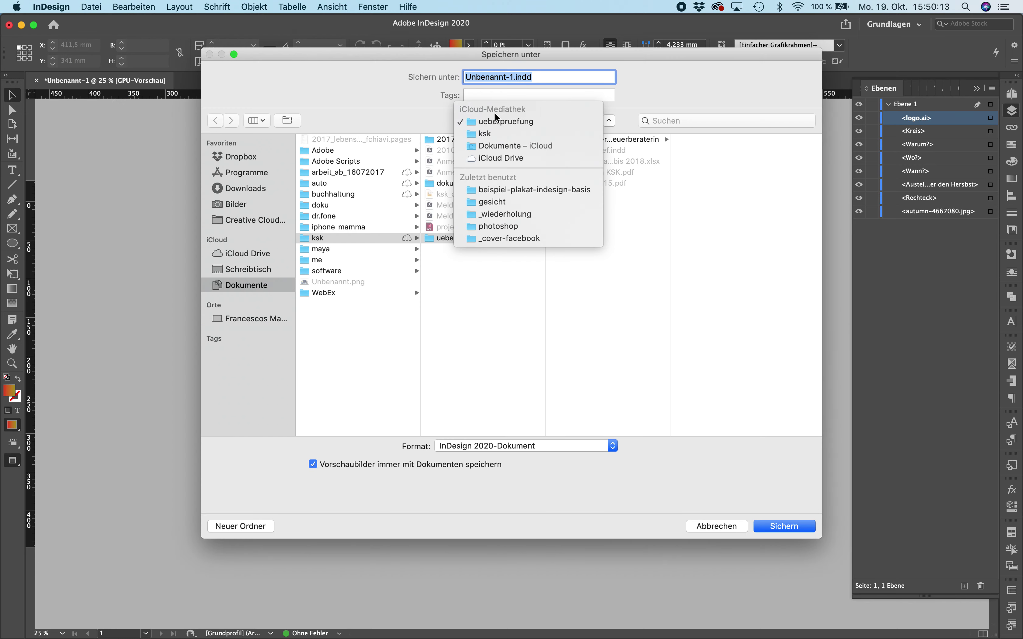
pyautogui.click(489, 190)
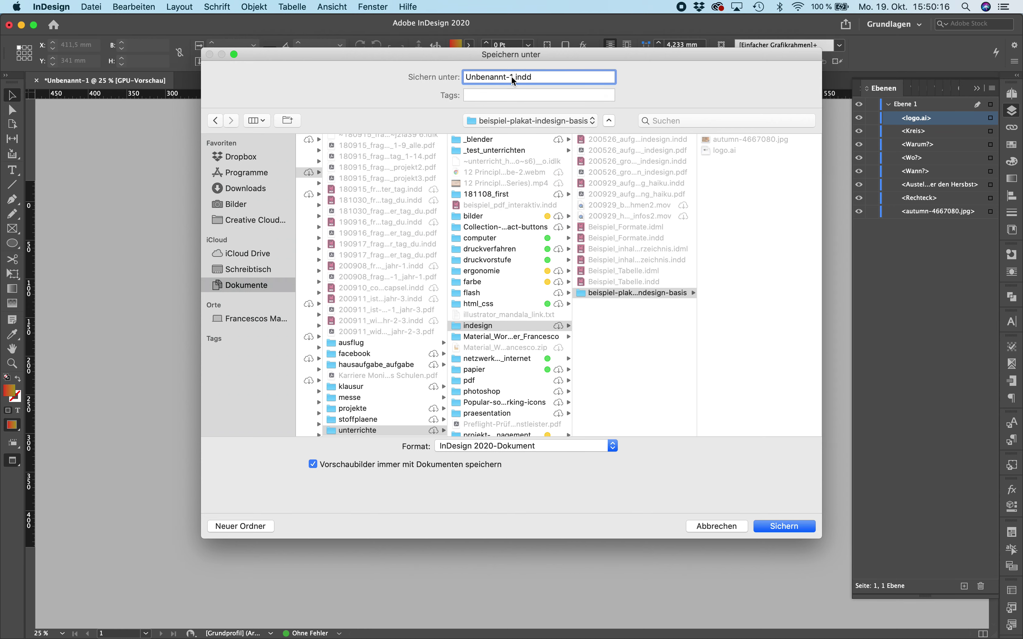
pyautogui.write('plakate')
pyautogui.press('BackSpace')
pyautogui.write('_-A')
pyautogui.press('BackSpace')
pyautogui.press('BackSpace')
pyautogui.write('A3')
pyautogui.click(782, 522)
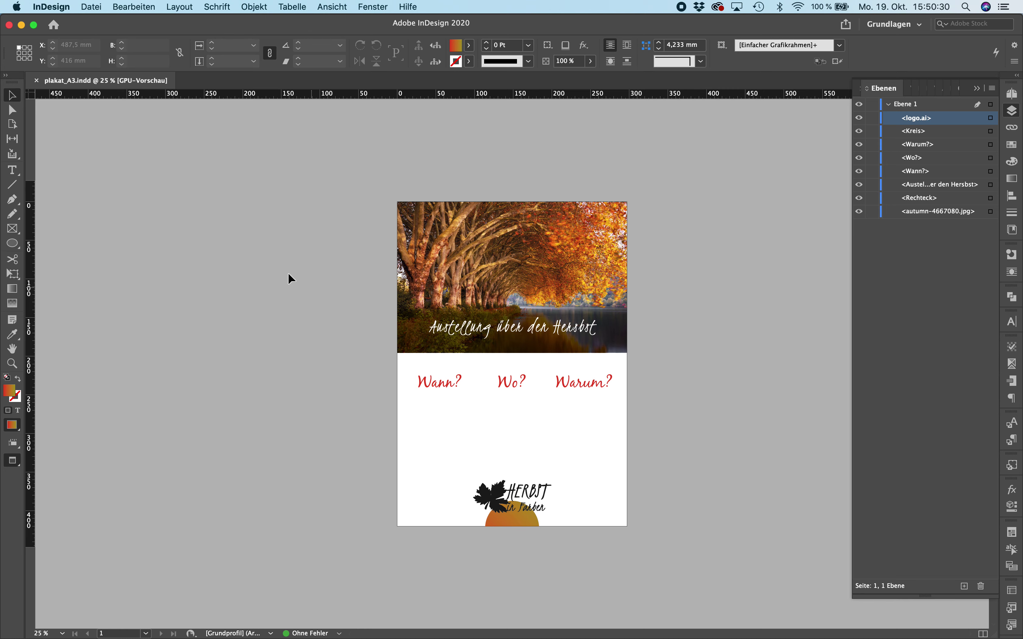
# Package the document into plakat_A3 Ordner inside beispiel-plakat-indesign-basis, including fonts, linked graphics, an IDML and a print PDF, accepting both warnings.
pyautogui.click(84, 5)
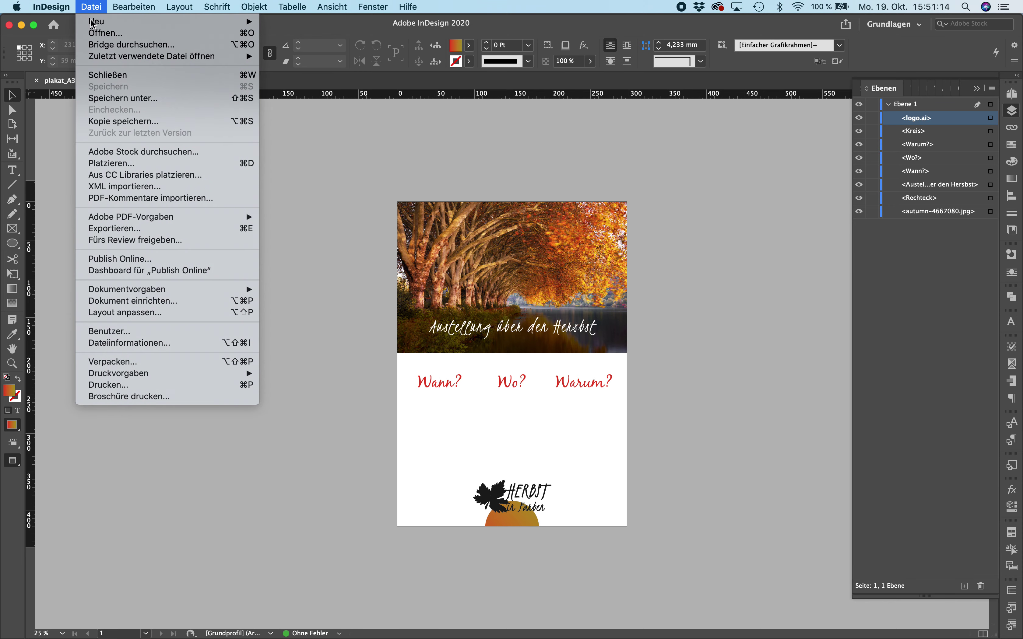
pyautogui.click(138, 362)
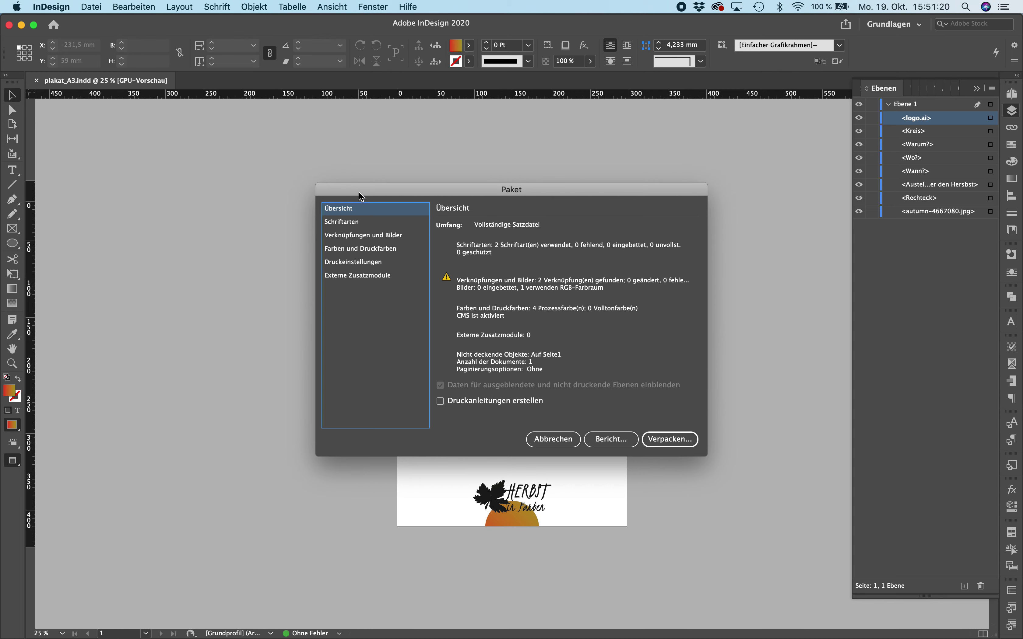
pyautogui.moveTo(360, 195); pyautogui.dragTo(109, 80)
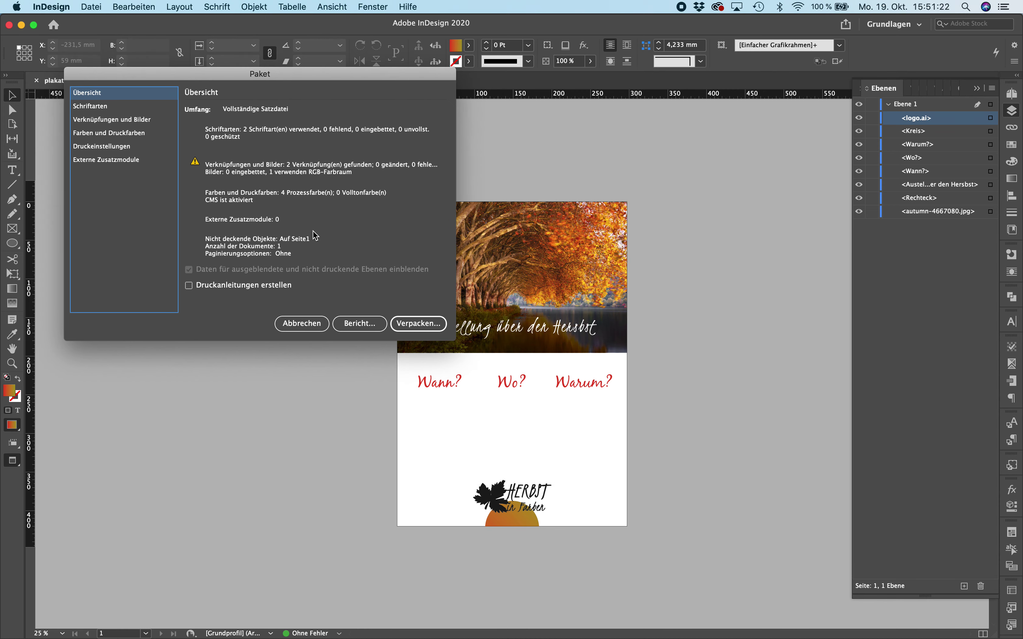
pyautogui.click(419, 324)
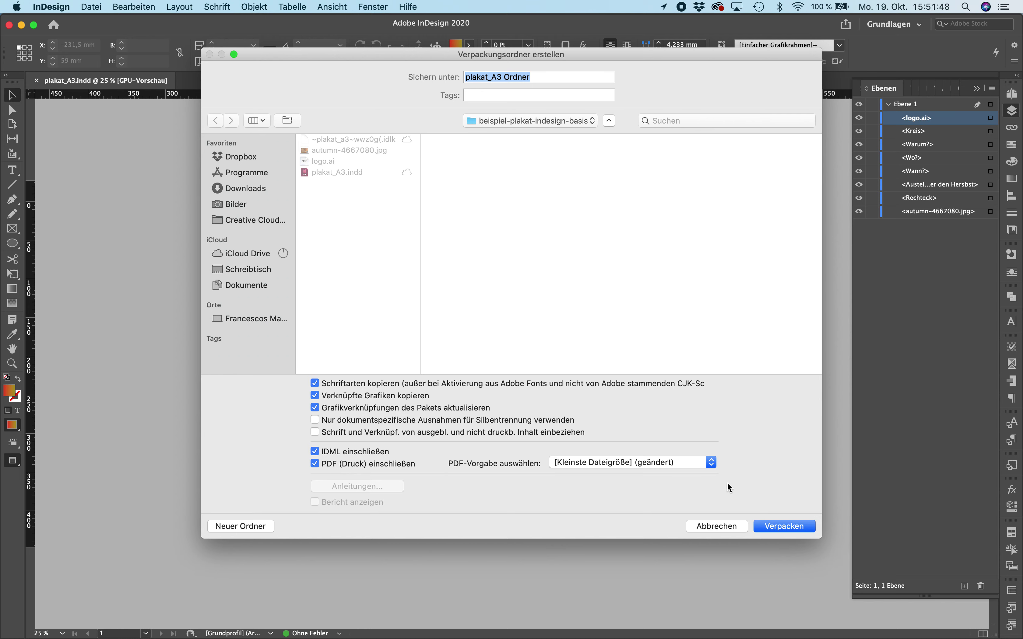
pyautogui.click(768, 523)
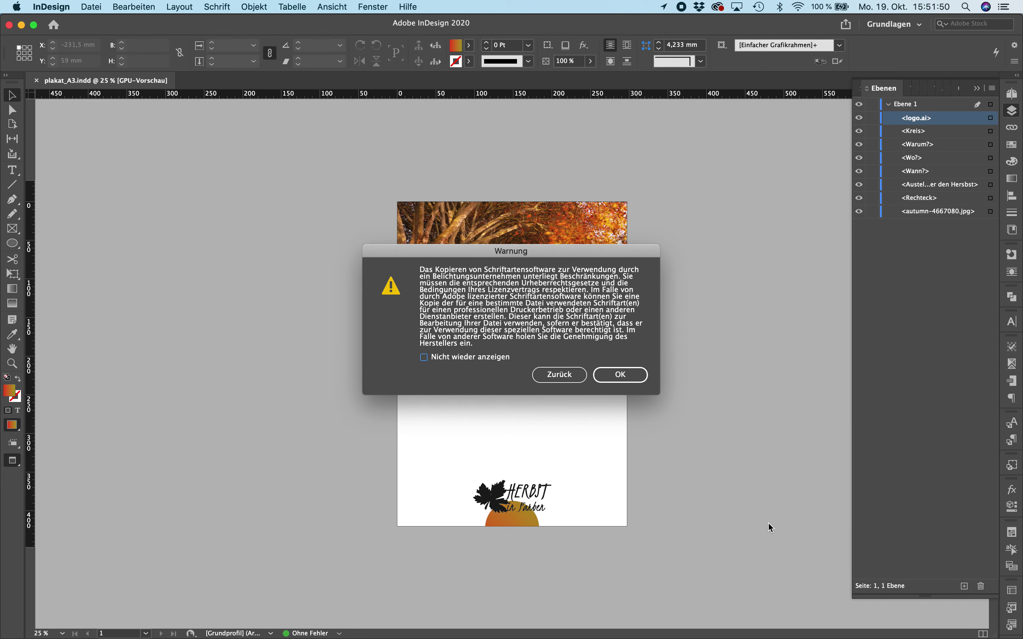
pyautogui.click(637, 379)
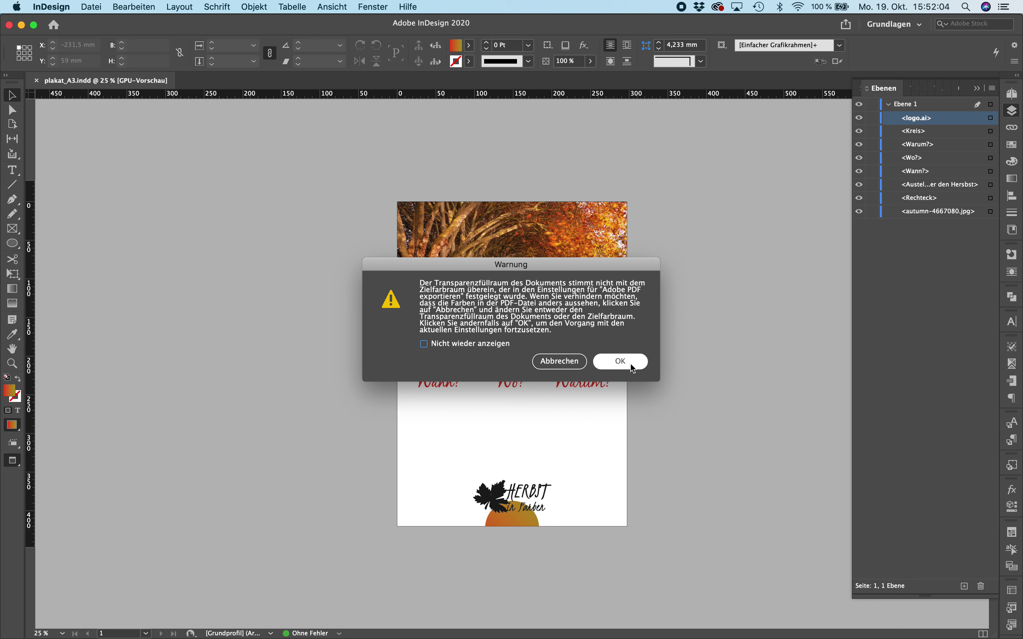
pyautogui.click(631, 363)
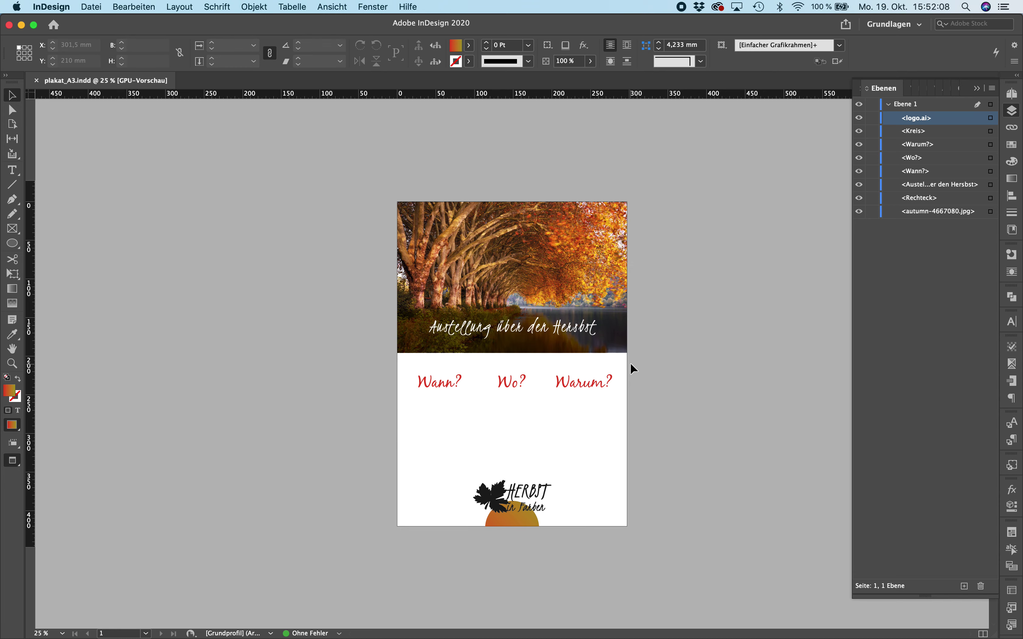
# Switch to Finder and examine the contents of plakat_A3 Ordner, including plakat_A3.idml and the Document fonts and Links folders.
pyautogui.click(34, 599)
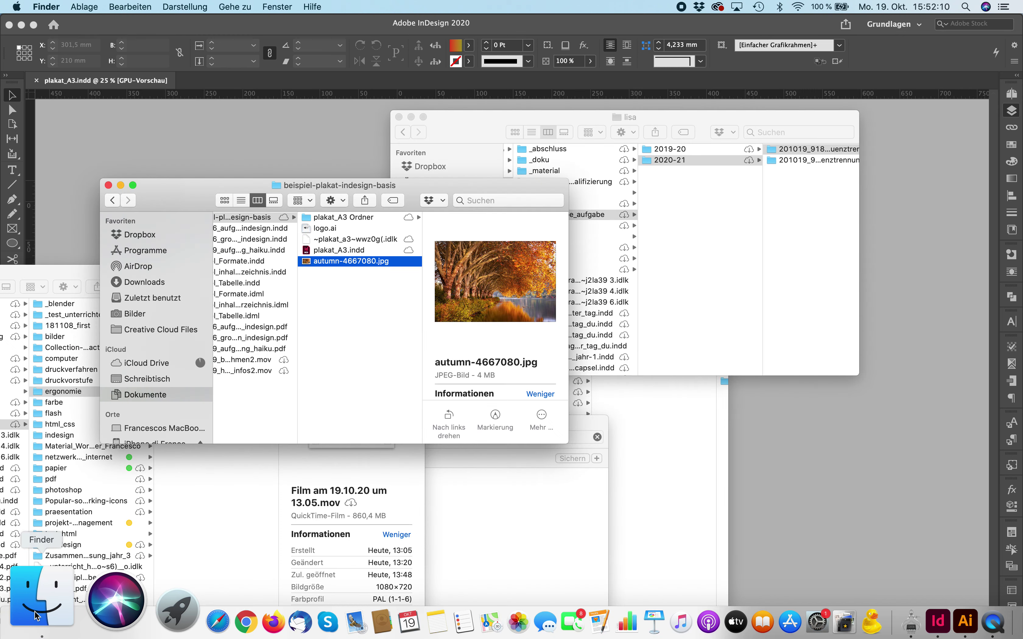
pyautogui.click(351, 217)
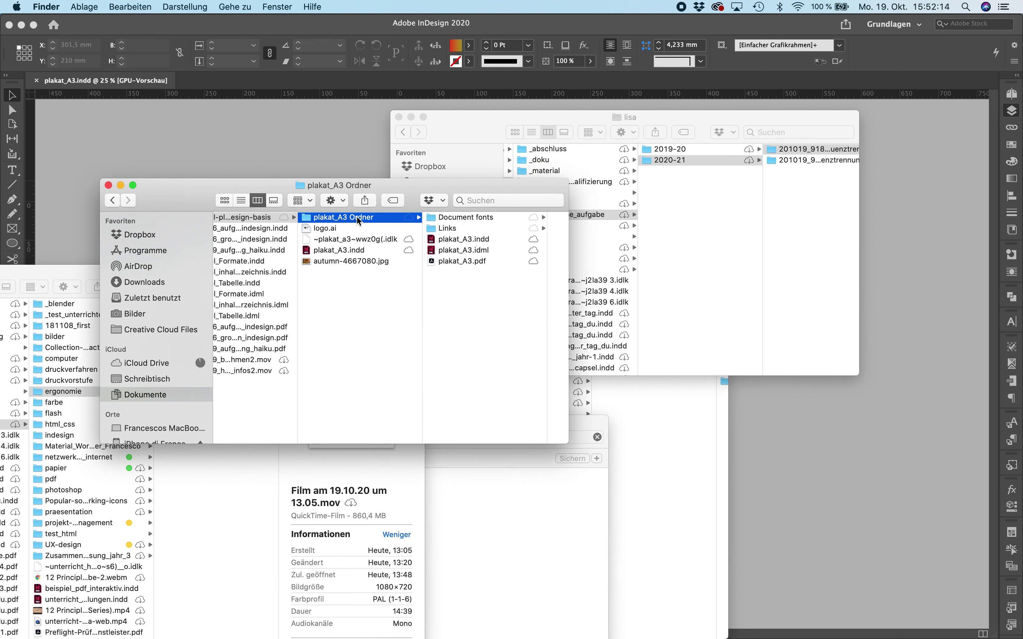
pyautogui.click(454, 236)
pyautogui.click(380, 247)
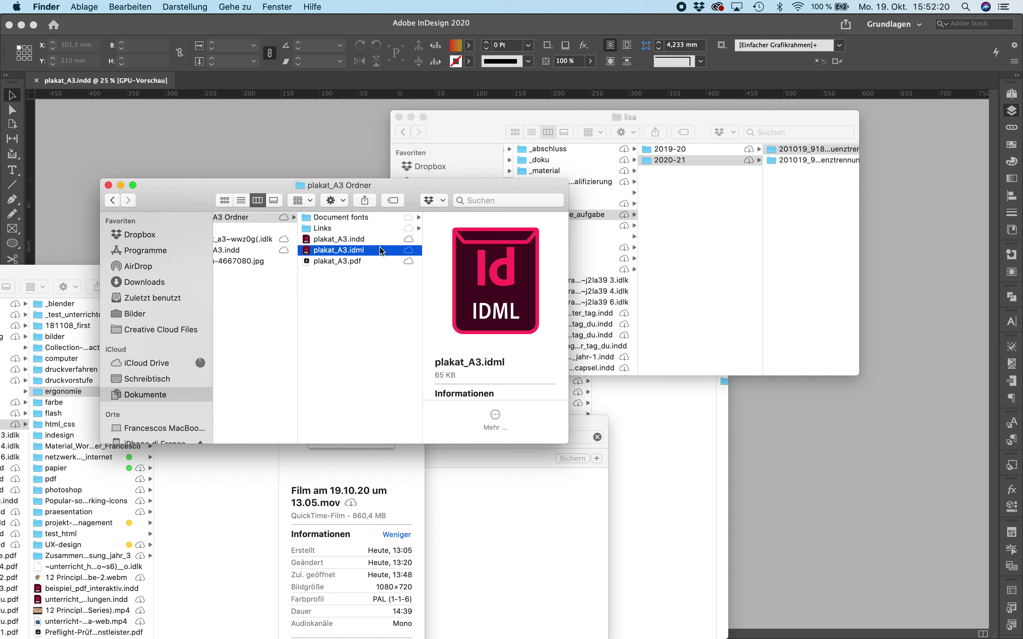
pyautogui.click(371, 219)
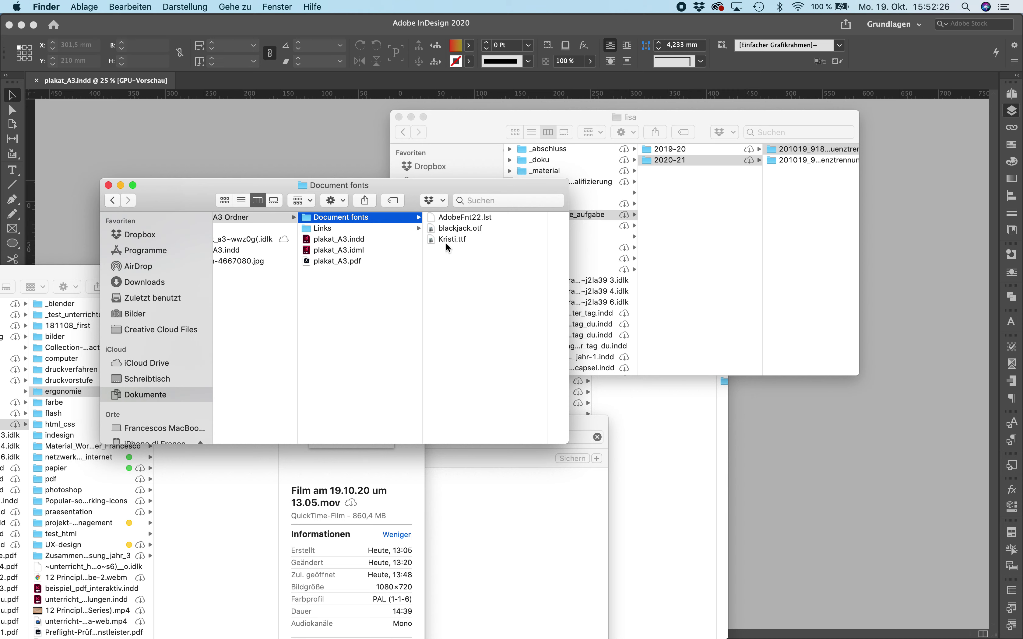
pyautogui.click(363, 226)
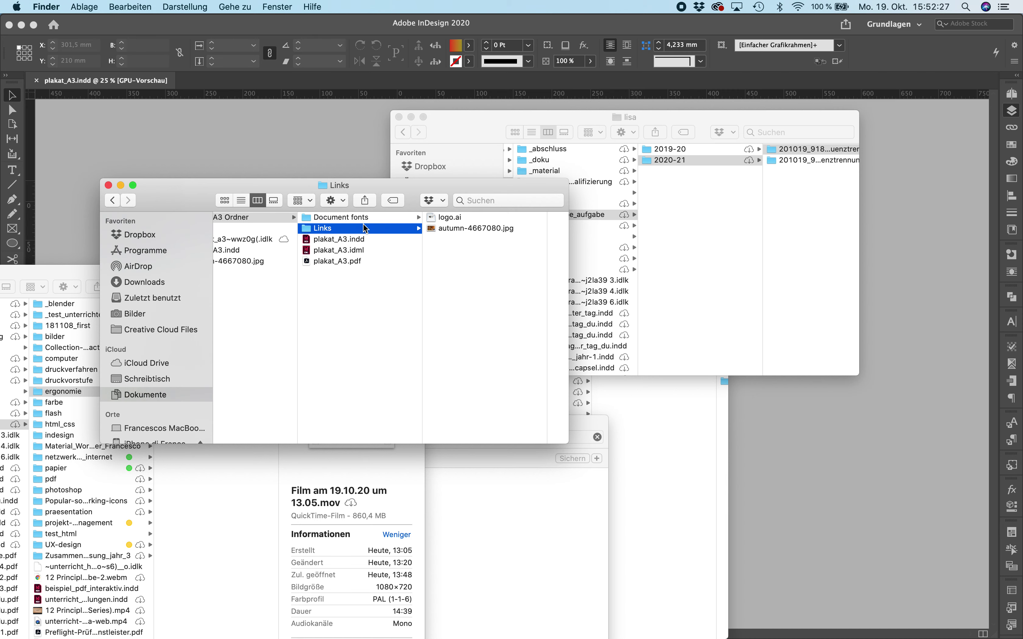
pyautogui.click(436, 217)
pyautogui.click(391, 229)
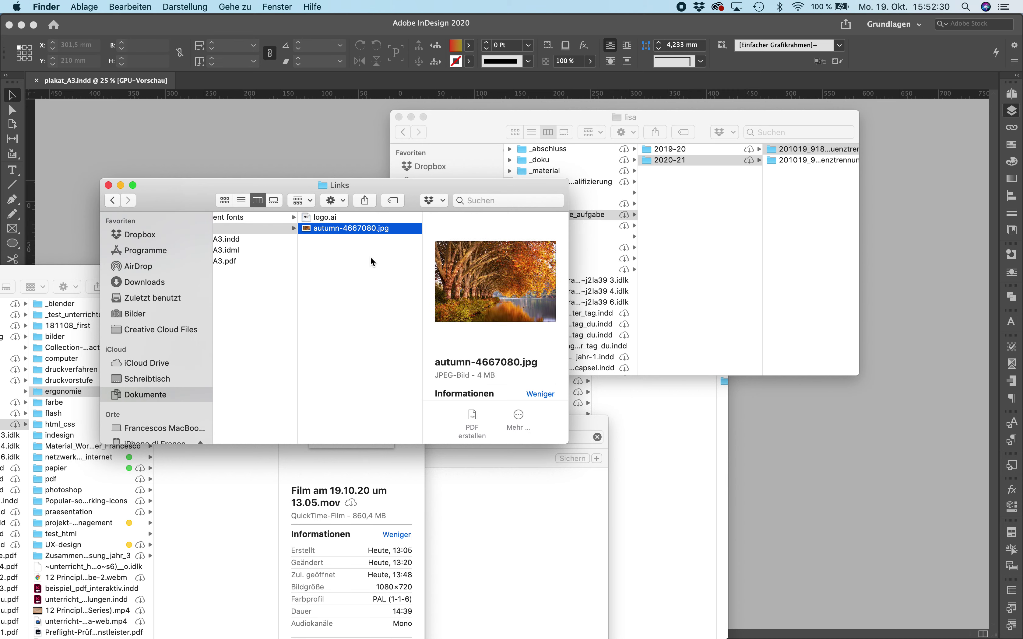
# Preview the packaged plakat_A3.pdf, close the preview and switch back to the poster in InDesign.
pyautogui.hscroll(-3, 370, 256)
pyautogui.click(303, 262)
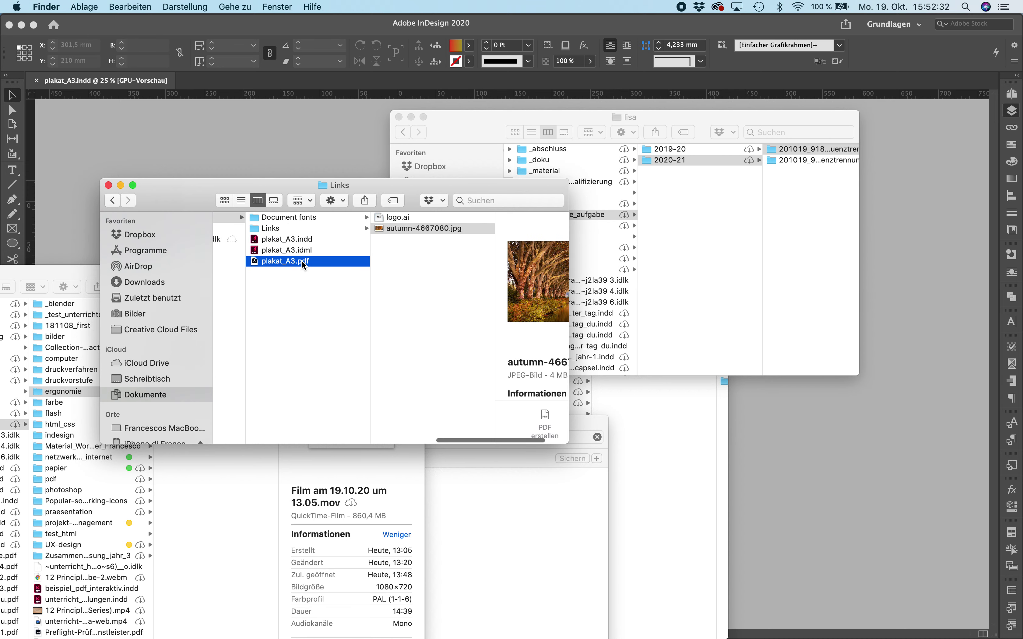
pyautogui.press('space')
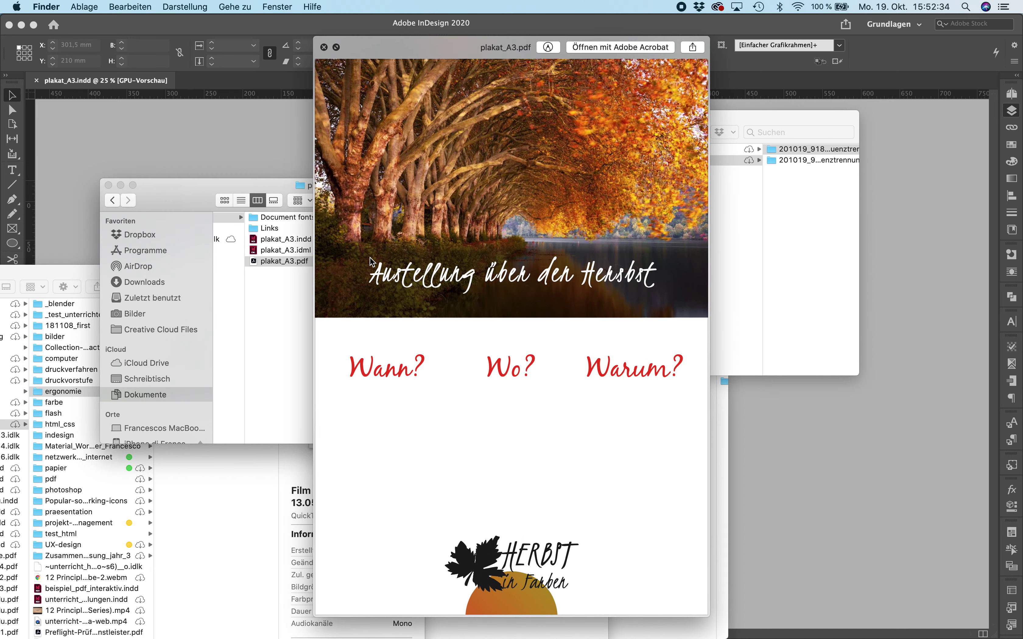
pyautogui.press('space')
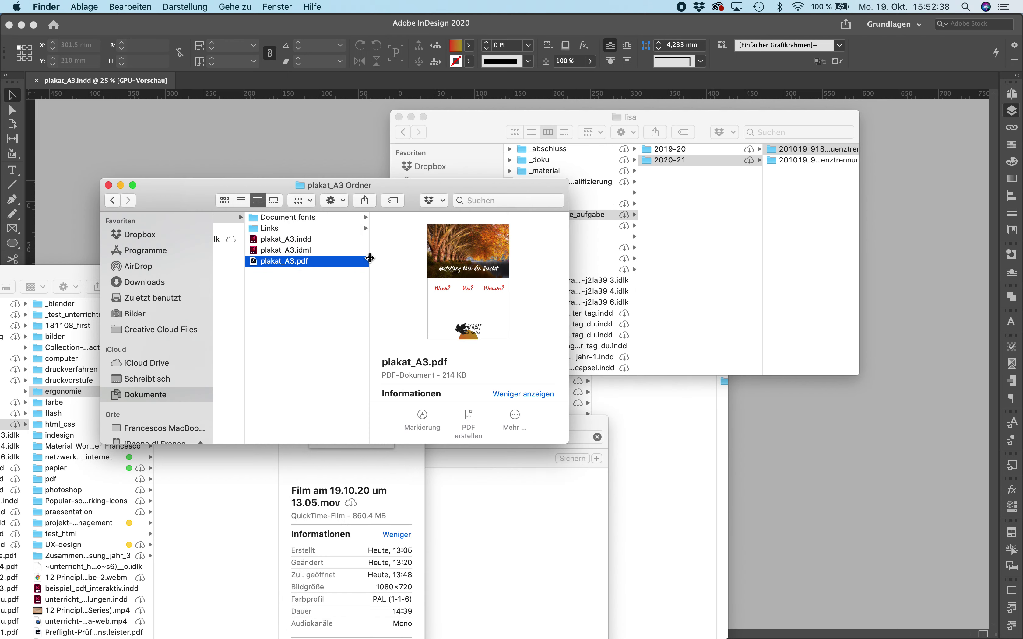
pyautogui.hscroll(-3, 319, 292)
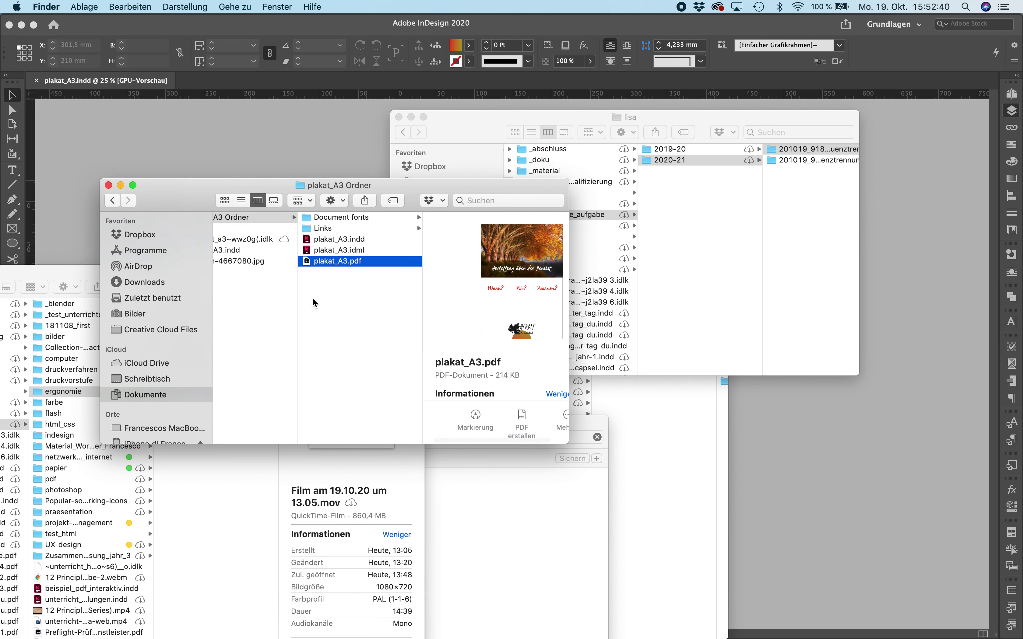
pyautogui.click(317, 146)
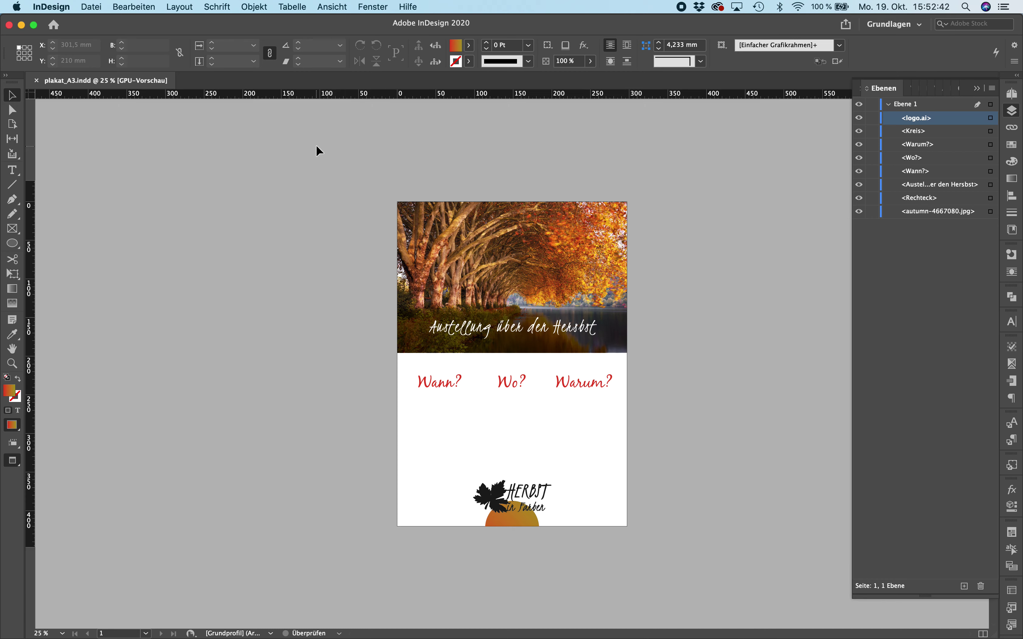